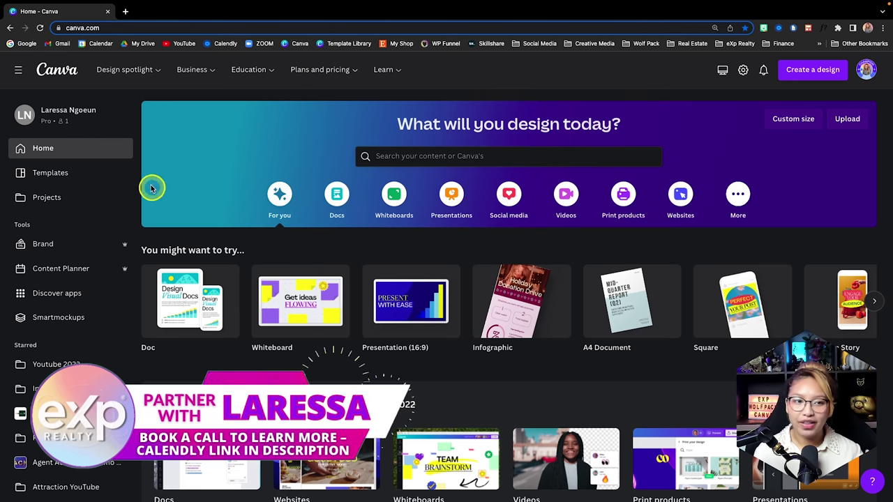
Collapse the home page's side navigation and expand it again.
{"action": "left_click", "coordinate": [18, 74]}
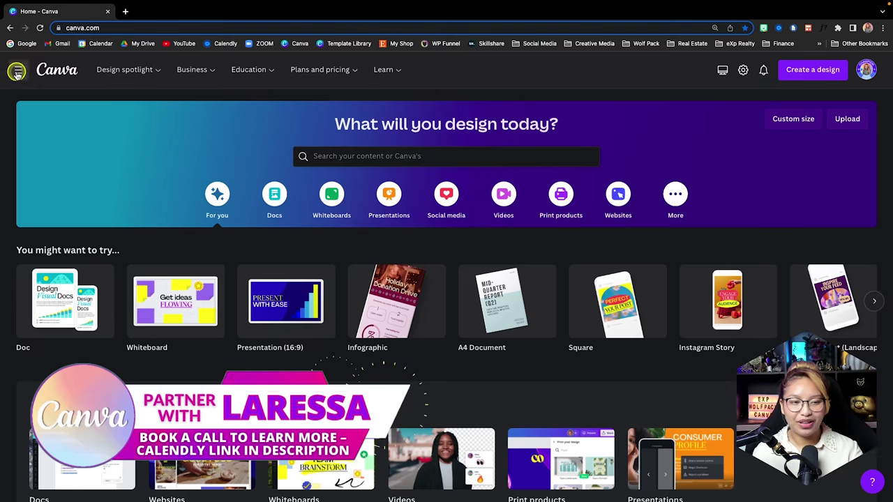
{"action": "left_click", "coordinate": [18, 74]}
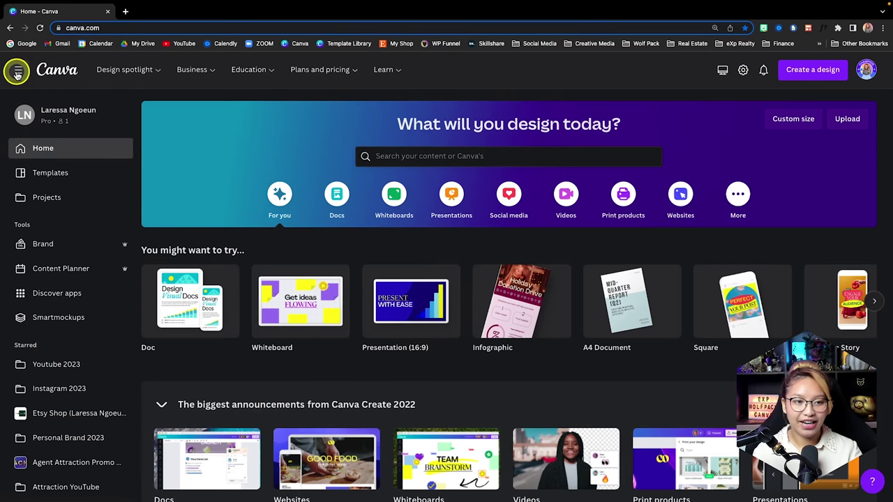
{"action": "left_click", "coordinate": [18, 74]}
{"action": "left_click", "coordinate": [18, 74]}
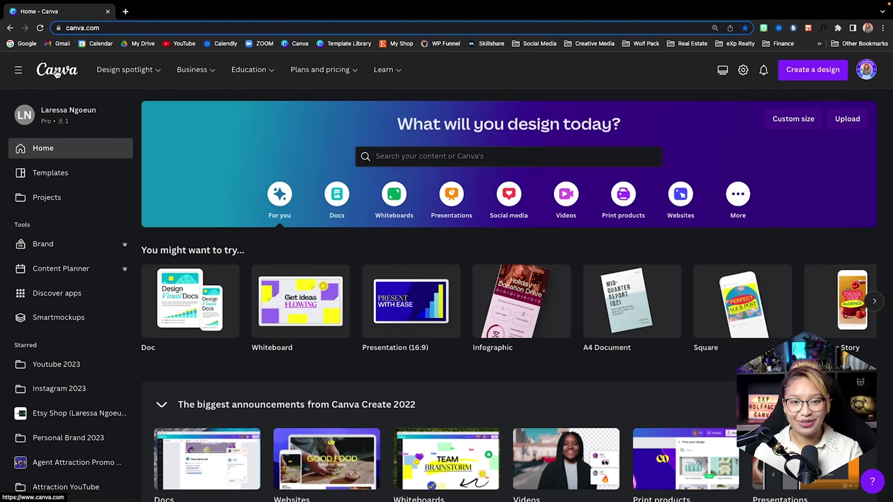
Look through the Design spotlight, Business, Education, Plans and pricing, and Learn categories of the site header.
{"action": "left_click", "coordinate": [120, 69]}
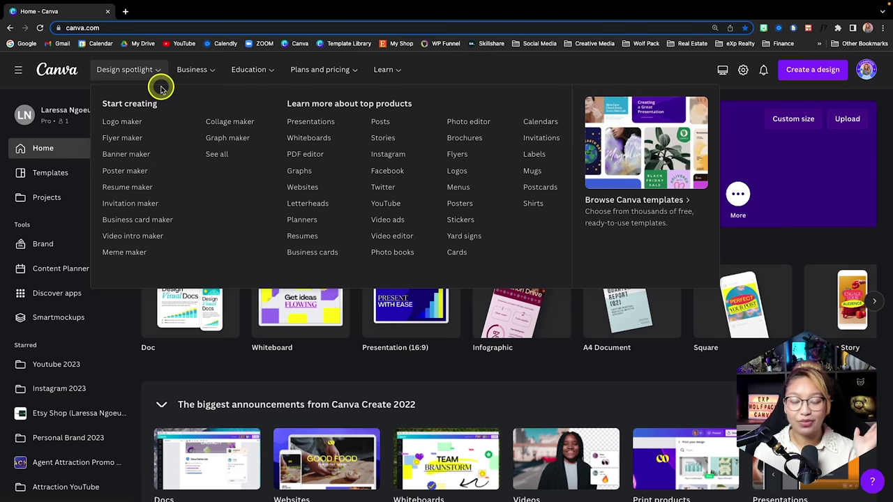
{"action": "left_click", "coordinate": [206, 70]}
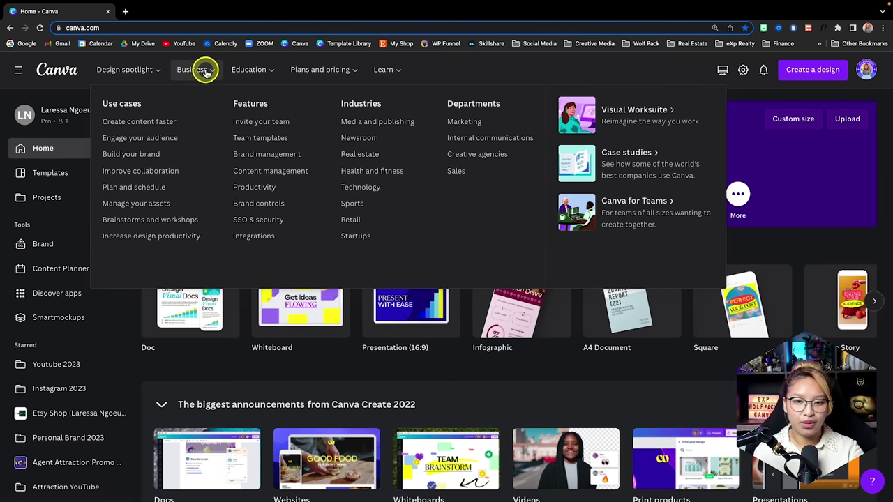
{"action": "left_click", "coordinate": [244, 72]}
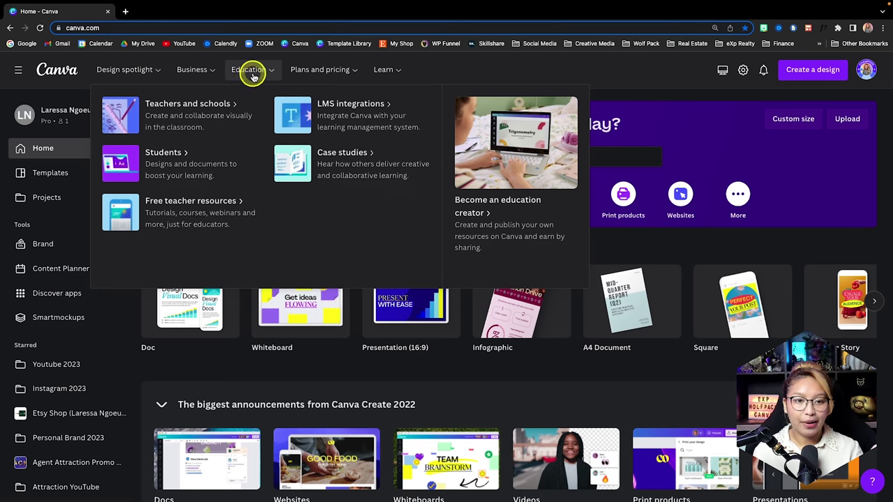
{"action": "left_click", "coordinate": [328, 69]}
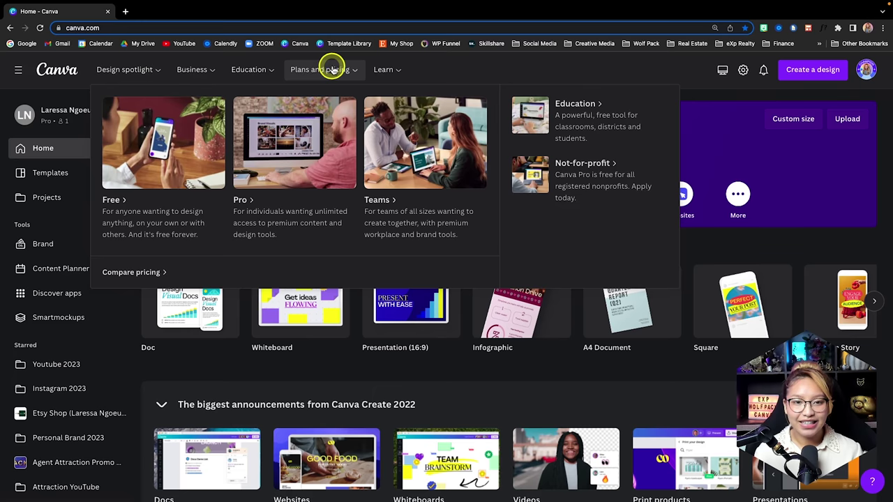
{"action": "left_click", "coordinate": [391, 69]}
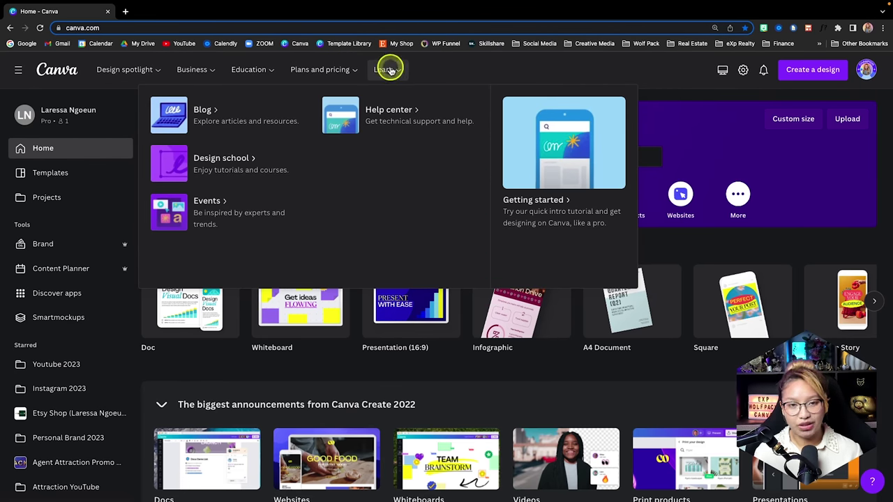
Review the Free plan page, comparing the full feature lists of Canva Free, Pro and Teams, and return to the home page.
{"action": "left_click", "coordinate": [342, 72]}
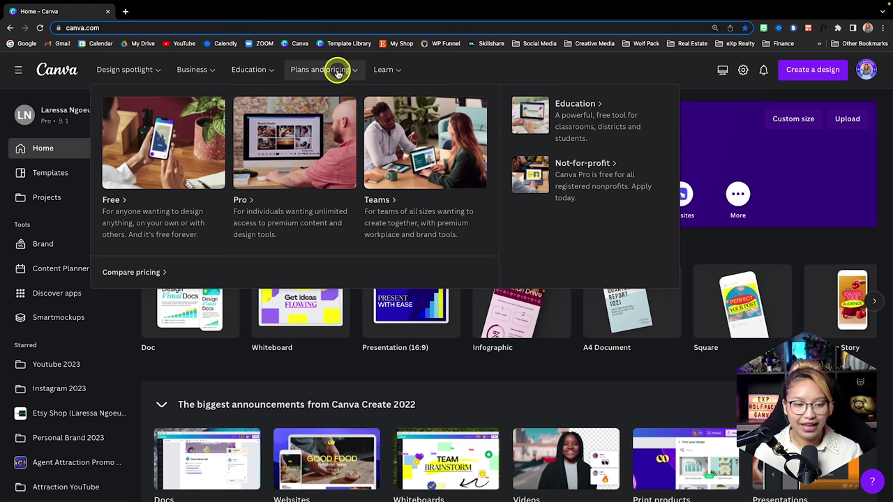
{"action": "left_click", "coordinate": [183, 161]}
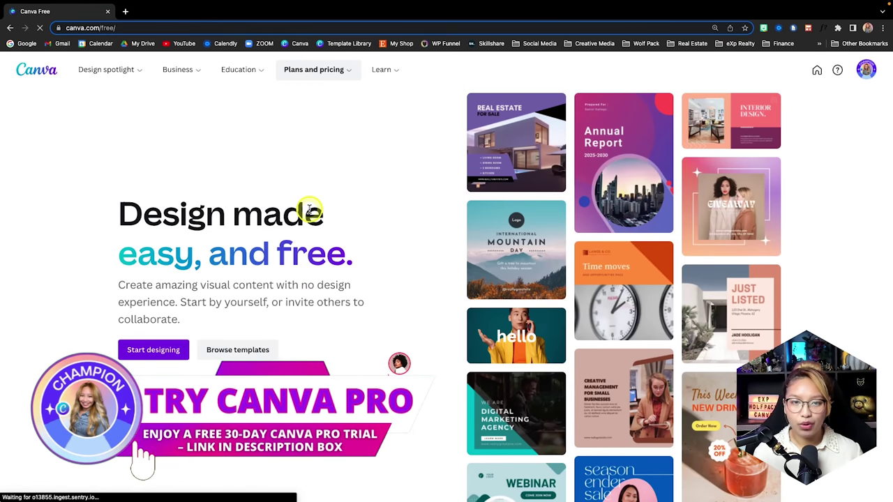
{"action": "scroll", "coordinate": [310, 211], "scroll_direction": "down", "scroll_amount": 15}
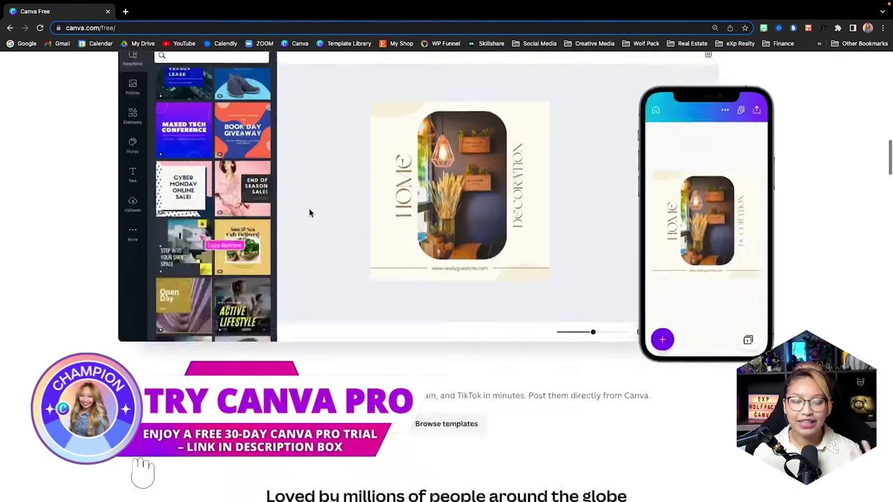
{"action": "scroll", "coordinate": [310, 211], "scroll_direction": "down", "scroll_amount": 20}
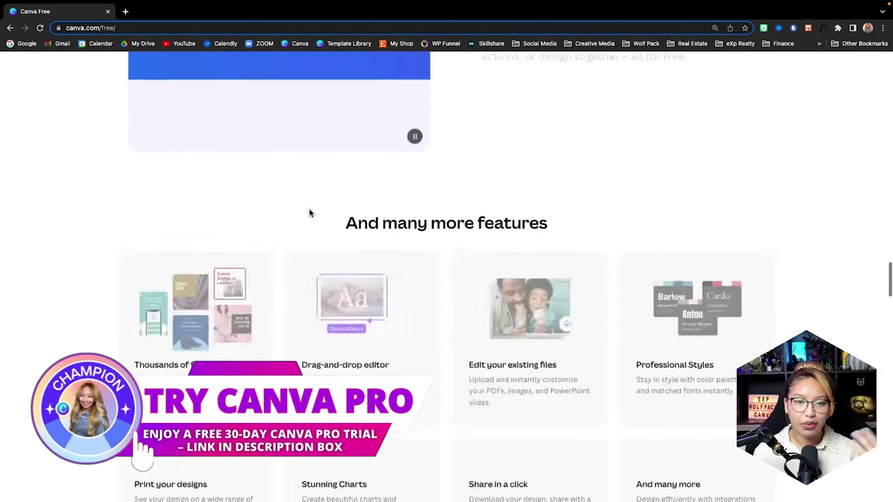
{"action": "scroll", "coordinate": [310, 213], "scroll_direction": "up", "scroll_amount": 1}
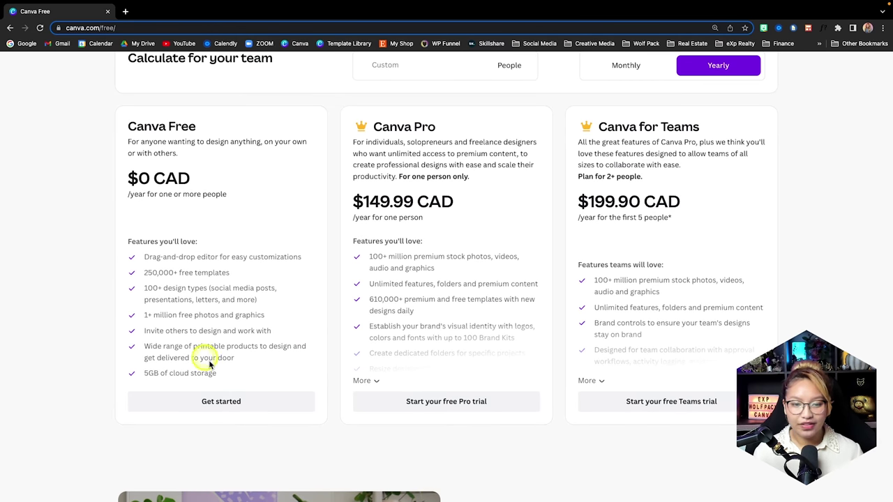
{"action": "left_click", "coordinate": [367, 381]}
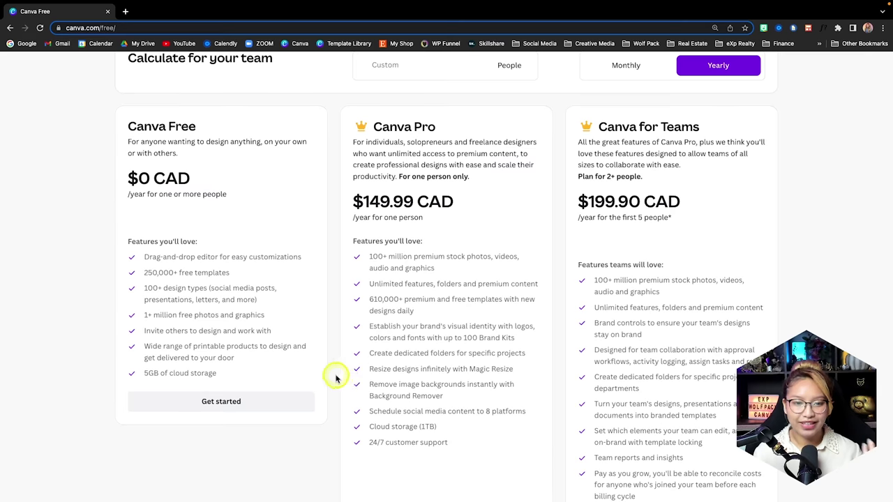
{"action": "scroll", "coordinate": [335, 378], "scroll_direction": "down", "scroll_amount": 1}
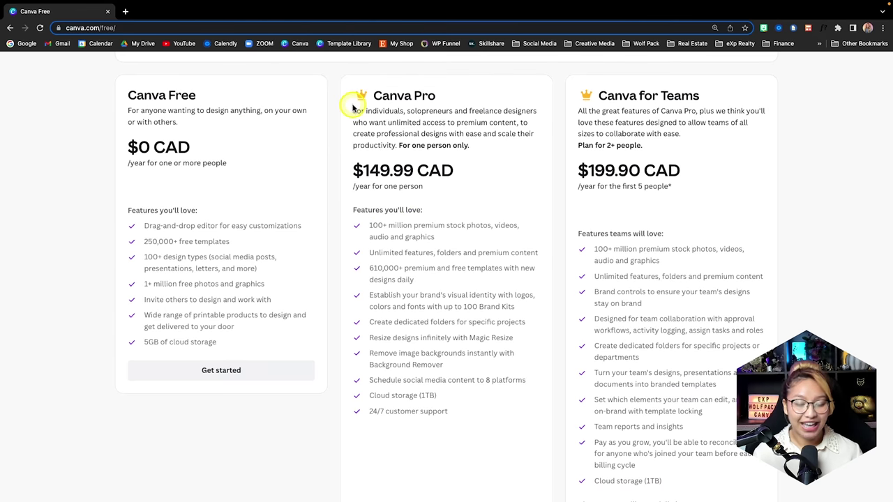
{"action": "scroll", "coordinate": [352, 108], "scroll_direction": "up", "scroll_amount": 1}
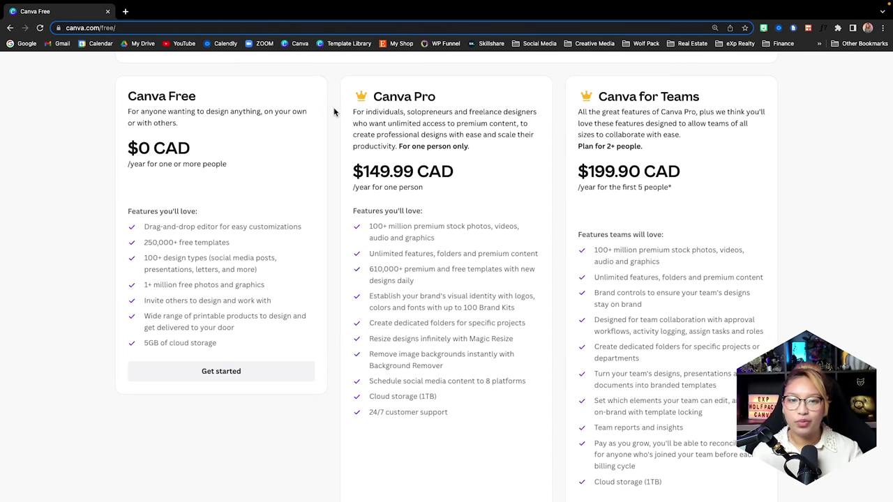
{"action": "key", "text": "alt+Left"}
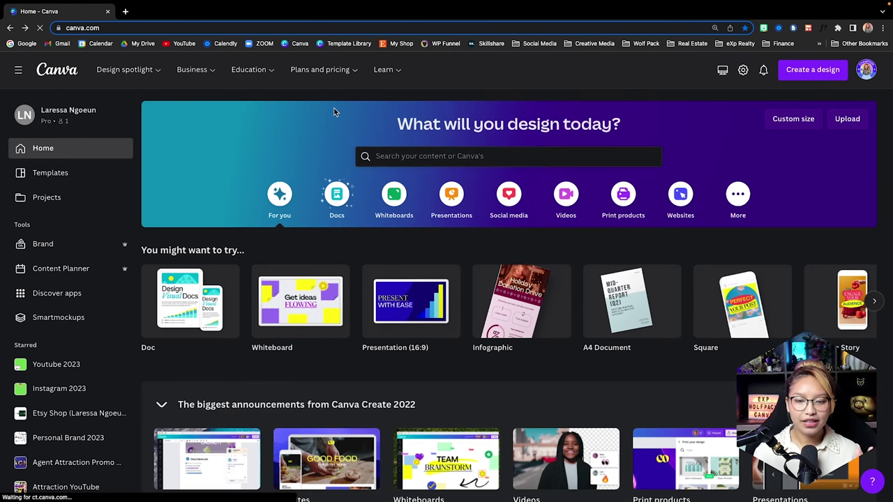
Check the account's activity notifications and close them.
{"action": "scroll", "coordinate": [334, 108], "scroll_direction": "down", "scroll_amount": 1}
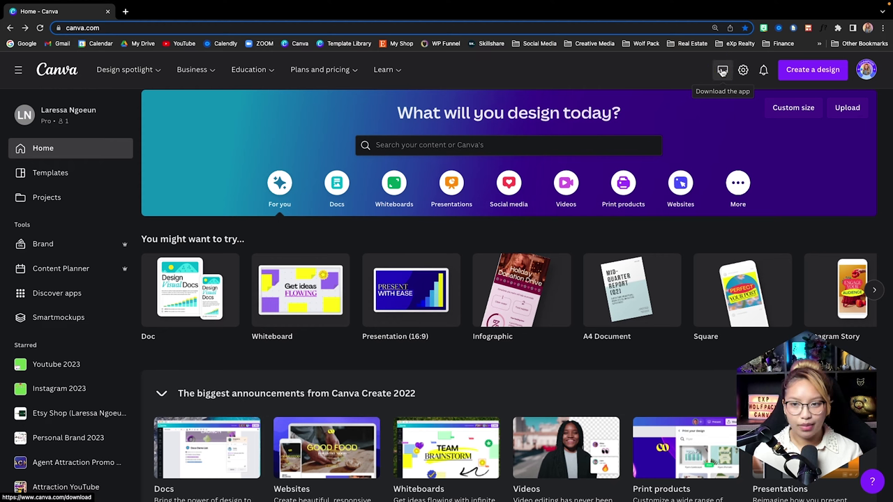
{"action": "left_click", "coordinate": [766, 73]}
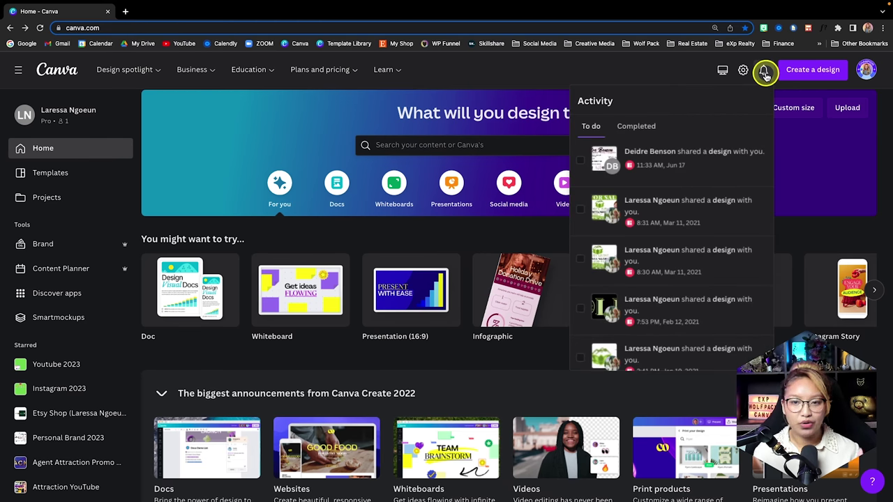
{"action": "left_click", "coordinate": [766, 73]}
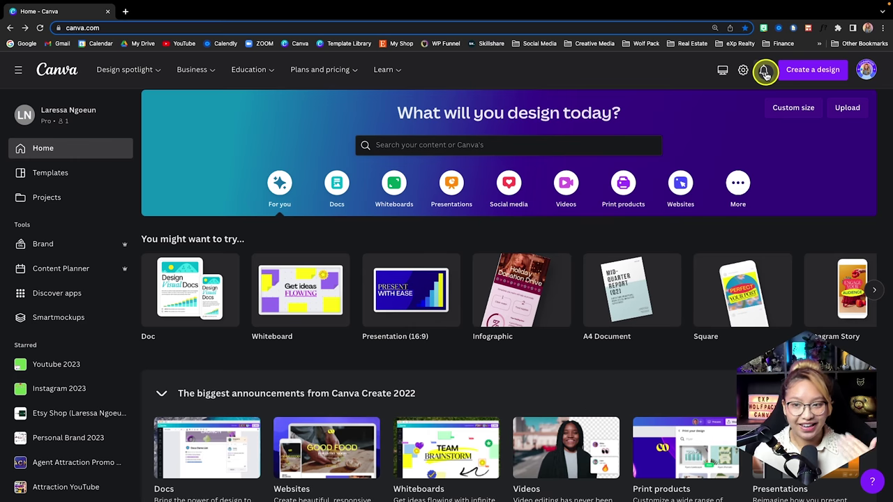
Search the new-design formats for "youtube" and close the list without choosing one.
{"action": "left_click", "coordinate": [802, 77]}
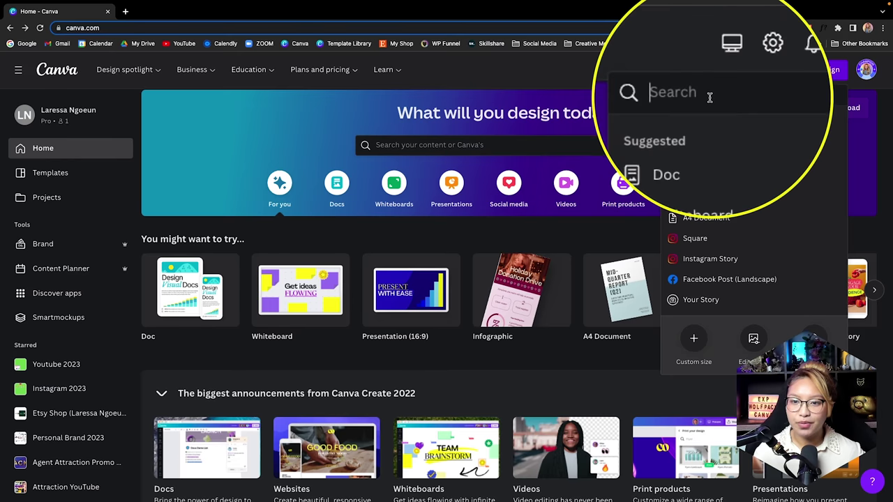
{"action": "type", "text": "youtube"}
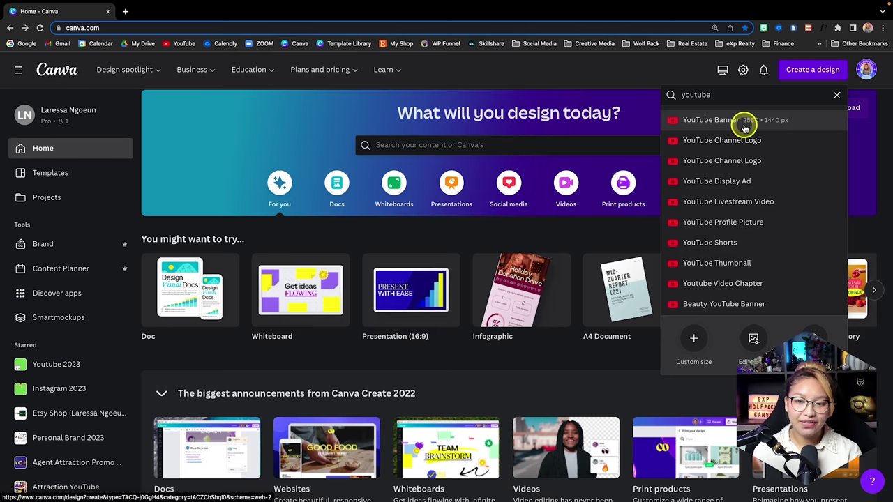
{"action": "left_click", "coordinate": [551, 75]}
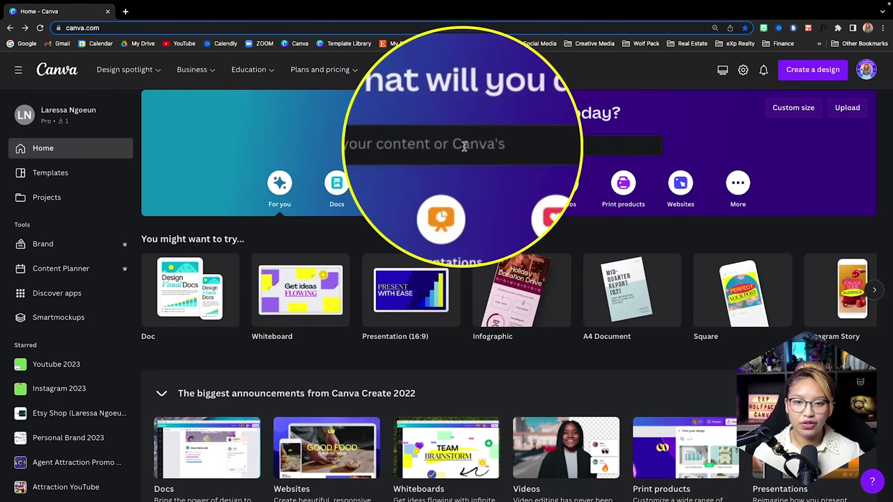
View the custom size options for a new design, including the available measurement units, and leave them without creating anything.
{"action": "left_click", "coordinate": [751, 81]}
{"action": "left_click", "coordinate": [814, 70]}
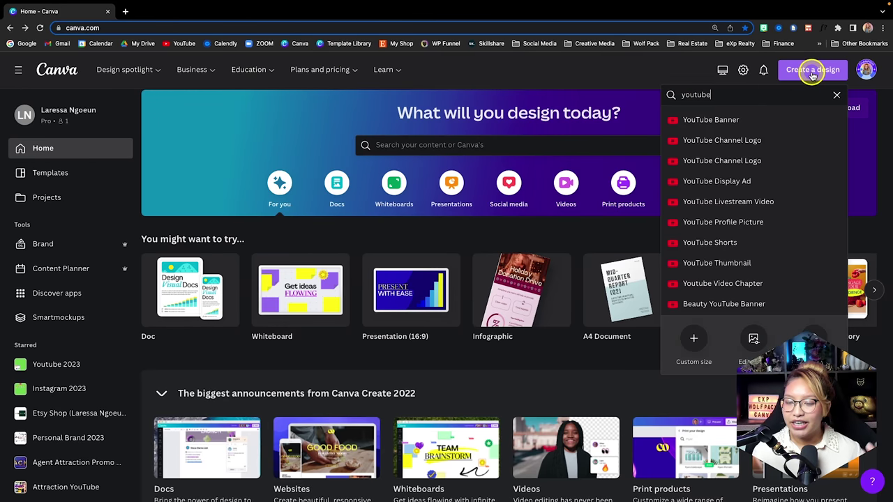
{"action": "left_click", "coordinate": [694, 343]}
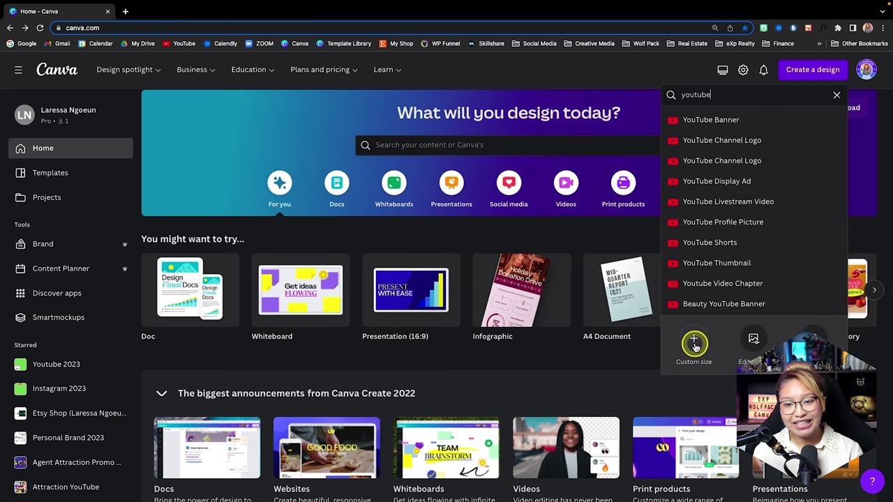
{"action": "left_click", "coordinate": [695, 344]}
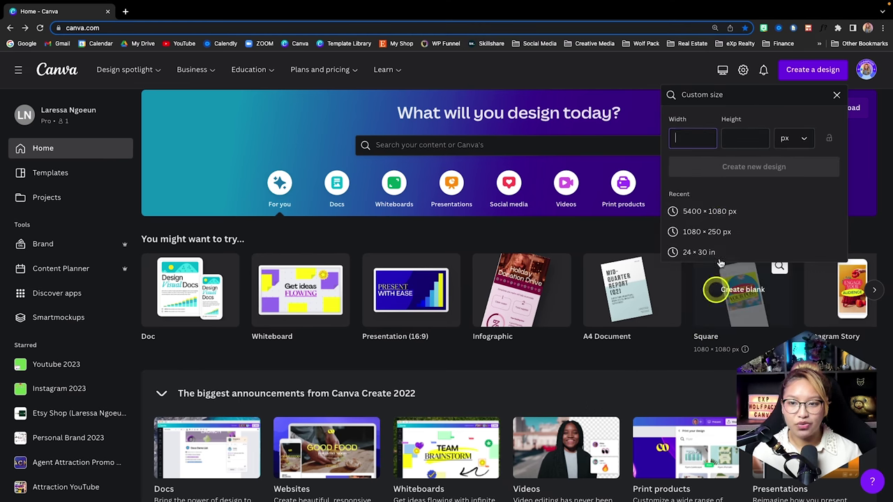
{"action": "left_click", "coordinate": [806, 139]}
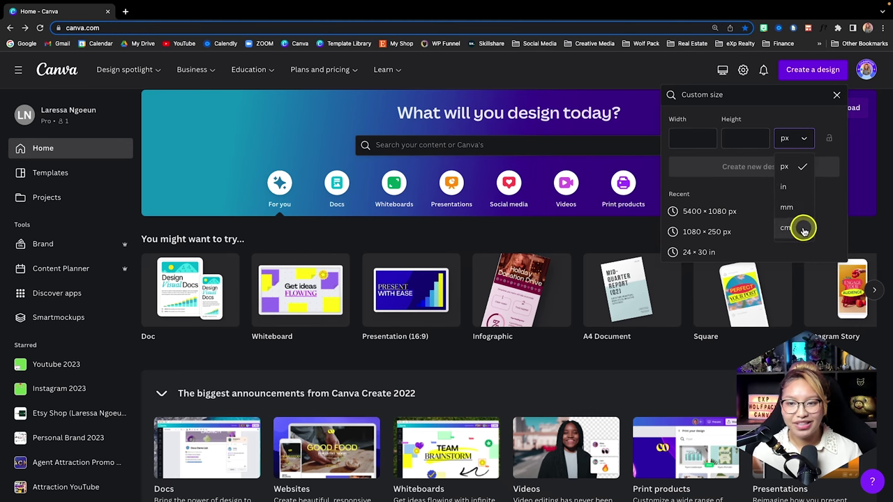
{"action": "left_click", "coordinate": [838, 95]}
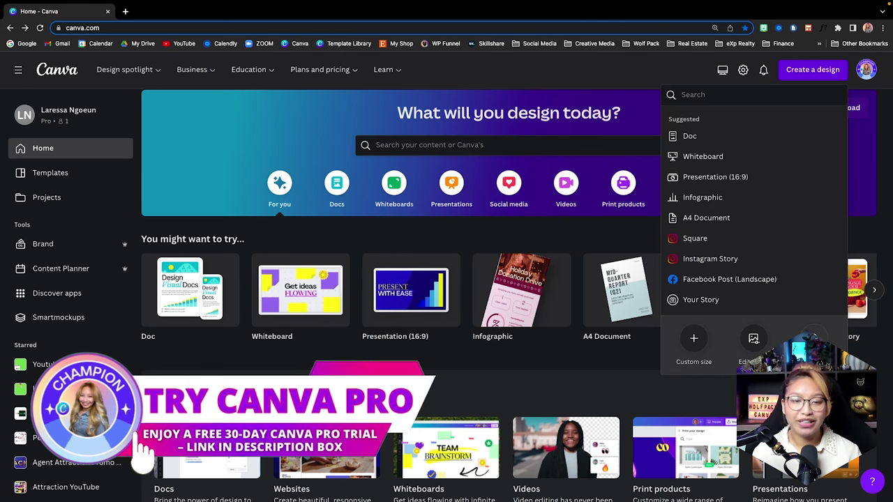
View the account options under the profile picture and close them.
{"action": "left_click", "coordinate": [867, 70]}
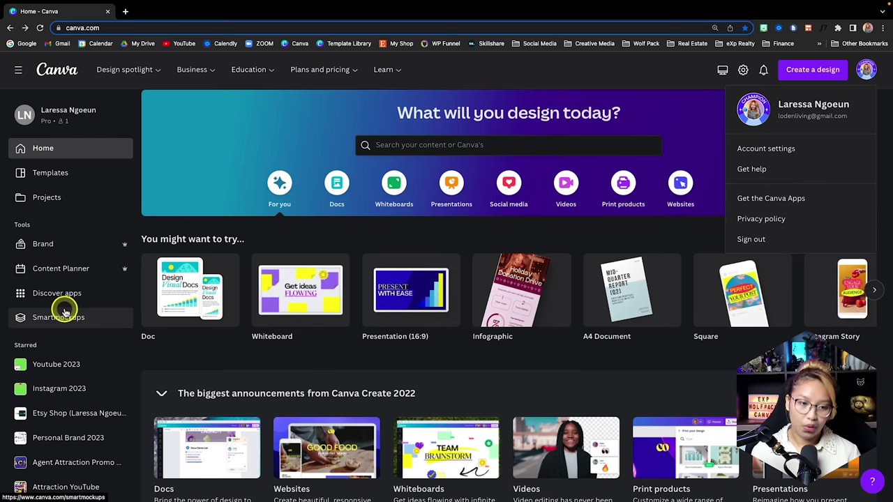
{"action": "right_click", "coordinate": [492, 63]}
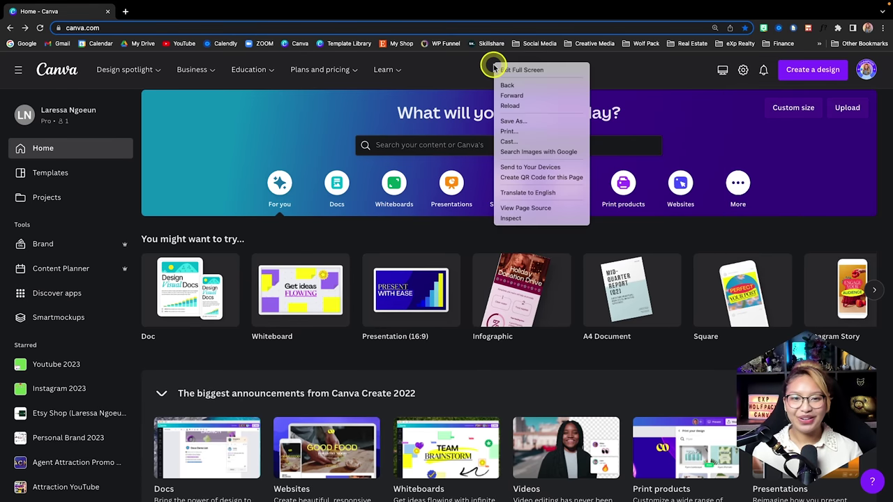
{"action": "left_click", "coordinate": [469, 70]}
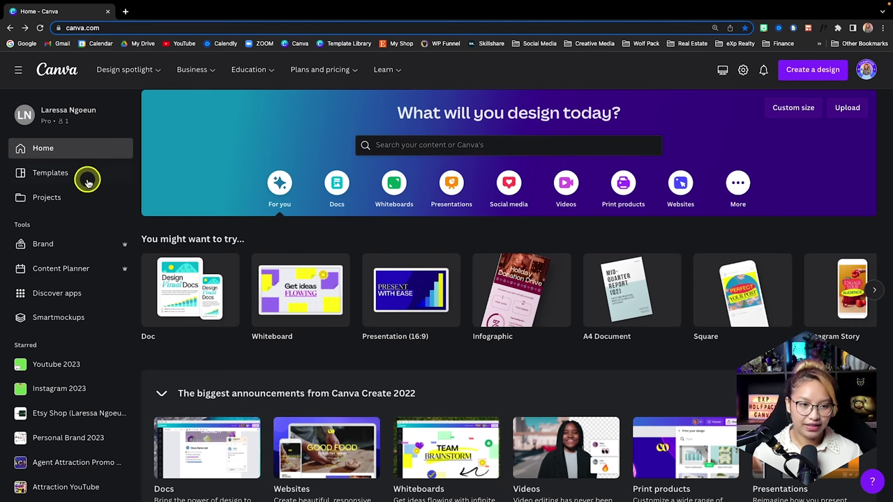
Look over the home page's content down to the recent designs and return to the suggested formats.
{"action": "left_click", "coordinate": [67, 153]}
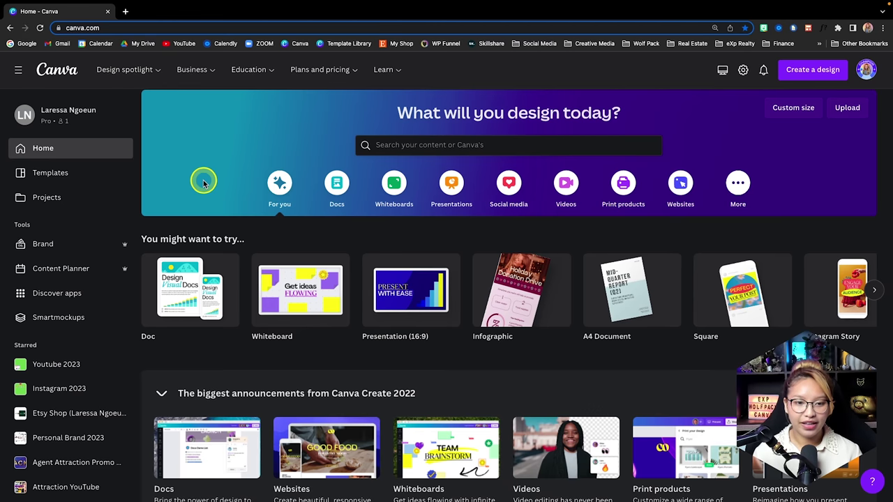
{"action": "scroll", "coordinate": [199, 178], "scroll_direction": "down", "scroll_amount": 1}
{"action": "scroll", "coordinate": [203, 182], "scroll_direction": "down", "scroll_amount": 9}
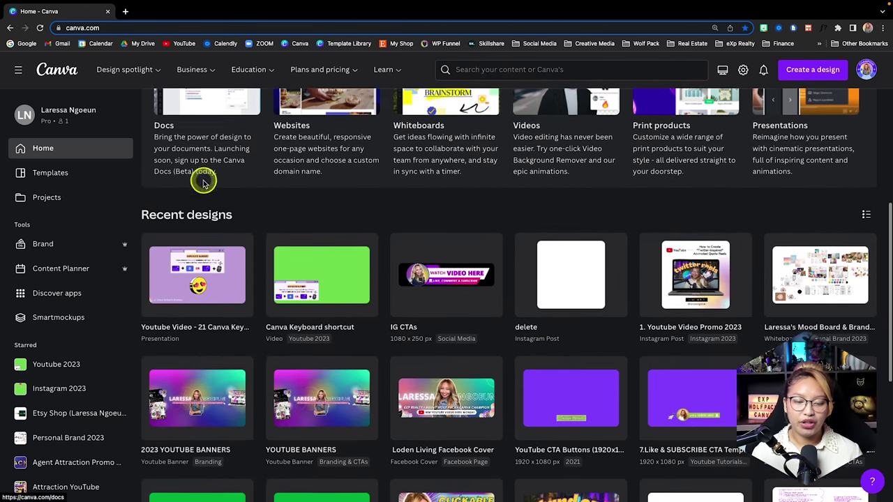
{"action": "scroll", "coordinate": [203, 183], "scroll_direction": "down", "scroll_amount": 6}
{"action": "scroll", "coordinate": [203, 184], "scroll_direction": "up", "scroll_amount": 12}
{"action": "scroll", "coordinate": [203, 182], "scroll_direction": "up", "scroll_amount": 3}
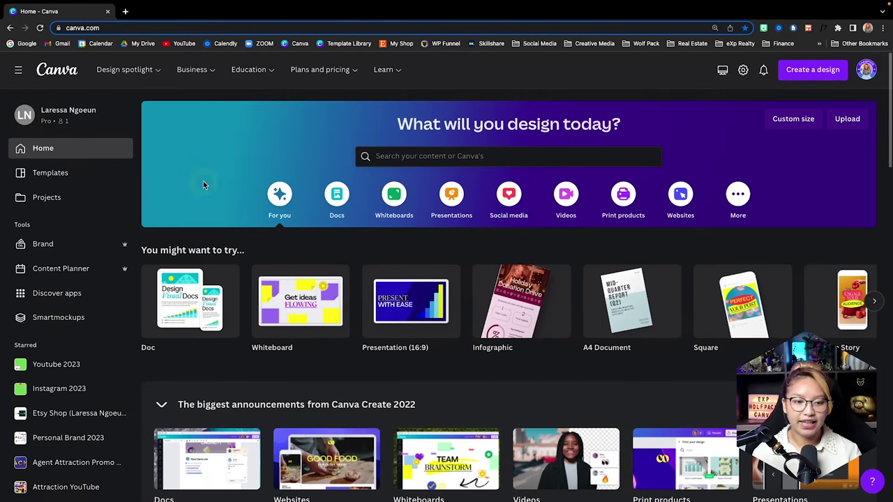
{"action": "scroll", "coordinate": [212, 354], "scroll_direction": "down", "scroll_amount": 1}
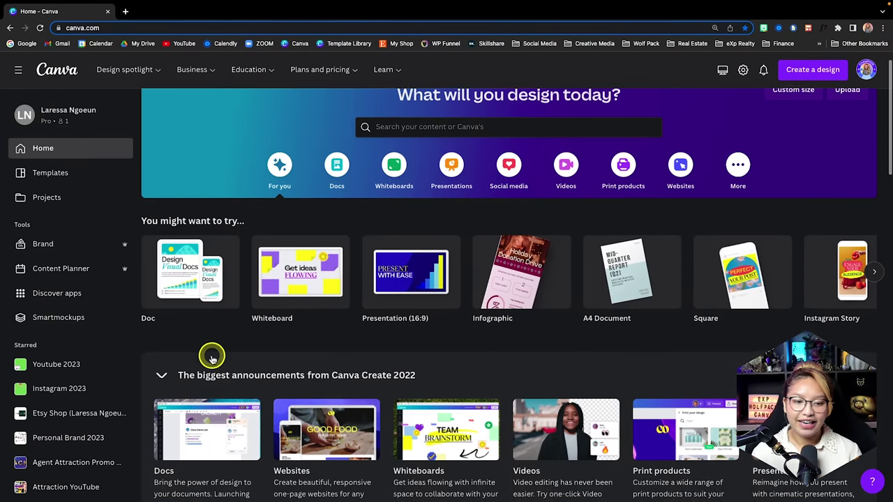
Open the Templates page, look over its categories and recommended templates down to the trending ones, and return to the home page.
{"action": "scroll", "coordinate": [323, 381], "scroll_direction": "down", "scroll_amount": 1}
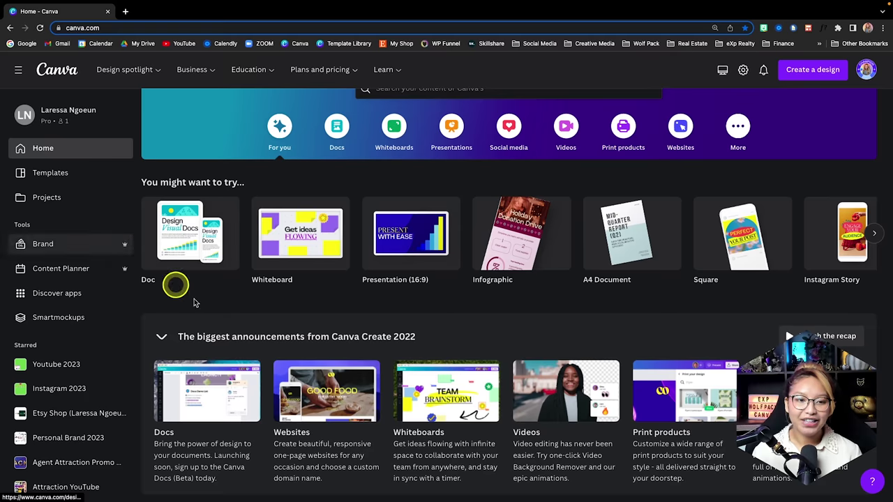
{"action": "scroll", "coordinate": [245, 328], "scroll_direction": "up", "scroll_amount": 2}
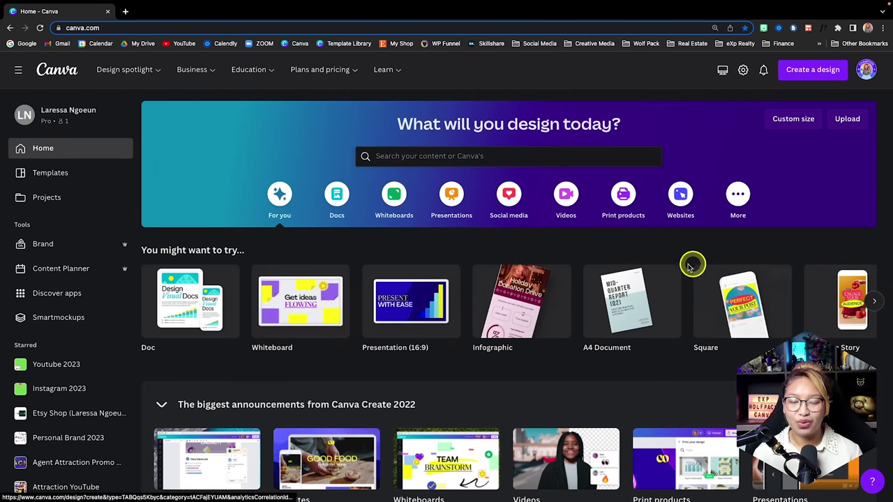
{"action": "left_click", "coordinate": [73, 175]}
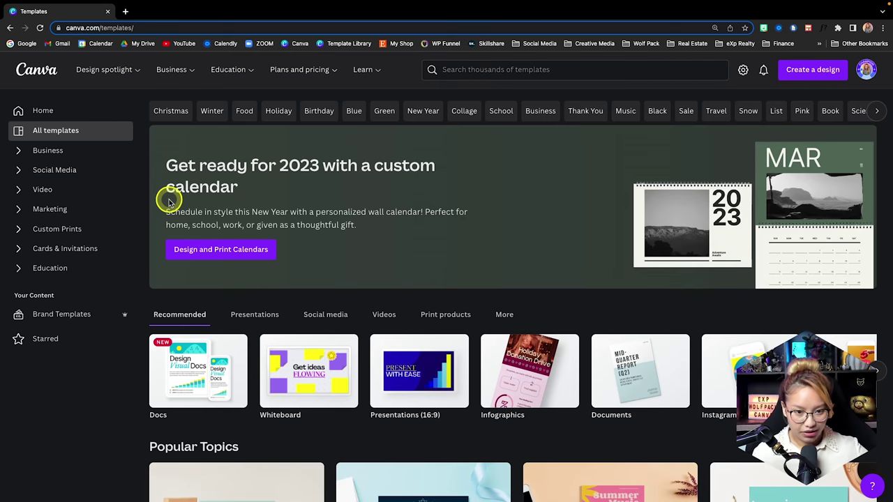
{"action": "scroll", "coordinate": [168, 201], "scroll_direction": "down", "scroll_amount": 1}
{"action": "scroll", "coordinate": [168, 201], "scroll_direction": "up", "scroll_amount": 1}
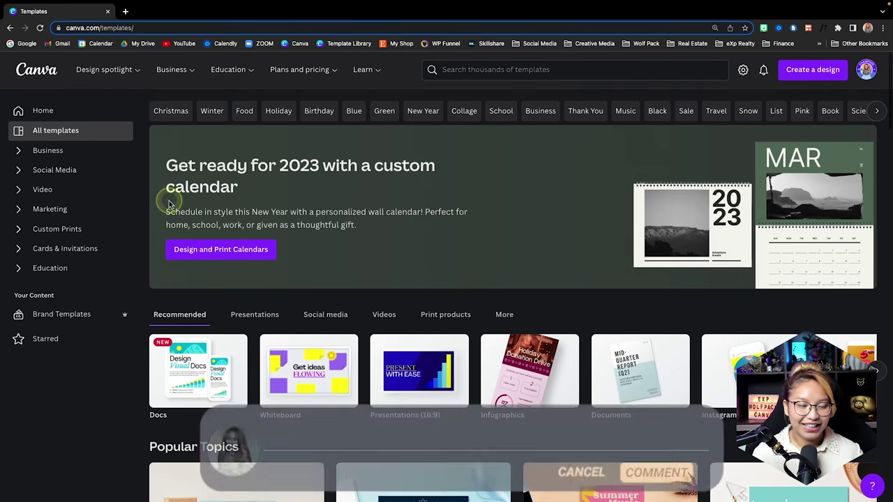
{"action": "left_click", "coordinate": [19, 172]}
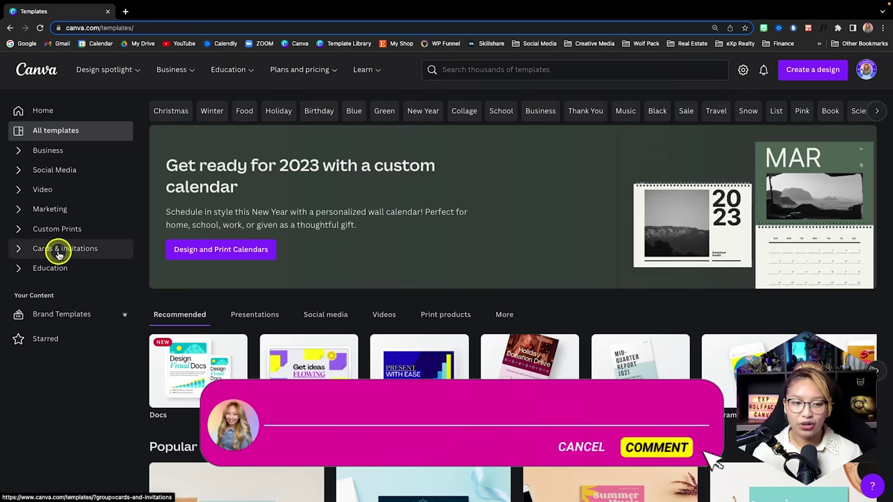
{"action": "scroll", "coordinate": [303, 335], "scroll_direction": "down", "scroll_amount": 3}
{"action": "scroll", "coordinate": [303, 335], "scroll_direction": "down", "scroll_amount": 7}
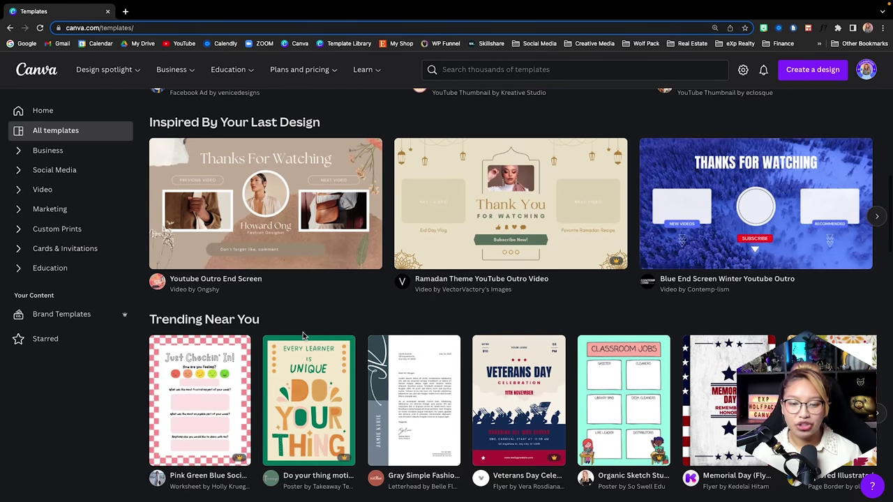
{"action": "scroll", "coordinate": [302, 335], "scroll_direction": "down", "scroll_amount": 1}
{"action": "key", "text": "super+bracketleft"}
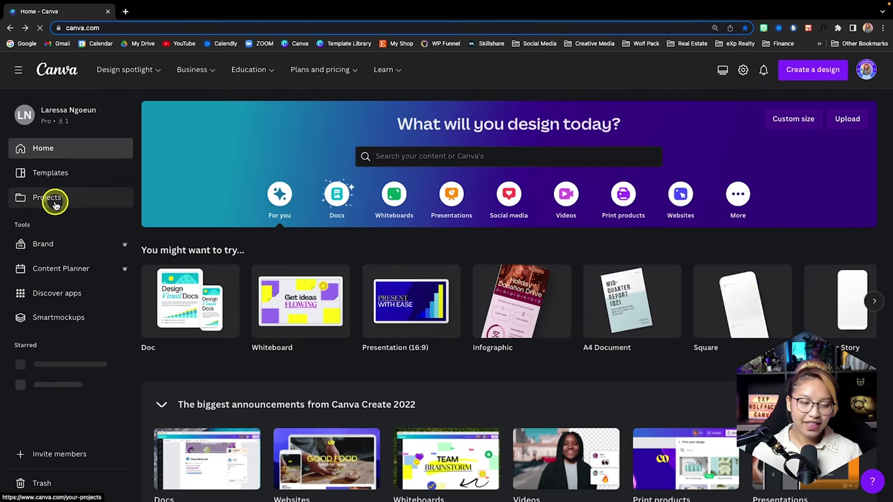
Open the Projects page and look over its recent items, folders and designs, returning to the beginning of the page.
{"action": "left_click", "coordinate": [55, 202]}
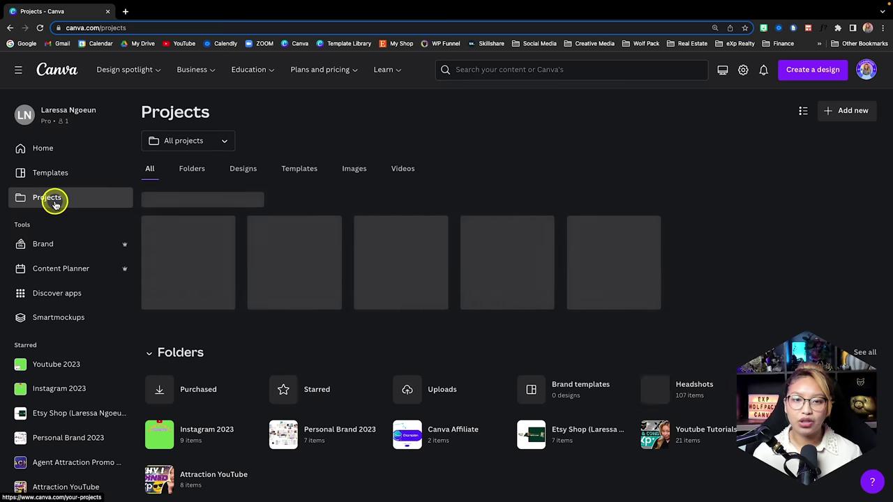
{"action": "scroll", "coordinate": [526, 183], "scroll_direction": "down", "scroll_amount": 1}
{"action": "scroll", "coordinate": [526, 183], "scroll_direction": "down", "scroll_amount": 2}
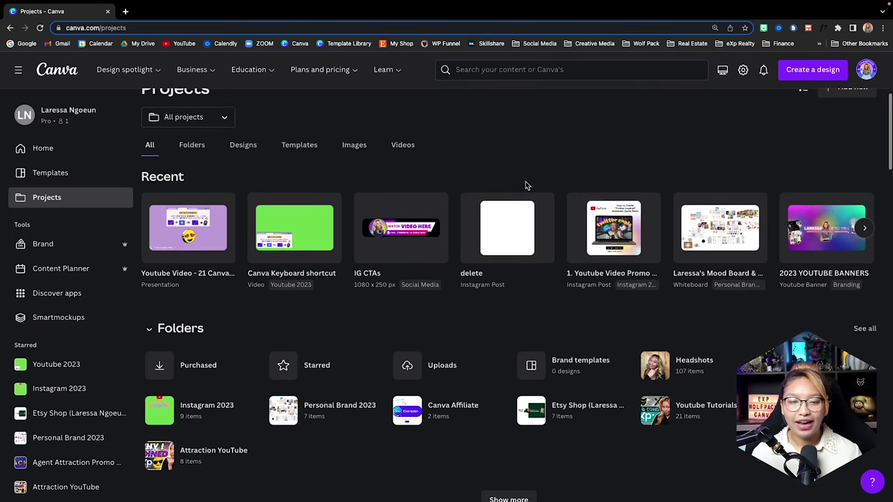
{"action": "scroll", "coordinate": [527, 186], "scroll_direction": "down", "scroll_amount": 2}
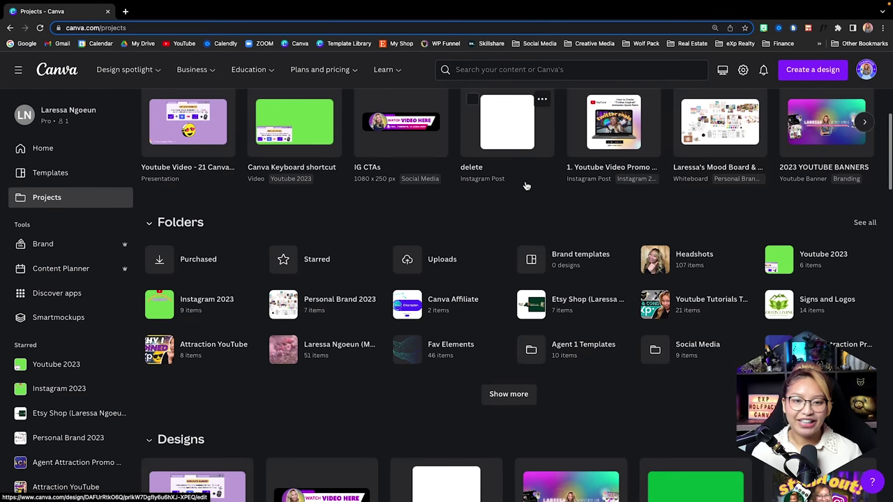
{"action": "scroll", "coordinate": [526, 185], "scroll_direction": "up", "scroll_amount": 3}
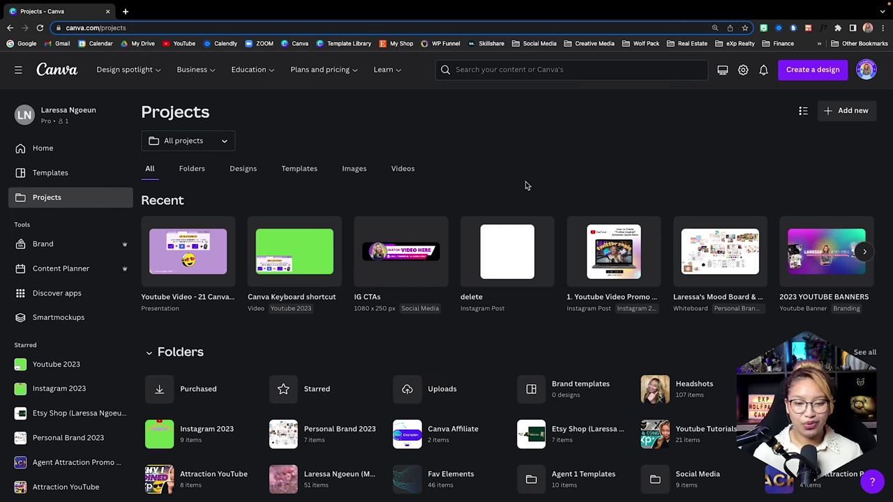
{"action": "scroll", "coordinate": [493, 216], "scroll_direction": "down", "scroll_amount": 3}
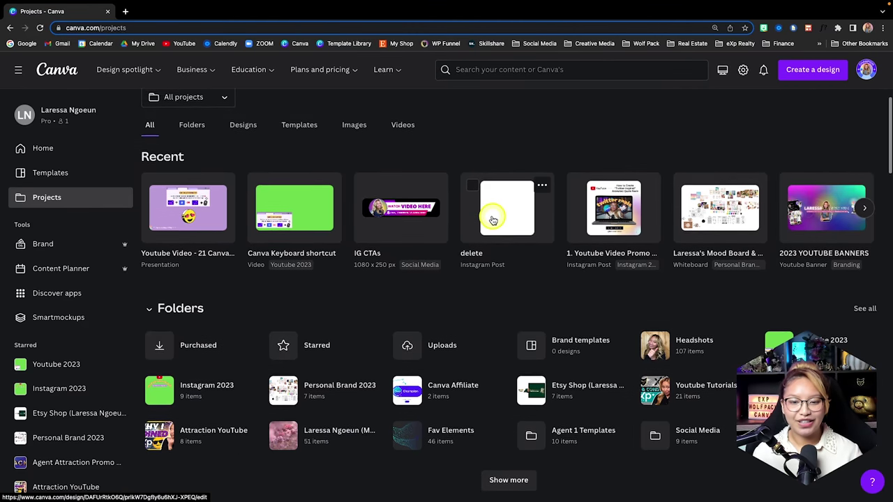
{"action": "scroll", "coordinate": [493, 216], "scroll_direction": "down", "scroll_amount": 7}
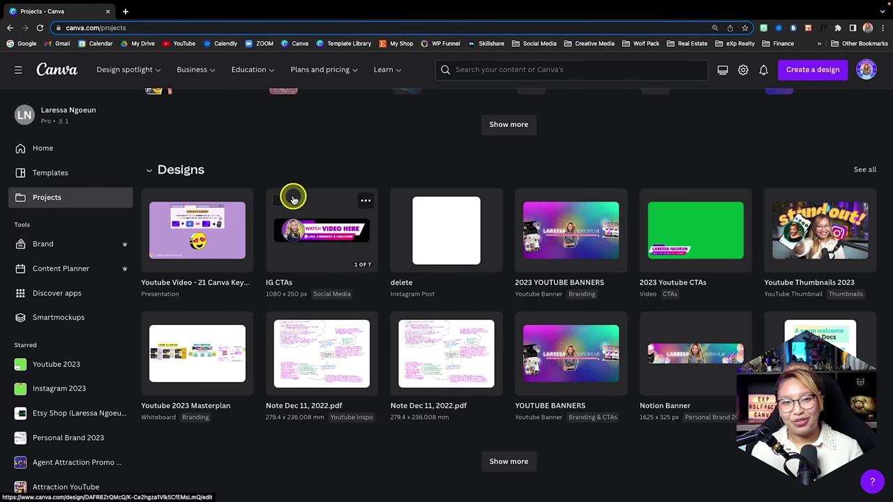
{"action": "scroll", "coordinate": [293, 200], "scroll_direction": "up", "scroll_amount": 8}
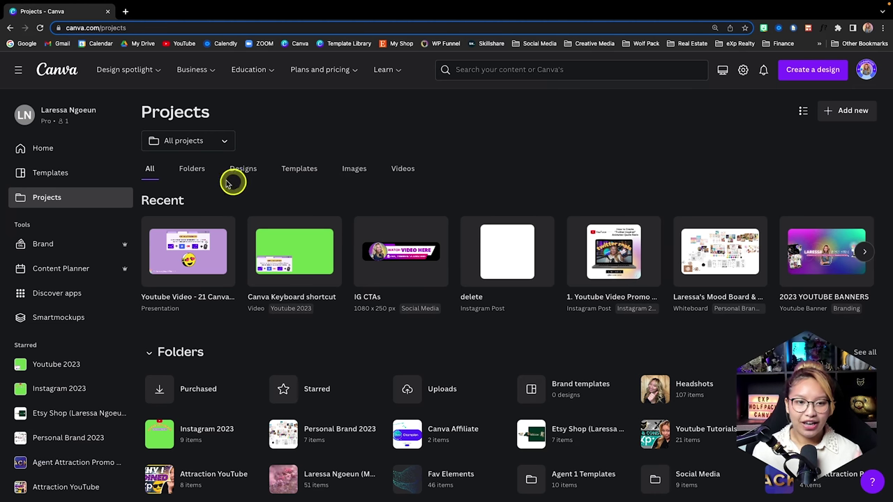
Filter the projects to Your projects and view the folders, designs, images and videos in turn, ending on the folders.
{"action": "left_click", "coordinate": [216, 139]}
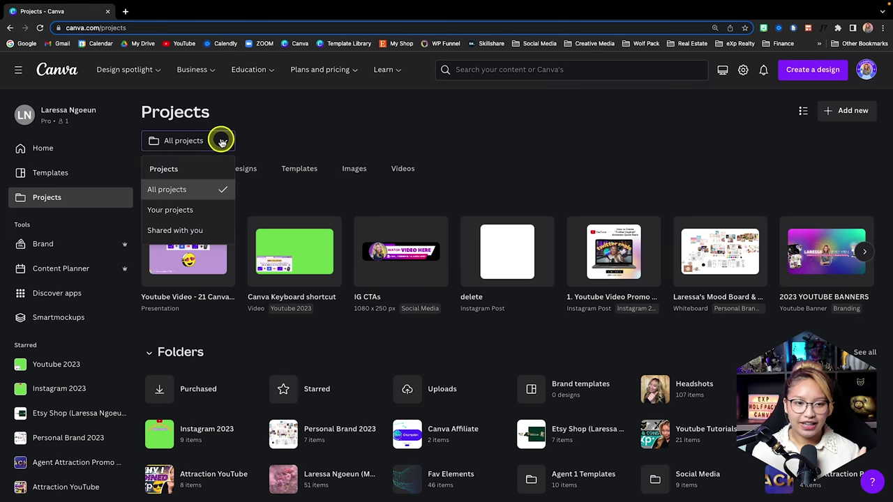
{"action": "left_click", "coordinate": [193, 210]}
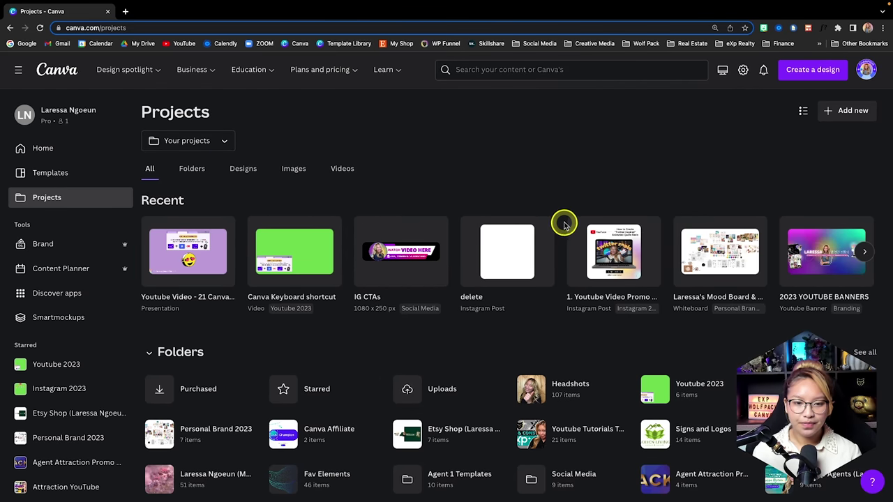
{"action": "left_click", "coordinate": [193, 168]}
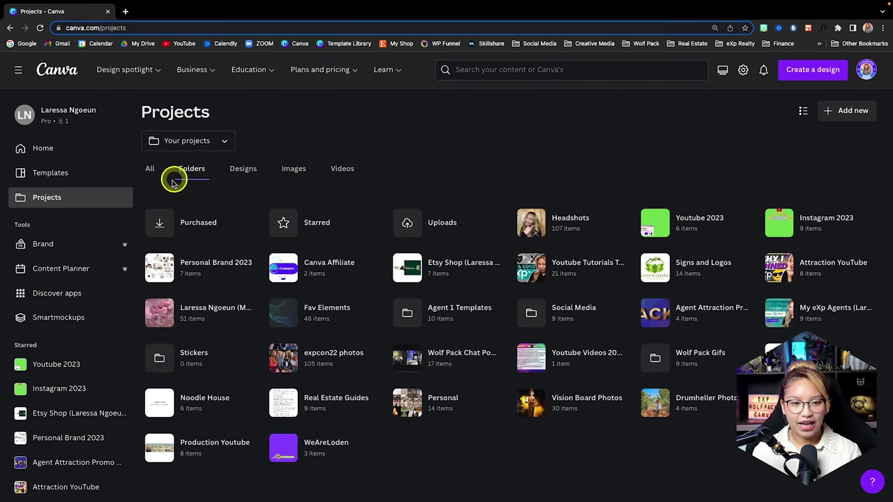
{"action": "left_click", "coordinate": [244, 170]}
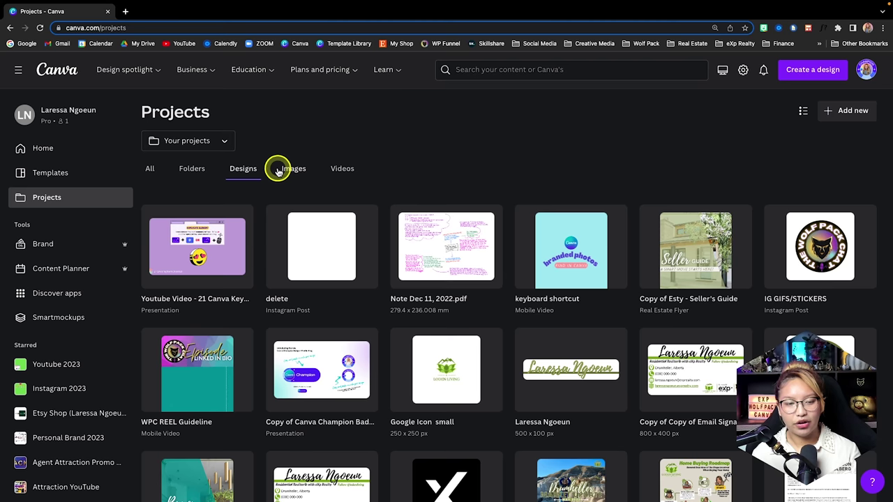
{"action": "left_click", "coordinate": [288, 175]}
{"action": "left_click", "coordinate": [344, 171]}
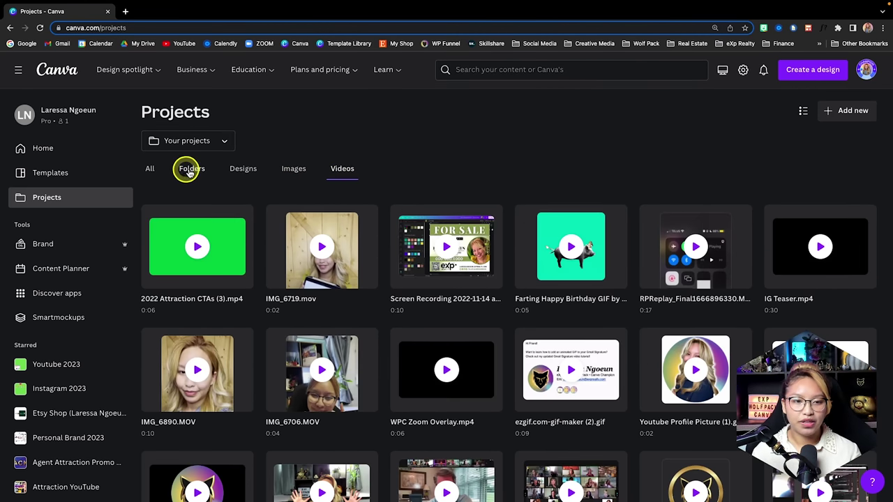
{"action": "left_click", "coordinate": [185, 171]}
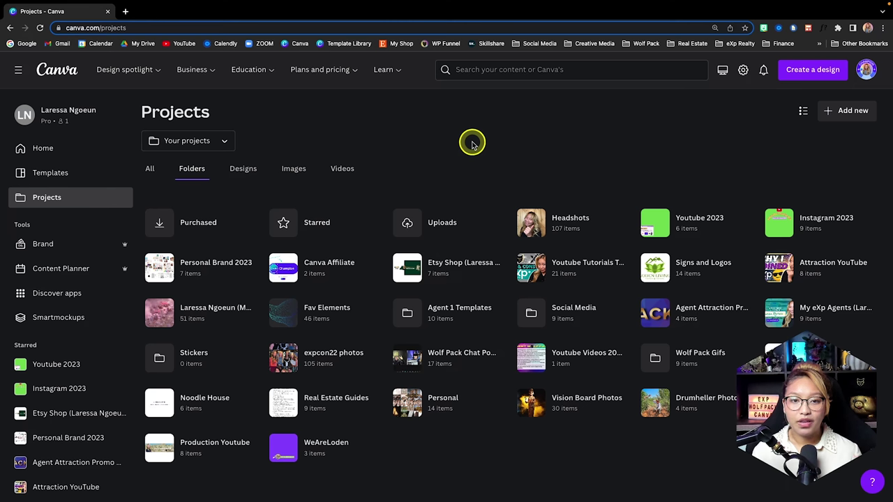
Open the Headshots folder, look over its contents and collapse its Images section.
{"action": "scroll", "coordinate": [504, 162], "scroll_direction": "down", "scroll_amount": 1}
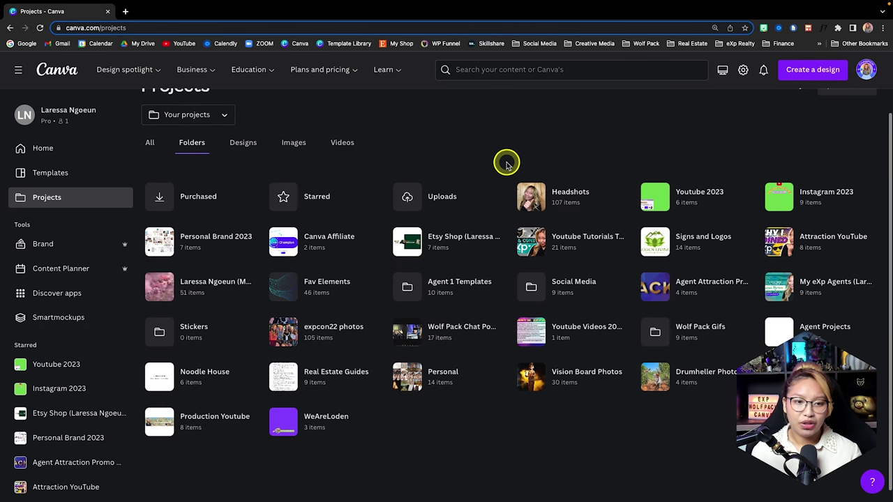
{"action": "left_click", "coordinate": [572, 199]}
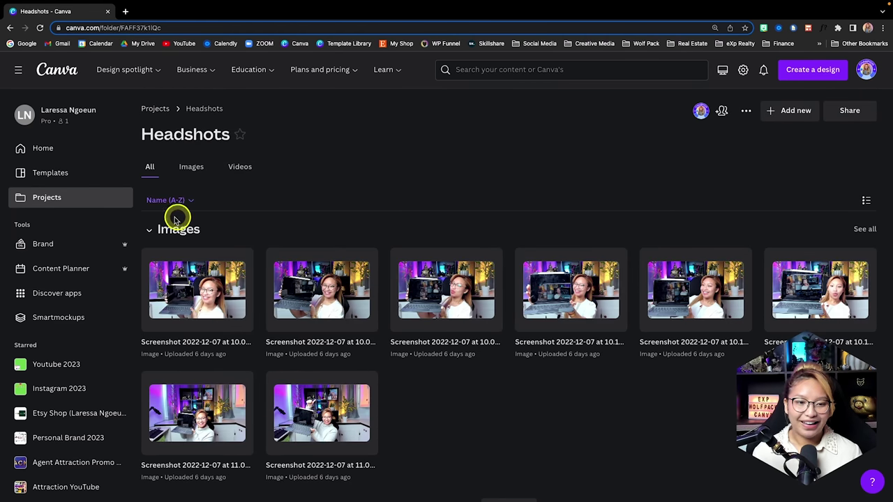
{"action": "left_click", "coordinate": [150, 230]}
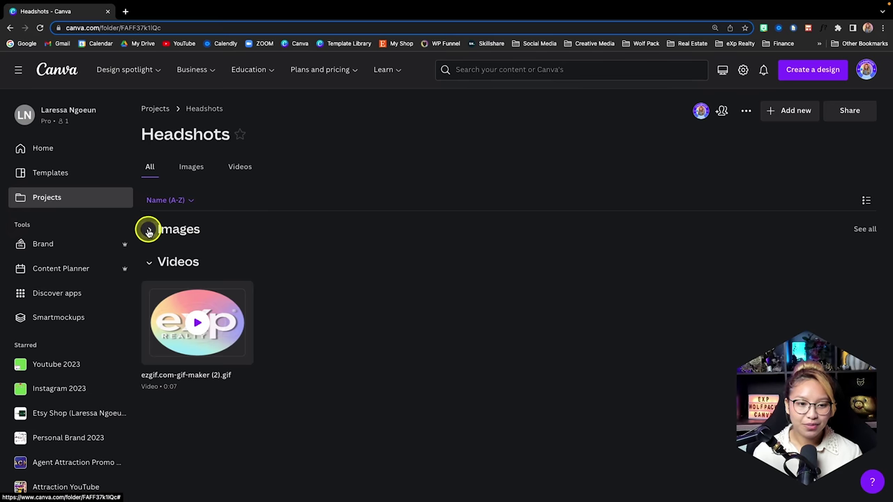
{"action": "left_click", "coordinate": [149, 230]}
{"action": "scroll", "coordinate": [630, 293], "scroll_direction": "down", "scroll_amount": 2}
{"action": "scroll", "coordinate": [631, 295], "scroll_direction": "up", "scroll_amount": 2}
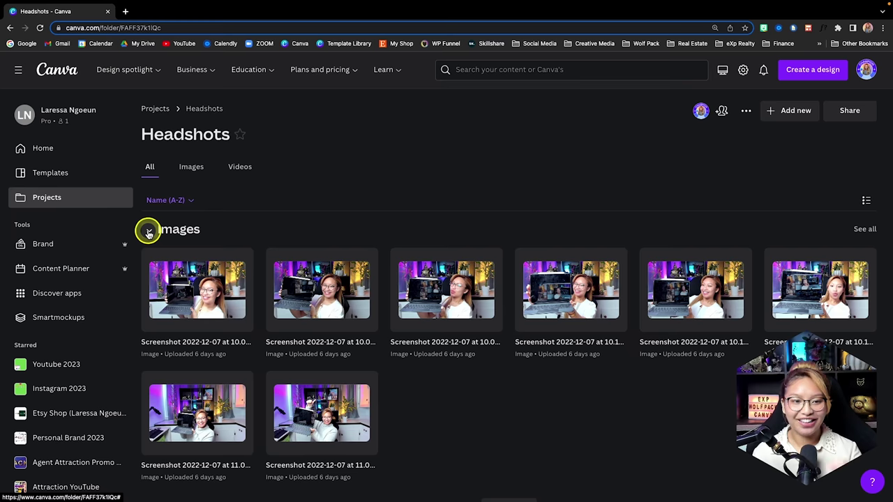
{"action": "left_click", "coordinate": [151, 231]}
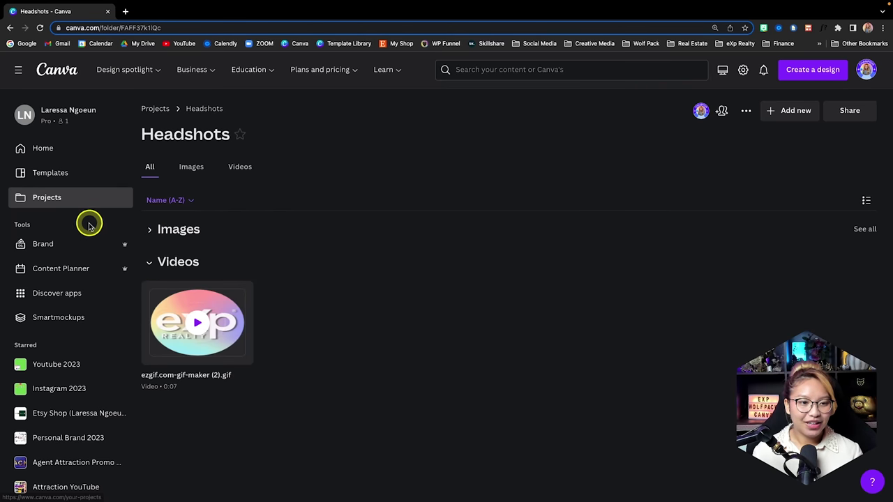
Return to the home page and open the Brand page with its brand kits.
{"action": "left_click", "coordinate": [59, 70]}
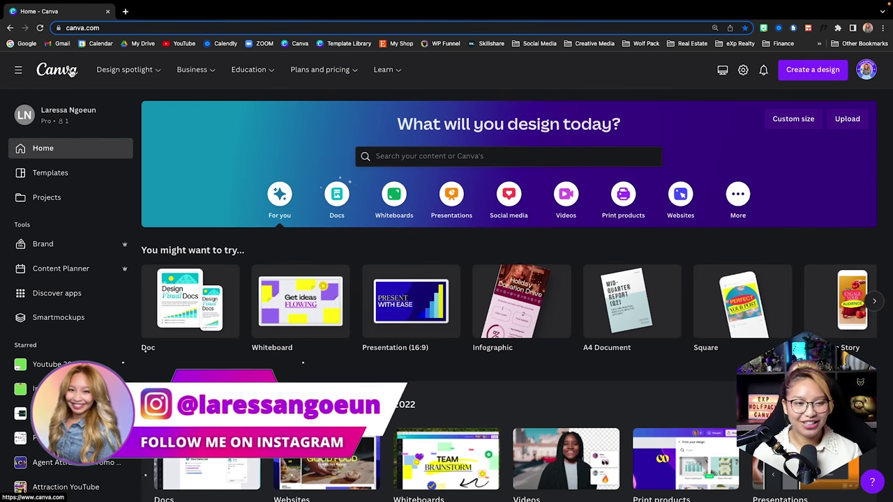
{"action": "scroll", "coordinate": [105, 230], "scroll_direction": "down", "scroll_amount": 2}
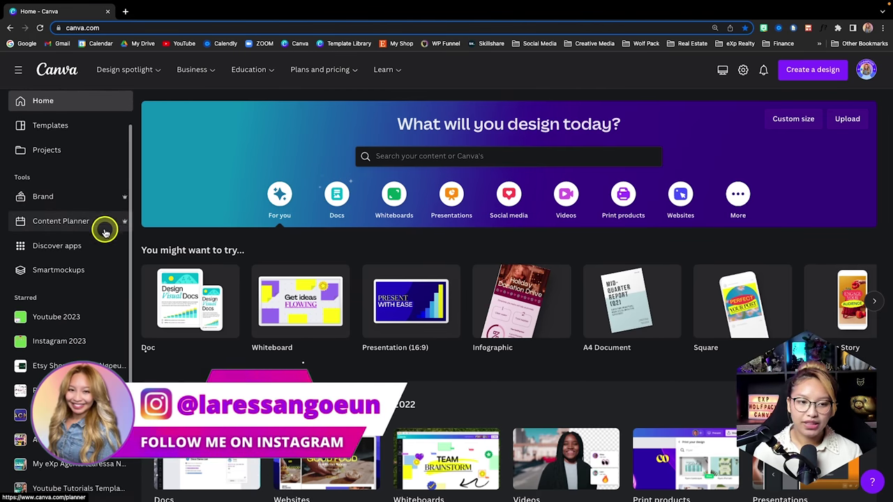
{"action": "left_click", "coordinate": [66, 199]}
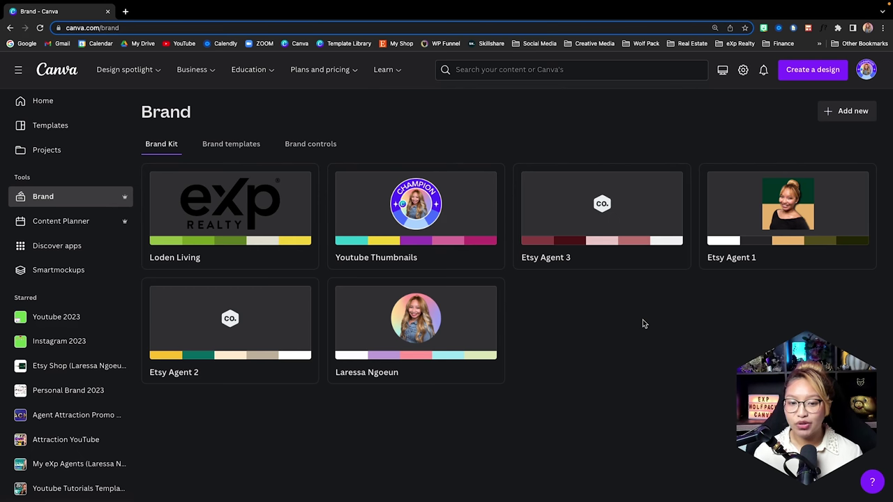
Open the personal brand kit beside Etsy Agent 2 and look over its brand logos, colors and fonts.
{"action": "left_click", "coordinate": [436, 343]}
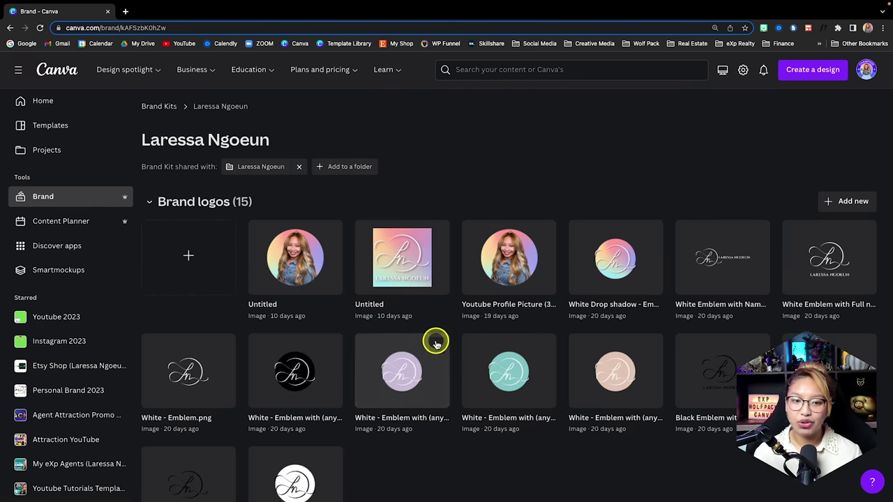
{"action": "scroll", "coordinate": [437, 344], "scroll_direction": "down", "scroll_amount": 4}
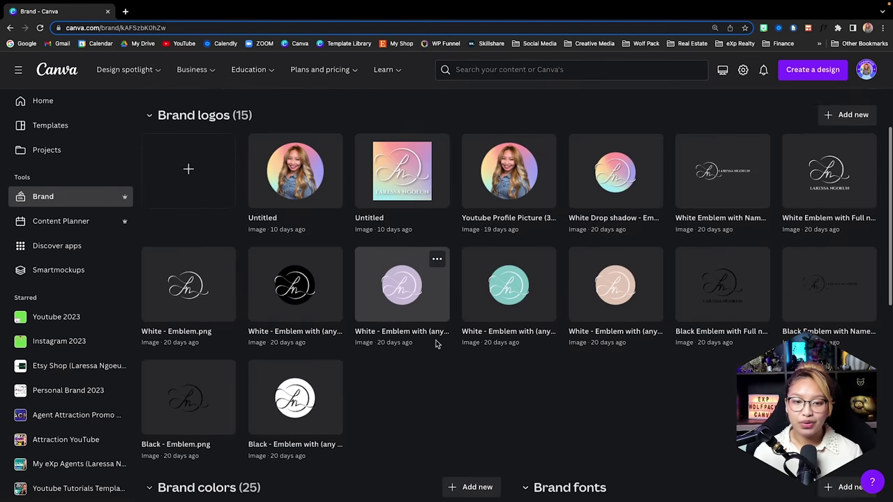
{"action": "scroll", "coordinate": [436, 344], "scroll_direction": "down", "scroll_amount": 8}
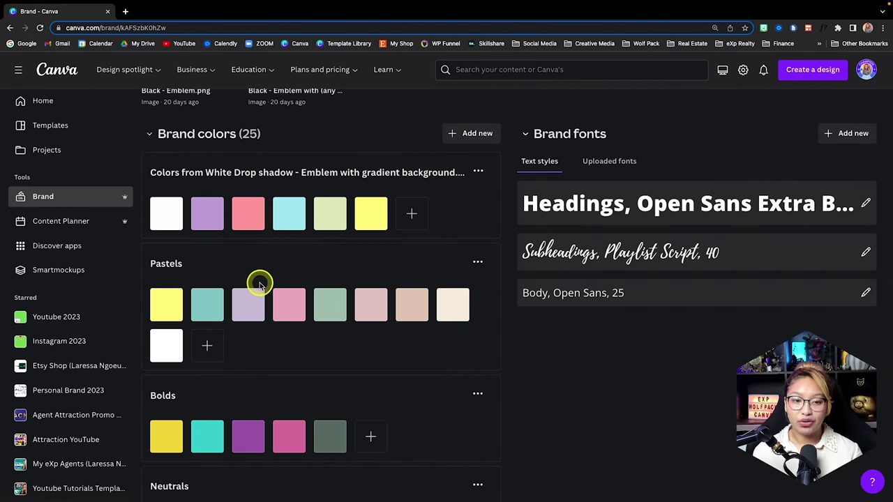
{"action": "scroll", "coordinate": [260, 277], "scroll_direction": "down", "scroll_amount": 1}
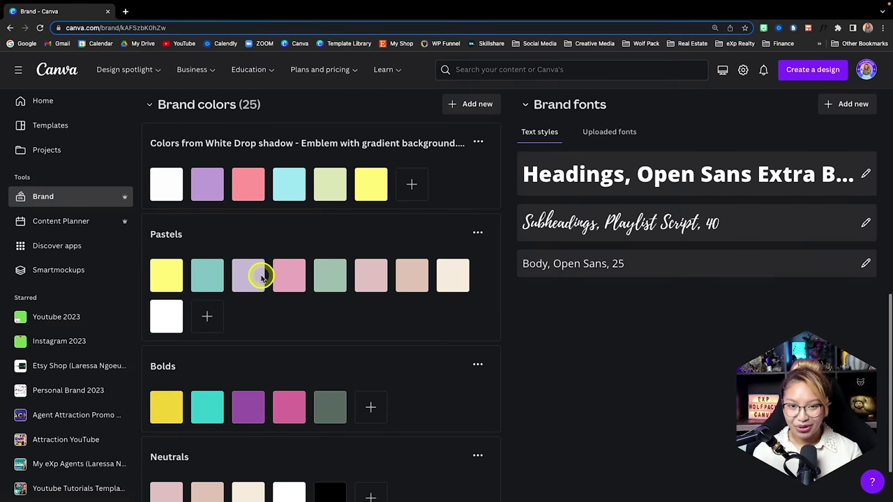
View the color code of the purple swatch in the first brand palette, close the color picker and look back toward the logos.
{"action": "left_click", "coordinate": [208, 184]}
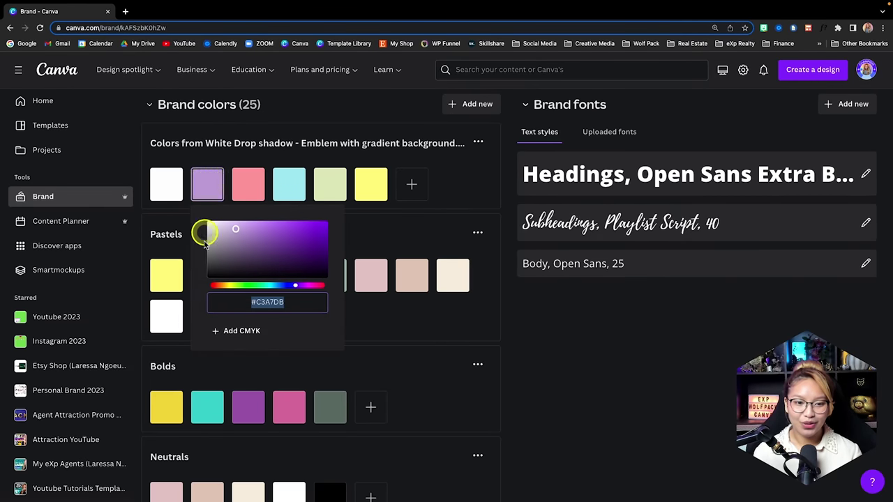
{"action": "left_click", "coordinate": [598, 358]}
{"action": "scroll", "coordinate": [677, 298], "scroll_direction": "up", "scroll_amount": 3}
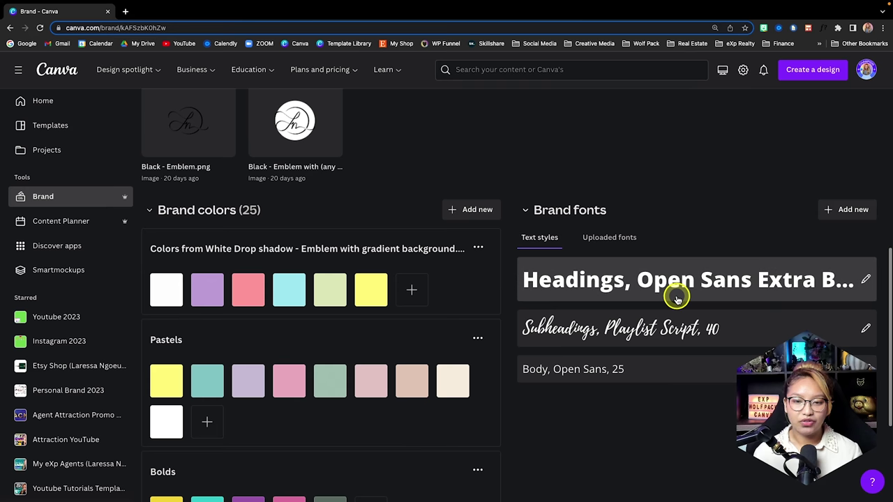
{"action": "scroll", "coordinate": [677, 300], "scroll_direction": "up", "scroll_amount": 5}
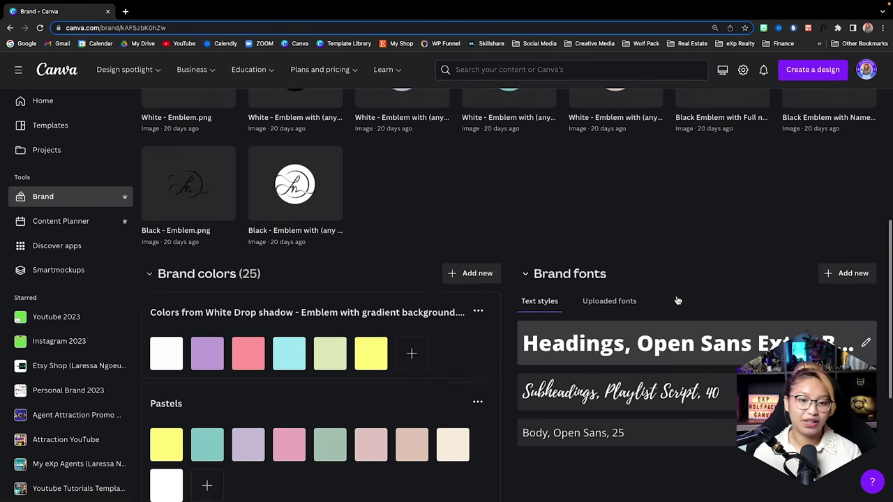
Open the Content Planner and look over the December 2022 calendar and all the Learn and play suggestions.
{"action": "scroll", "coordinate": [677, 299], "scroll_direction": "up", "scroll_amount": 2}
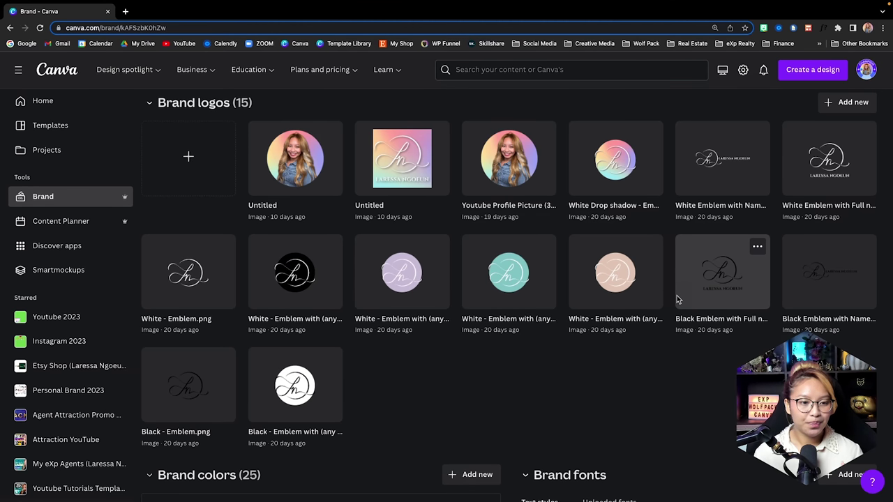
{"action": "left_click", "coordinate": [70, 223]}
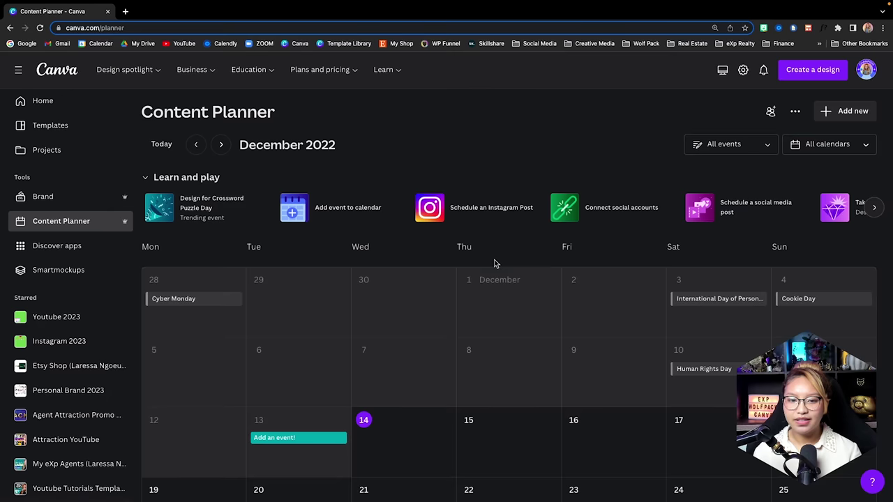
{"action": "scroll", "coordinate": [494, 263], "scroll_direction": "down", "scroll_amount": 1}
{"action": "scroll", "coordinate": [494, 264], "scroll_direction": "down", "scroll_amount": 1}
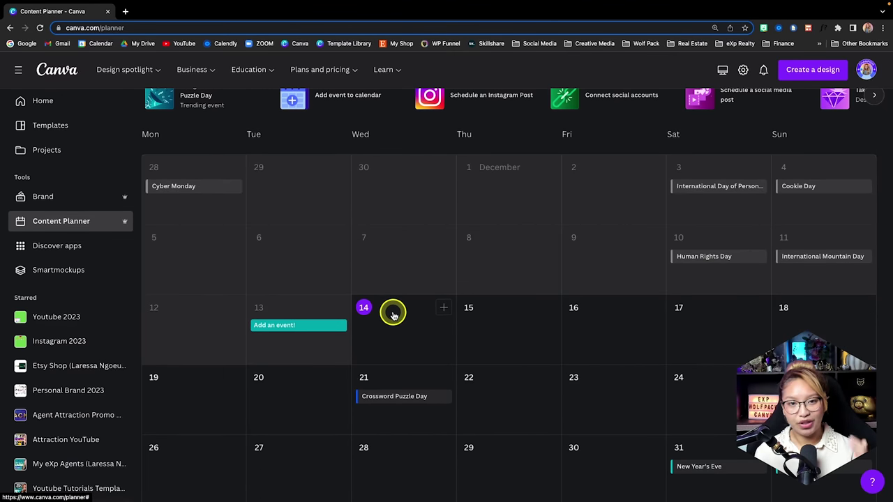
{"action": "scroll", "coordinate": [432, 300], "scroll_direction": "up", "scroll_amount": 2}
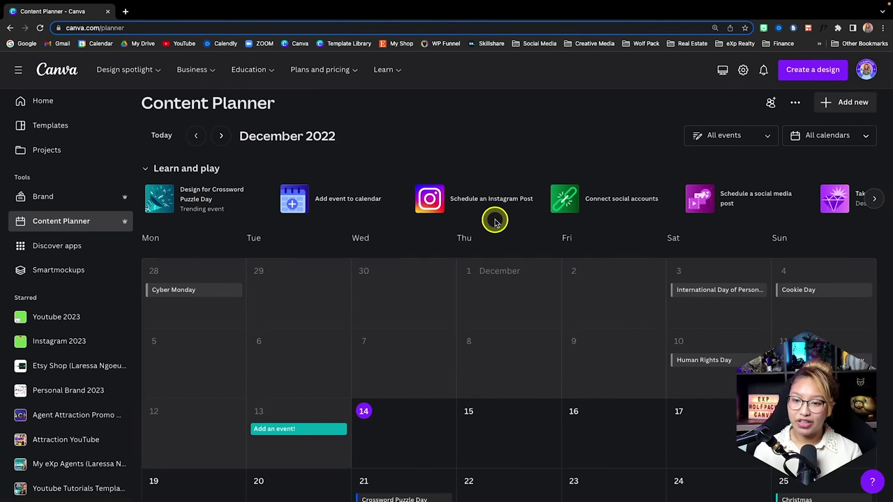
{"action": "left_click", "coordinate": [874, 200]}
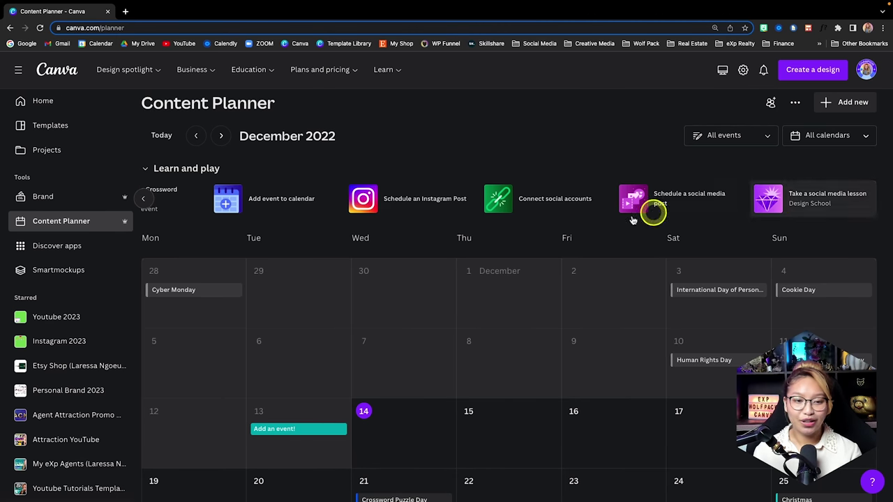
{"action": "left_click", "coordinate": [143, 203]}
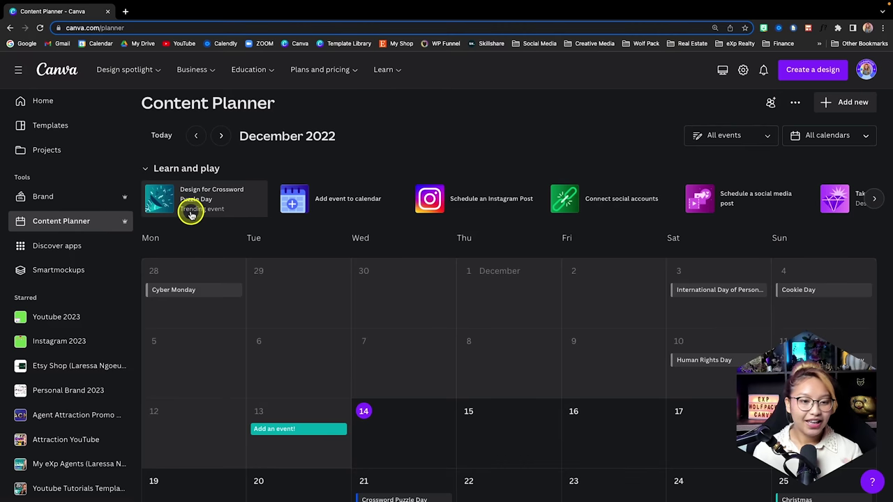
Open the app directory and examine its Popular, New, Import media, Discover content, Photo editing and Share and publish apps.
{"action": "left_click", "coordinate": [89, 250]}
{"action": "scroll", "coordinate": [339, 241], "scroll_direction": "down", "scroll_amount": 1}
{"action": "scroll", "coordinate": [339, 240], "scroll_direction": "down", "scroll_amount": 5}
{"action": "scroll", "coordinate": [340, 244], "scroll_direction": "down", "scroll_amount": 2}
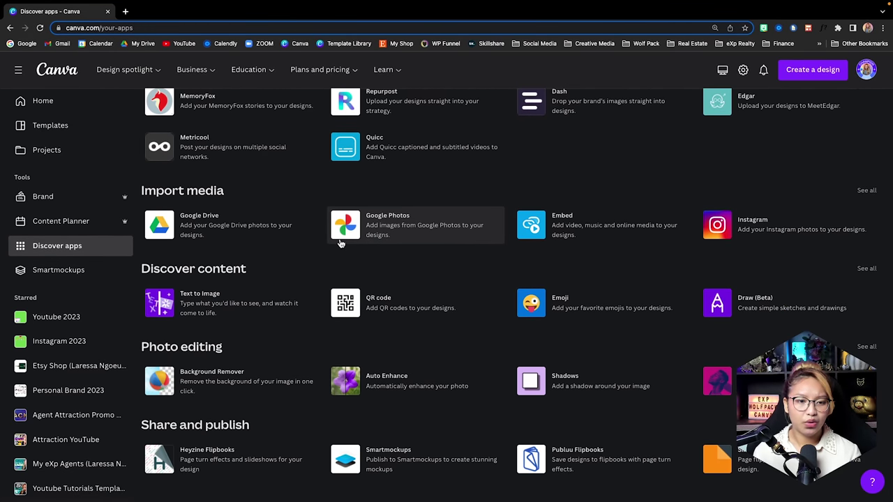
{"action": "scroll", "coordinate": [340, 242], "scroll_direction": "down", "scroll_amount": 1}
{"action": "scroll", "coordinate": [340, 243], "scroll_direction": "up", "scroll_amount": 3}
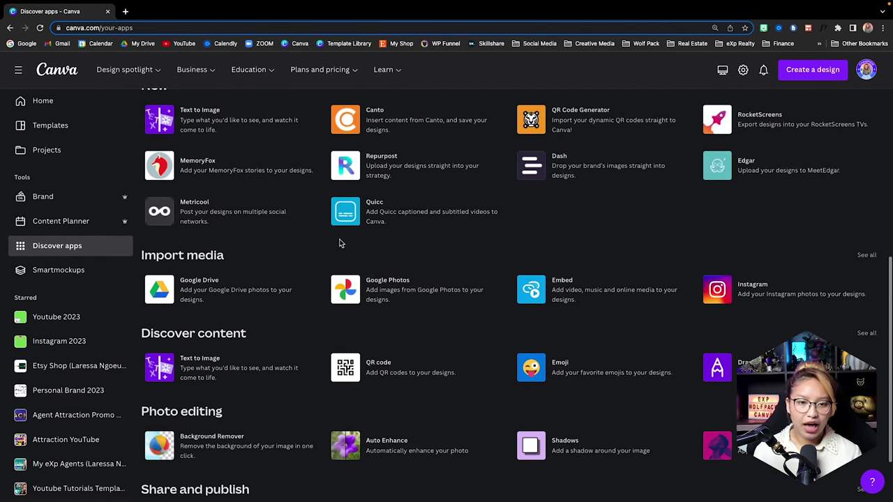
{"action": "scroll", "coordinate": [340, 242], "scroll_direction": "up", "scroll_amount": 1}
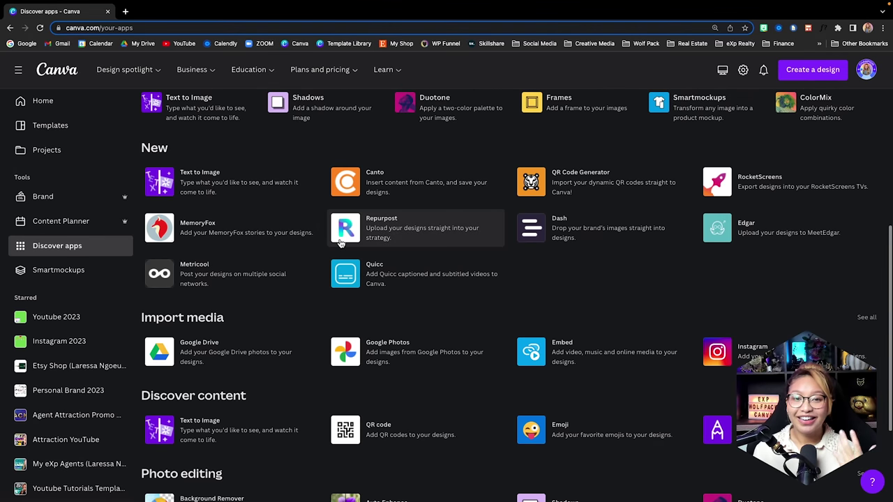
{"action": "scroll", "coordinate": [340, 242], "scroll_direction": "up", "scroll_amount": 5}
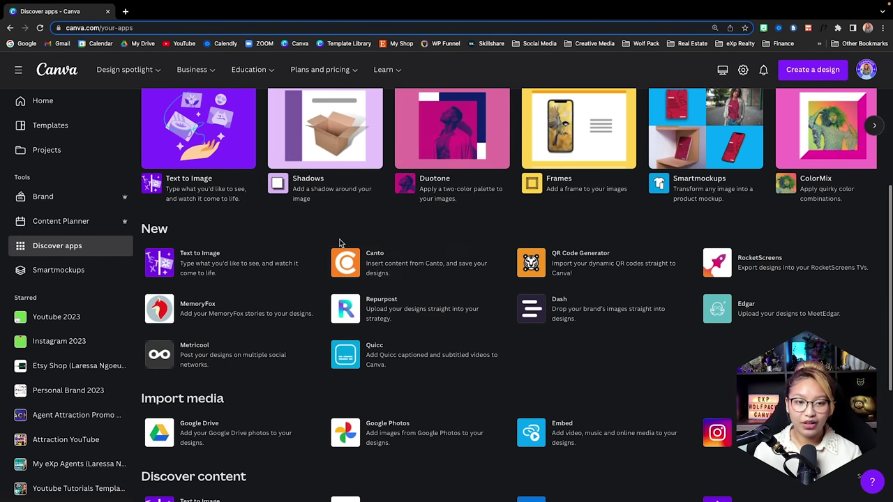
{"action": "scroll", "coordinate": [339, 243], "scroll_direction": "up", "scroll_amount": 1}
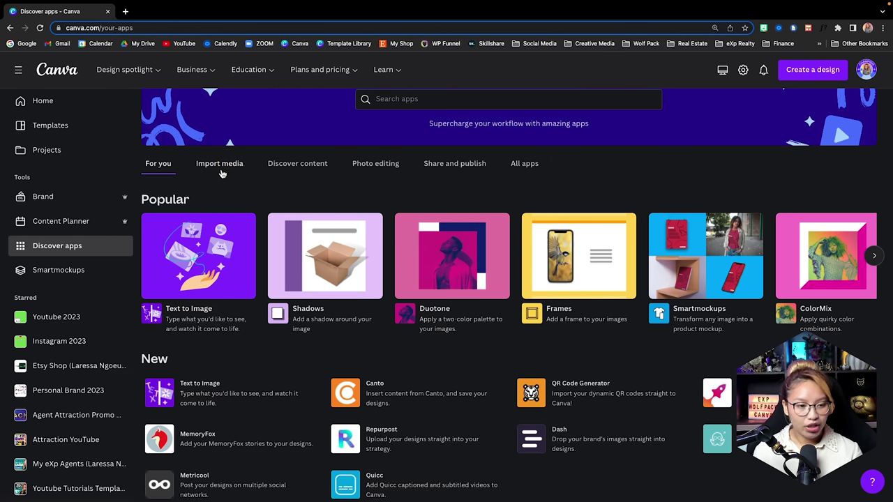
Open Smartmockups and look over its Technology categories and its recently used, trending and new mockups.
{"action": "left_click", "coordinate": [79, 272]}
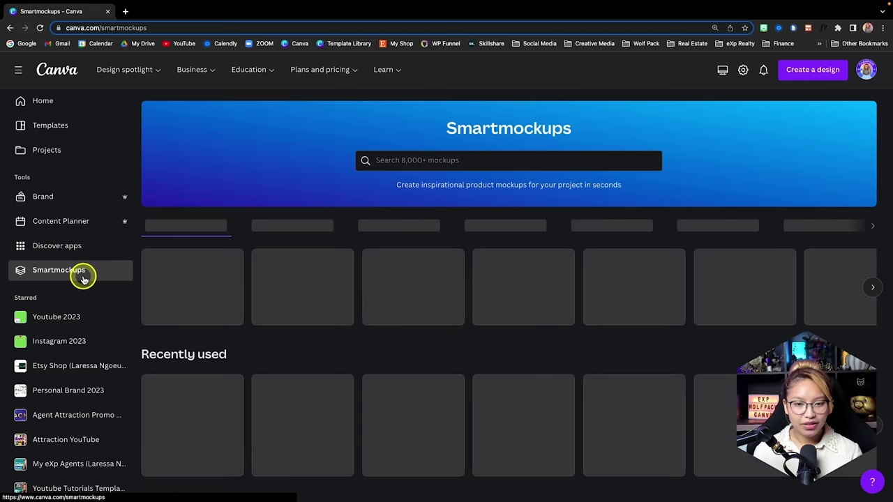
{"action": "scroll", "coordinate": [471, 424], "scroll_direction": "down", "scroll_amount": 1}
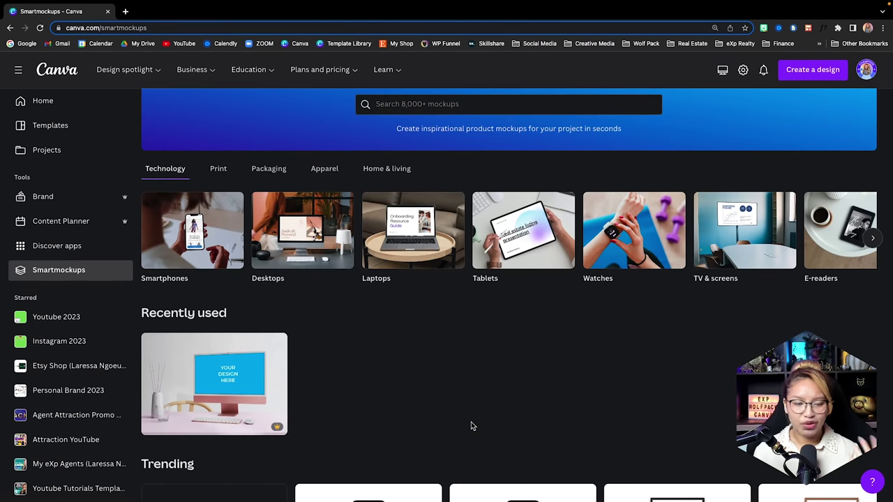
{"action": "scroll", "coordinate": [471, 424], "scroll_direction": "down", "scroll_amount": 2}
{"action": "scroll", "coordinate": [398, 235], "scroll_direction": "down", "scroll_amount": 2}
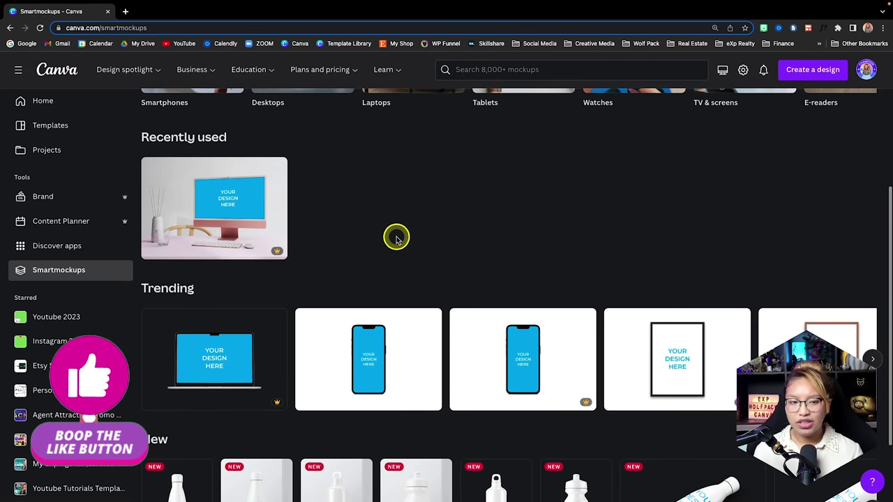
Fill the recently used pink desktop computer mockup with the "animated intro" page of the Youtube Thumbnails 2023 design.
{"action": "left_click", "coordinate": [223, 220]}
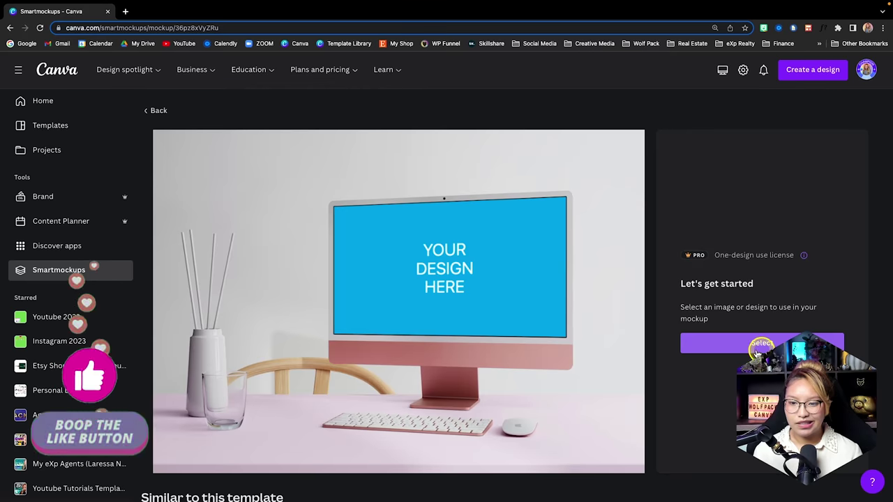
{"action": "left_click", "coordinate": [743, 347]}
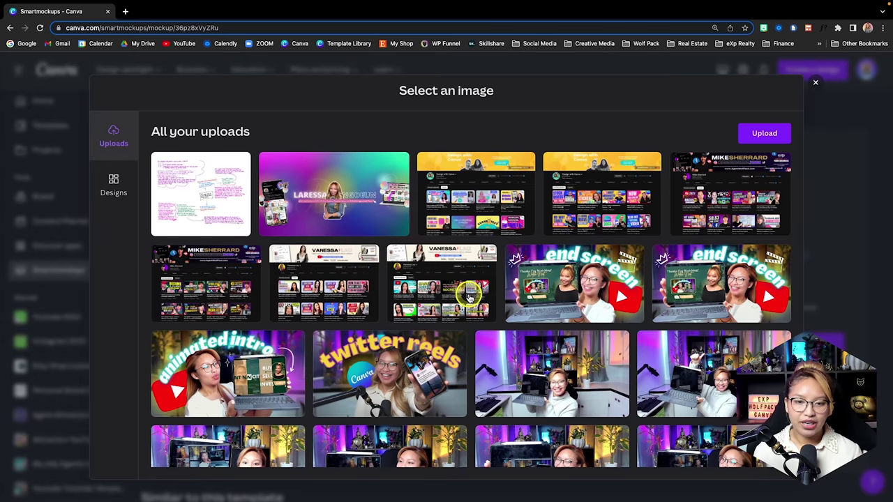
{"action": "scroll", "coordinate": [470, 298], "scroll_direction": "down", "scroll_amount": 1}
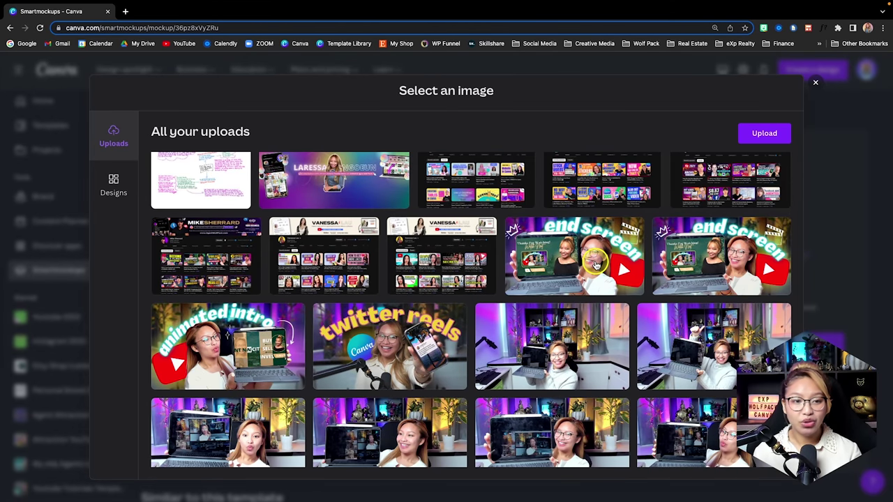
{"action": "left_click", "coordinate": [113, 183]}
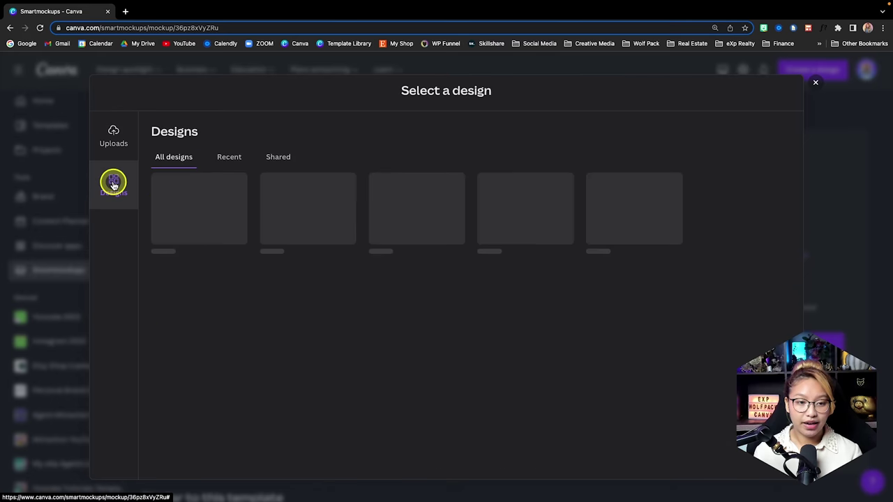
{"action": "left_click", "coordinate": [750, 213]}
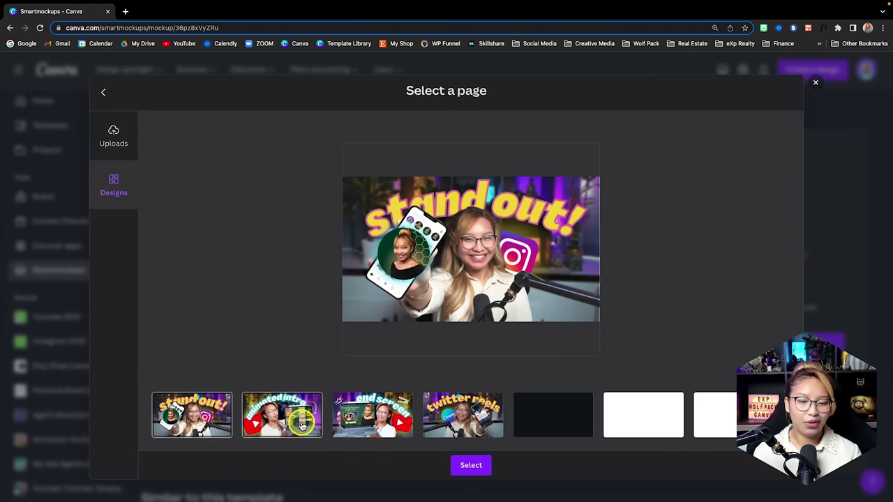
{"action": "left_click", "coordinate": [283, 415]}
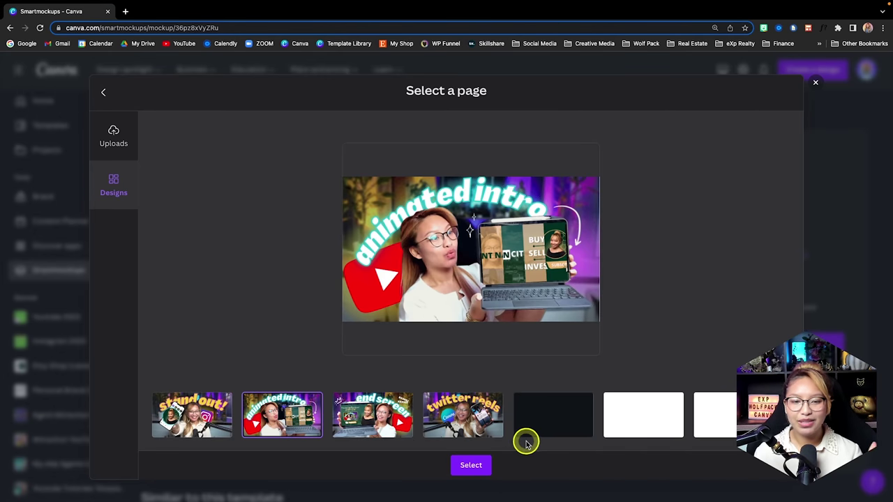
{"action": "left_click", "coordinate": [473, 466]}
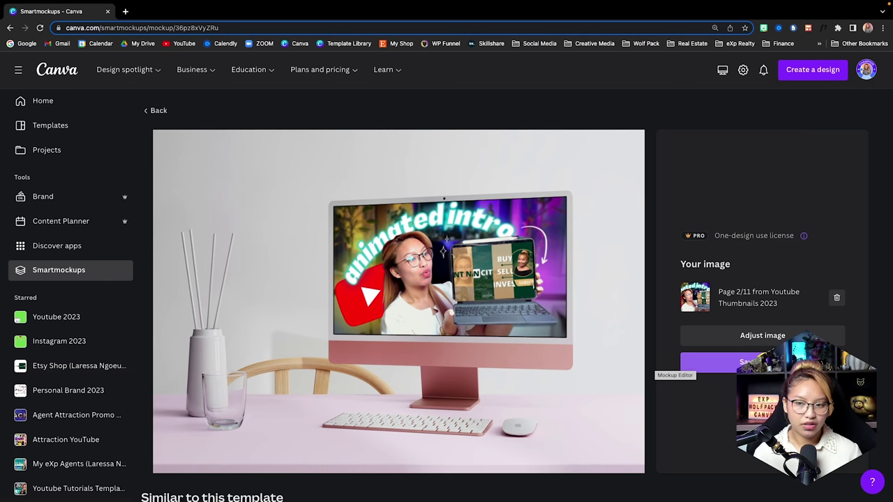
Leave the desktop mockup and open the Youtube 2023 folder from the starred items.
{"action": "left_click", "coordinate": [158, 112]}
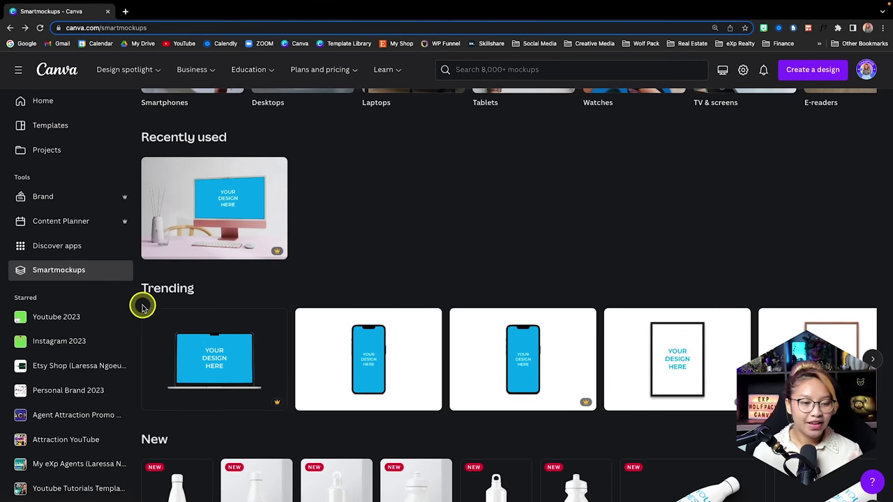
{"action": "scroll", "coordinate": [113, 293], "scroll_direction": "down", "scroll_amount": 2}
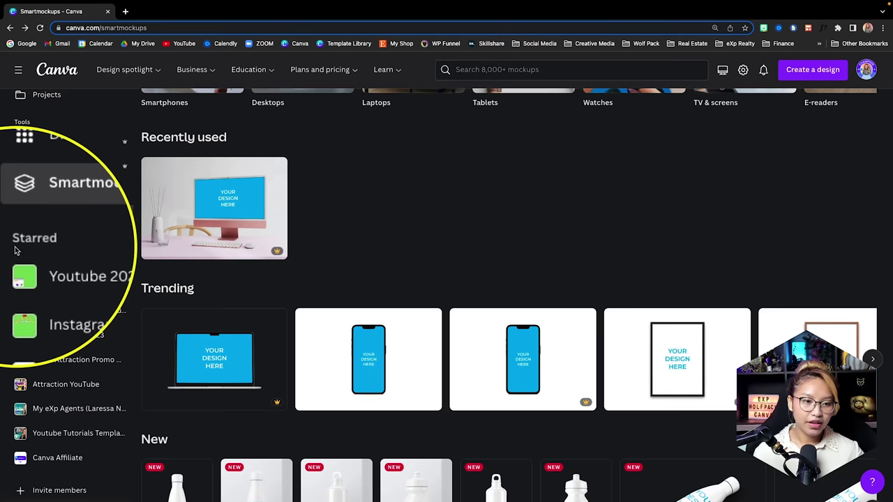
{"action": "left_click", "coordinate": [49, 267]}
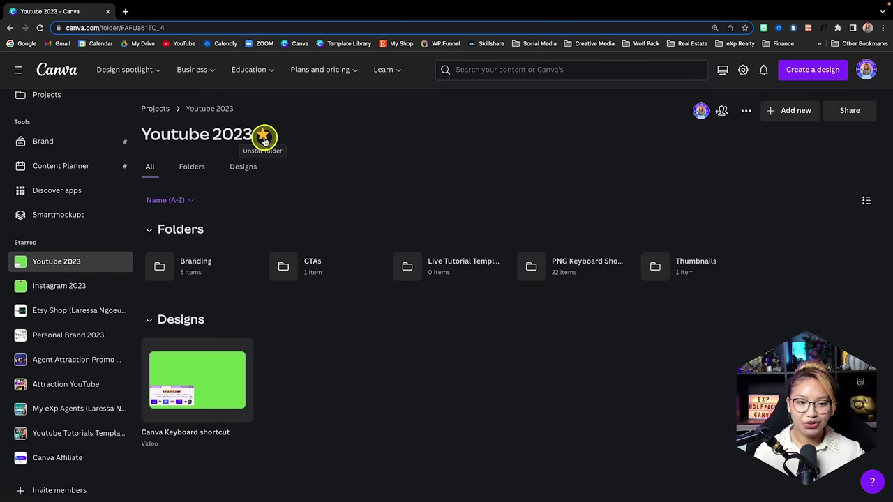
Unstar the Youtube 2023 folder, star it again and look over the list of starred folders.
{"action": "left_click", "coordinate": [263, 137]}
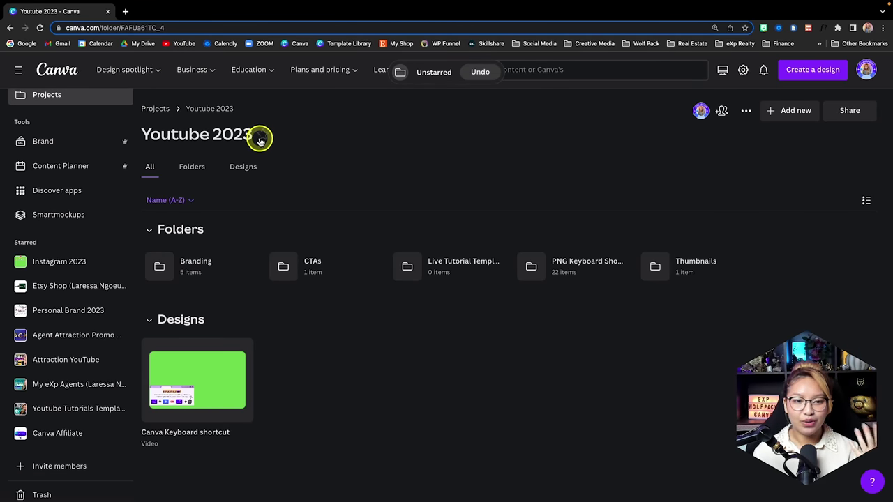
{"action": "left_click", "coordinate": [260, 137]}
{"action": "scroll", "coordinate": [80, 363], "scroll_direction": "down", "scroll_amount": 2}
{"action": "left_click_drag", "start_coordinate": [63, 429], "coordinate": [51, 230]}
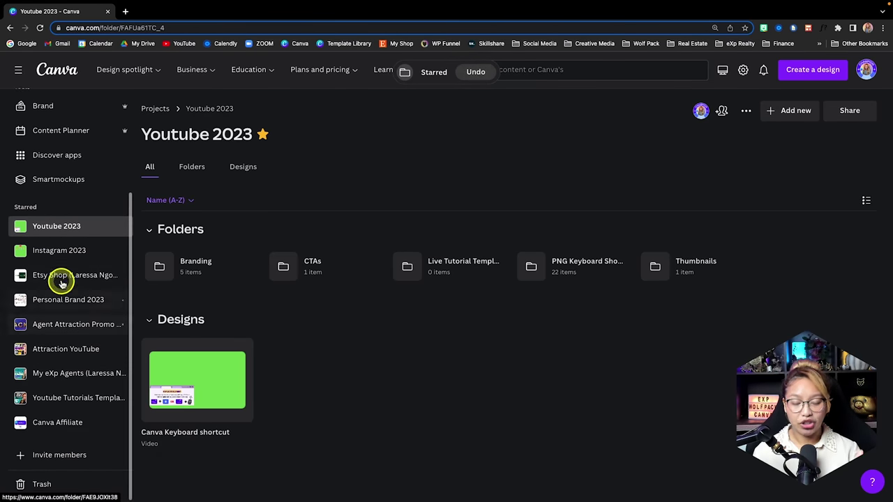
{"action": "scroll", "coordinate": [87, 429], "scroll_direction": "up", "scroll_amount": 4}
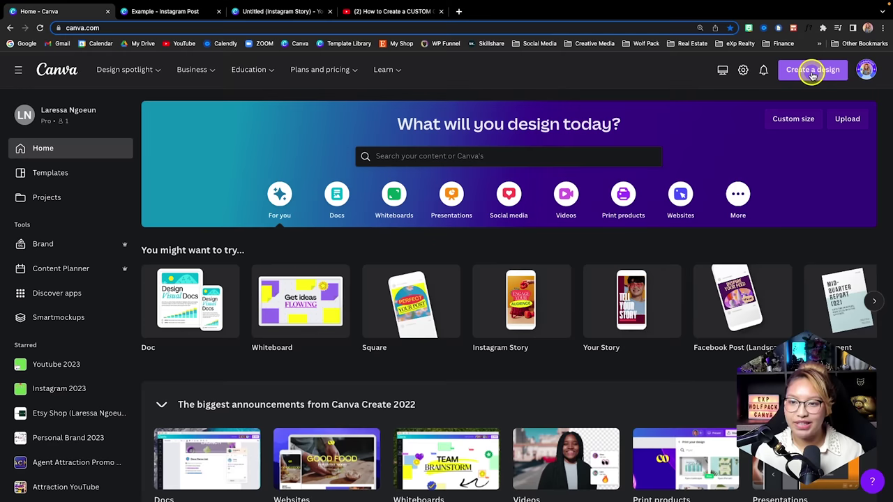
View the new-design options on the home page, bring up the photo file chooser for editing and cancel it.
{"action": "left_click", "coordinate": [812, 72]}
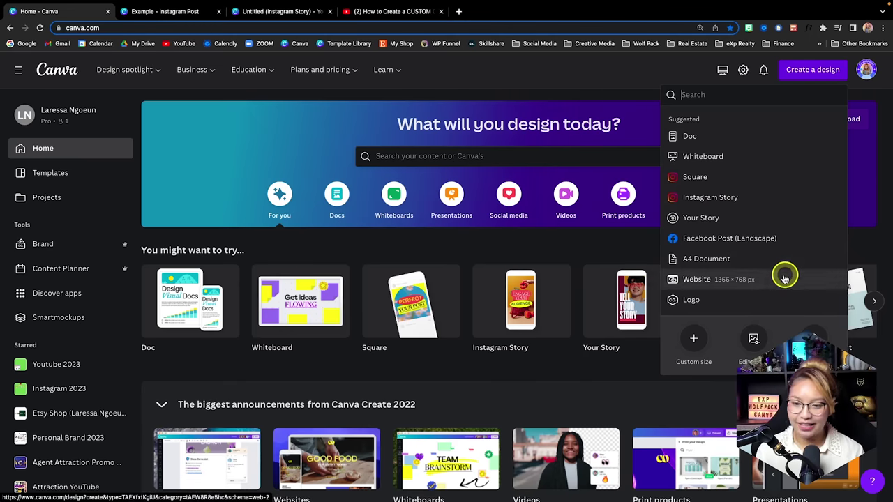
{"action": "left_click", "coordinate": [755, 347]}
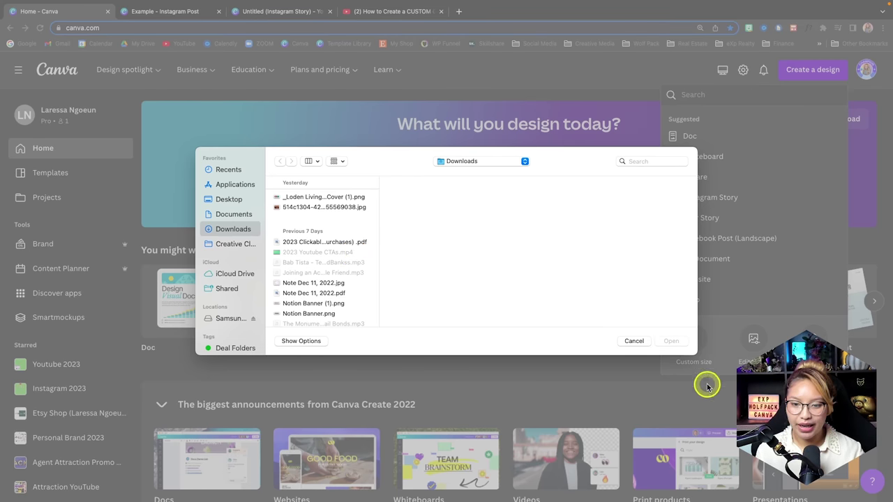
{"action": "left_click", "coordinate": [634, 341]}
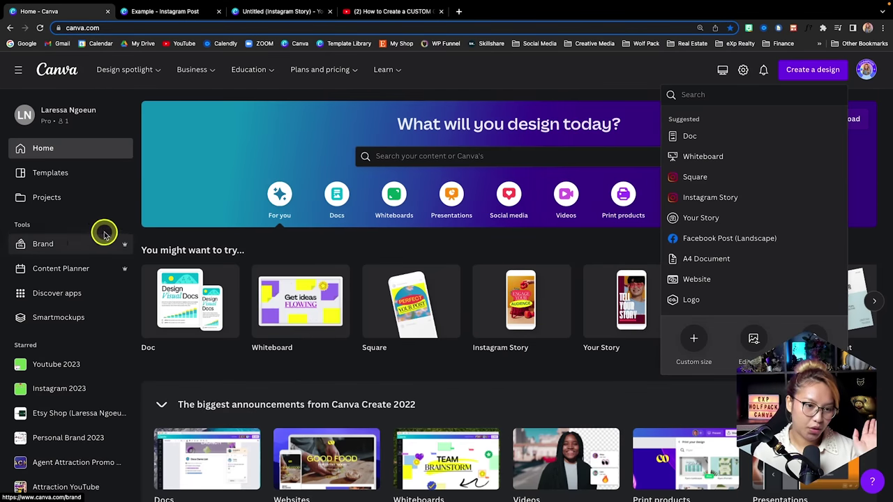
Open the Headshots folder in the projects and open the photo IMG_1038 in the image editor.
{"action": "left_click", "coordinate": [70, 200]}
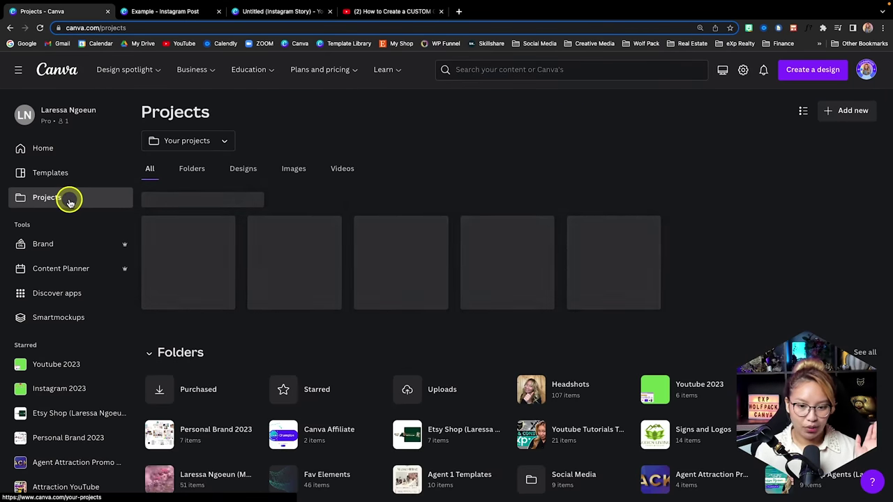
{"action": "scroll", "coordinate": [612, 230], "scroll_direction": "down", "scroll_amount": 1}
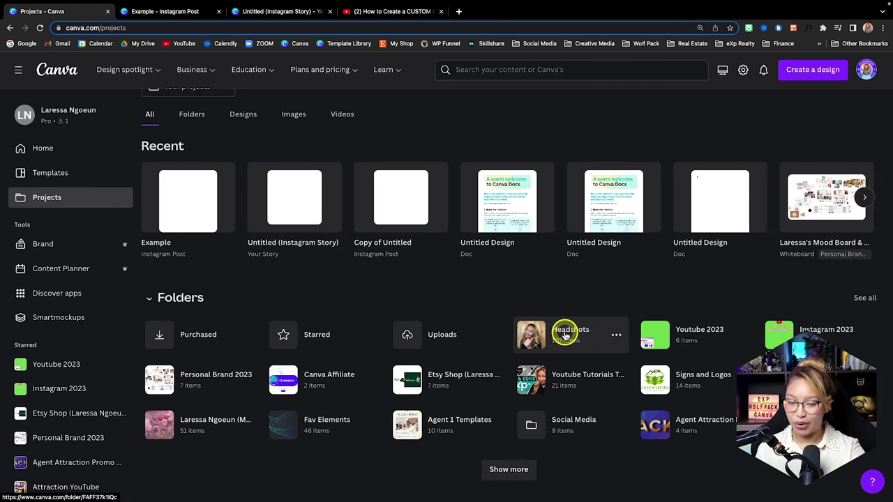
{"action": "left_click", "coordinate": [565, 335]}
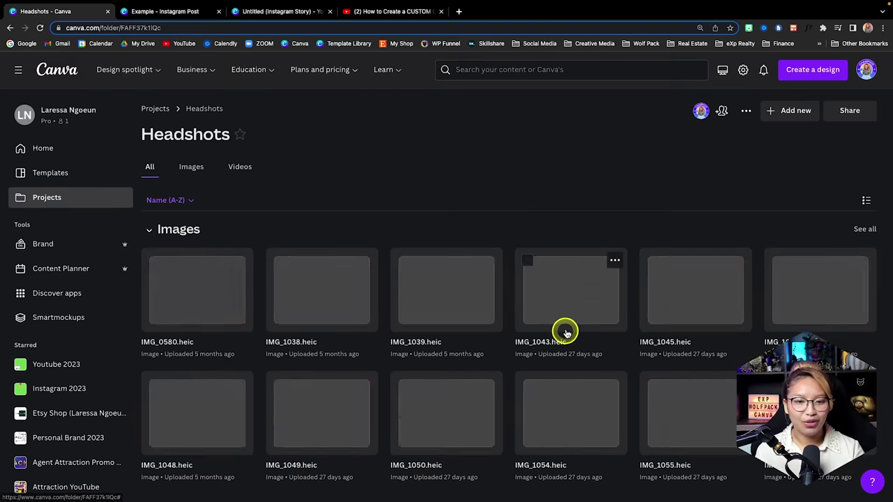
{"action": "scroll", "coordinate": [576, 319], "scroll_direction": "down", "scroll_amount": 1}
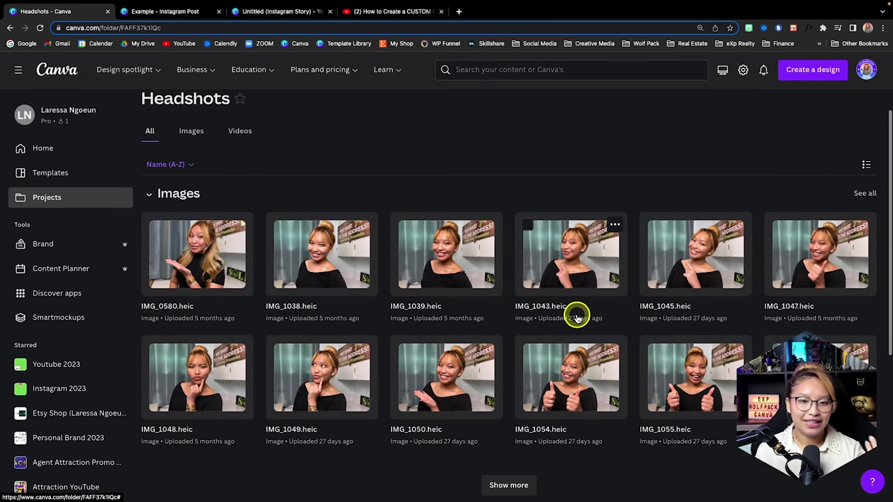
{"action": "left_click", "coordinate": [326, 271]}
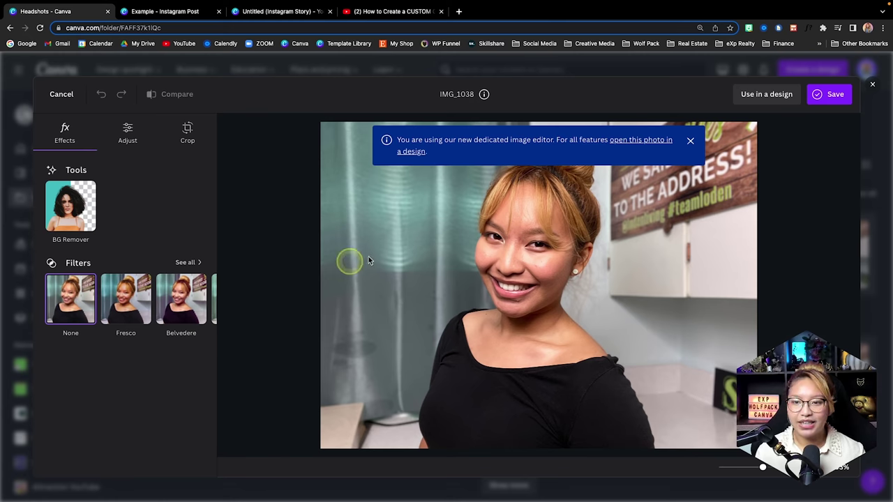
Dismiss the editor notice, browse the filters and apply Belvedere to the photo with its intensity at about four fifths.
{"action": "left_click", "coordinate": [691, 140]}
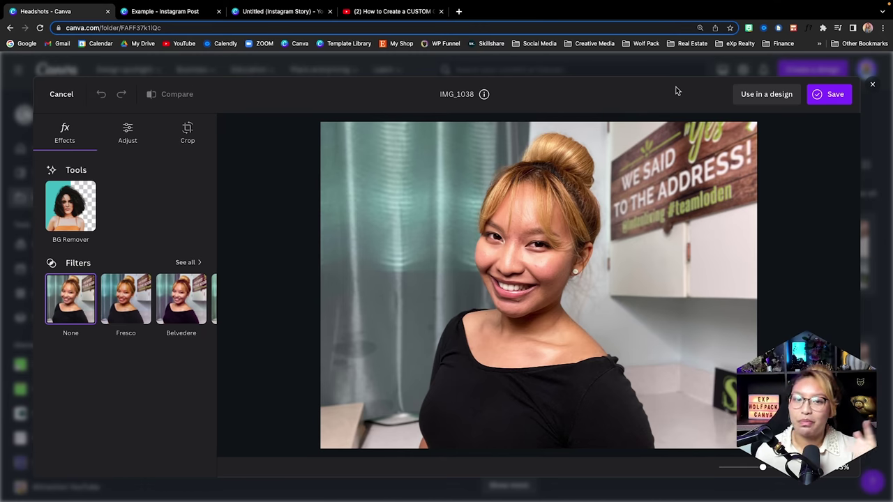
{"action": "left_click", "coordinate": [188, 263]}
{"action": "scroll", "coordinate": [132, 328], "scroll_direction": "down", "scroll_amount": 6}
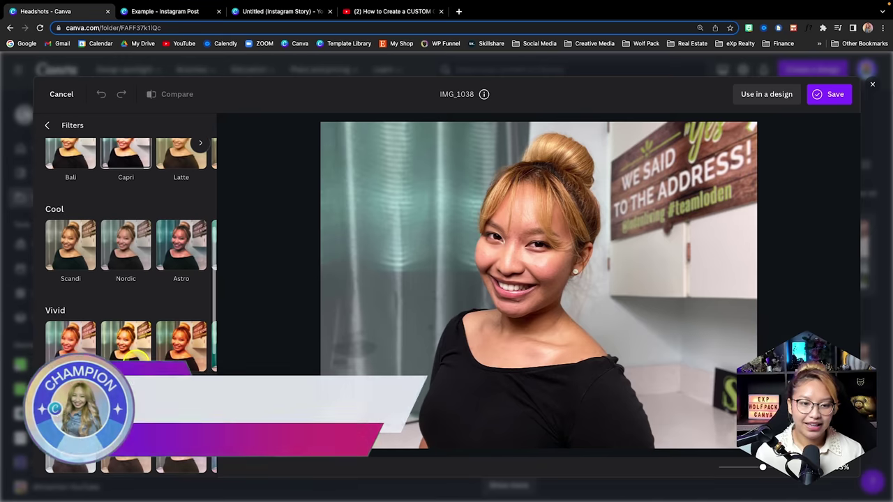
{"action": "scroll", "coordinate": [136, 367], "scroll_direction": "down", "scroll_amount": 2}
{"action": "scroll", "coordinate": [132, 314], "scroll_direction": "up", "scroll_amount": 10}
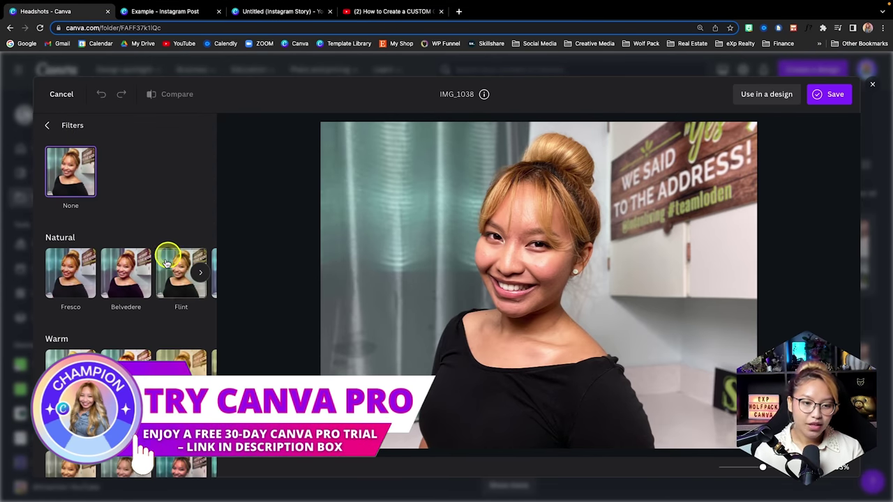
{"action": "left_click", "coordinate": [125, 283]}
{"action": "left_click_drag", "start_coordinate": [204, 340], "coordinate": [198, 345]}
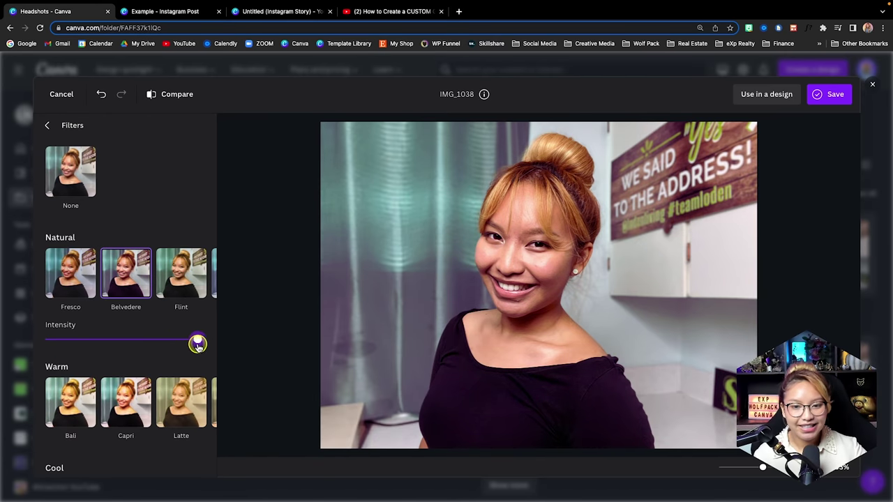
{"action": "left_click", "coordinate": [48, 125]}
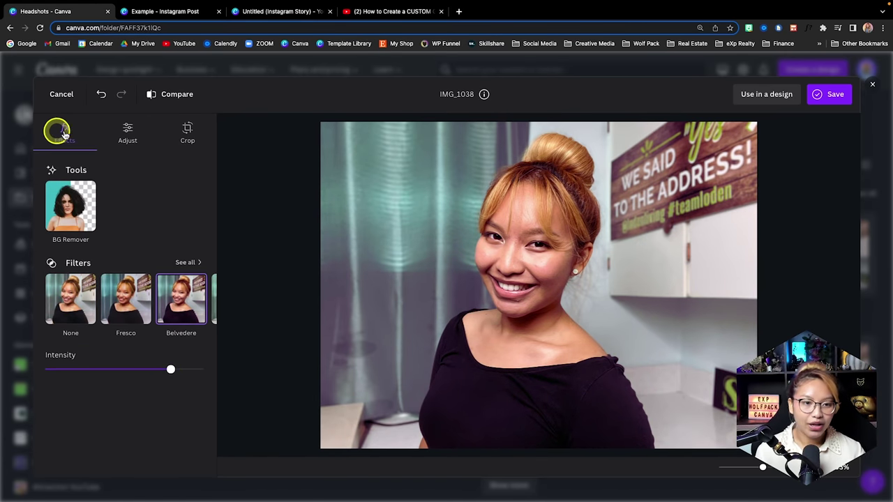
Raise the photo's brightness slightly and set its contrast to -11 in the adjustments.
{"action": "left_click", "coordinate": [128, 133]}
{"action": "scroll", "coordinate": [139, 206], "scroll_direction": "down", "scroll_amount": 2}
{"action": "scroll", "coordinate": [138, 205], "scroll_direction": "down", "scroll_amount": 2}
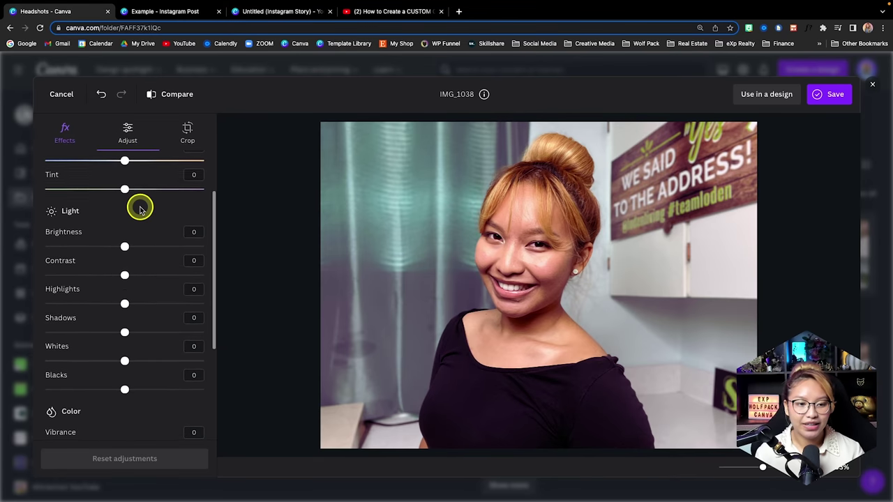
{"action": "left_click_drag", "start_coordinate": [122, 187], "coordinate": [116, 216]}
{"action": "scroll", "coordinate": [119, 265], "scroll_direction": "down", "scroll_amount": 2}
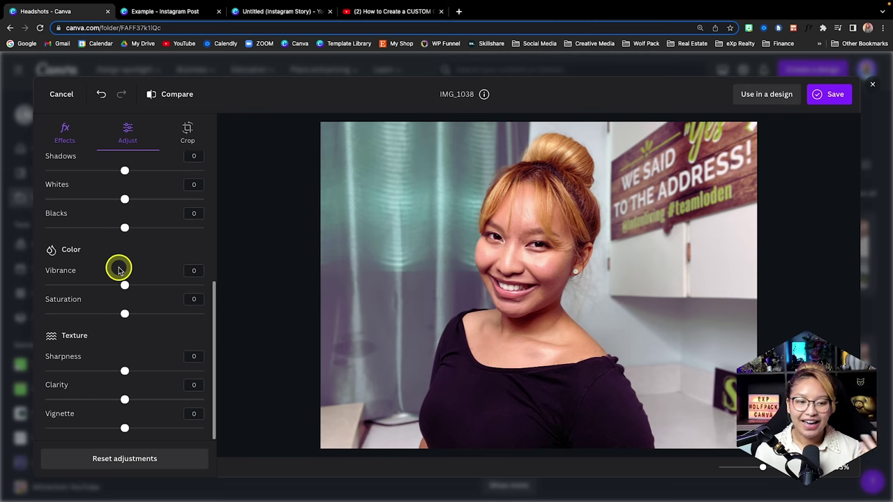
{"action": "scroll", "coordinate": [108, 337], "scroll_direction": "up", "scroll_amount": 3}
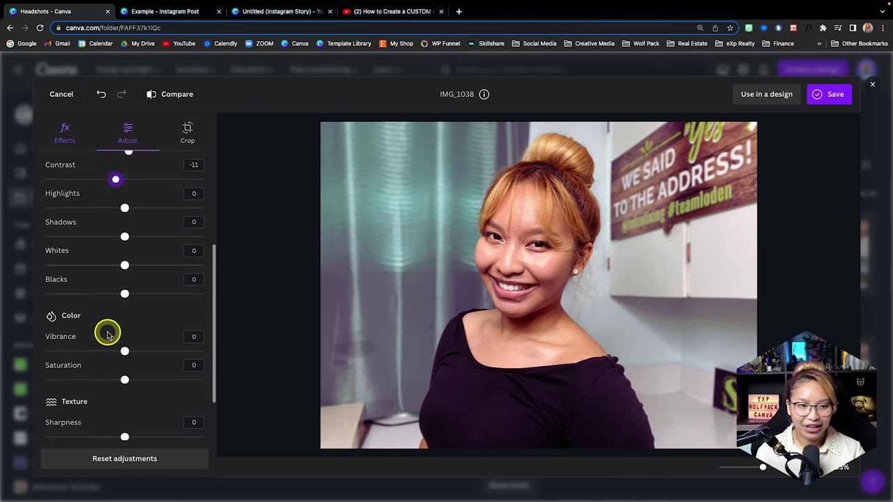
Crop the photo to a 1:1 aspect ratio.
{"action": "left_click", "coordinate": [188, 132]}
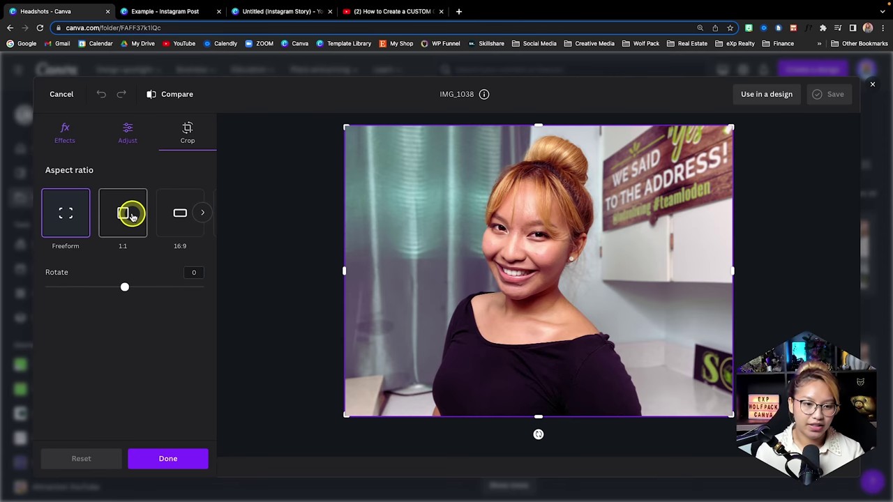
{"action": "left_click", "coordinate": [132, 217]}
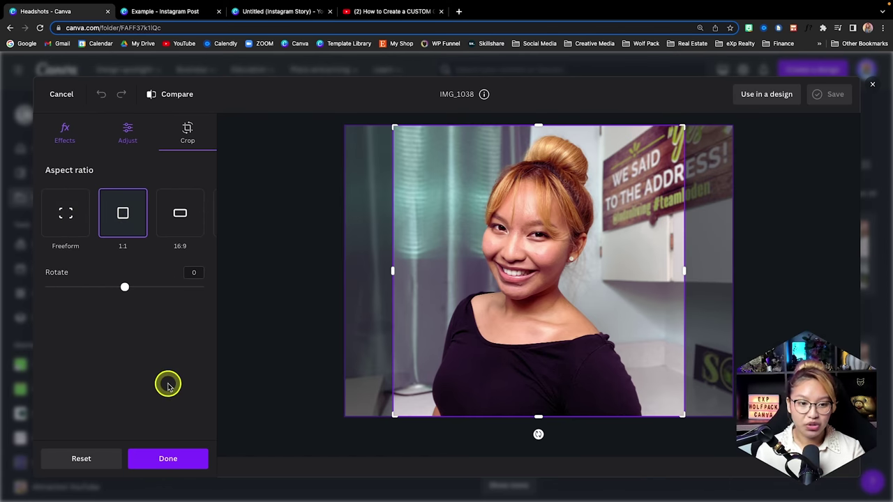
{"action": "left_click", "coordinate": [161, 453]}
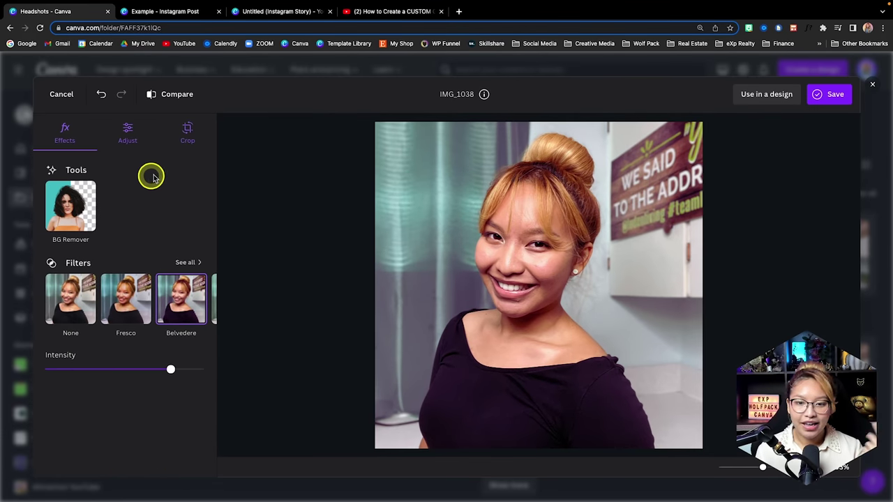
Compare the edited photo with the original and save it.
{"action": "left_click", "coordinate": [170, 95]}
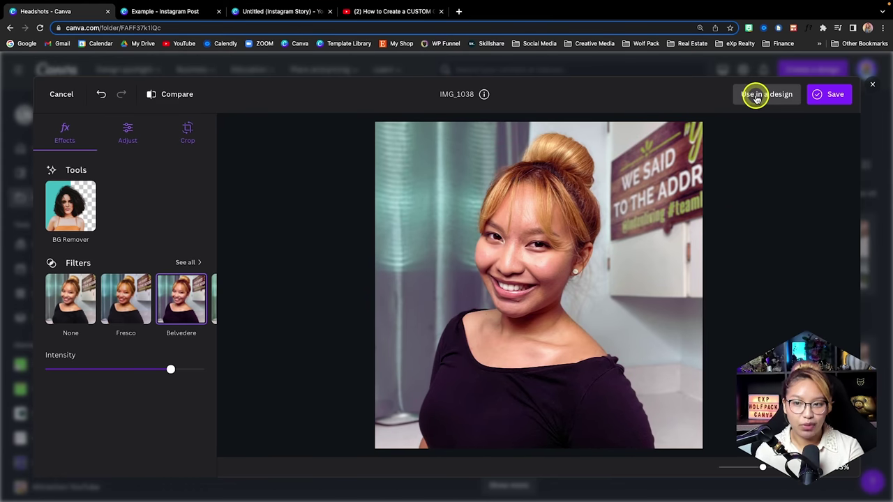
{"action": "left_click", "coordinate": [842, 96]}
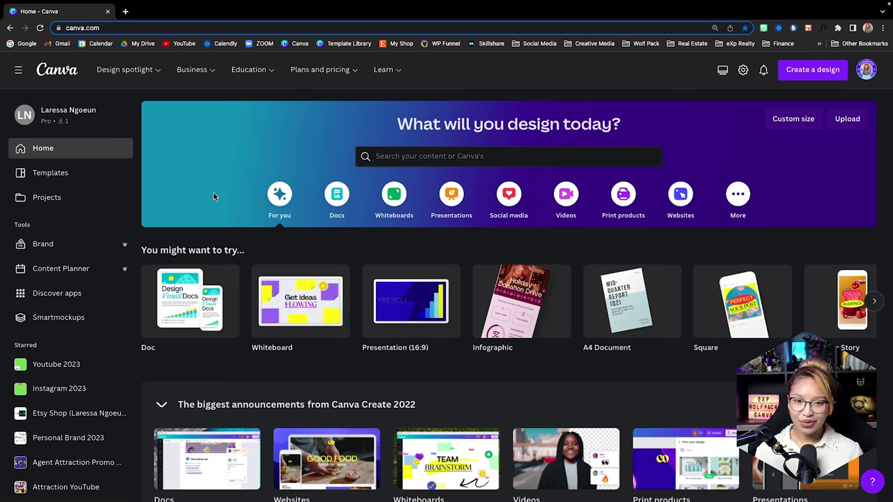
Look through the Social media design types and templates on the home page.
{"action": "left_click", "coordinate": [522, 210]}
{"action": "scroll", "coordinate": [576, 269], "scroll_direction": "down", "scroll_amount": 5}
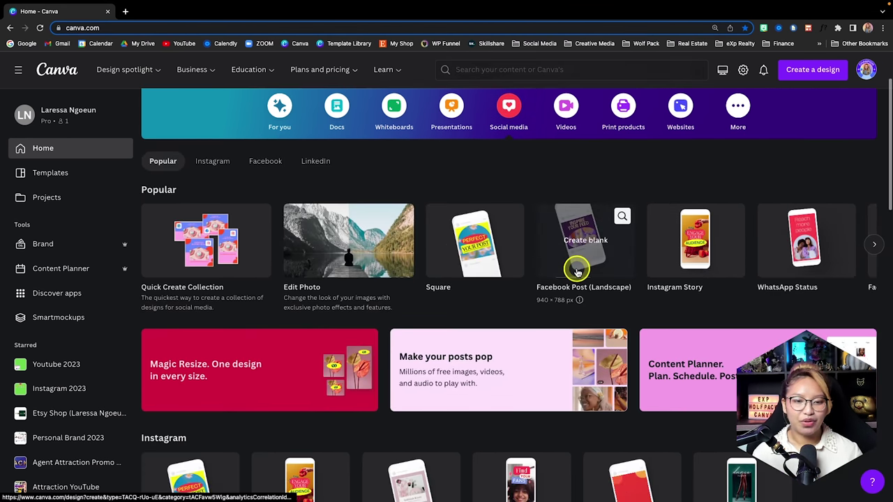
{"action": "scroll", "coordinate": [576, 272], "scroll_direction": "down", "scroll_amount": 8}
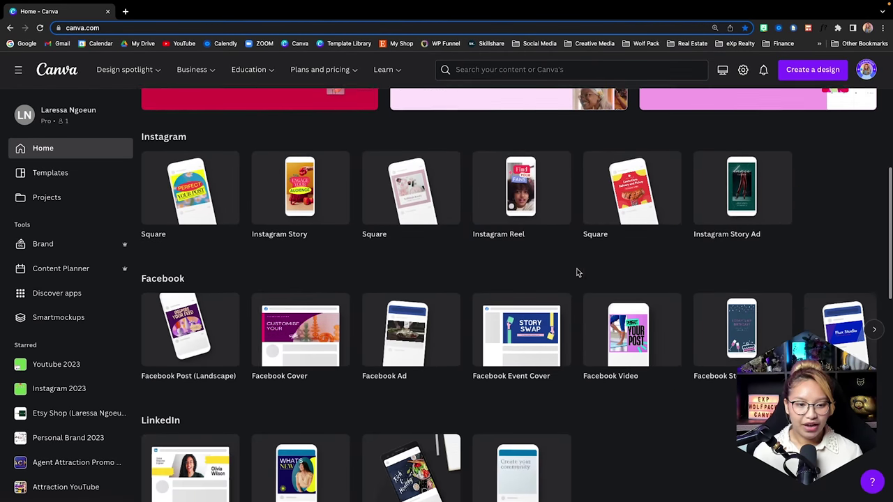
{"action": "scroll", "coordinate": [577, 272], "scroll_direction": "down", "scroll_amount": 12}
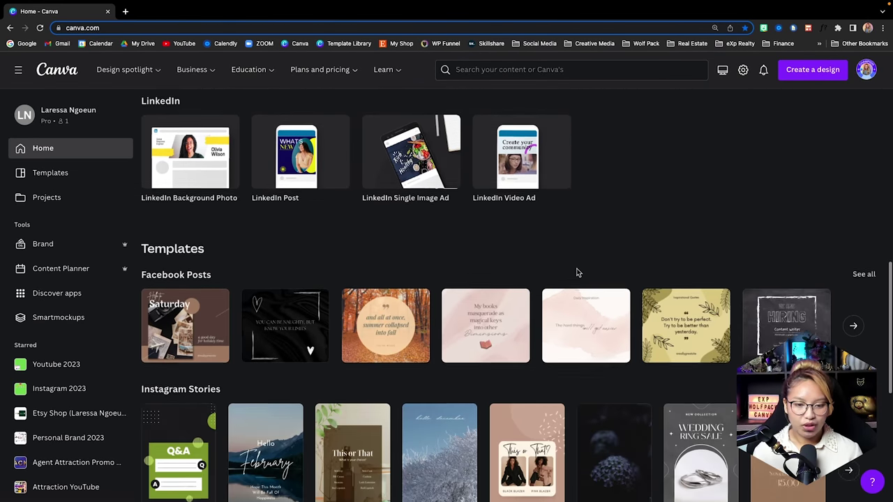
{"action": "scroll", "coordinate": [577, 272], "scroll_direction": "down", "scroll_amount": 5}
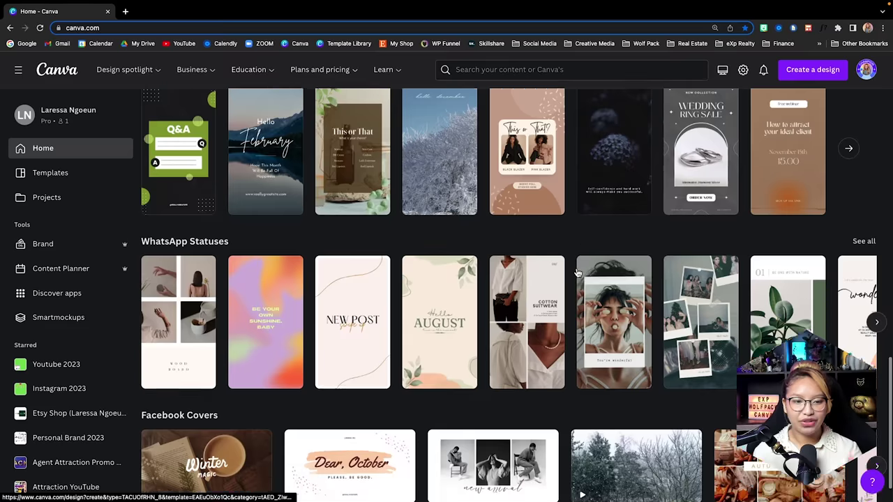
{"action": "scroll", "coordinate": [577, 272], "scroll_direction": "up", "scroll_amount": 17}
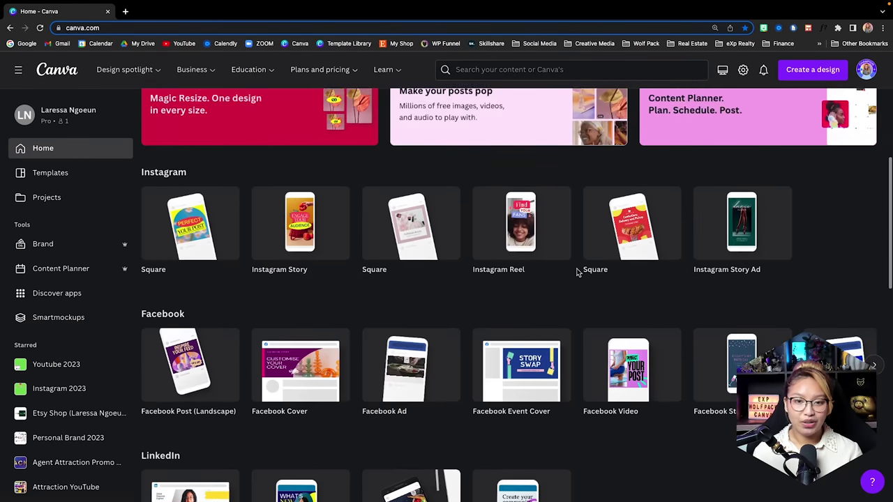
{"action": "scroll", "coordinate": [576, 272], "scroll_direction": "up", "scroll_amount": 10}
Search for "insta" on the home page, switch the results between projects and templates, and clear the search.
{"action": "left_click", "coordinate": [423, 158]}
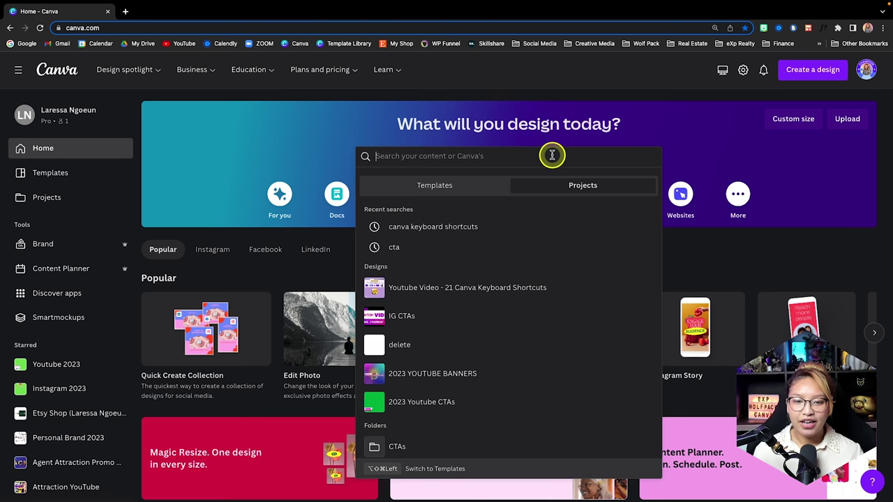
{"action": "type", "text": "i"}
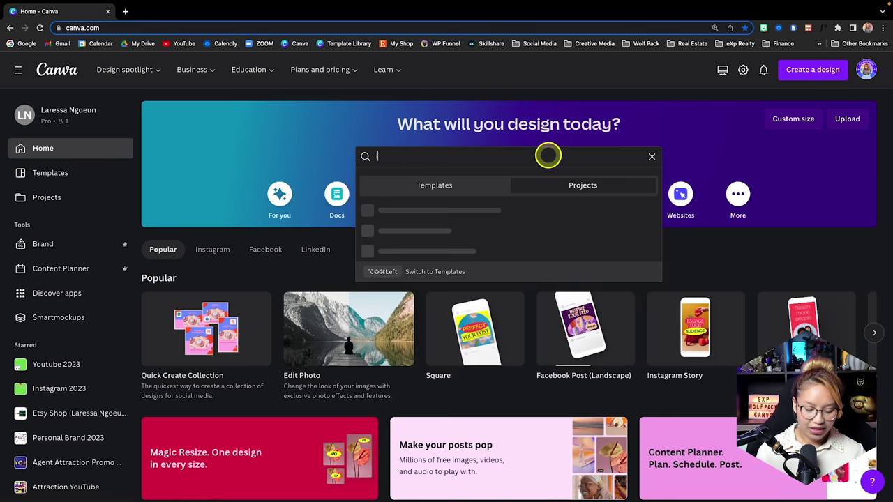
{"action": "type", "text": "nst"}
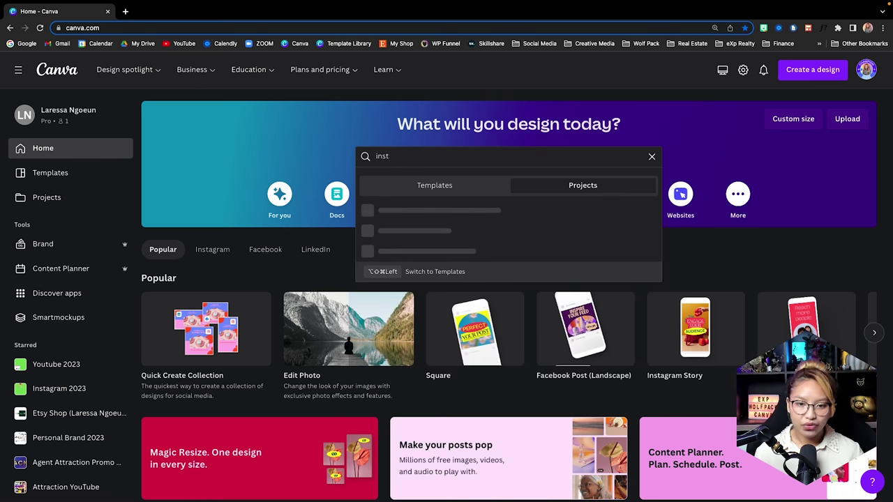
{"action": "type", "text": "a"}
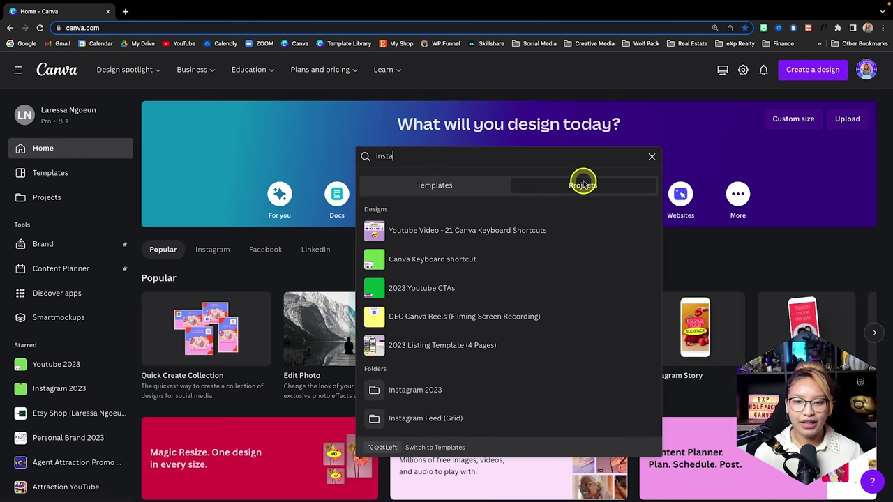
{"action": "left_click", "coordinate": [447, 188]}
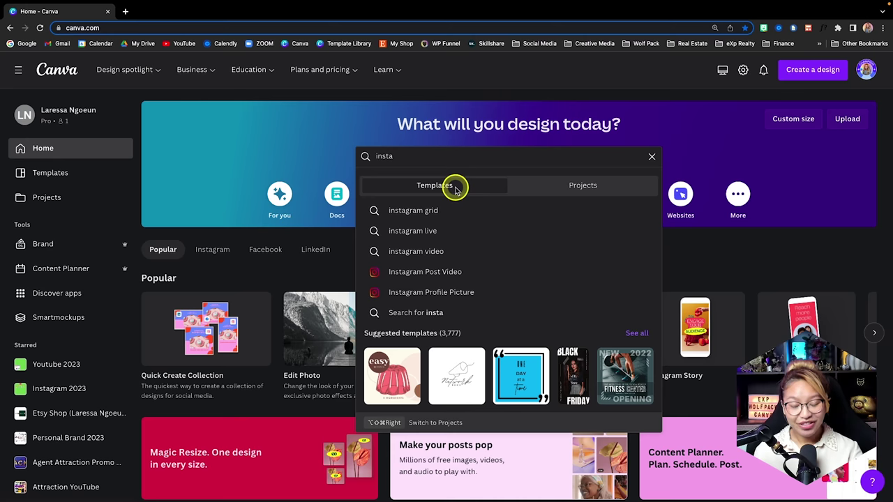
{"action": "left_click", "coordinate": [588, 190]}
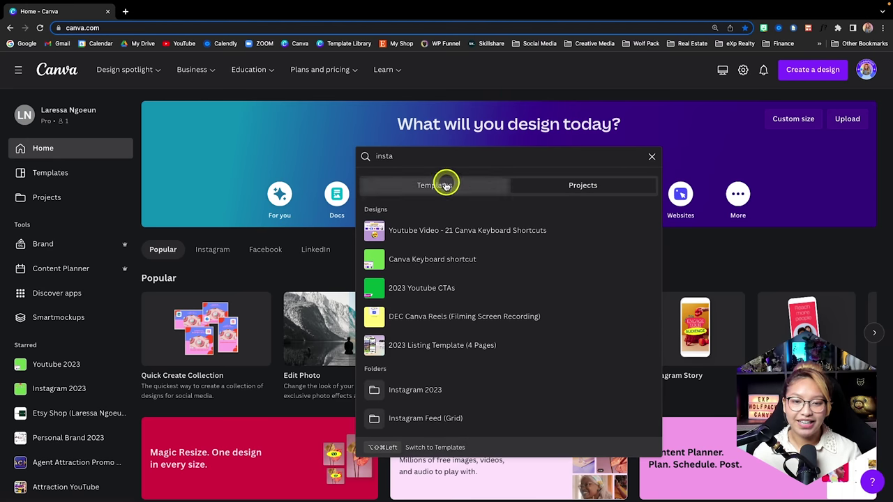
{"action": "left_click", "coordinate": [653, 157]}
{"action": "left_click", "coordinate": [714, 244]}
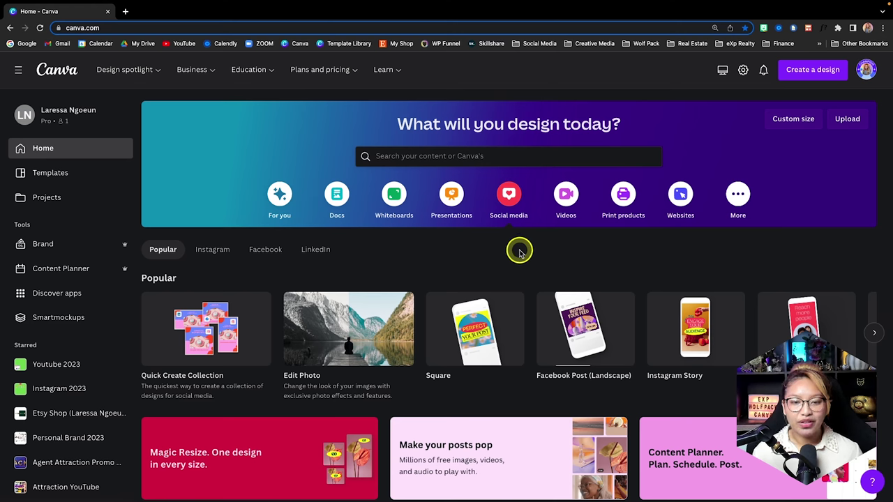
Look through the Presentations design types and templates on the home page.
{"action": "left_click", "coordinate": [456, 201]}
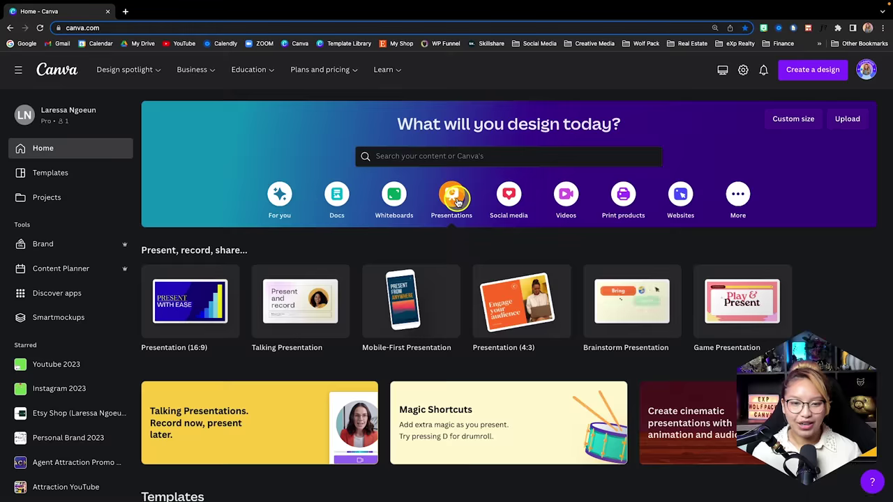
{"action": "scroll", "coordinate": [456, 200], "scroll_direction": "down", "scroll_amount": 4}
{"action": "scroll", "coordinate": [457, 203], "scroll_direction": "down", "scroll_amount": 5}
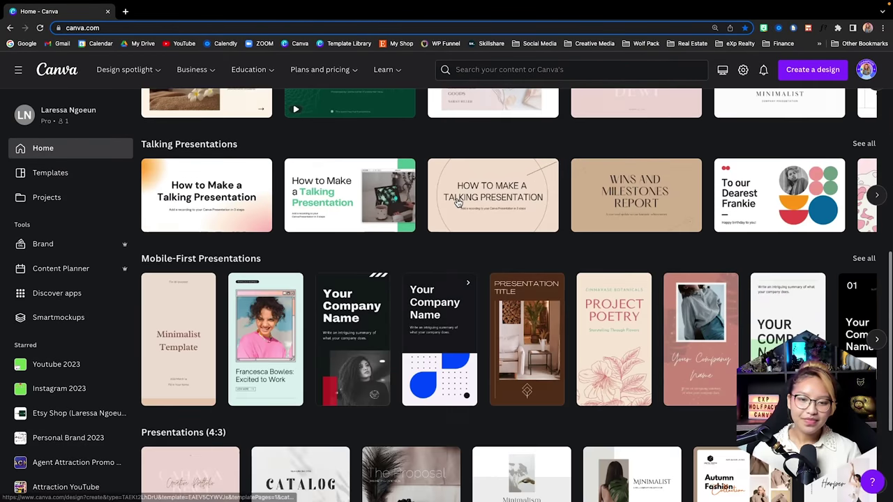
{"action": "scroll", "coordinate": [456, 201], "scroll_direction": "up", "scroll_amount": 9}
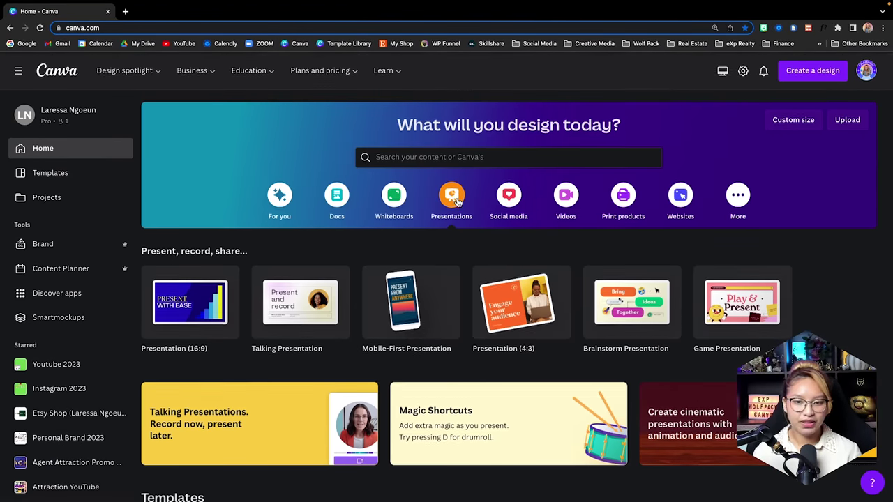
Look through the Videos design types and templates, including the Instagram Reels and TikTok Videos templates.
{"action": "left_click", "coordinate": [562, 201]}
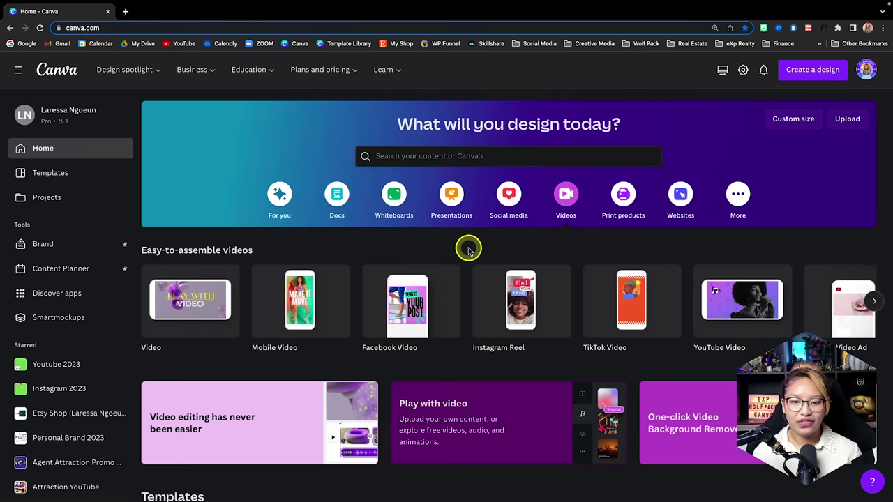
{"action": "scroll", "coordinate": [471, 248], "scroll_direction": "down", "scroll_amount": 2}
{"action": "scroll", "coordinate": [468, 251], "scroll_direction": "down", "scroll_amount": 3}
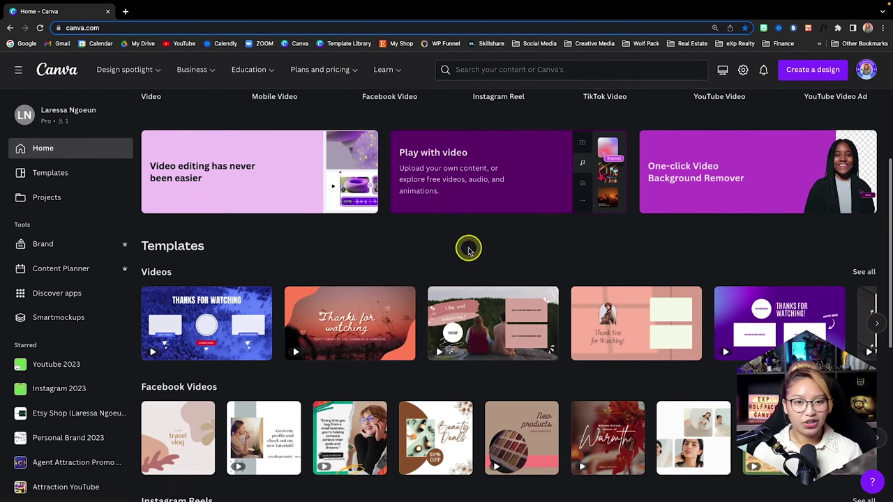
{"action": "scroll", "coordinate": [468, 251], "scroll_direction": "up", "scroll_amount": 2}
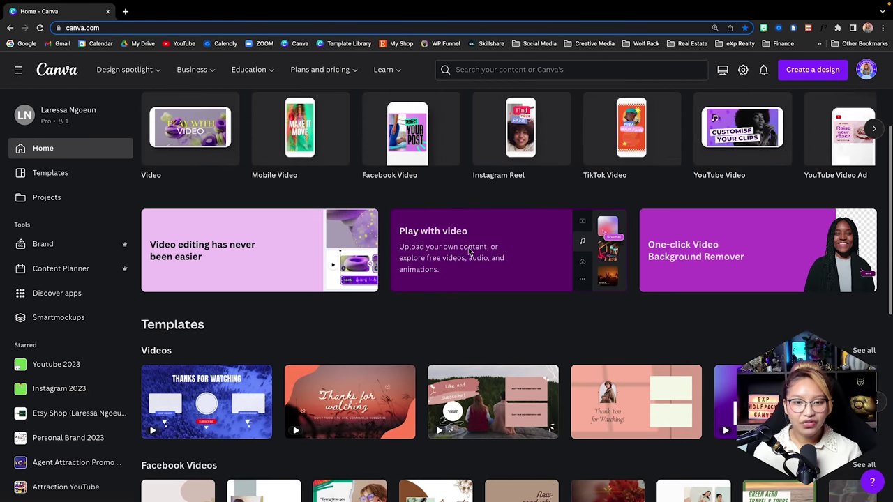
{"action": "scroll", "coordinate": [469, 251], "scroll_direction": "down", "scroll_amount": 5}
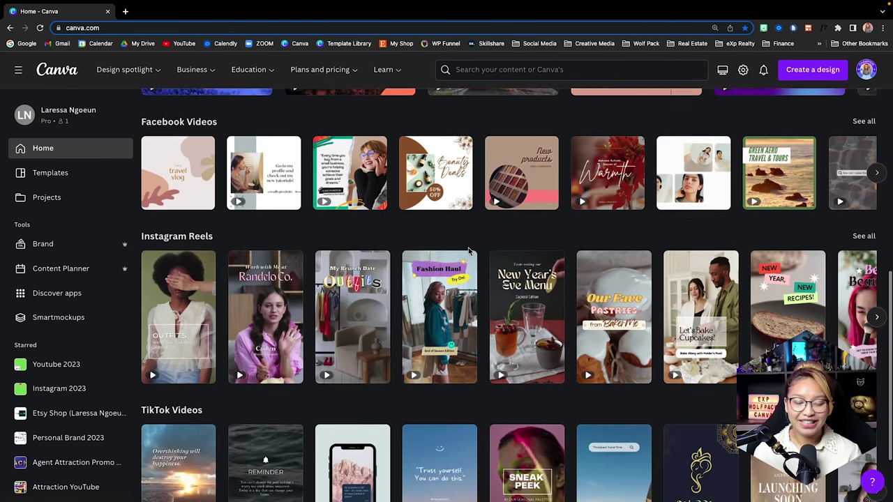
{"action": "scroll", "coordinate": [468, 252], "scroll_direction": "down", "scroll_amount": 2}
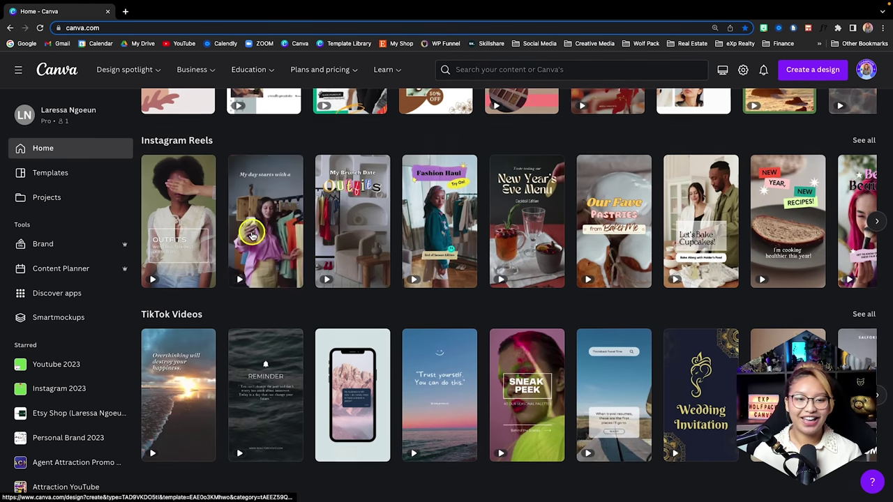
{"action": "scroll", "coordinate": [254, 229], "scroll_direction": "up", "scroll_amount": 10}
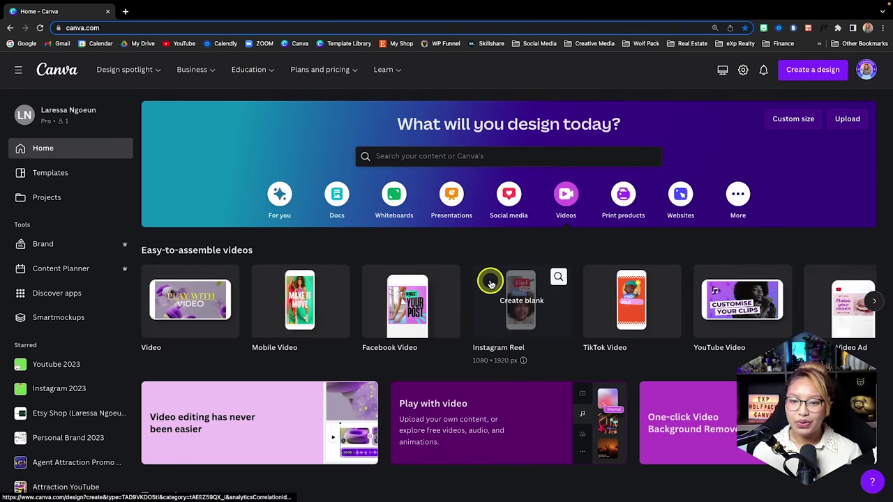
Look through the Print products design types on the home page, from Marketing and Gifts to Stationery and Clothing.
{"action": "left_click", "coordinate": [625, 202]}
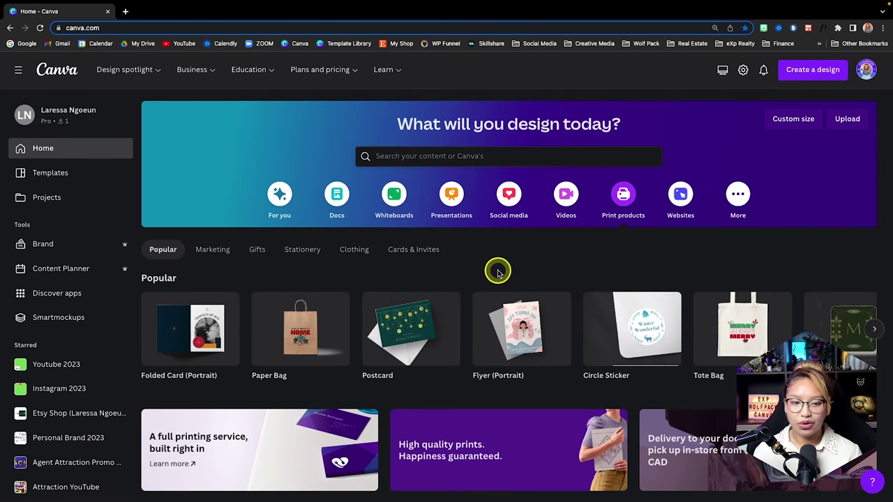
{"action": "scroll", "coordinate": [498, 272], "scroll_direction": "down", "scroll_amount": 5}
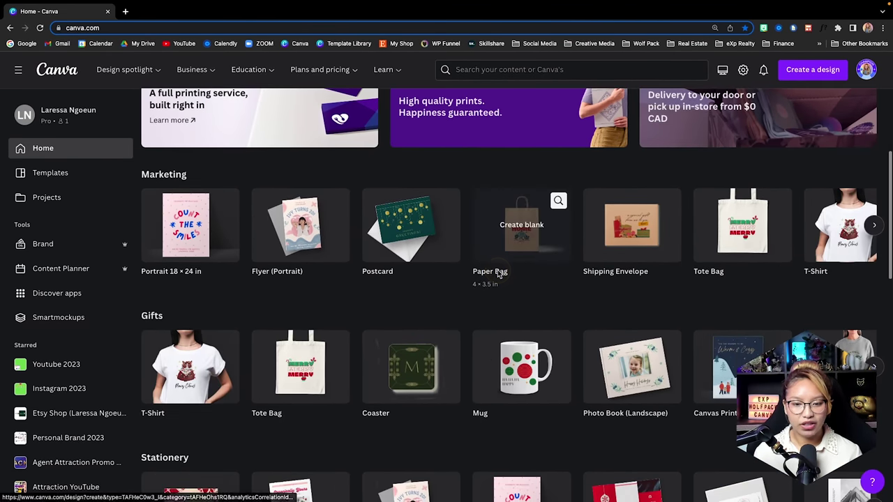
{"action": "scroll", "coordinate": [497, 274], "scroll_direction": "down", "scroll_amount": 4}
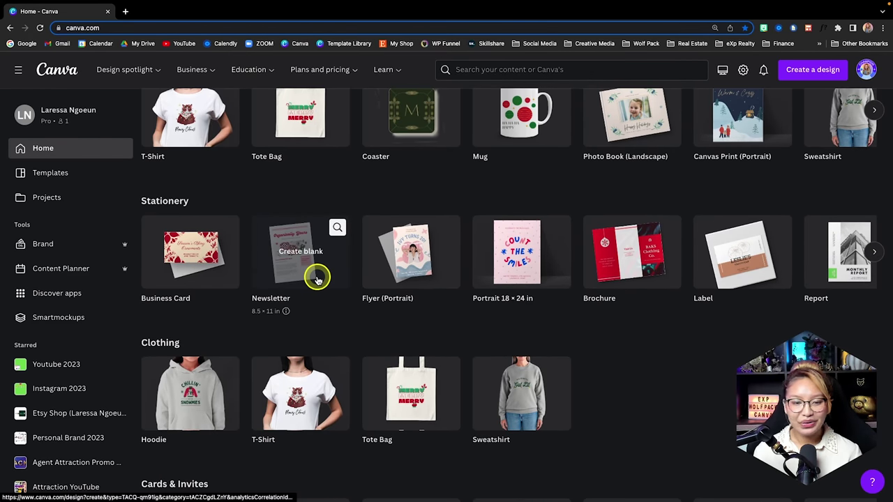
{"action": "scroll", "coordinate": [730, 355], "scroll_direction": "up", "scroll_amount": 5}
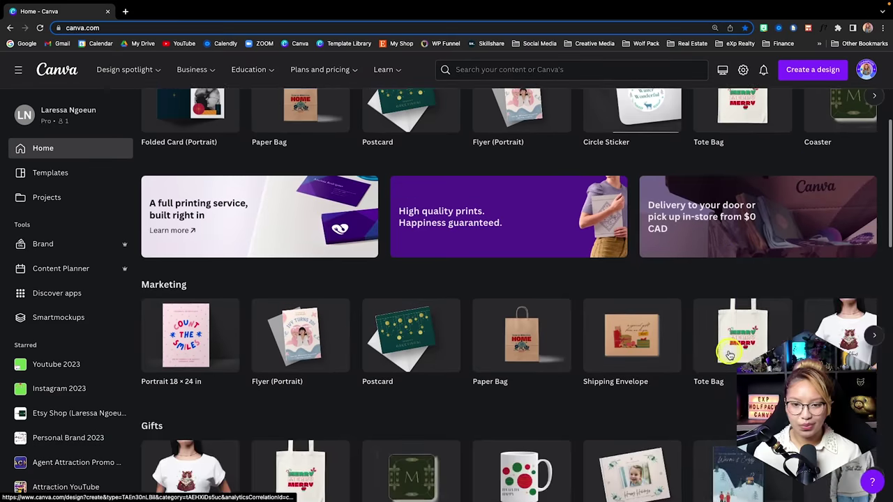
{"action": "scroll", "coordinate": [730, 356], "scroll_direction": "up", "scroll_amount": 4}
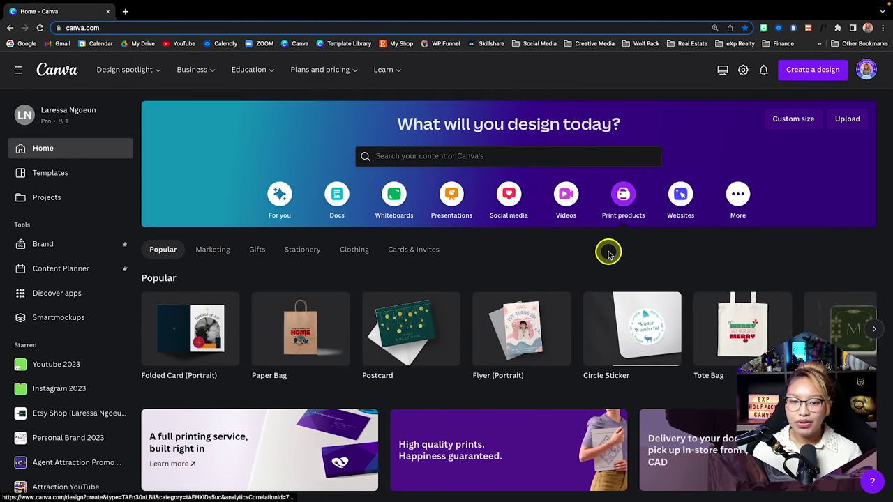
Look through the Websites design types and the business, portfolio, event and education website templates on the home page.
{"action": "left_click", "coordinate": [680, 202]}
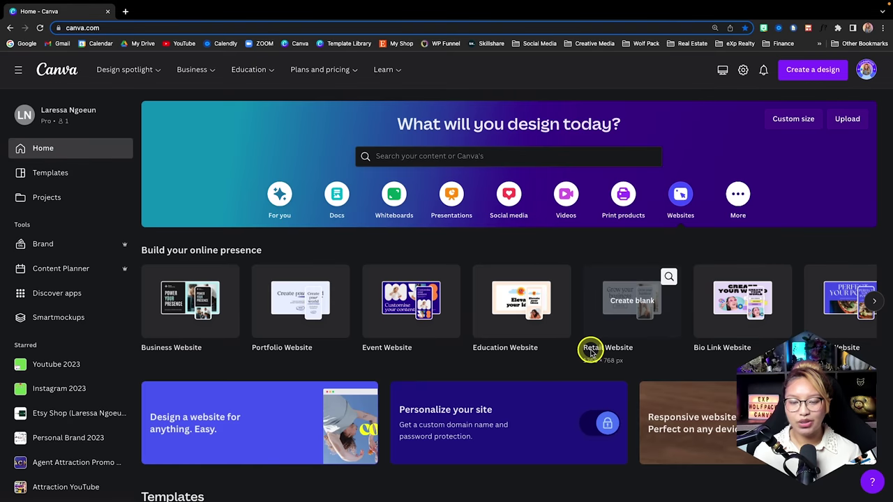
{"action": "scroll", "coordinate": [591, 349], "scroll_direction": "down", "scroll_amount": 2}
{"action": "scroll", "coordinate": [590, 351], "scroll_direction": "down", "scroll_amount": 2}
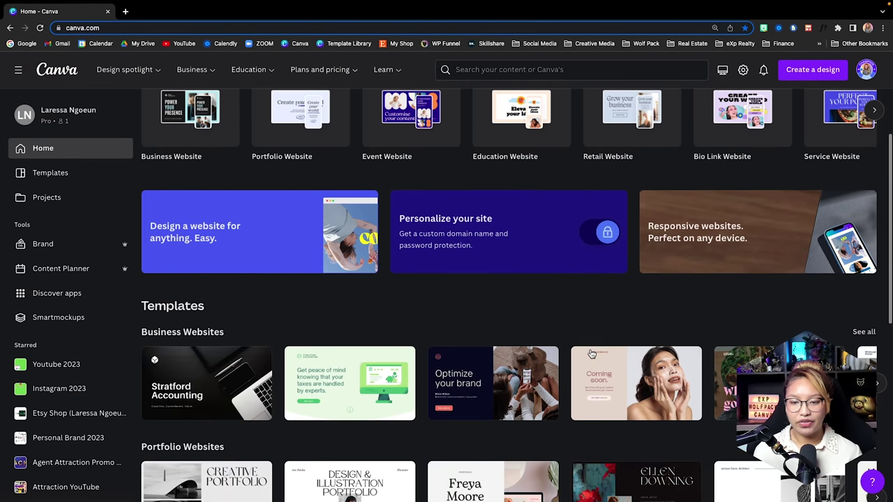
{"action": "scroll", "coordinate": [590, 354], "scroll_direction": "down", "scroll_amount": 2}
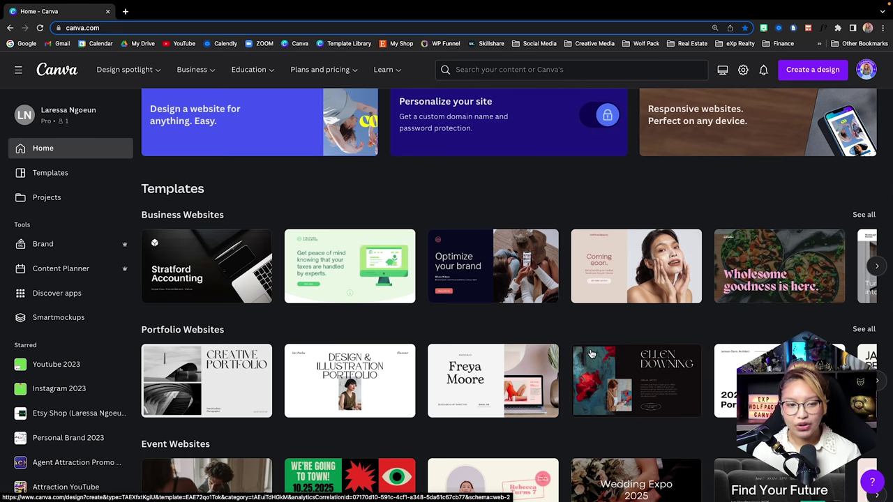
{"action": "left_click", "coordinate": [399, 286]}
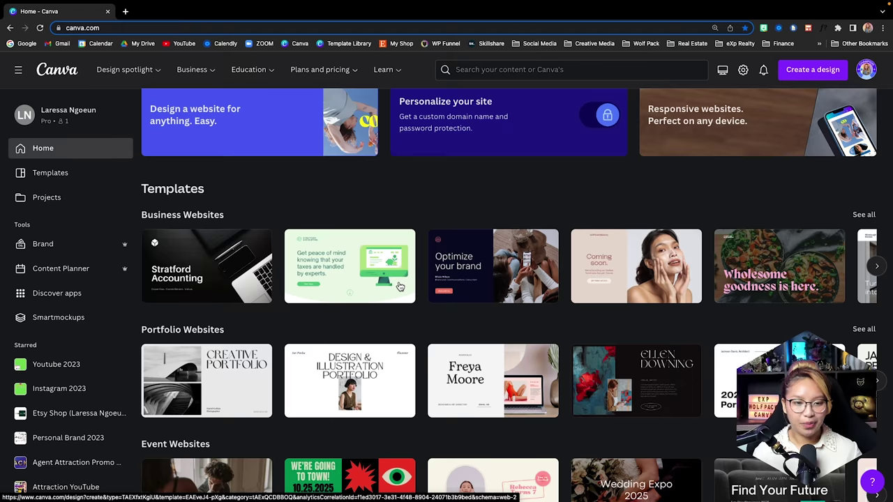
{"action": "scroll", "coordinate": [399, 286], "scroll_direction": "down", "scroll_amount": 1}
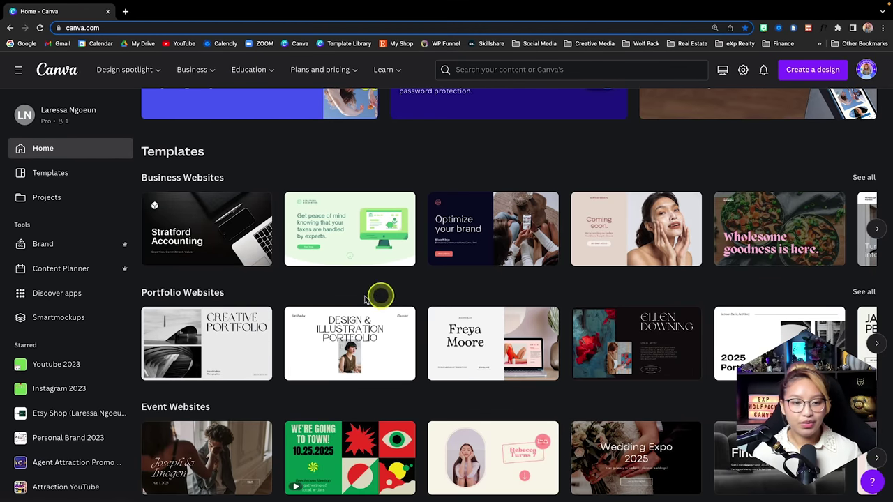
{"action": "scroll", "coordinate": [367, 285], "scroll_direction": "down", "scroll_amount": 5}
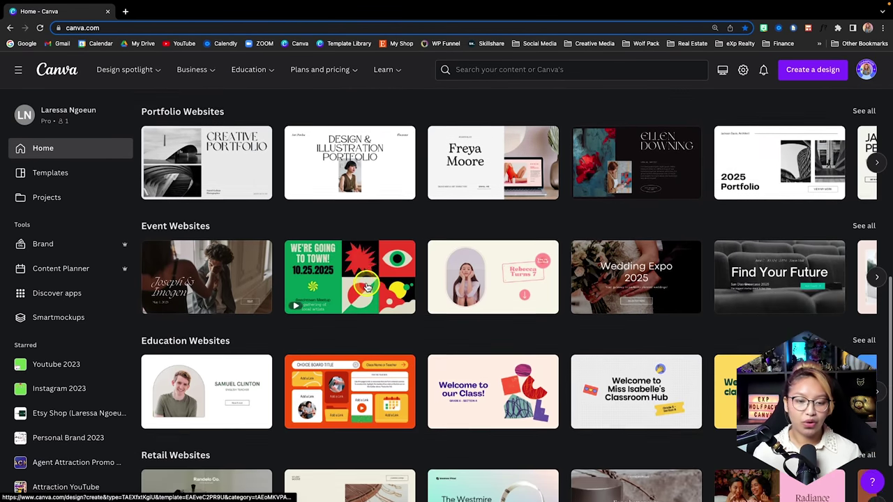
{"action": "scroll", "coordinate": [367, 286], "scroll_direction": "up", "scroll_amount": 5}
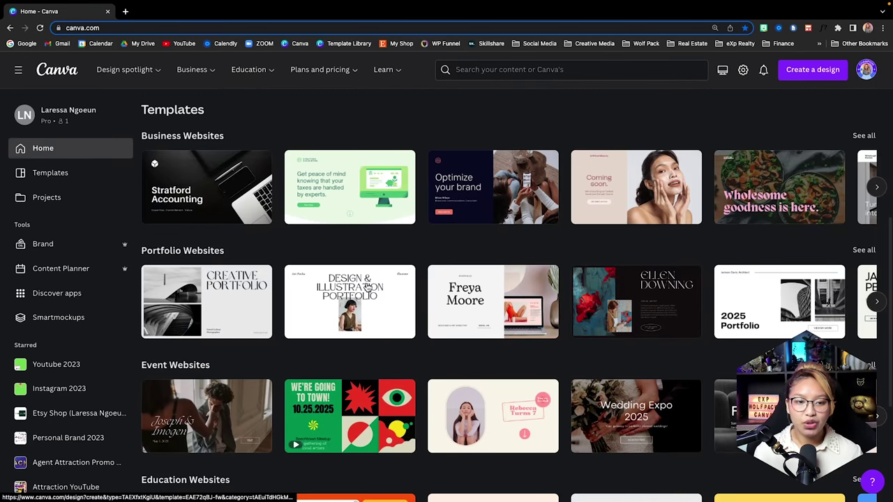
Open the Stratford Accounting business website template in the editor, look through its pages, and go back to the home page.
{"action": "left_click", "coordinate": [250, 168]}
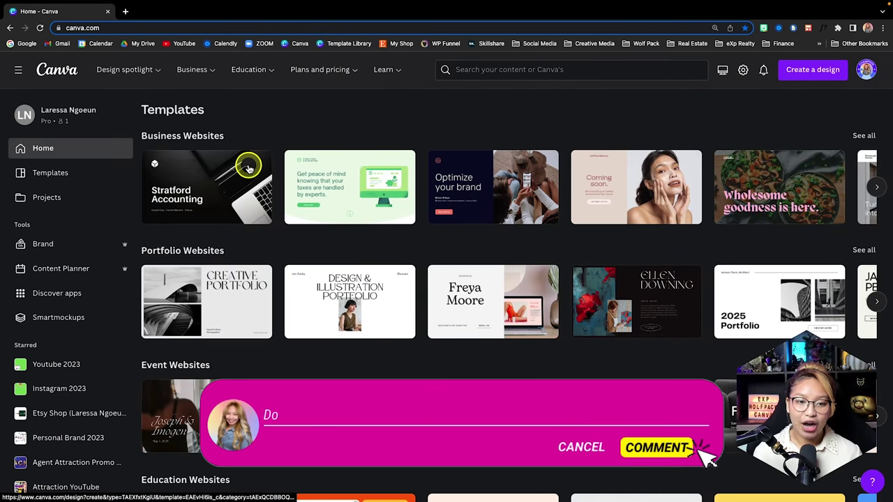
{"action": "left_click", "coordinate": [228, 199]}
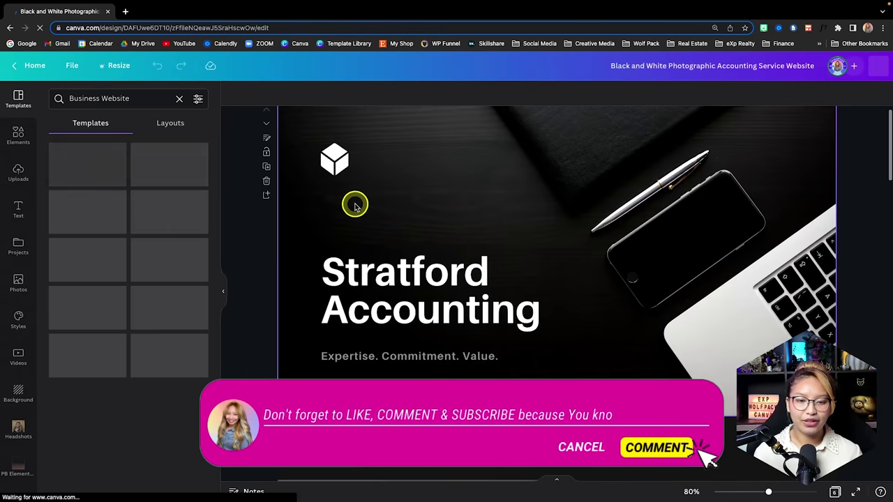
{"action": "scroll", "coordinate": [355, 205], "scroll_direction": "down", "scroll_amount": 8}
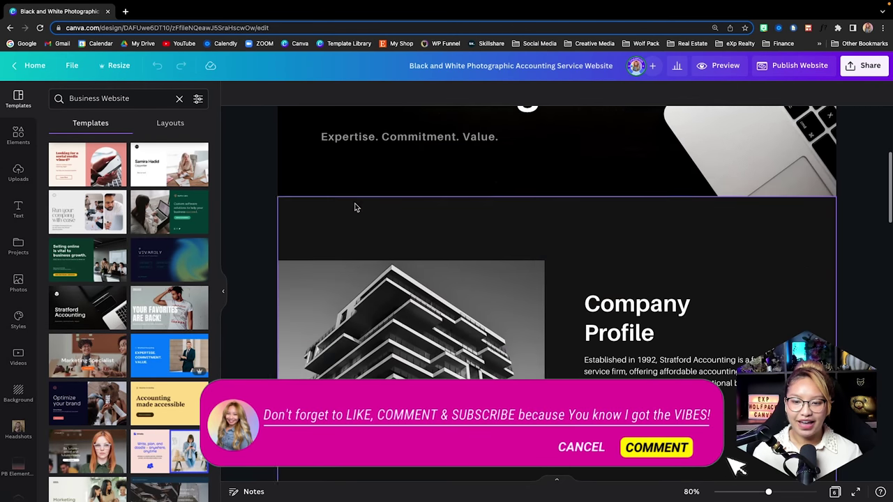
{"action": "scroll", "coordinate": [355, 206], "scroll_direction": "down", "scroll_amount": 10}
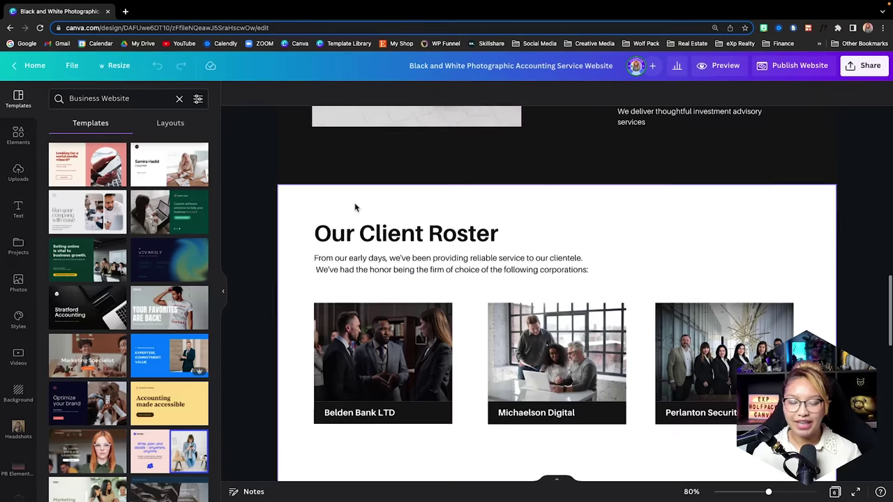
{"action": "key", "text": "super+bracketleft"}
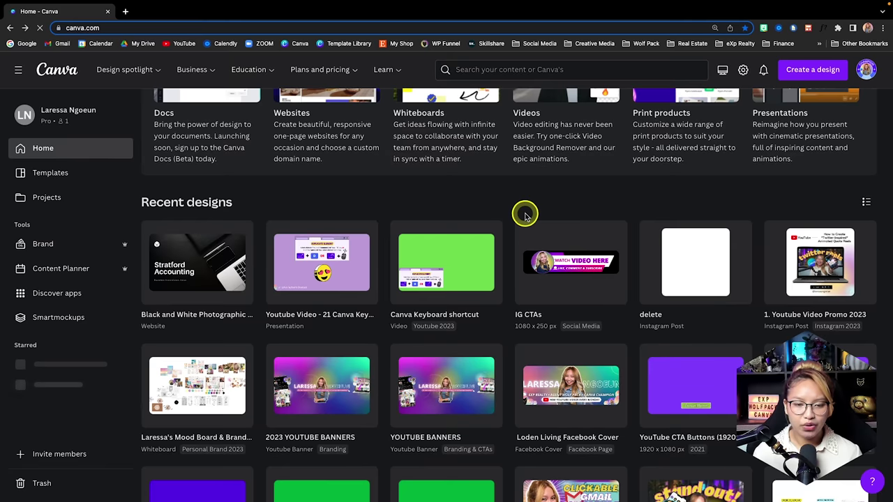
Return to the Websites category on the home page and show all Business Websites templates.
{"action": "scroll", "coordinate": [401, 209], "scroll_direction": "up", "scroll_amount": 6}
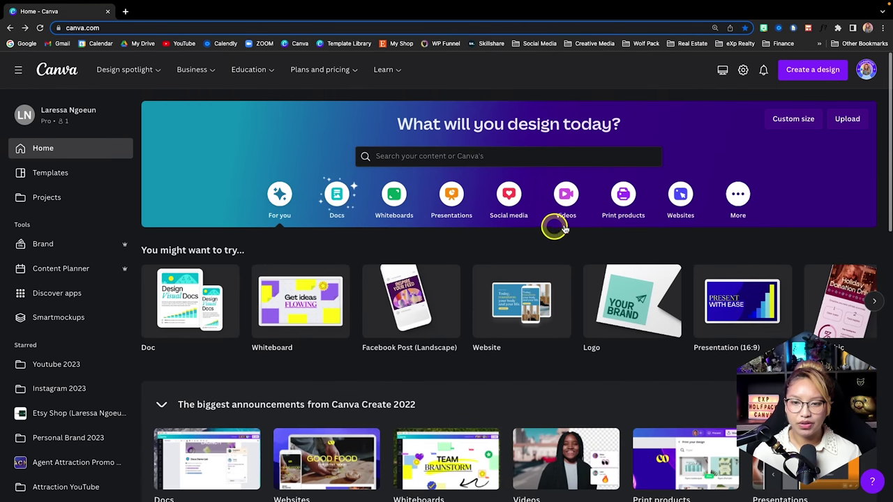
{"action": "left_click", "coordinate": [680, 197]}
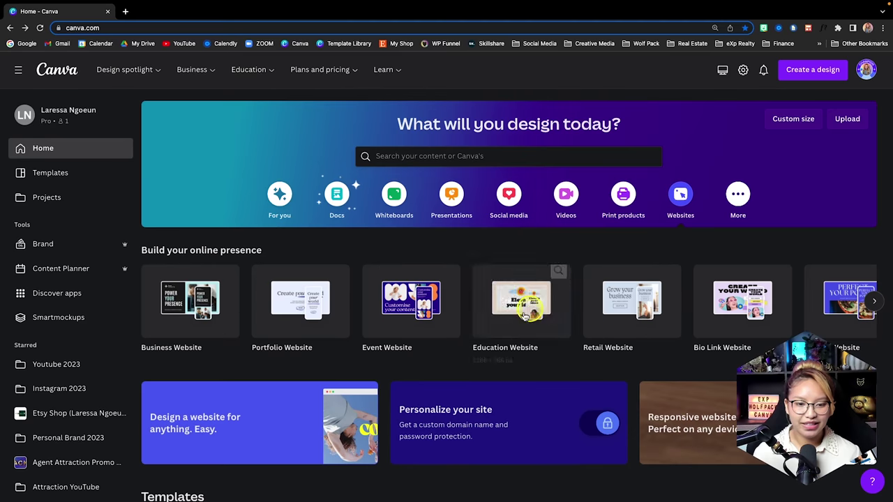
{"action": "scroll", "coordinate": [478, 357], "scroll_direction": "down", "scroll_amount": 5}
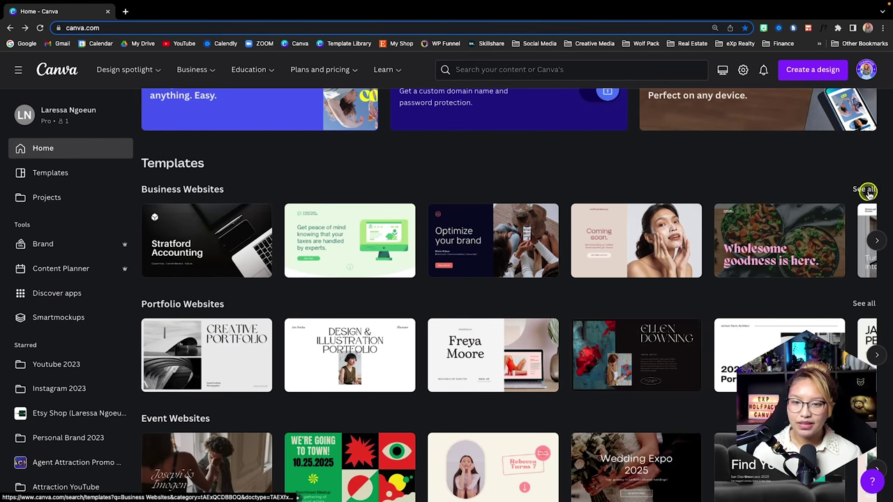
{"action": "left_click", "coordinate": [865, 190]}
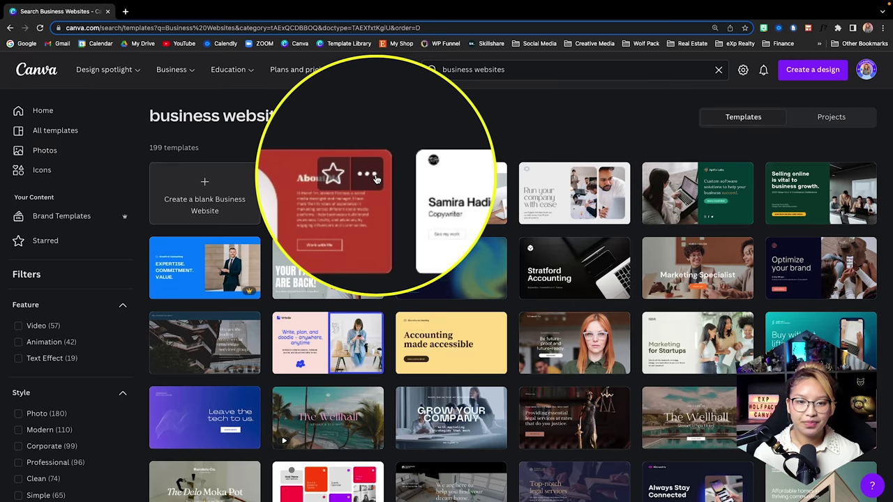
Preview the Cream, Peach, and Red Organic Warm Marketing Portfolio & Resume Website template and look through its pages.
{"action": "left_click", "coordinate": [371, 174]}
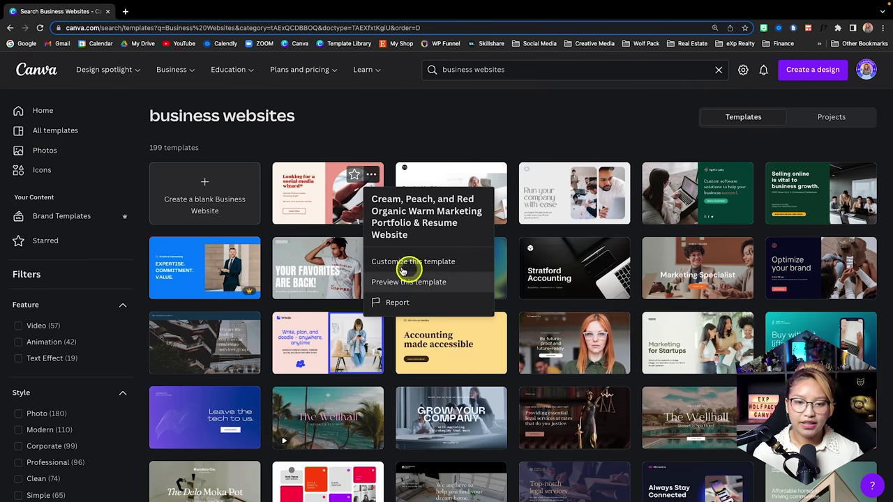
{"action": "left_click", "coordinate": [431, 289]}
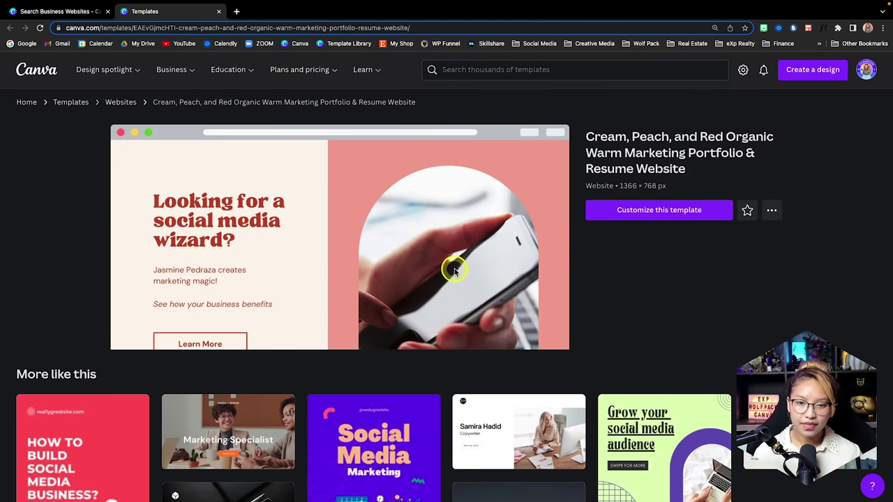
{"action": "scroll", "coordinate": [490, 267], "scroll_direction": "down", "scroll_amount": 1}
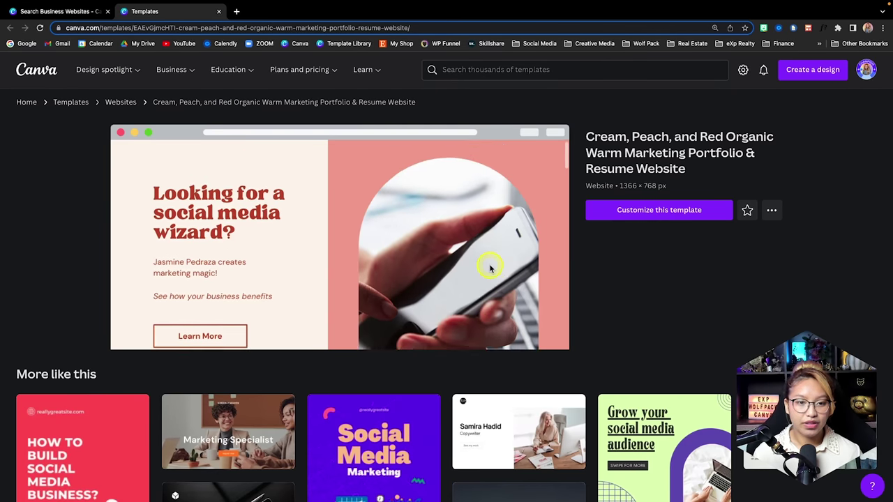
{"action": "scroll", "coordinate": [491, 268], "scroll_direction": "down", "scroll_amount": 5}
{"action": "scroll", "coordinate": [490, 268], "scroll_direction": "down", "scroll_amount": 6}
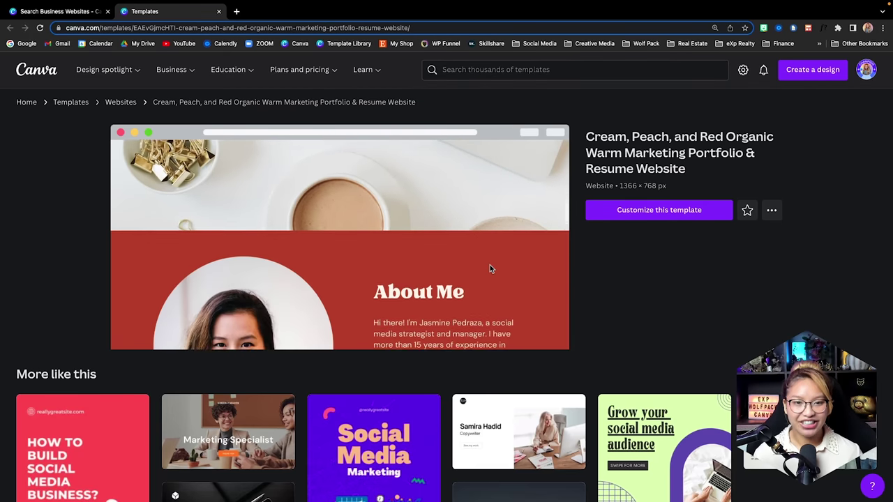
{"action": "scroll", "coordinate": [490, 268], "scroll_direction": "down", "scroll_amount": 6}
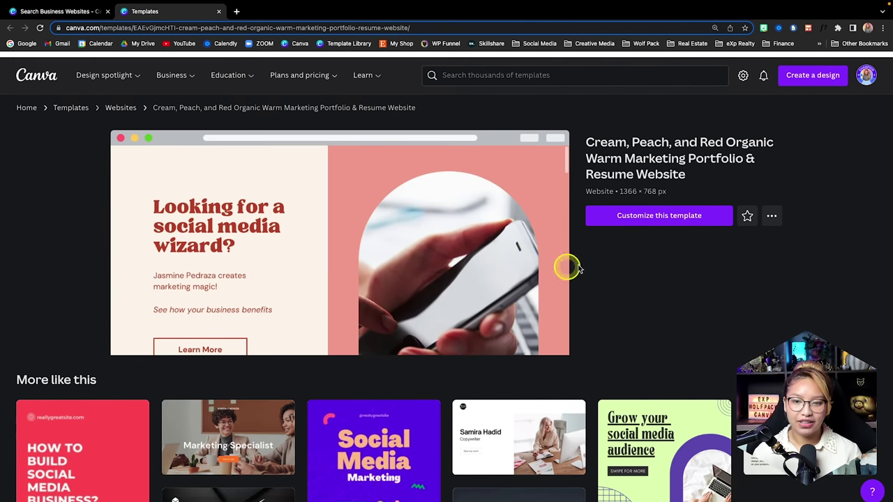
Close the website template's preview and return from the business websites results to the home page.
{"action": "left_click", "coordinate": [667, 217]}
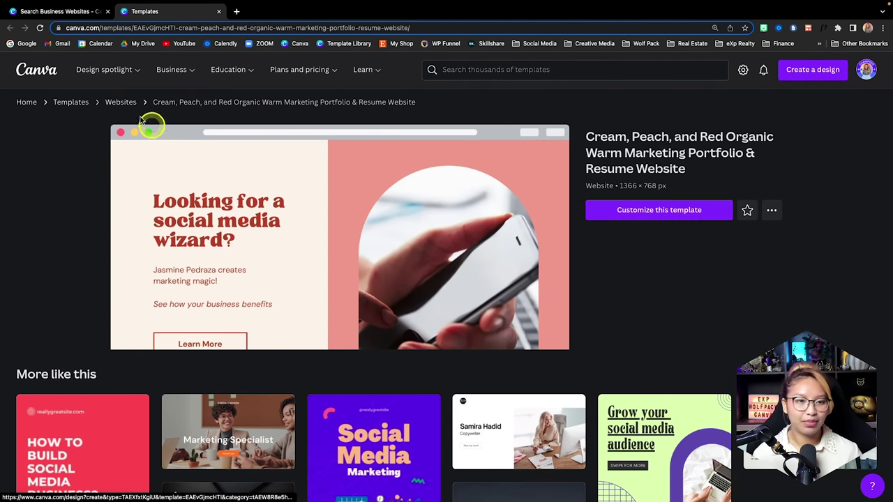
{"action": "left_click", "coordinate": [110, 12]}
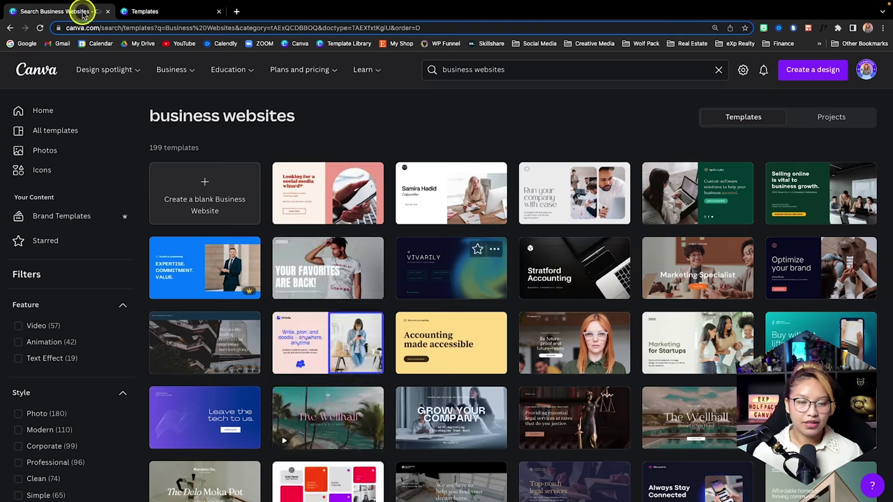
{"action": "left_click", "coordinate": [220, 12]}
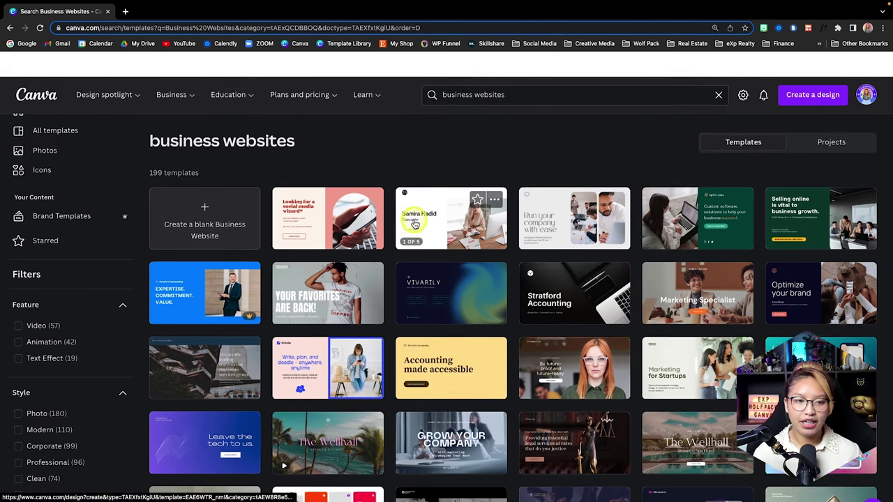
{"action": "left_click", "coordinate": [51, 70]}
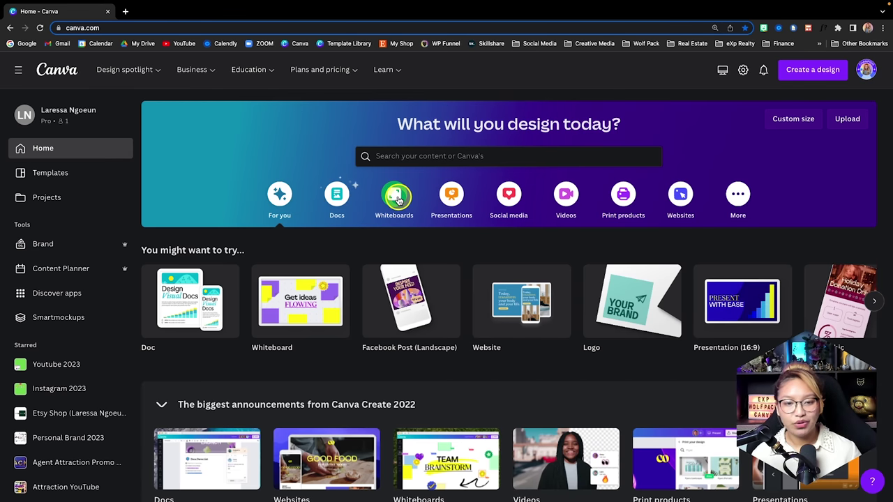
Look through the Whiteboards design types and the brainstorm, flowchart, team and planning whiteboard templates.
{"action": "left_click", "coordinate": [396, 197]}
{"action": "scroll", "coordinate": [412, 274], "scroll_direction": "down", "scroll_amount": 3}
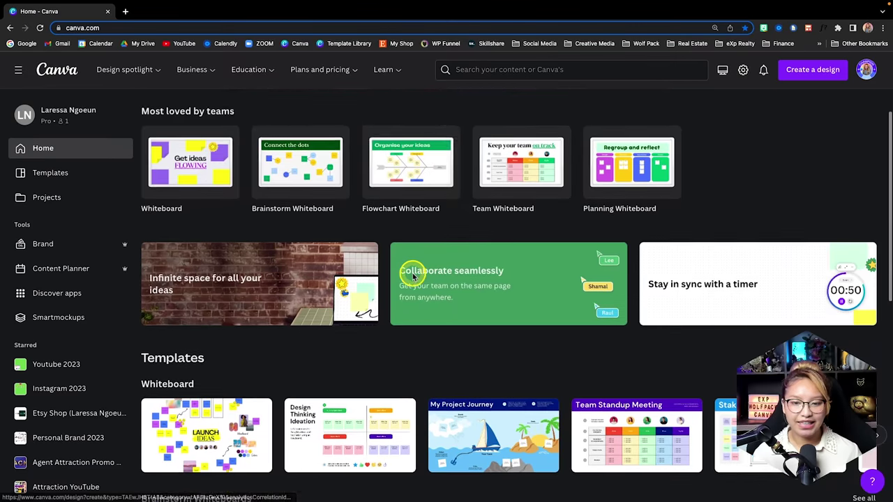
{"action": "scroll", "coordinate": [413, 276], "scroll_direction": "down", "scroll_amount": 1}
{"action": "scroll", "coordinate": [412, 277], "scroll_direction": "down", "scroll_amount": 3}
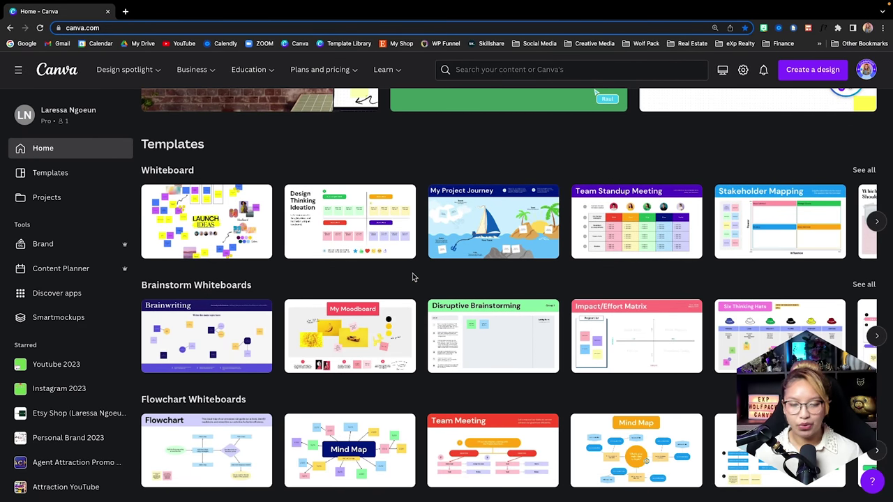
{"action": "scroll", "coordinate": [412, 277], "scroll_direction": "down", "scroll_amount": 3}
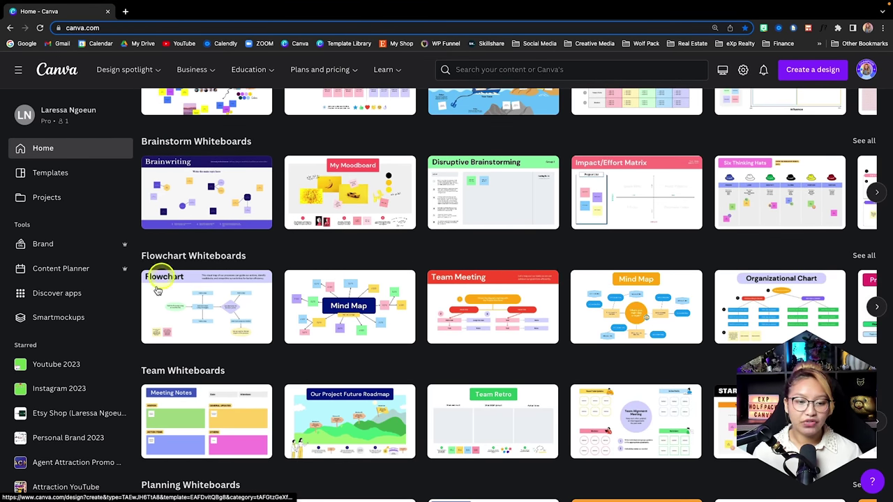
{"action": "scroll", "coordinate": [212, 342], "scroll_direction": "down", "scroll_amount": 2}
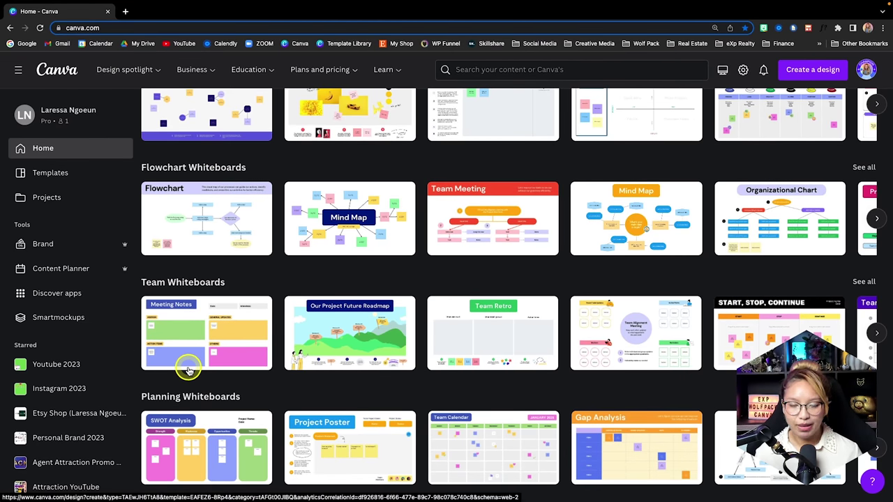
{"action": "scroll", "coordinate": [256, 351], "scroll_direction": "up", "scroll_amount": 6}
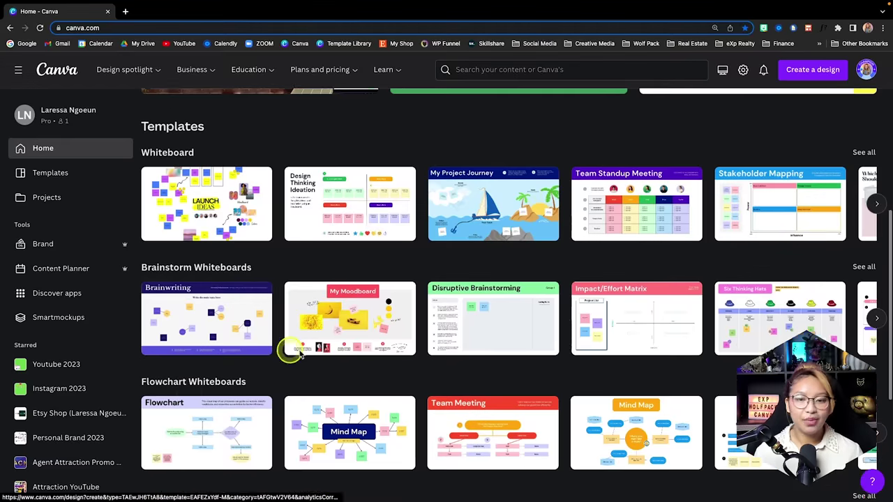
Open the starred Personal Brand 2023 folder and view its mood board whiteboard.
{"action": "scroll", "coordinate": [397, 372], "scroll_direction": "up", "scroll_amount": 4}
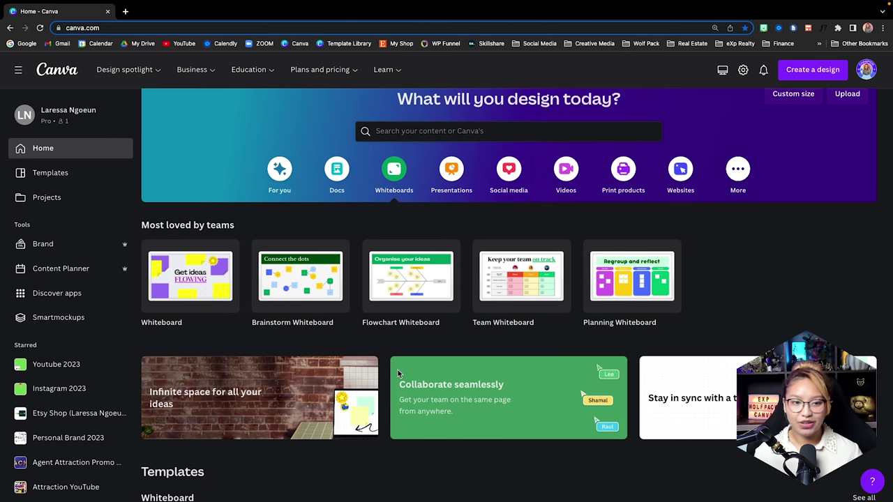
{"action": "scroll", "coordinate": [70, 412], "scroll_direction": "down", "scroll_amount": 1}
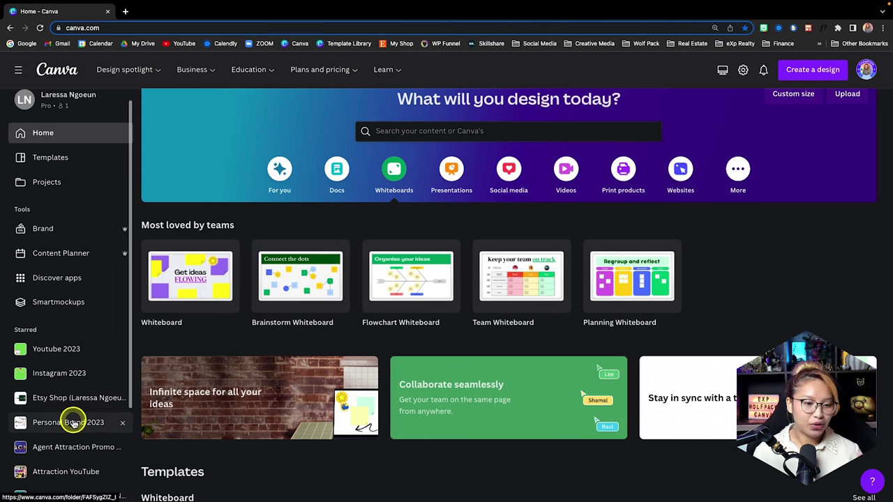
{"action": "left_click", "coordinate": [70, 423]}
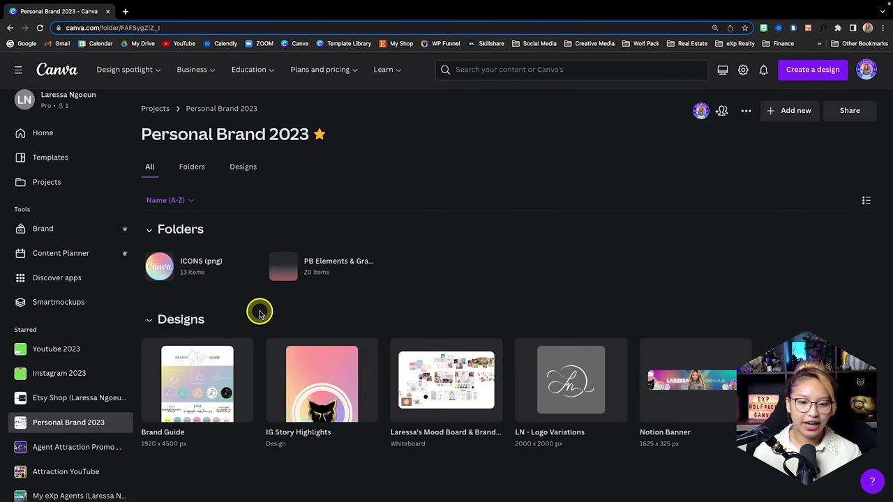
{"action": "scroll", "coordinate": [259, 313], "scroll_direction": "down", "scroll_amount": 1}
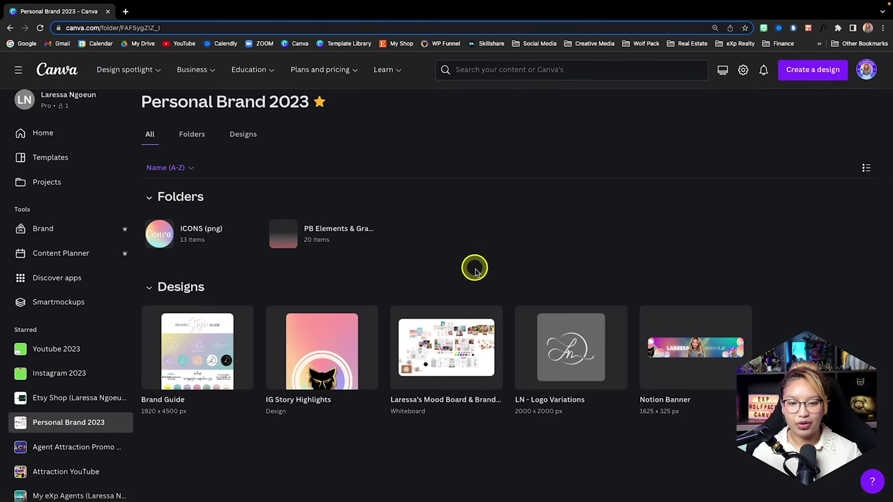
{"action": "left_click", "coordinate": [444, 366]}
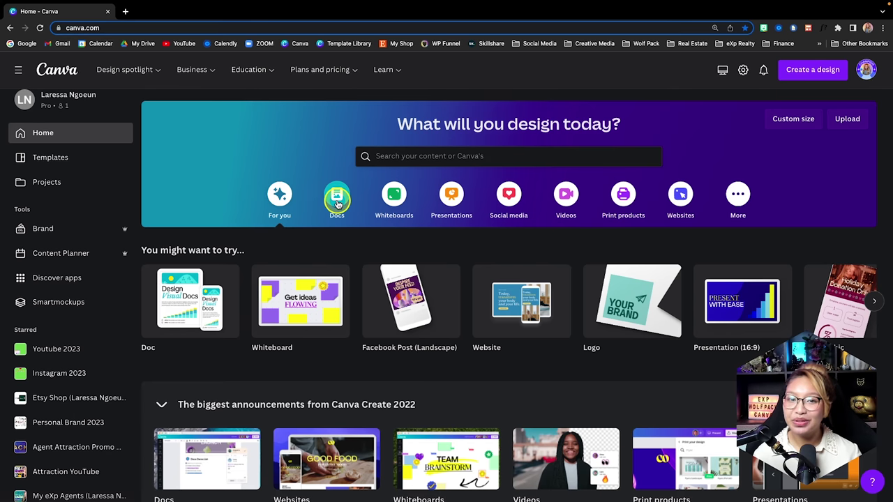
Show the Docs design types on the home page and try the Introducing Canva Docs sample document.
{"action": "left_click", "coordinate": [337, 201]}
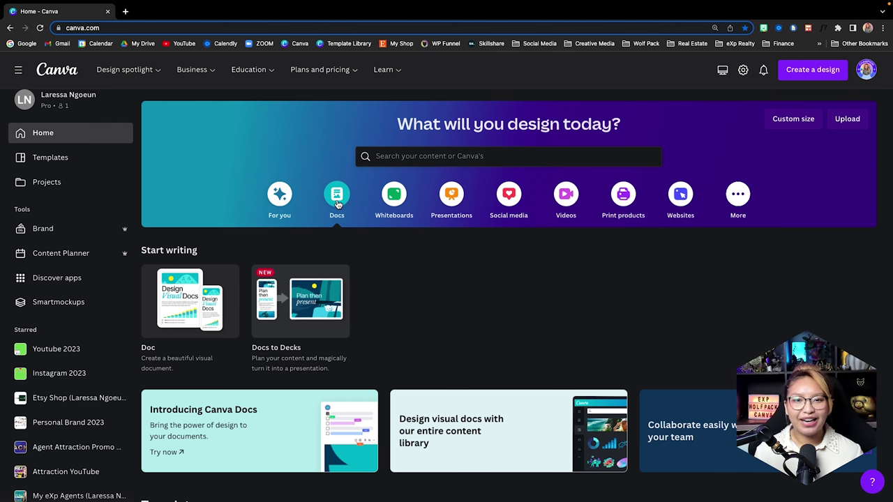
{"action": "scroll", "coordinate": [371, 298], "scroll_direction": "down", "scroll_amount": 3}
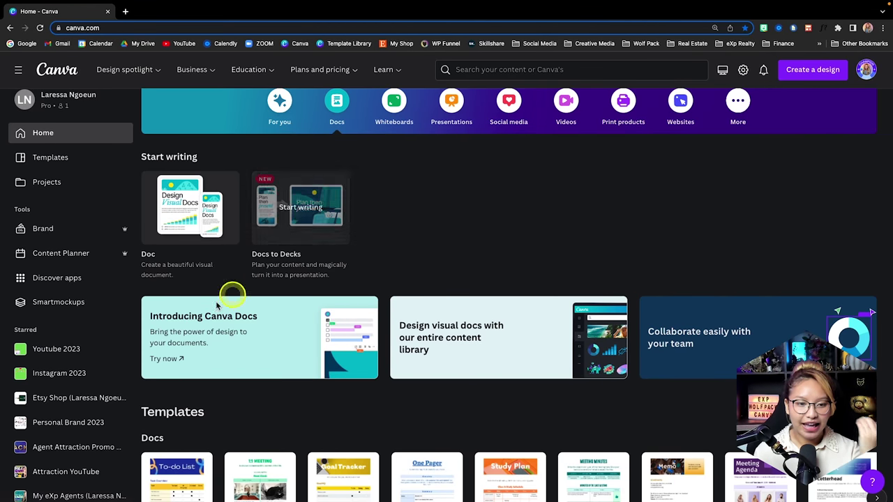
{"action": "left_click", "coordinate": [175, 359]}
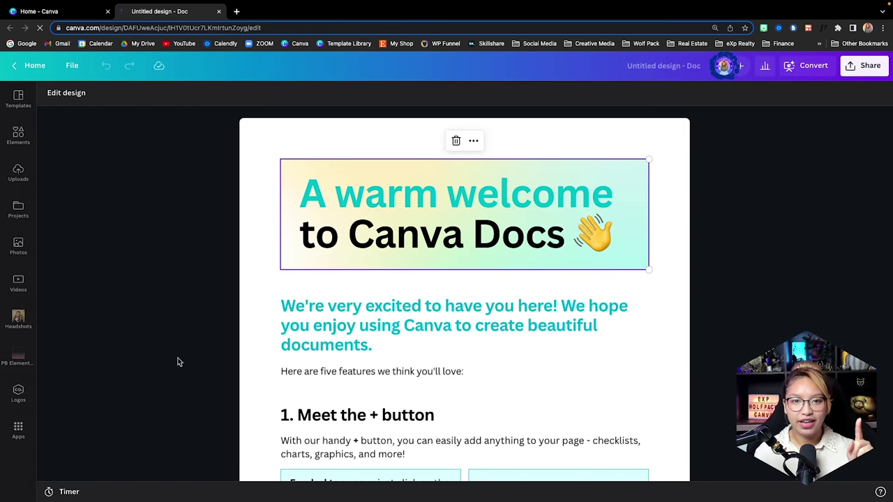
Read through the Canva Docs welcome document's five feature sections, then close the document and return to the home page.
{"action": "scroll", "coordinate": [178, 362], "scroll_direction": "down", "scroll_amount": 1}
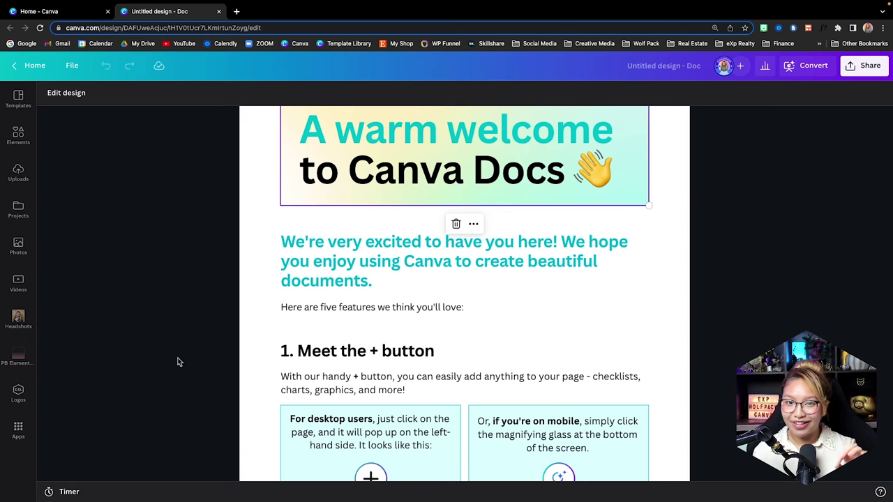
{"action": "scroll", "coordinate": [178, 362], "scroll_direction": "down", "scroll_amount": 1}
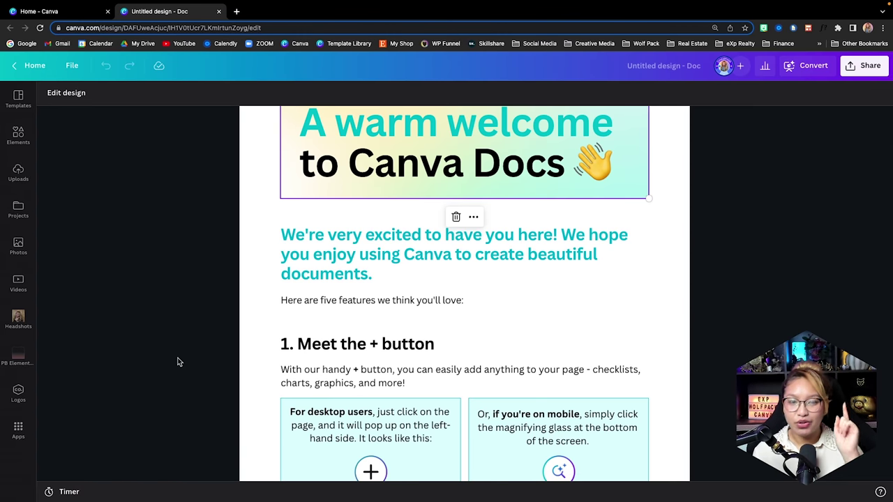
{"action": "scroll", "coordinate": [178, 362], "scroll_direction": "down", "scroll_amount": 1}
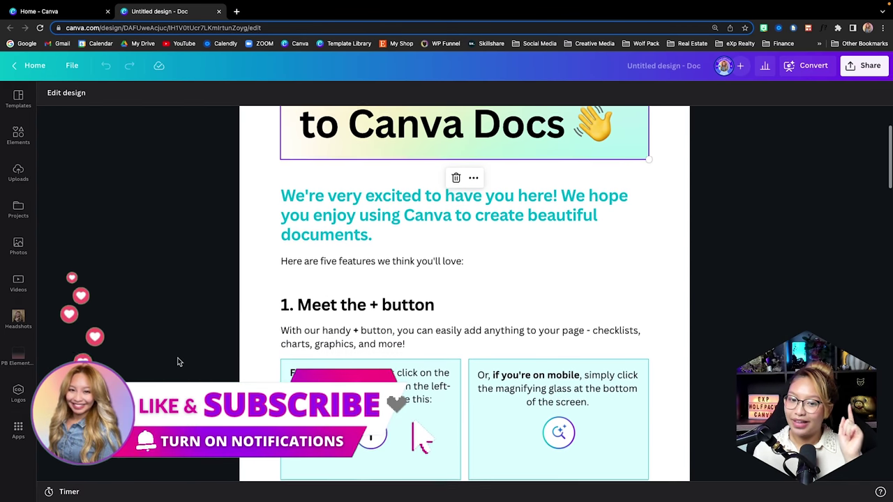
{"action": "scroll", "coordinate": [178, 362], "scroll_direction": "up", "scroll_amount": 1}
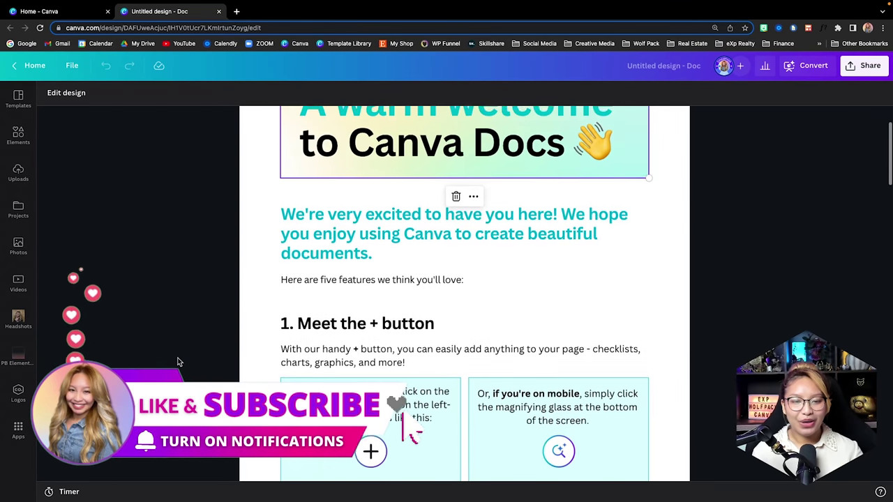
{"action": "scroll", "coordinate": [178, 362], "scroll_direction": "up", "scroll_amount": 2}
{"action": "scroll", "coordinate": [178, 362], "scroll_direction": "down", "scroll_amount": 1}
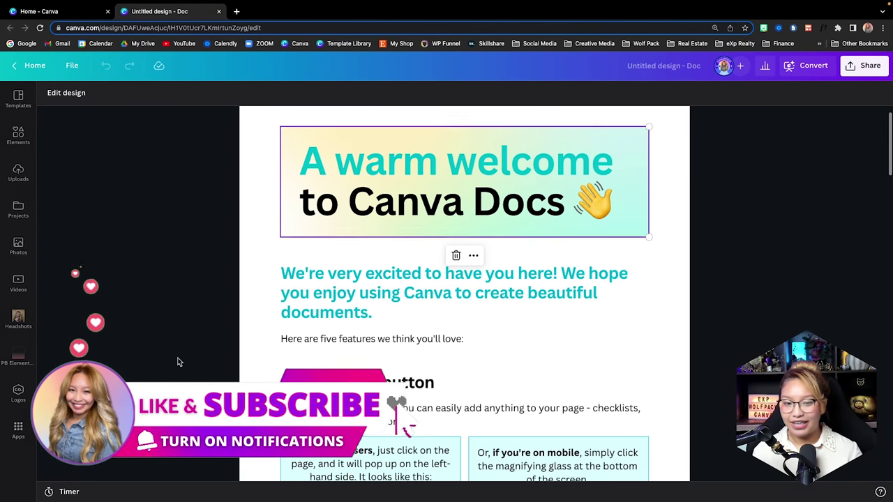
{"action": "scroll", "coordinate": [178, 362], "scroll_direction": "down", "scroll_amount": 5}
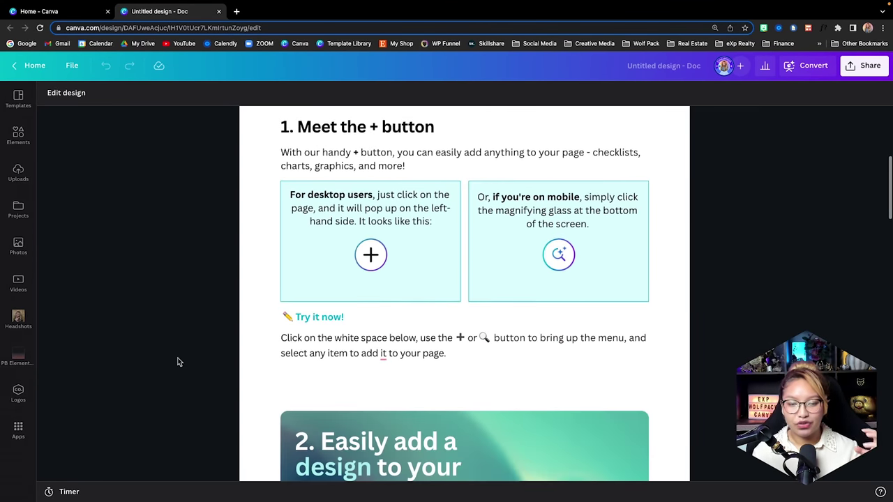
{"action": "scroll", "coordinate": [178, 362], "scroll_direction": "down", "scroll_amount": 1}
{"action": "scroll", "coordinate": [178, 362], "scroll_direction": "down", "scroll_amount": 3}
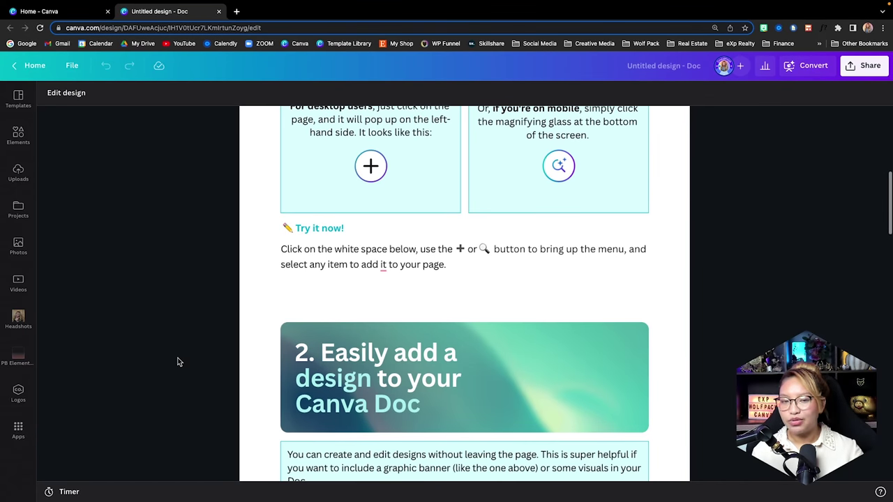
{"action": "scroll", "coordinate": [178, 362], "scroll_direction": "down", "scroll_amount": 4}
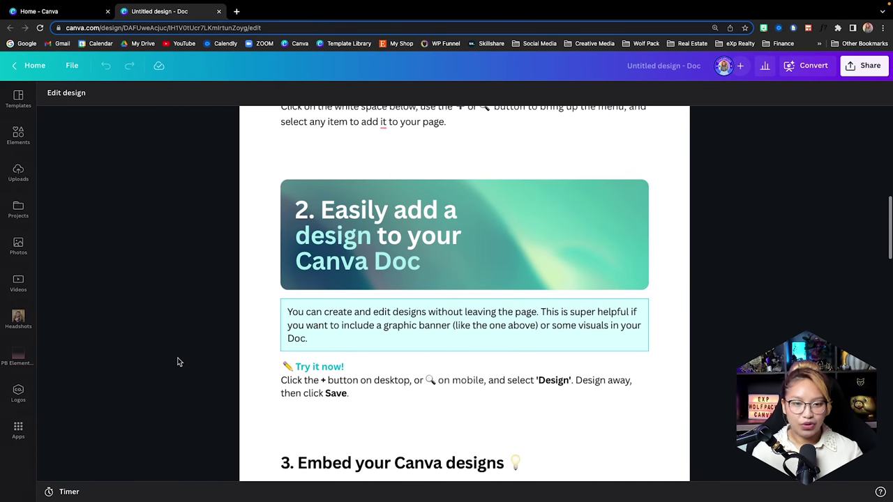
{"action": "scroll", "coordinate": [178, 362], "scroll_direction": "down", "scroll_amount": 8}
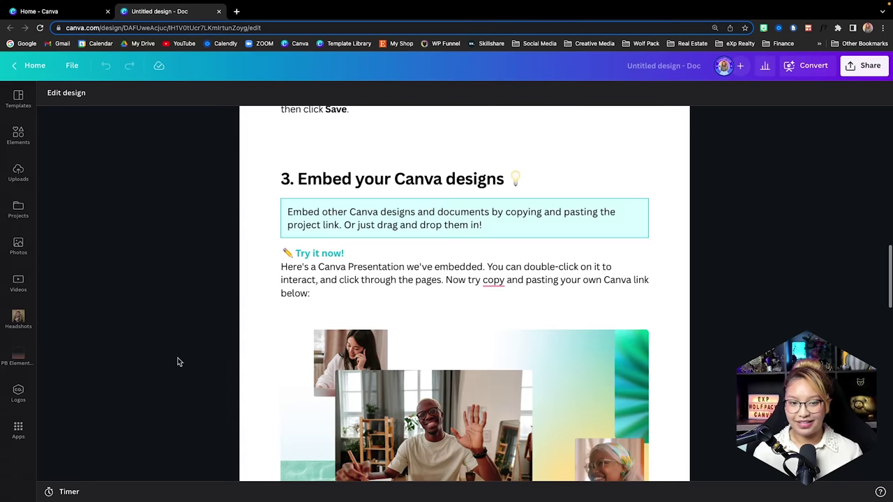
{"action": "scroll", "coordinate": [178, 362], "scroll_direction": "down", "scroll_amount": 7}
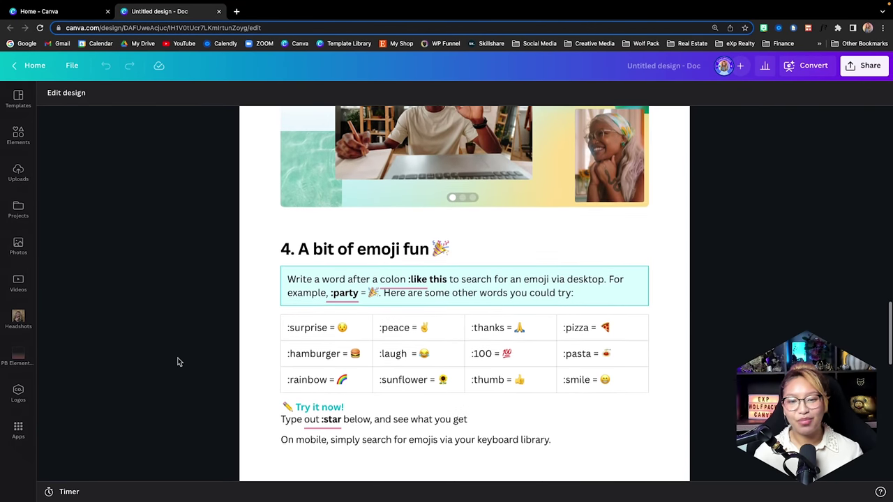
{"action": "scroll", "coordinate": [178, 362], "scroll_direction": "down", "scroll_amount": 5}
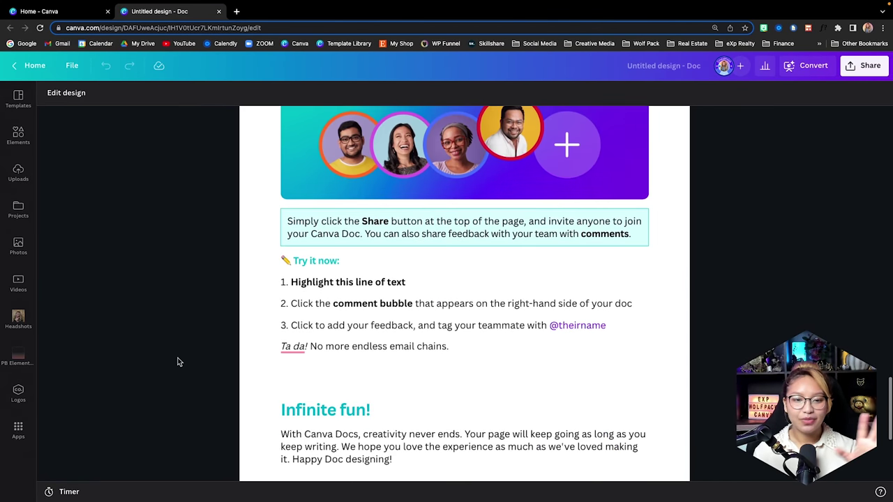
{"action": "scroll", "coordinate": [178, 362], "scroll_direction": "up", "scroll_amount": 20}
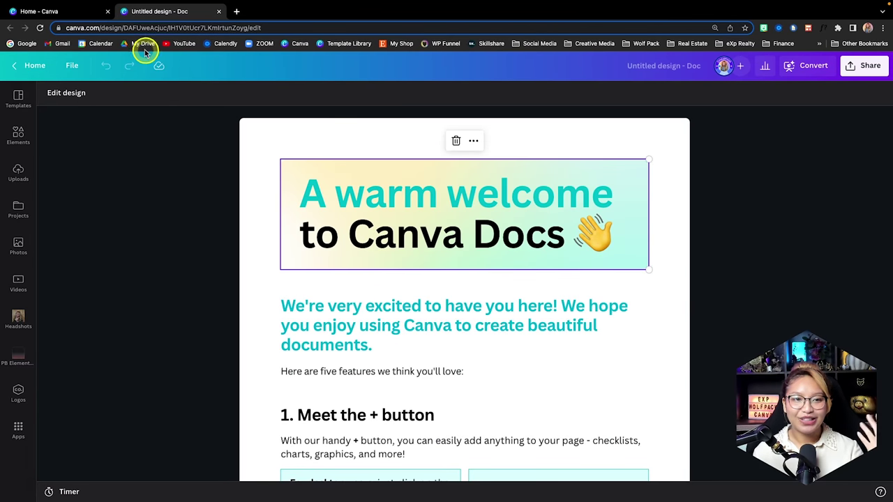
{"action": "left_click", "coordinate": [219, 13]}
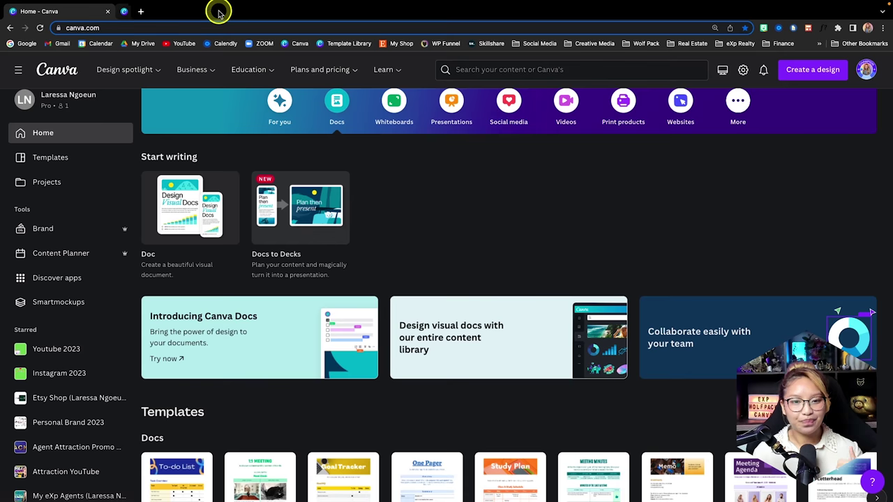
Browse the More category's infographic, photo collage, desktop wallpaper, graph and book cover templates.
{"action": "scroll", "coordinate": [613, 258], "scroll_direction": "up", "scroll_amount": 2}
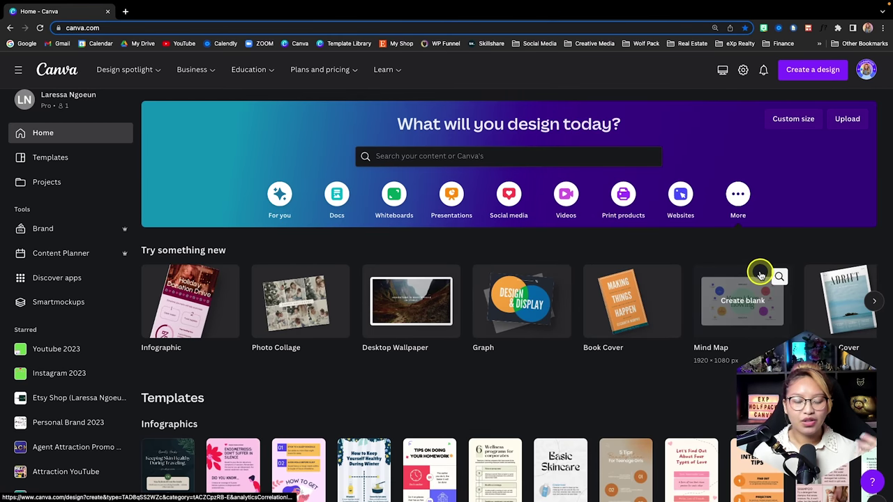
{"action": "scroll", "coordinate": [760, 273], "scroll_direction": "down", "scroll_amount": 4}
{"action": "scroll", "coordinate": [761, 276], "scroll_direction": "down", "scroll_amount": 1}
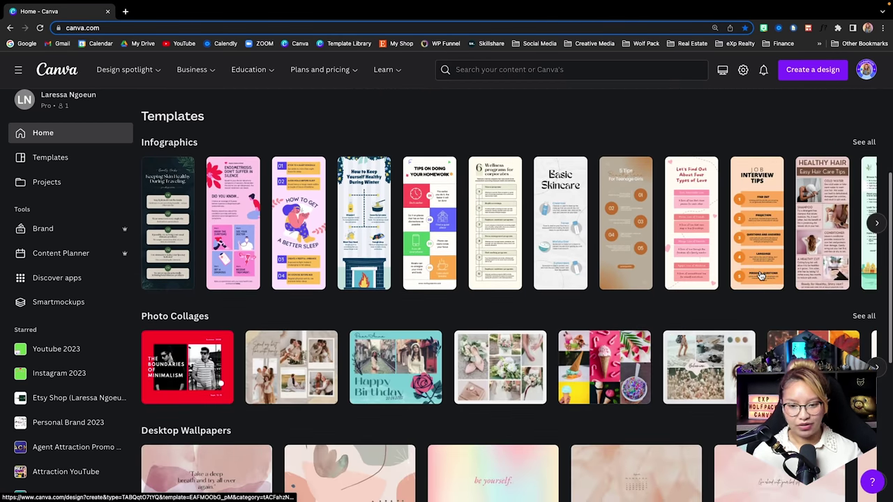
{"action": "scroll", "coordinate": [760, 275], "scroll_direction": "down", "scroll_amount": 4}
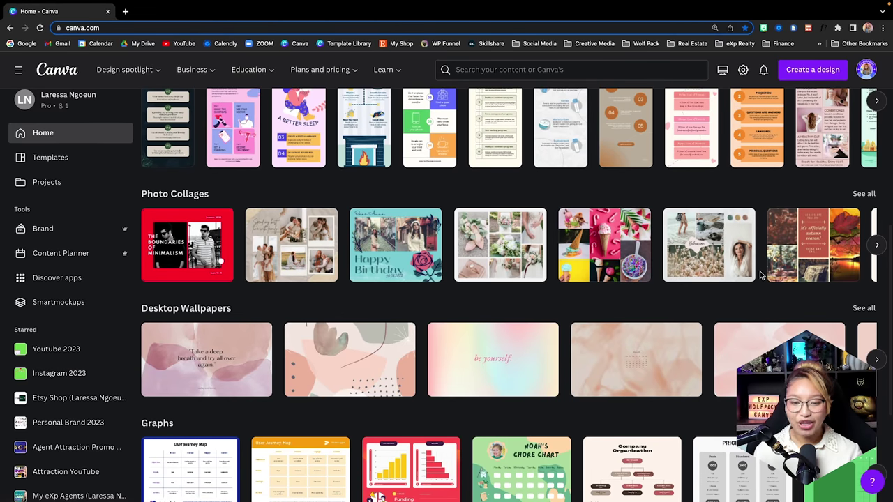
{"action": "scroll", "coordinate": [761, 276], "scroll_direction": "down", "scroll_amount": 6}
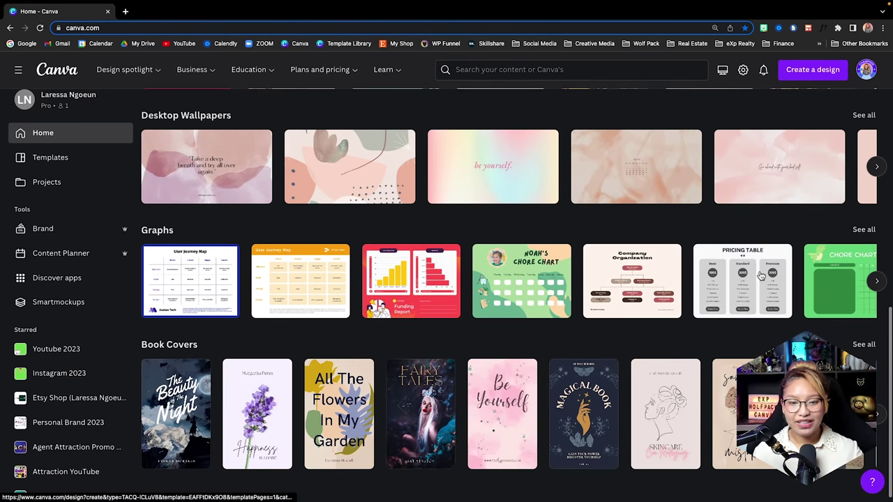
{"action": "scroll", "coordinate": [760, 276], "scroll_direction": "up", "scroll_amount": 10}
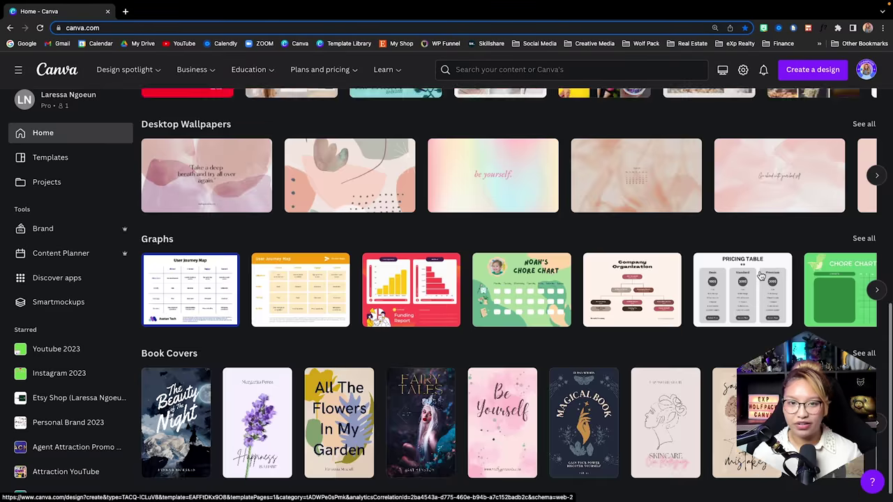
{"action": "scroll", "coordinate": [760, 275], "scroll_direction": "up", "scroll_amount": 5}
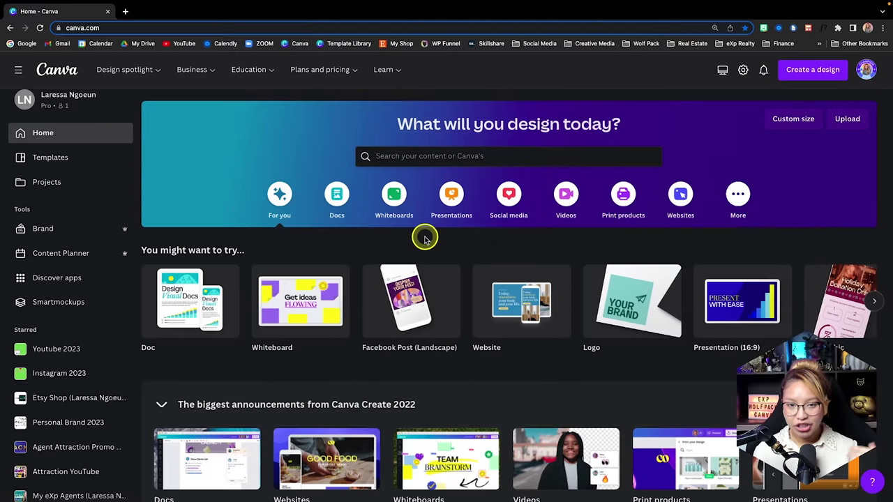
Show the Social media design types and start a blank Square design.
{"action": "left_click", "coordinate": [508, 198]}
{"action": "scroll", "coordinate": [500, 251], "scroll_direction": "down", "scroll_amount": 1}
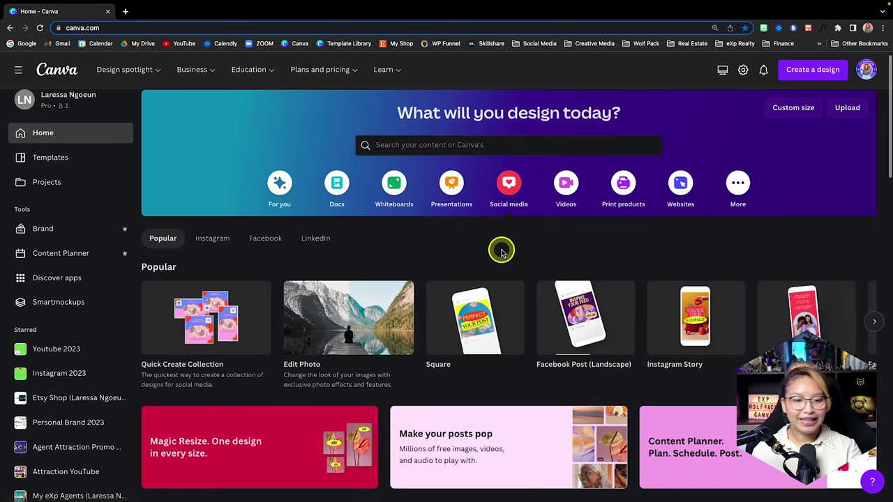
{"action": "left_click", "coordinate": [465, 316]}
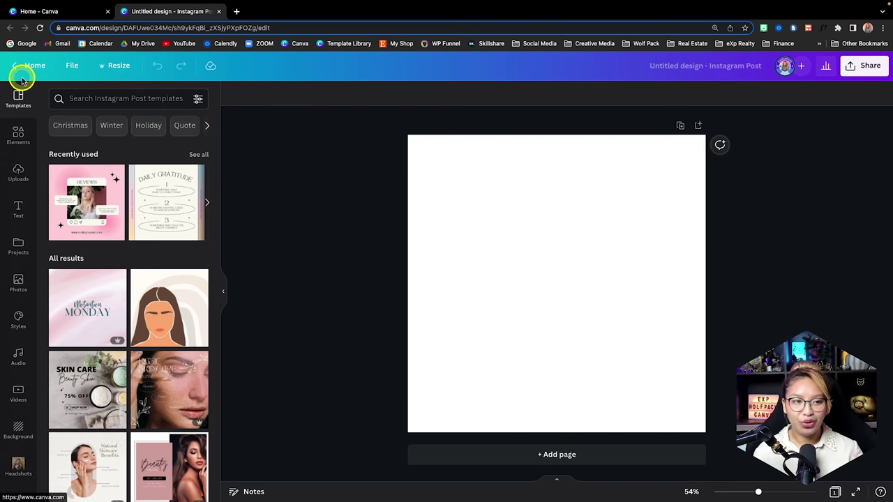
Review the file options available for the untitled Instagram Post design.
{"action": "left_click", "coordinate": [74, 66]}
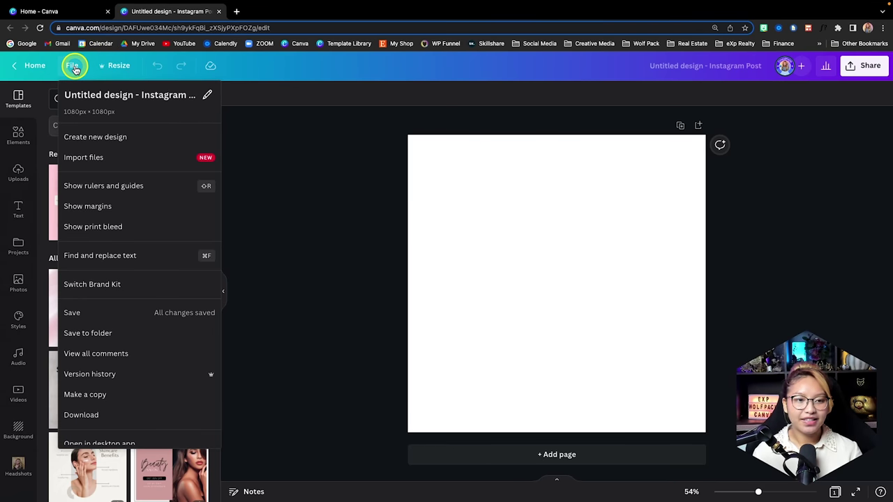
{"action": "left_click", "coordinate": [127, 131]}
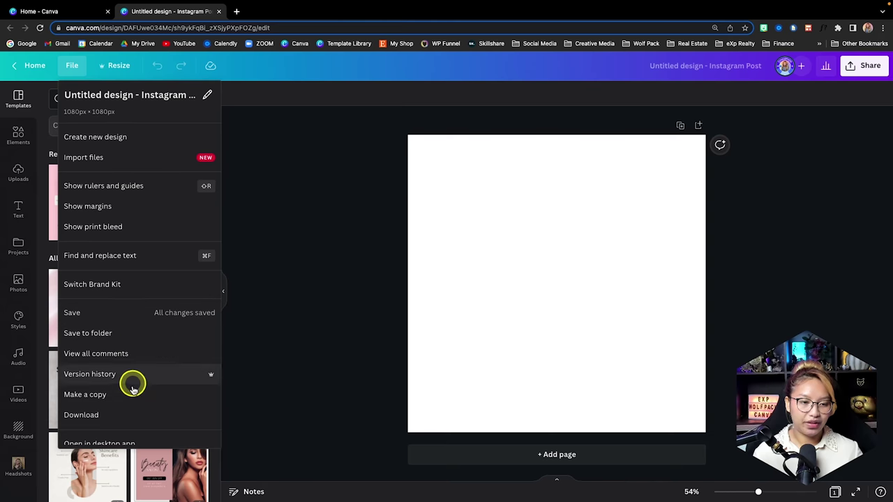
{"action": "scroll", "coordinate": [119, 300], "scroll_direction": "down", "scroll_amount": 2}
{"action": "scroll", "coordinate": [125, 300], "scroll_direction": "up", "scroll_amount": 2}
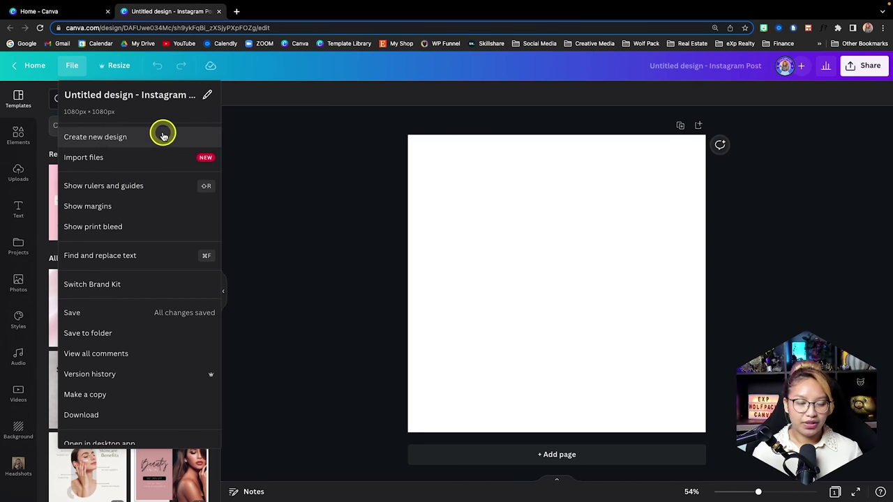
Show rulers and guides and place a horizontal guide across the upper part of the blank page.
{"action": "left_click", "coordinate": [161, 187]}
{"action": "left_click_drag", "start_coordinate": [502, 109], "coordinate": [504, 207]}
{"action": "left_click_drag", "start_coordinate": [492, 113], "coordinate": [489, 498]}
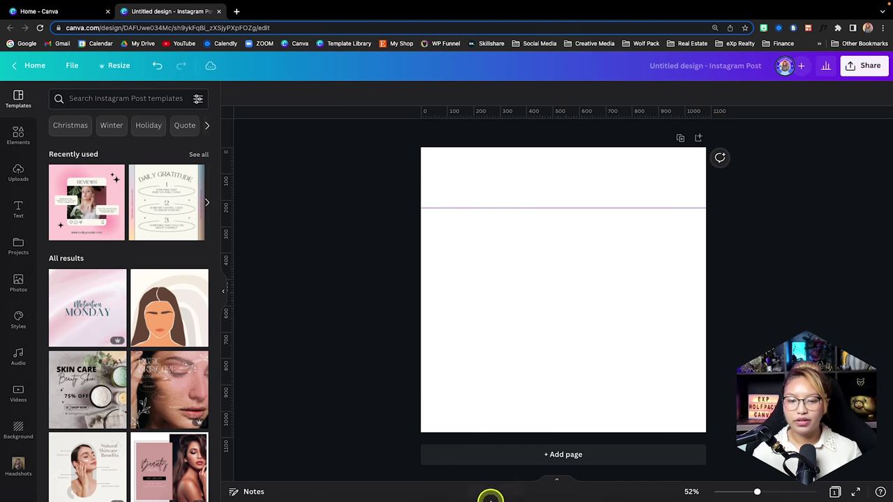
Remove the horizontal guide from the page and hide the rulers and guides.
{"action": "left_click_drag", "start_coordinate": [535, 208], "coordinate": [508, 114]}
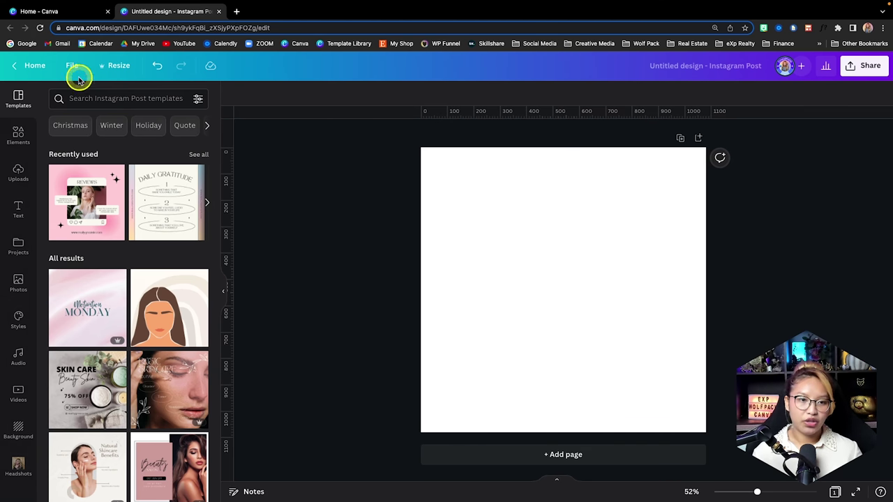
{"action": "left_click", "coordinate": [73, 66]}
{"action": "left_click", "coordinate": [114, 186]}
Show the margins on the blank Instagram post page.
{"action": "left_click", "coordinate": [71, 65]}
{"action": "left_click", "coordinate": [146, 213]}
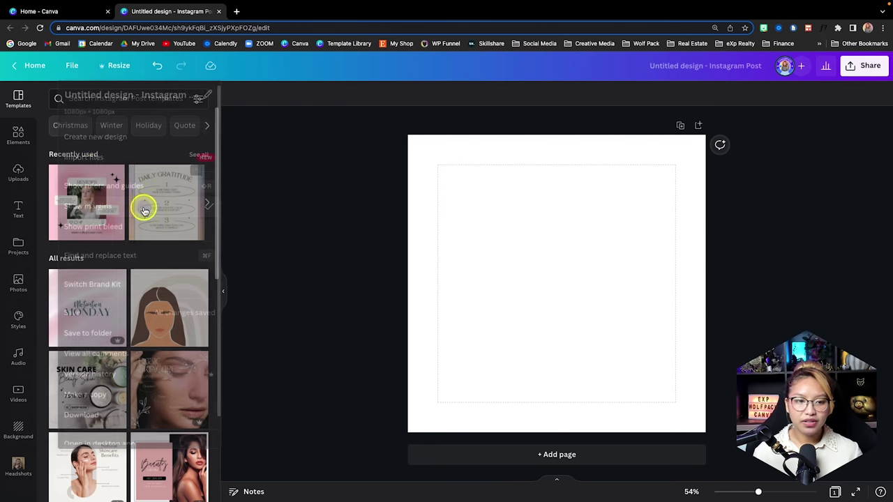
Show the print bleed on the blank page, then turn off both the margins and the print bleed.
{"action": "left_click", "coordinate": [73, 67]}
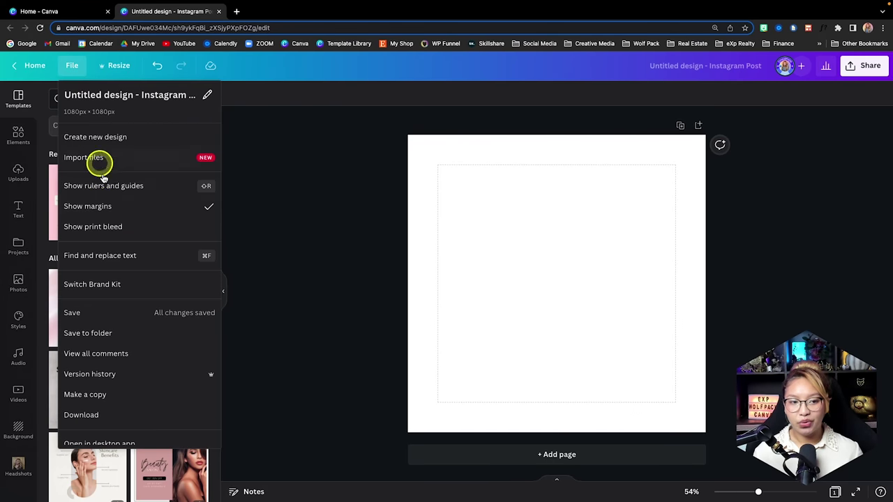
{"action": "left_click", "coordinate": [119, 228]}
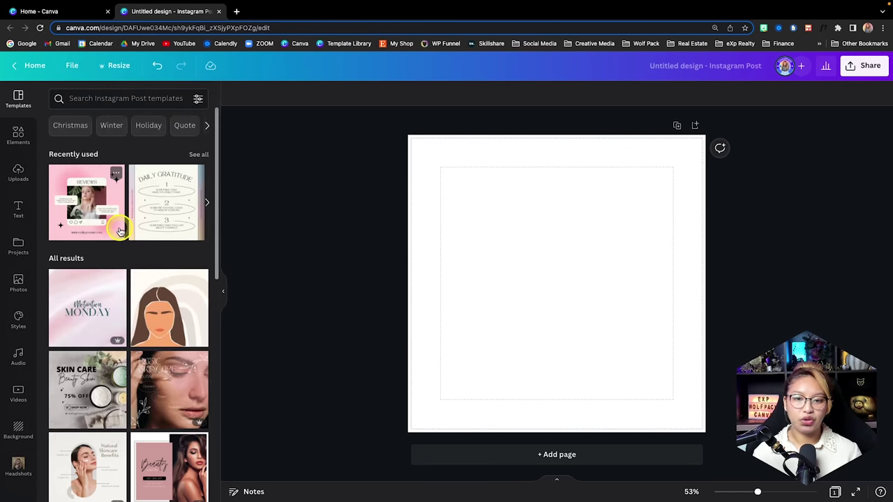
{"action": "left_click", "coordinate": [71, 65]}
{"action": "left_click", "coordinate": [128, 206]}
{"action": "left_click", "coordinate": [72, 67]}
{"action": "left_click", "coordinate": [119, 227]}
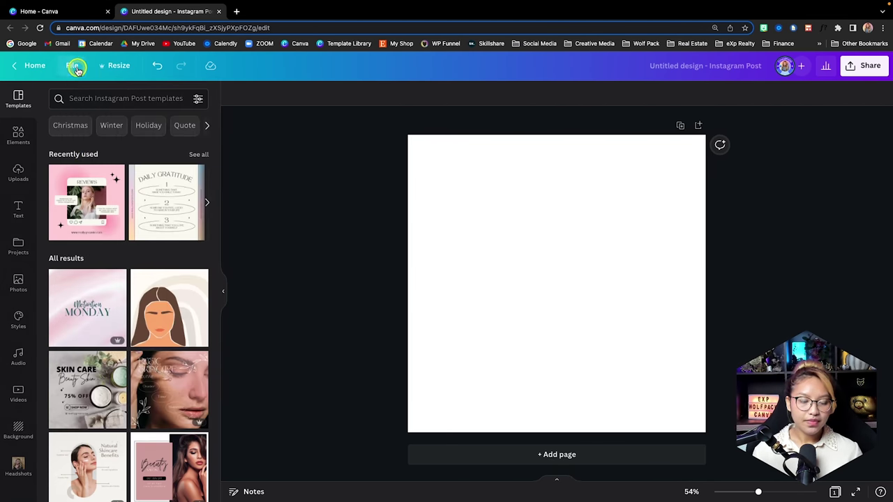
Open the find and replace text tool to view its fields and close it without replacing anything.
{"action": "left_click", "coordinate": [74, 66]}
{"action": "scroll", "coordinate": [158, 189], "scroll_direction": "down", "scroll_amount": 1}
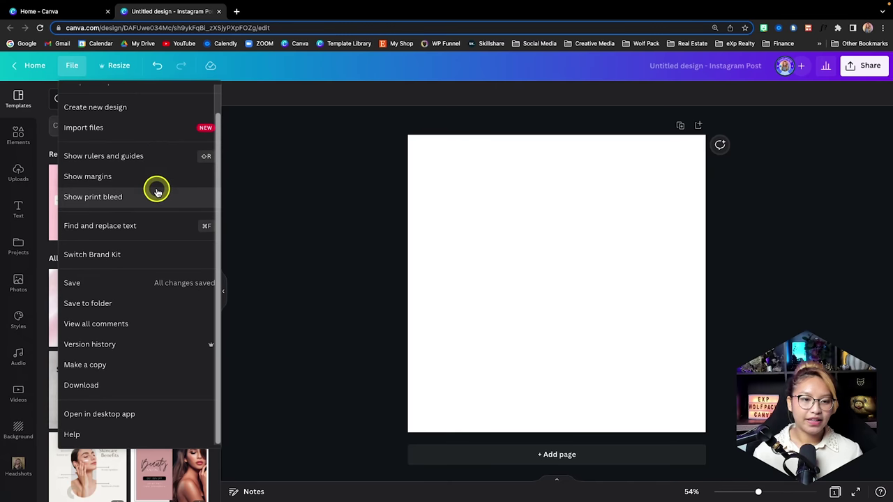
{"action": "left_click", "coordinate": [140, 232]}
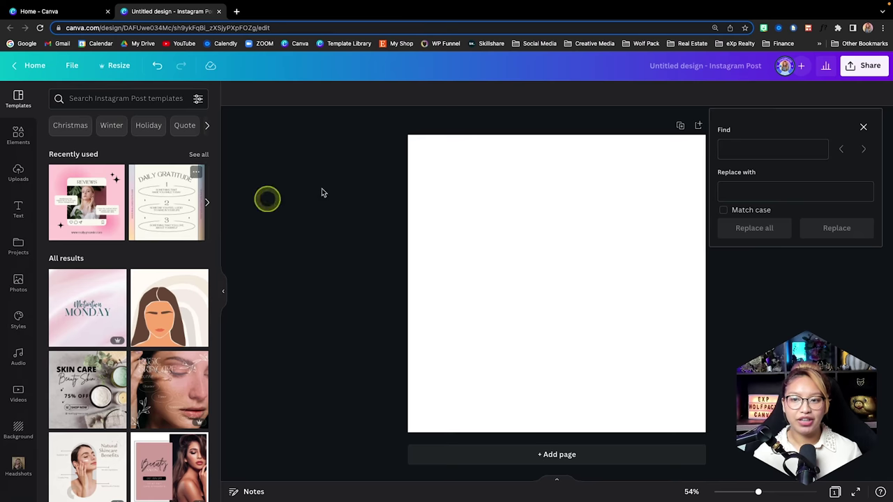
{"action": "left_click", "coordinate": [734, 143]}
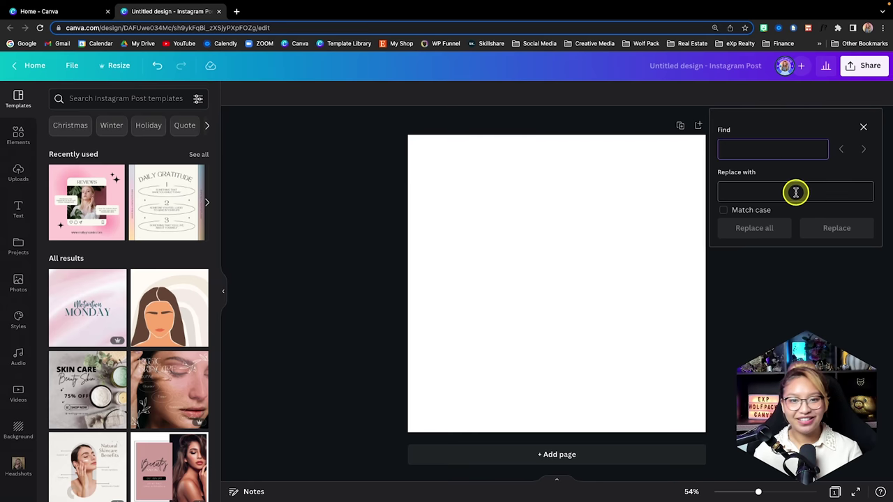
{"action": "left_click", "coordinate": [864, 128]}
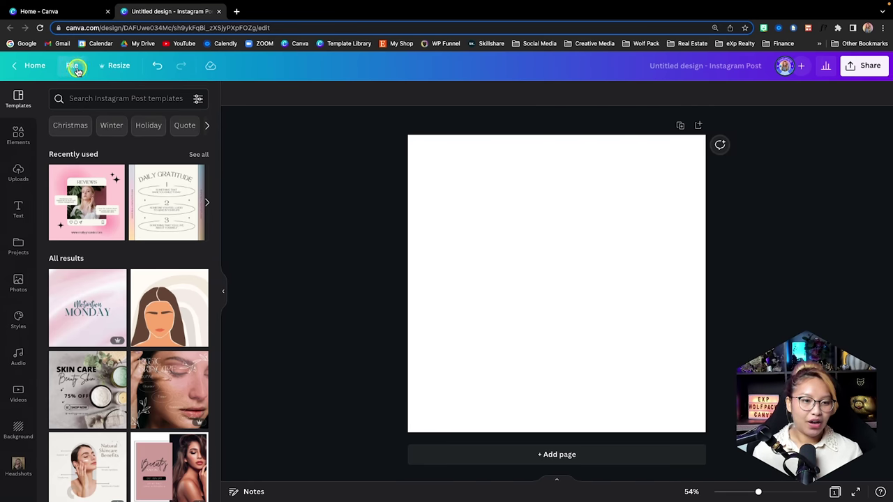
Switch the design to the Loden Living Brand Kit and display its palette in the page's background color options.
{"action": "left_click", "coordinate": [75, 68]}
{"action": "scroll", "coordinate": [136, 290], "scroll_direction": "down", "scroll_amount": 1}
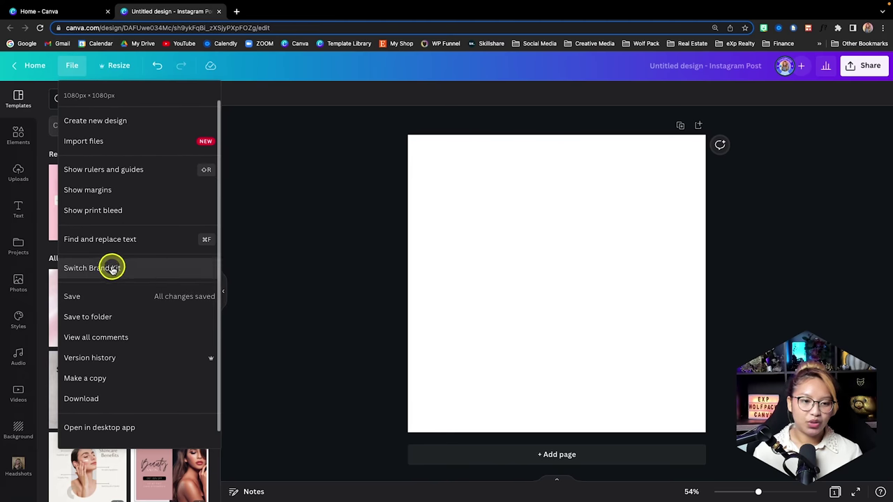
{"action": "left_click", "coordinate": [111, 269]}
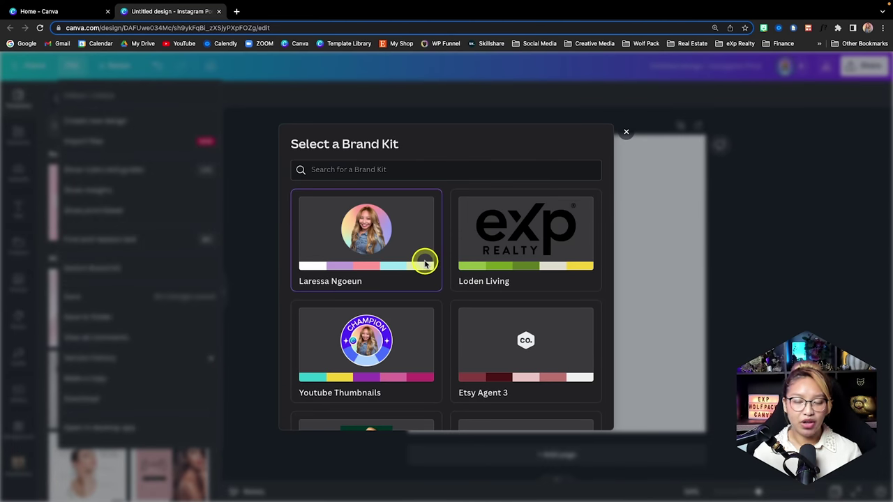
{"action": "scroll", "coordinate": [425, 264], "scroll_direction": "down", "scroll_amount": 2}
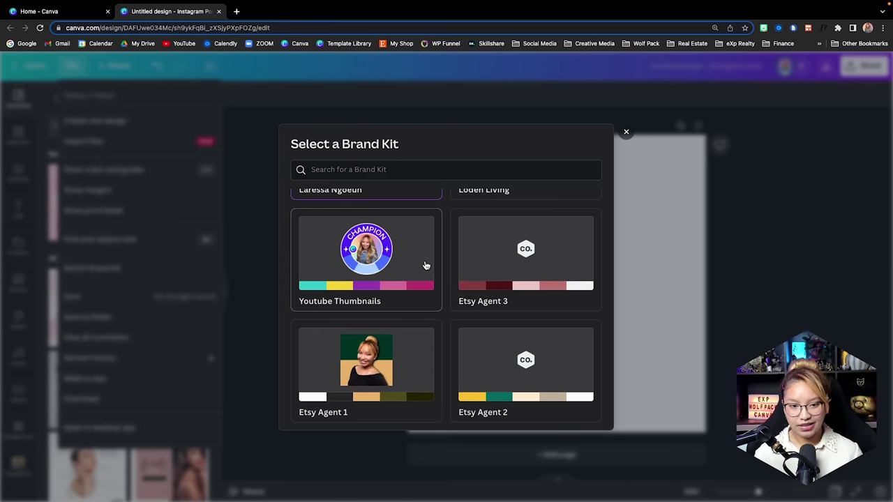
{"action": "scroll", "coordinate": [425, 265], "scroll_direction": "up", "scroll_amount": 2}
{"action": "scroll", "coordinate": [425, 264], "scroll_direction": "down", "scroll_amount": 2}
{"action": "scroll", "coordinate": [425, 264], "scroll_direction": "up", "scroll_amount": 2}
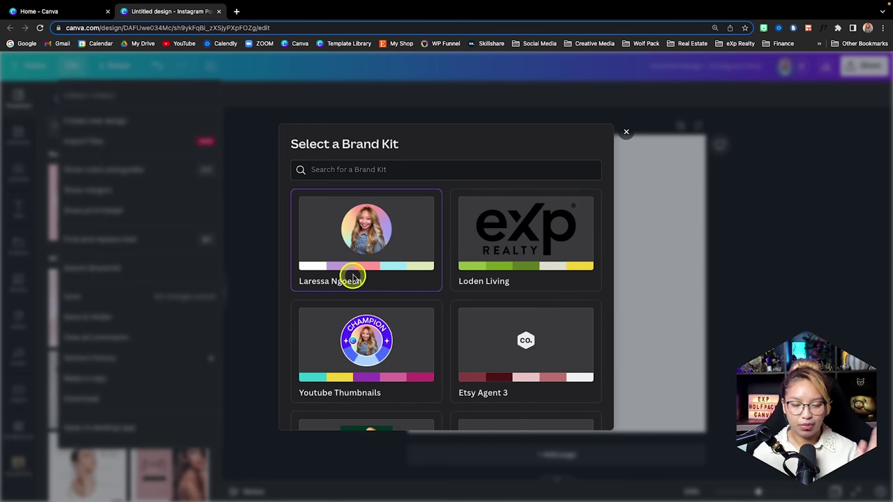
{"action": "left_click", "coordinate": [520, 251]}
{"action": "left_click", "coordinate": [469, 206]}
{"action": "left_click", "coordinate": [235, 93]}
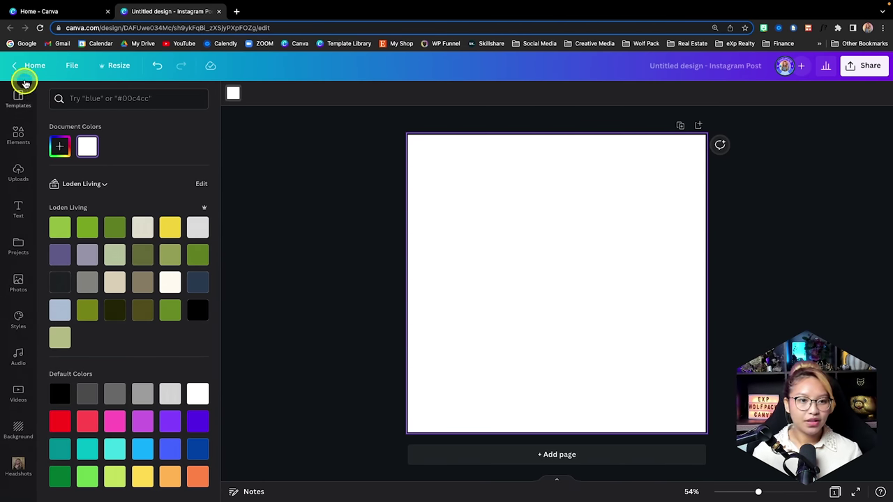
View the folder choices for saving the design and leave them without picking a folder.
{"action": "left_click", "coordinate": [68, 66]}
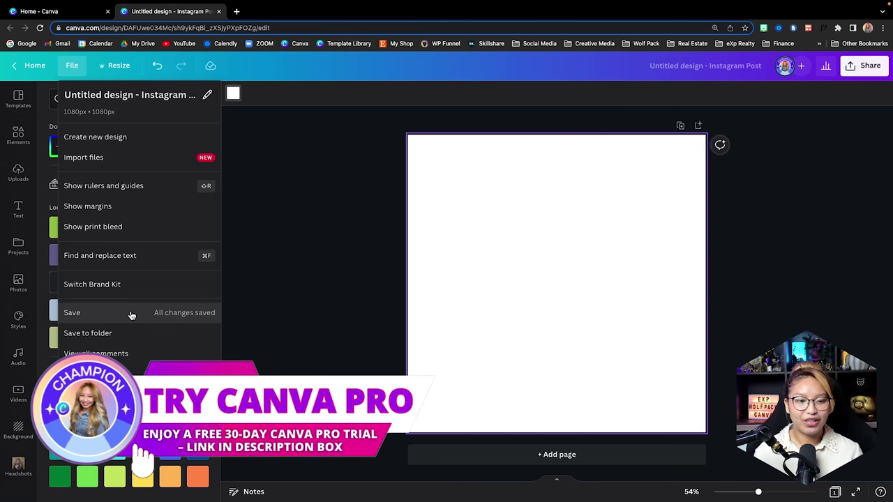
{"action": "left_click", "coordinate": [132, 334]}
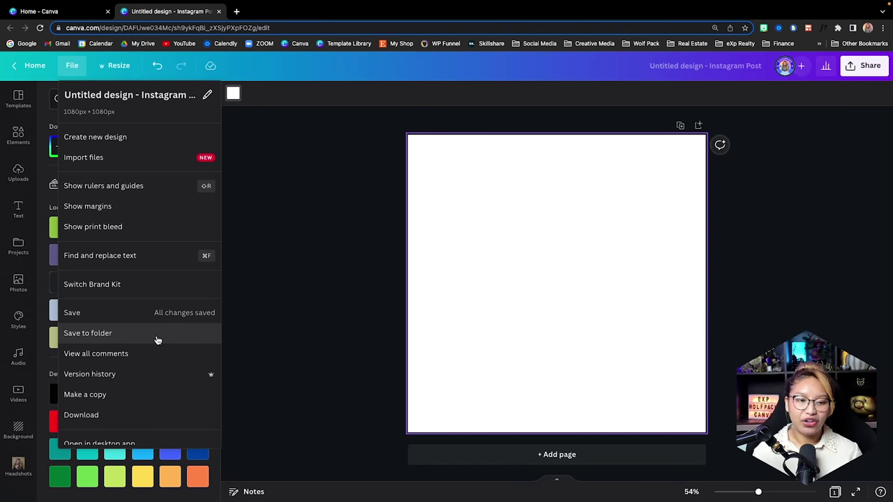
{"action": "left_click", "coordinate": [157, 340]}
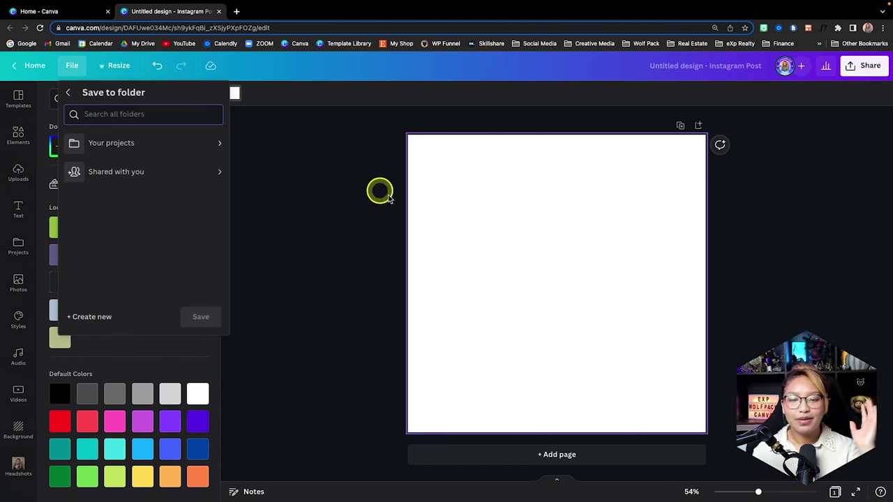
{"action": "left_click", "coordinate": [172, 116]}
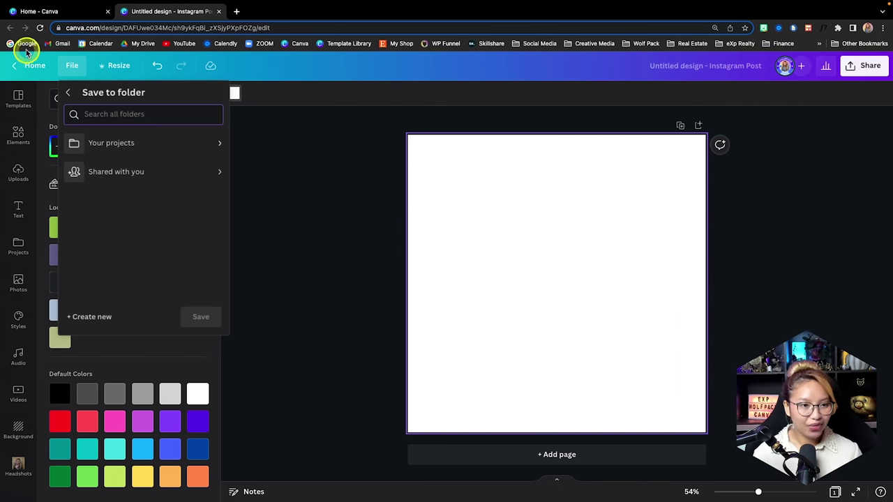
{"action": "left_click", "coordinate": [72, 65]}
Review the design's version history and close it.
{"action": "left_click", "coordinate": [75, 64]}
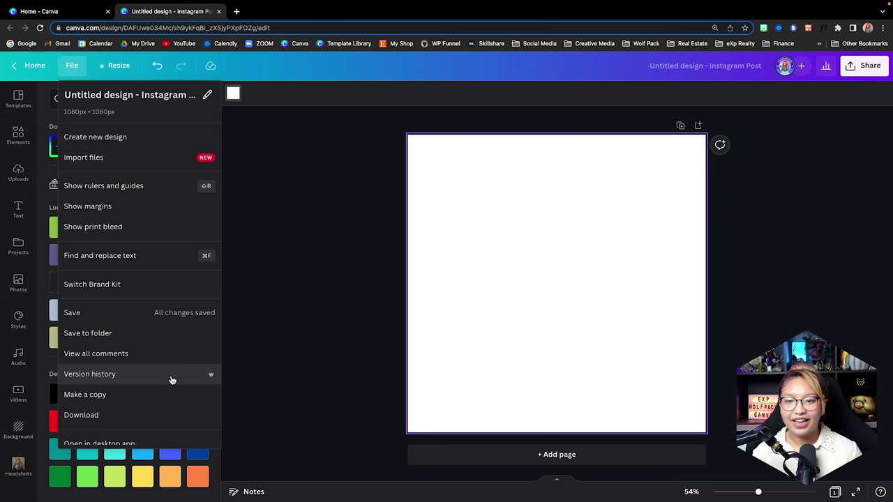
{"action": "left_click", "coordinate": [172, 380]}
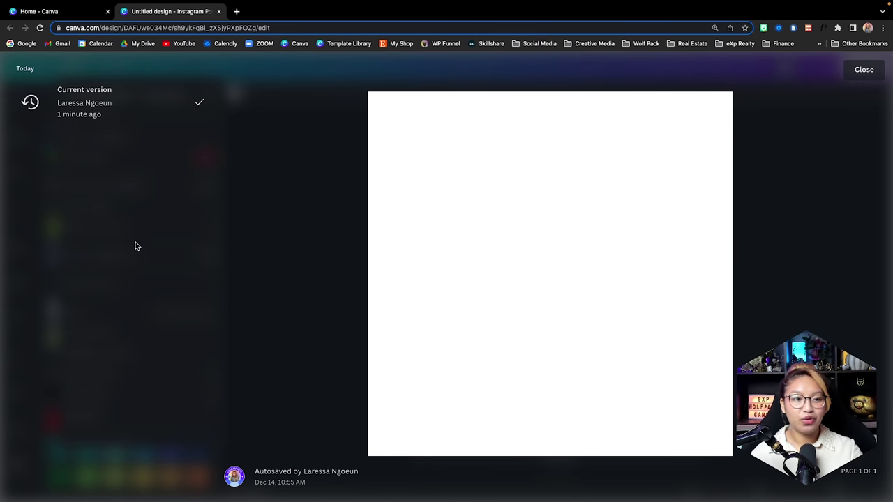
{"action": "left_click", "coordinate": [99, 182]}
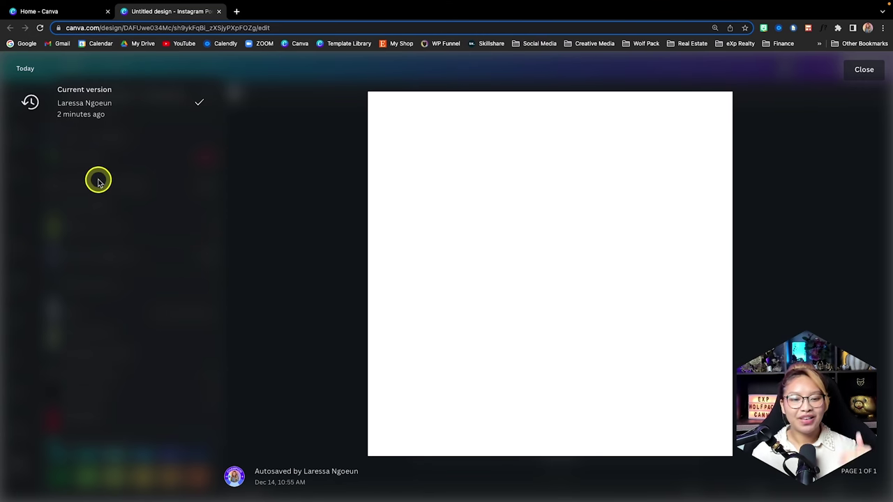
{"action": "left_click", "coordinate": [865, 72]}
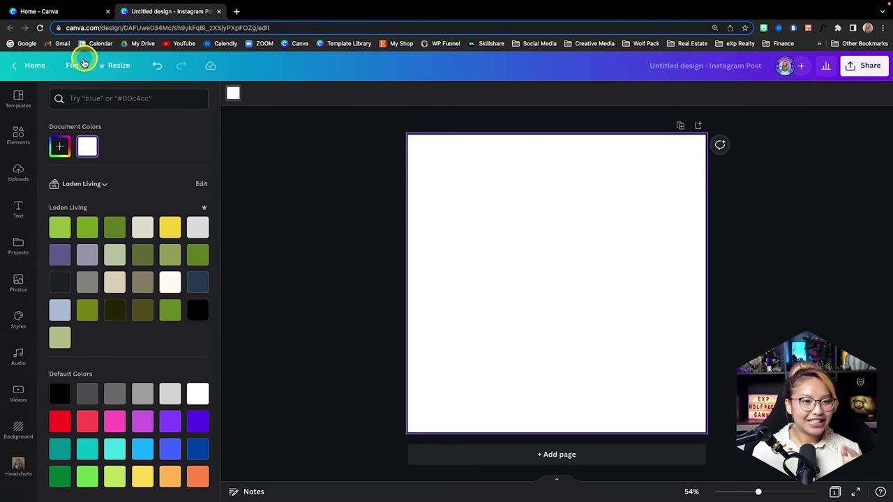
Make a copy of the design, return to the original and close the copy.
{"action": "left_click", "coordinate": [73, 66]}
{"action": "scroll", "coordinate": [146, 303], "scroll_direction": "down", "scroll_amount": 1}
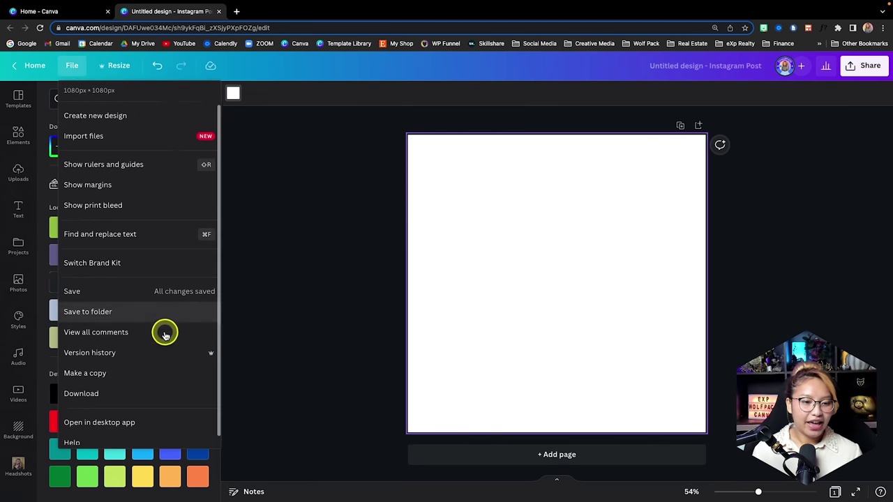
{"action": "left_click", "coordinate": [85, 366]}
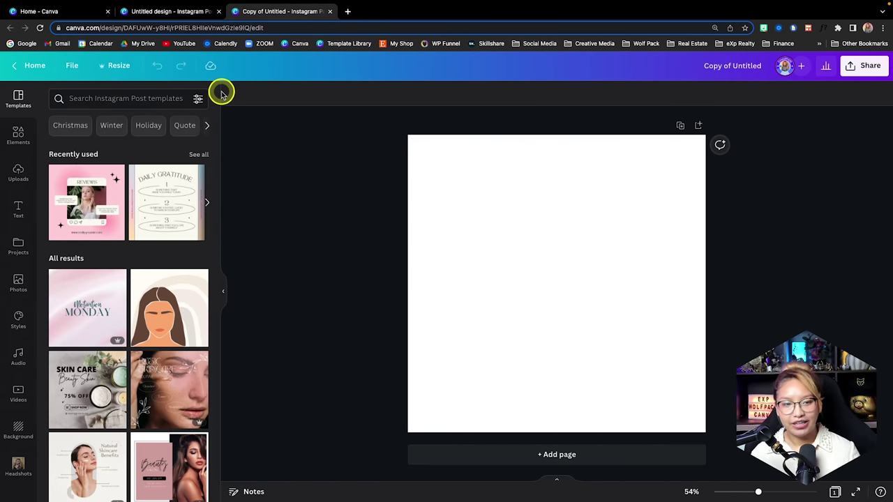
{"action": "left_click", "coordinate": [179, 11]}
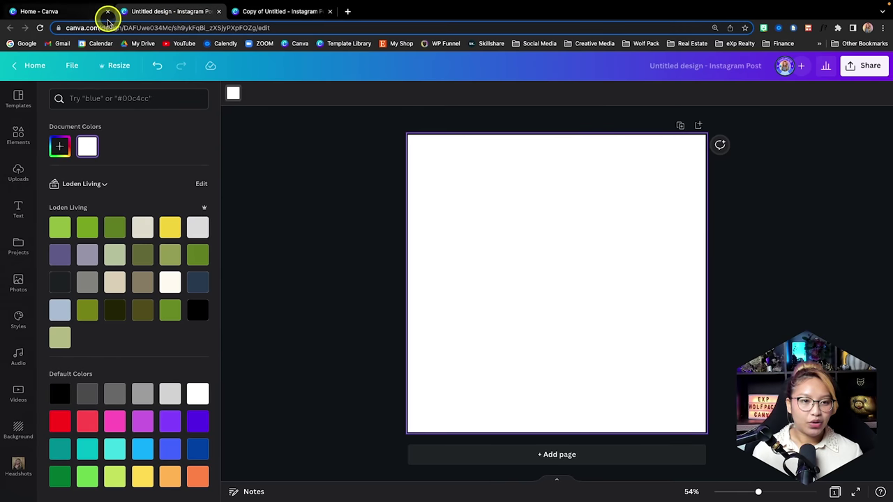
{"action": "left_click", "coordinate": [75, 65]}
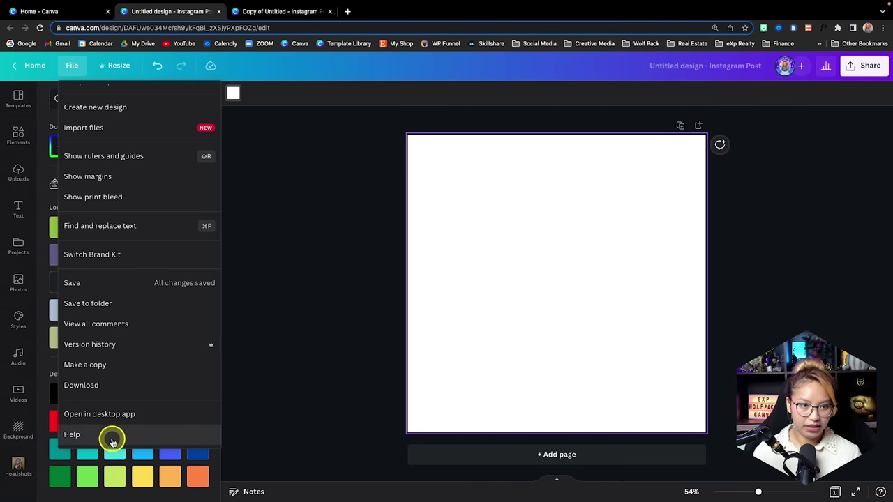
{"action": "left_click", "coordinate": [330, 11]}
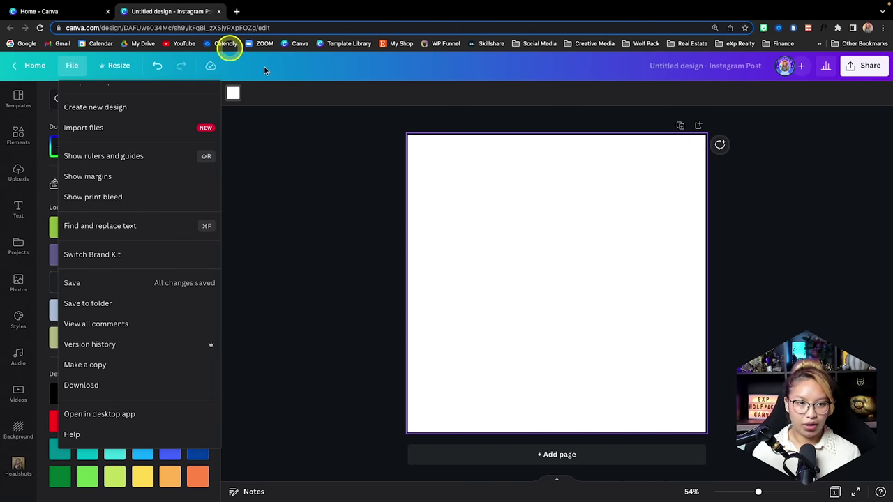
Create a resized copy of the blank post as an Instagram Story at 1080 × 1920 px.
{"action": "left_click", "coordinate": [112, 68]}
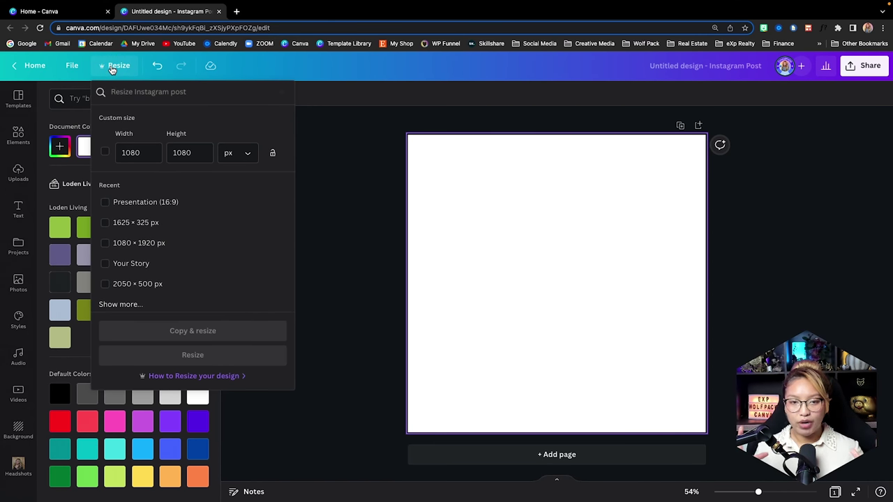
{"action": "scroll", "coordinate": [167, 227], "scroll_direction": "down", "scroll_amount": 5}
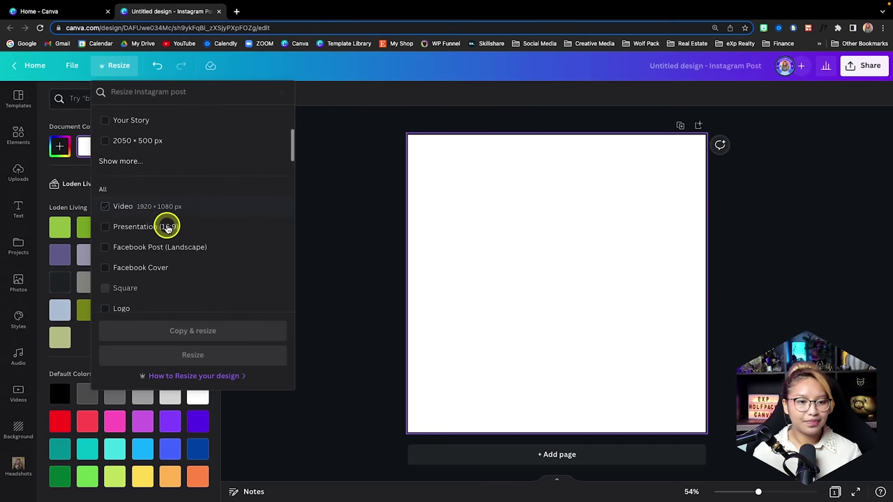
{"action": "scroll", "coordinate": [168, 226], "scroll_direction": "down", "scroll_amount": 2}
{"action": "left_click", "coordinate": [161, 225]}
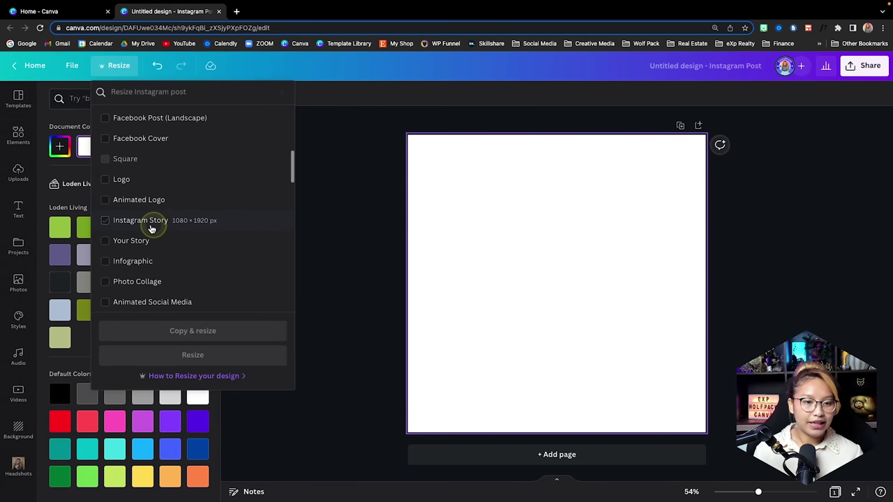
{"action": "left_click", "coordinate": [106, 222]}
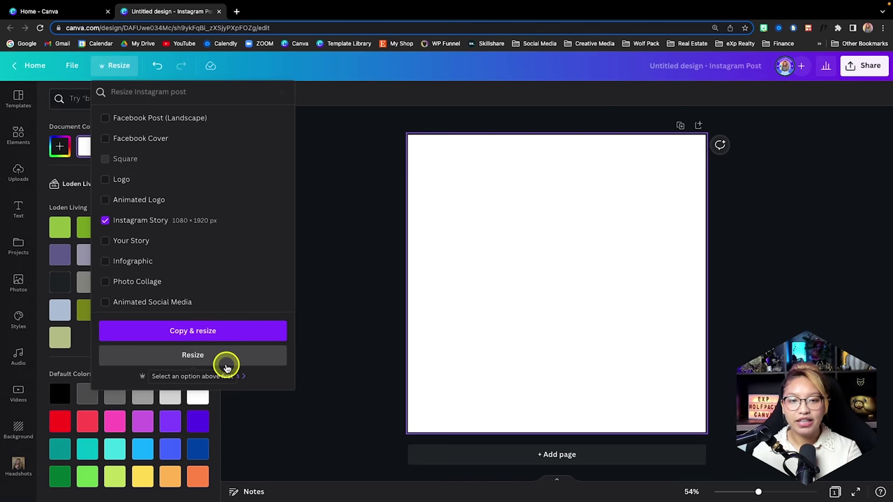
{"action": "left_click", "coordinate": [239, 333]}
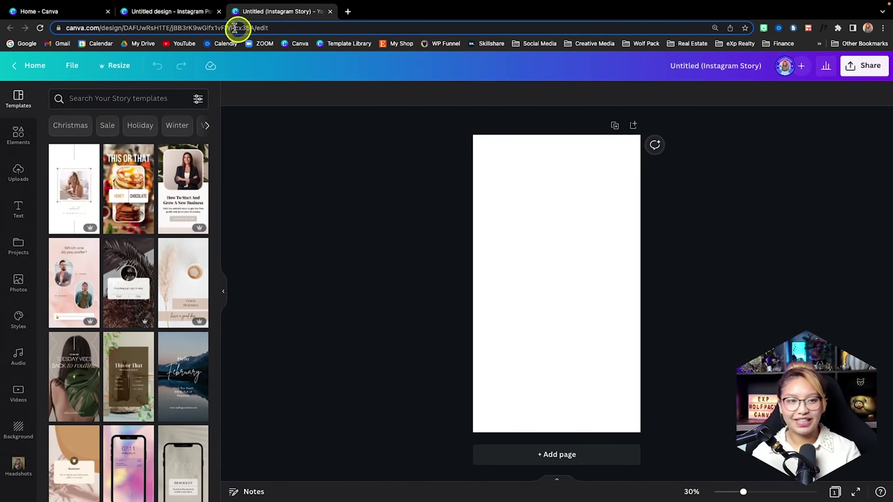
Return to the original Instagram Post design and rename it Example.
{"action": "left_click", "coordinate": [184, 11]}
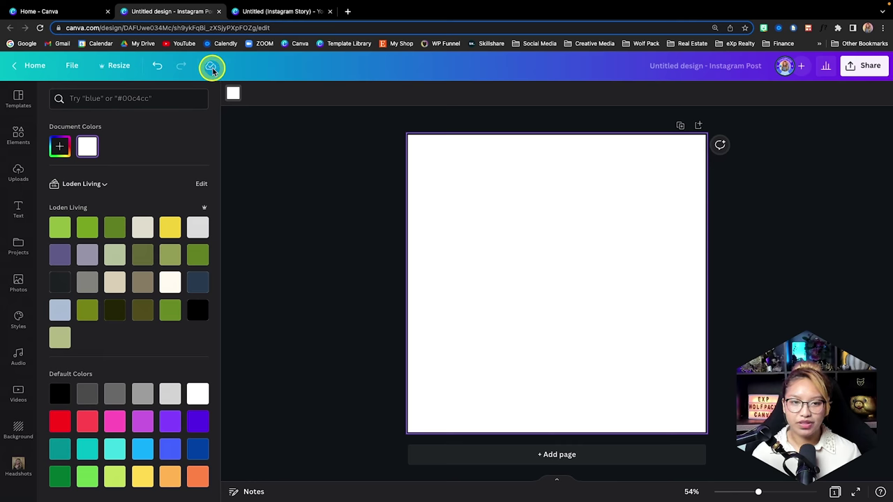
{"action": "left_click", "coordinate": [677, 66]}
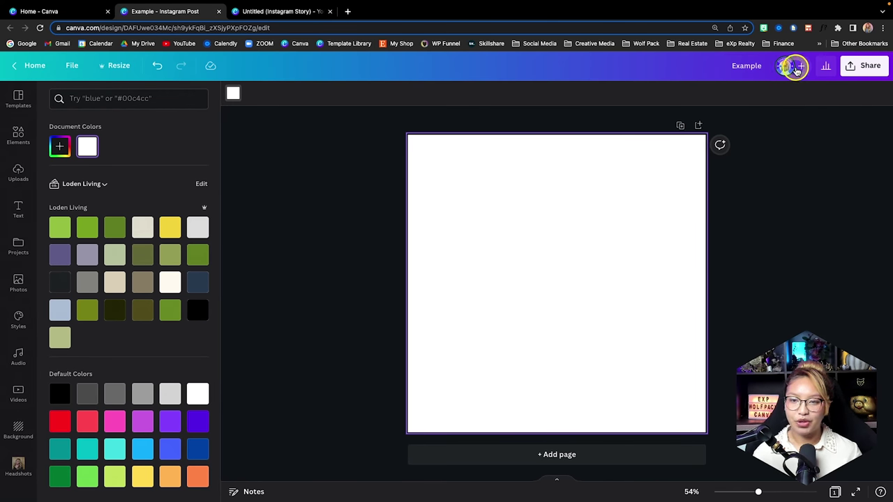
View the design's sharing options, close them and open its Insights on views.
{"action": "left_click", "coordinate": [803, 68]}
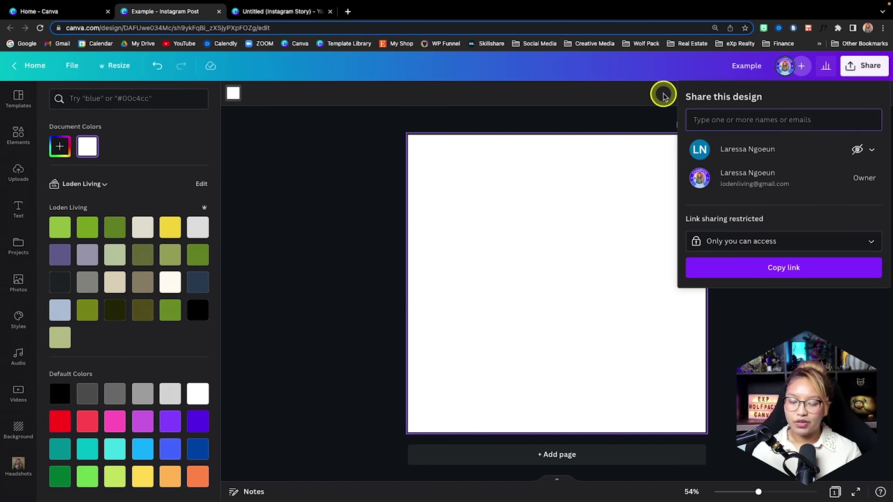
{"action": "left_click", "coordinate": [720, 67]}
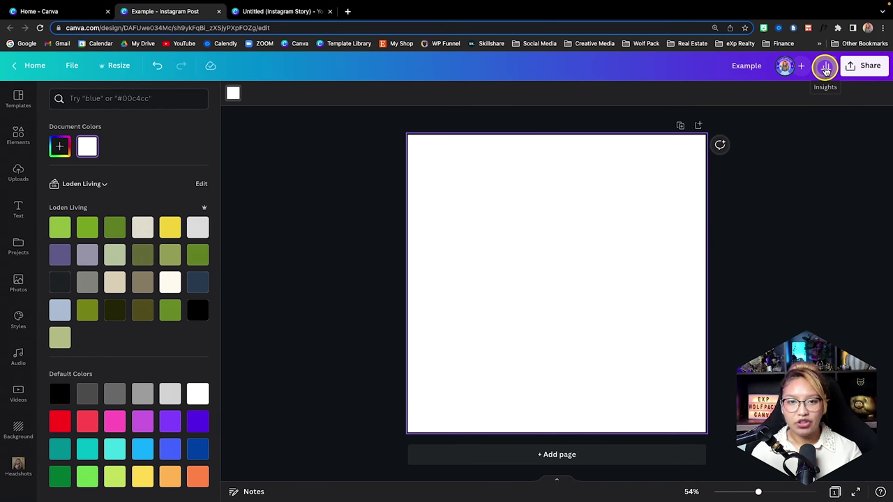
{"action": "left_click", "coordinate": [825, 68]}
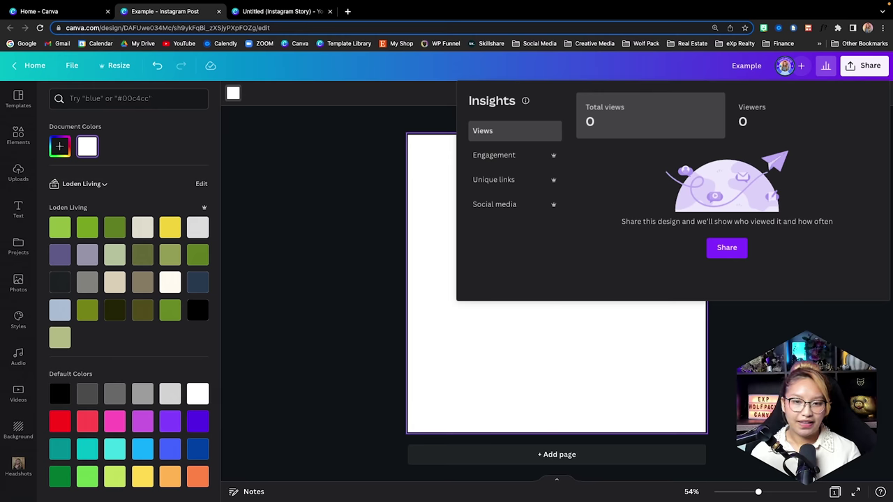
Close the Insights and view the design's sharing options again, closing them without changes.
{"action": "left_click", "coordinate": [807, 296]}
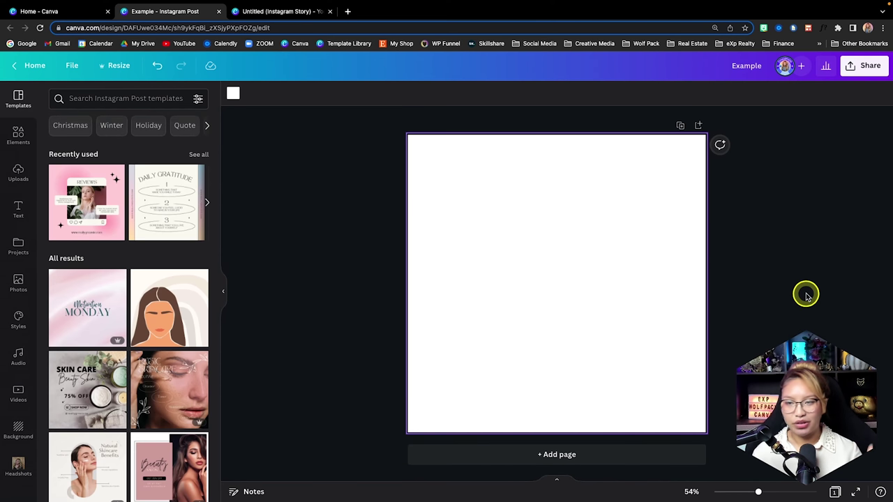
{"action": "left_click", "coordinate": [856, 67]}
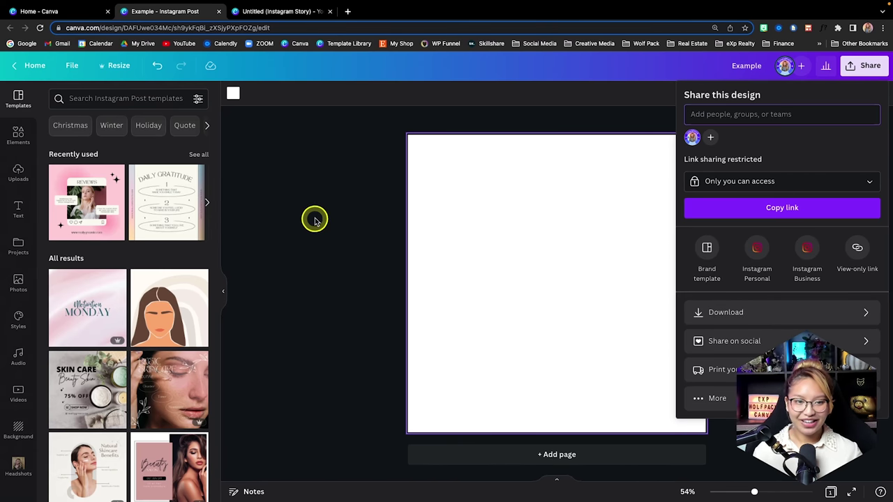
{"action": "left_click", "coordinate": [333, 271]}
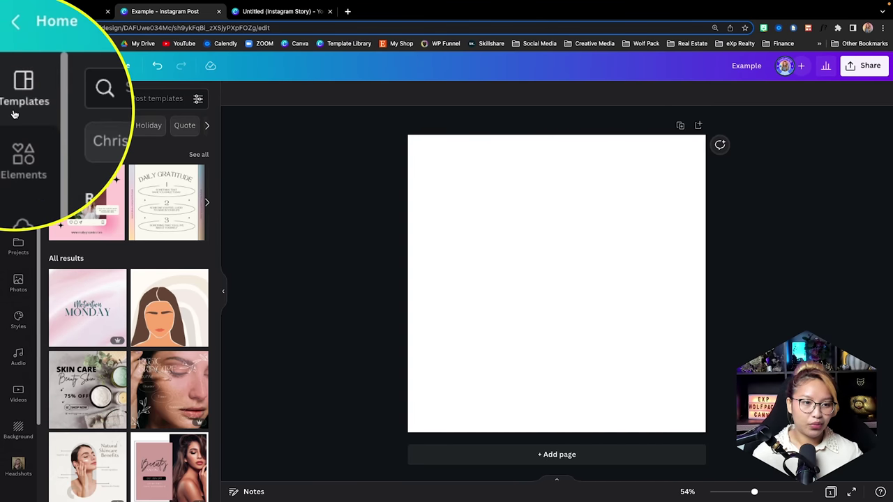
Browse the Instagram Post templates, search them for real estate and look through the designs.
{"action": "scroll", "coordinate": [155, 200], "scroll_direction": "down", "scroll_amount": 5}
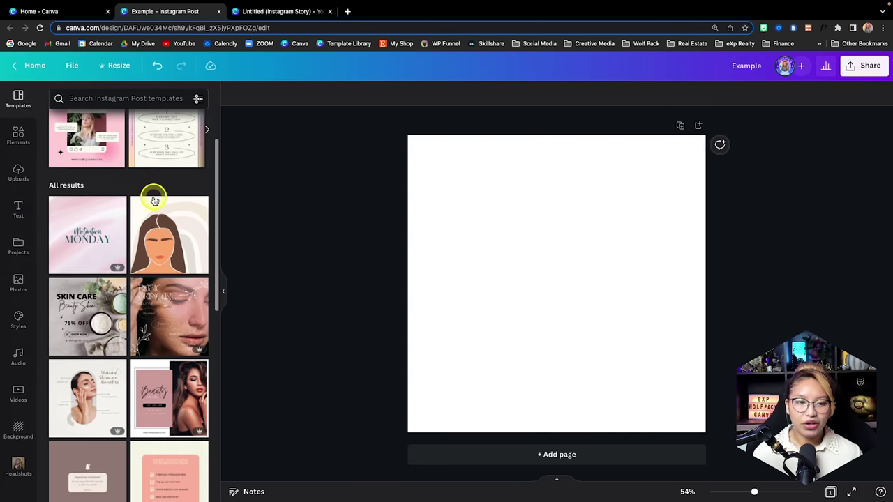
{"action": "scroll", "coordinate": [154, 201], "scroll_direction": "down", "scroll_amount": 5}
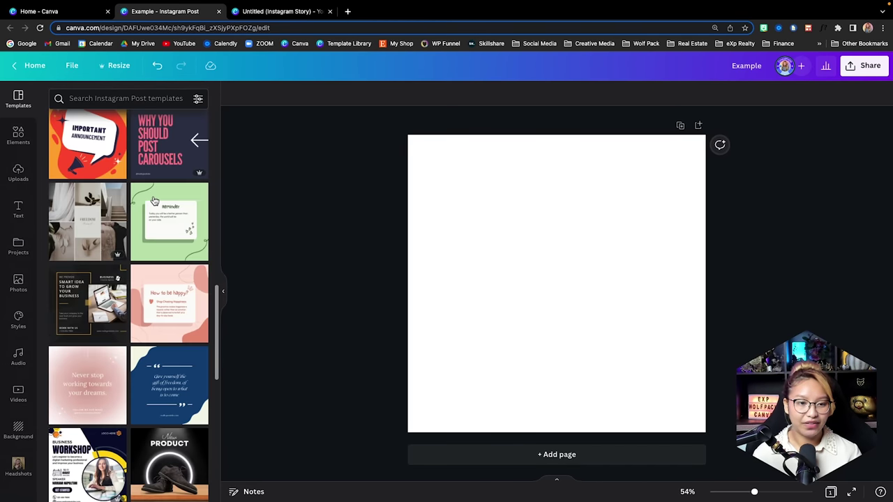
{"action": "scroll", "coordinate": [154, 200], "scroll_direction": "up", "scroll_amount": 10}
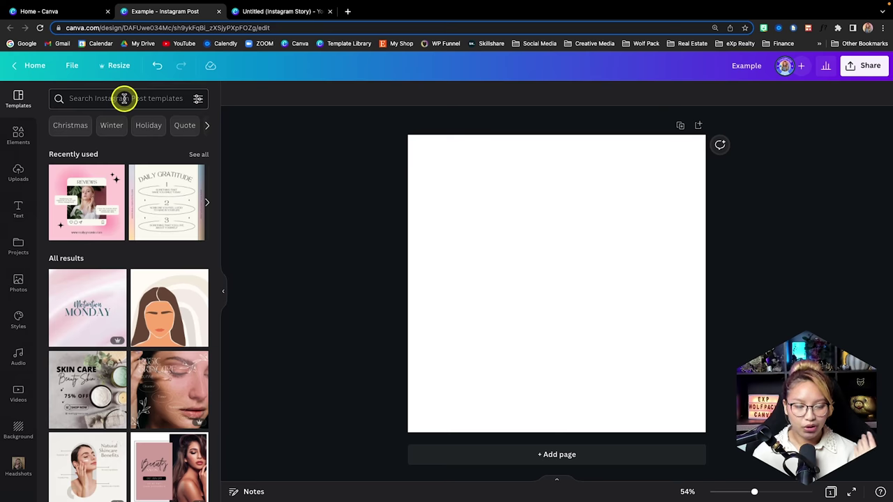
{"action": "left_click", "coordinate": [124, 98]}
{"action": "type", "text": "real estate"}
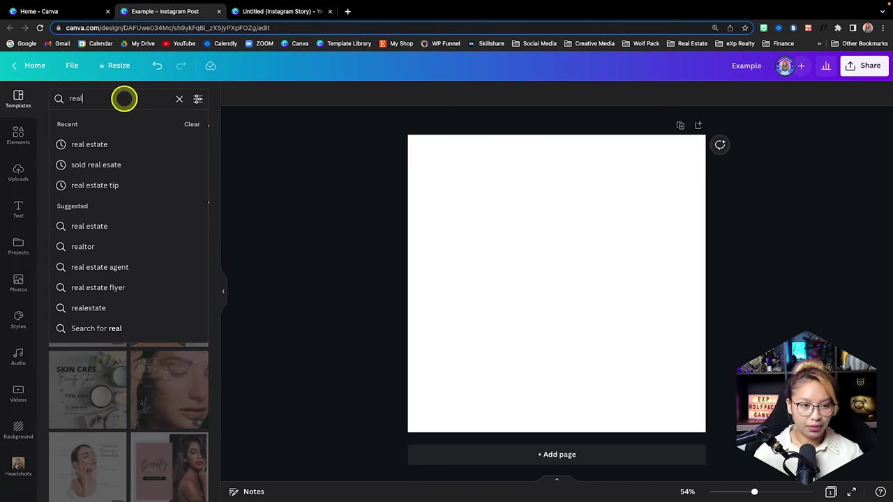
{"action": "key", "text": "Return"}
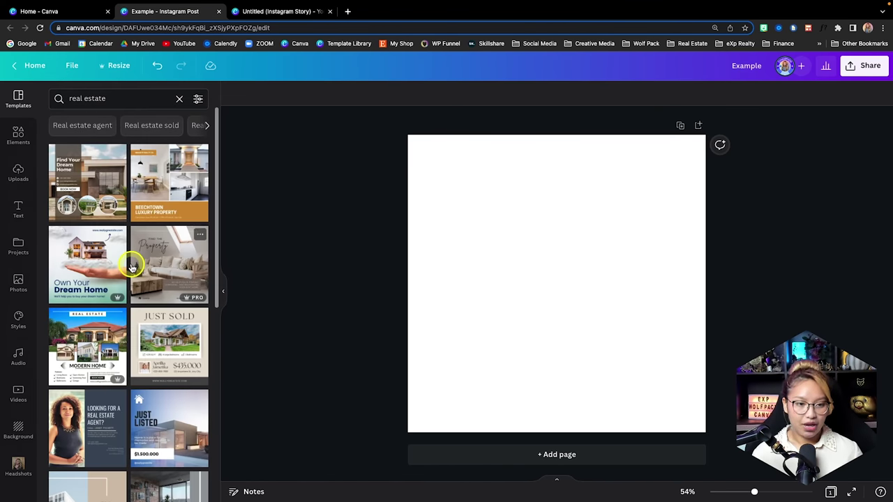
{"action": "scroll", "coordinate": [132, 259], "scroll_direction": "down", "scroll_amount": 4}
Search the templates for fashion instead and look through the designs.
{"action": "left_click", "coordinate": [123, 98]}
{"action": "key", "text": "super+a"}
{"action": "type", "text": "fashion"}
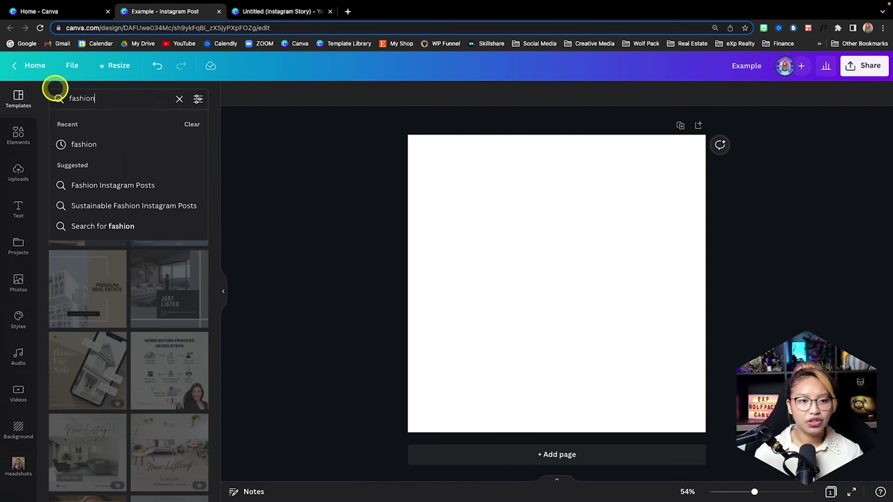
{"action": "key", "text": "Return"}
{"action": "scroll", "coordinate": [126, 217], "scroll_direction": "down", "scroll_amount": 1}
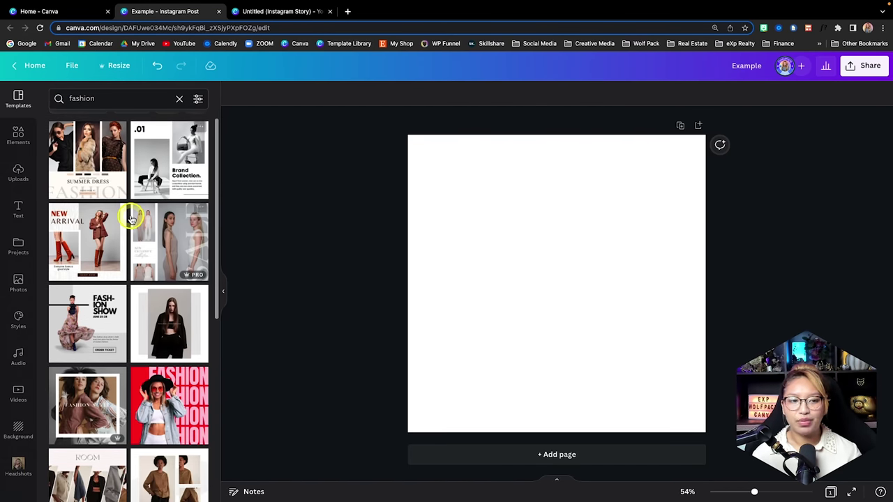
{"action": "scroll", "coordinate": [133, 195], "scroll_direction": "down", "scroll_amount": 1}
Search the templates for sale, try the pink "We have big news to share!!!" template on the page and undo it.
{"action": "left_click", "coordinate": [59, 95]}
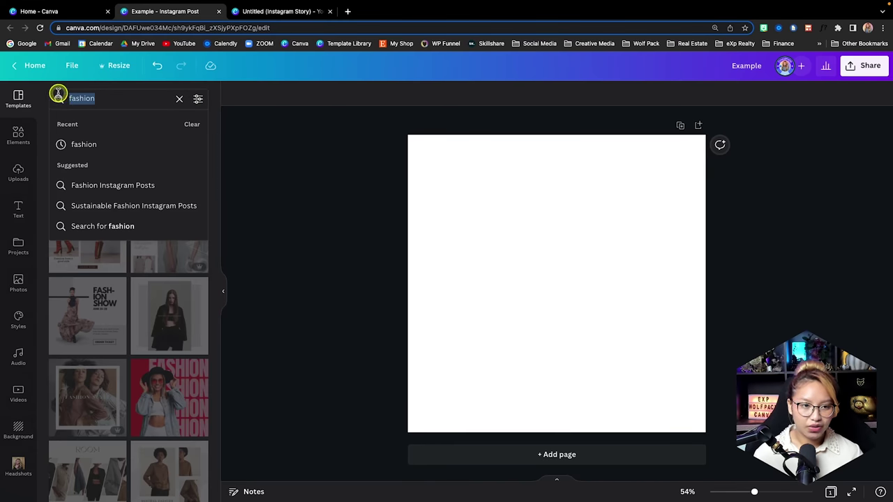
{"action": "type", "text": "sale"}
{"action": "key", "text": "Return"}
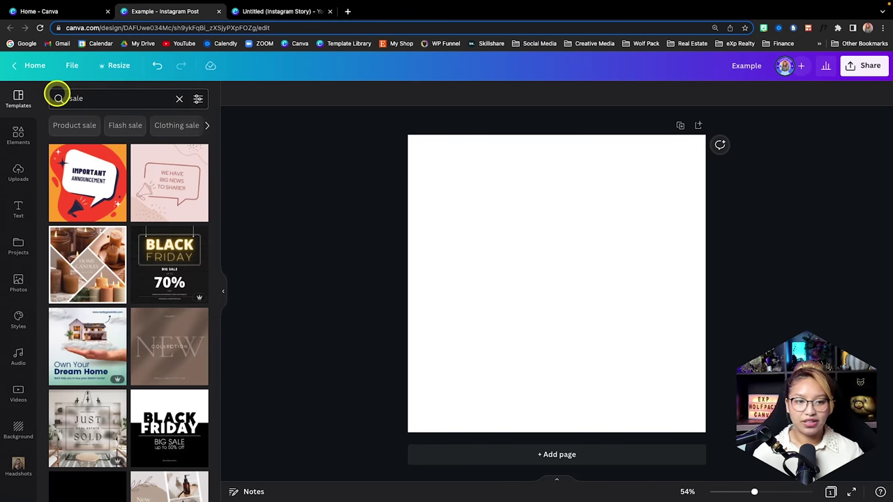
{"action": "left_click", "coordinate": [161, 182]}
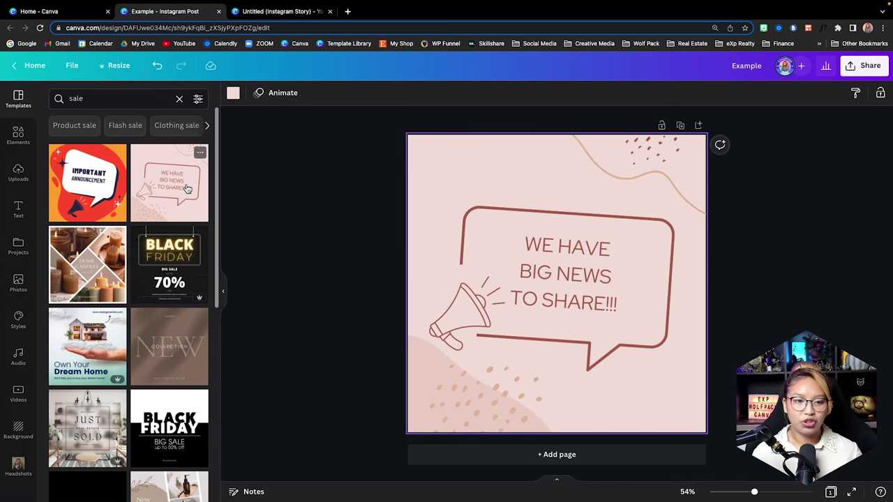
{"action": "left_click", "coordinate": [157, 66]}
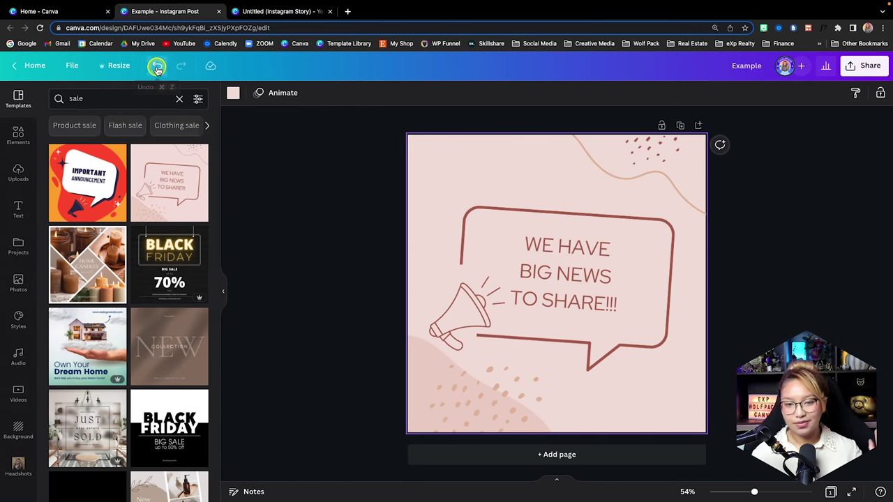
Look through all the available lines and shapes in the design elements and return to the elements overview.
{"action": "left_click", "coordinate": [19, 137]}
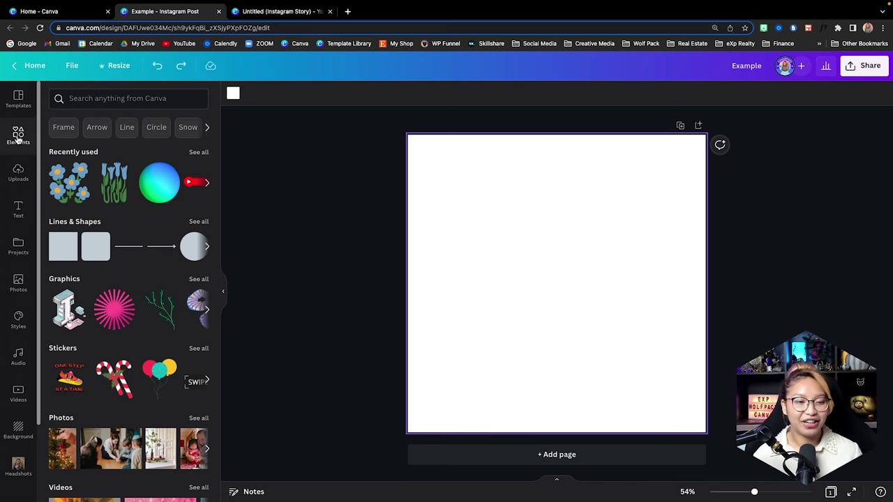
{"action": "scroll", "coordinate": [98, 199], "scroll_direction": "down", "scroll_amount": 2}
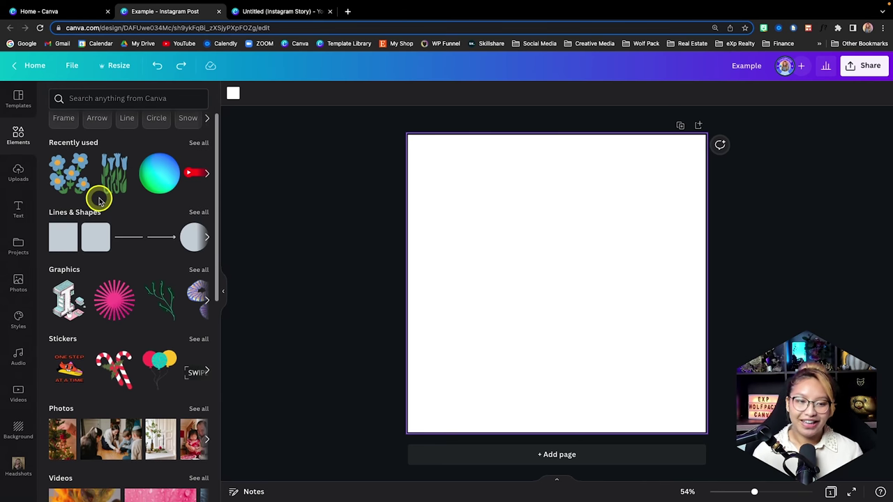
{"action": "left_click", "coordinate": [200, 172]}
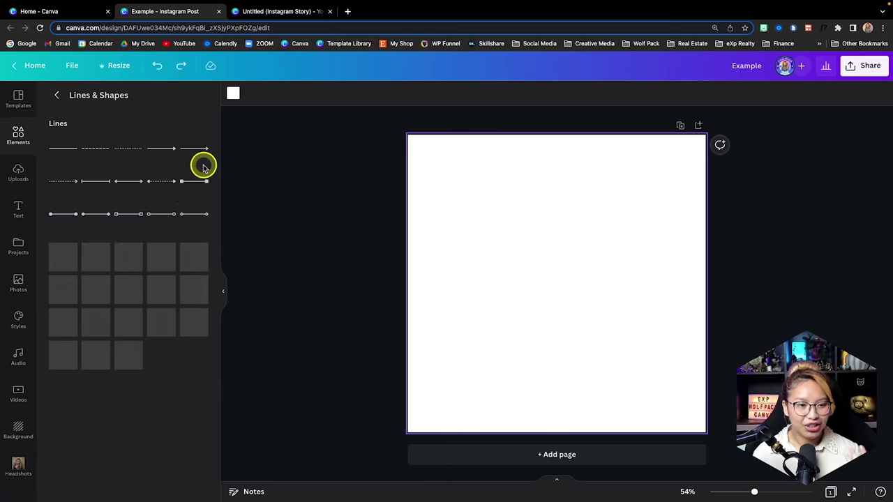
{"action": "scroll", "coordinate": [166, 213], "scroll_direction": "down", "scroll_amount": 2}
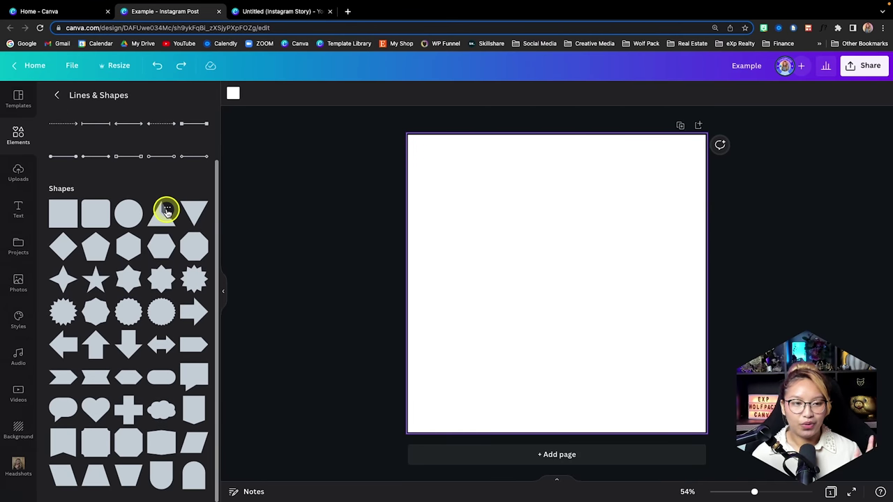
{"action": "scroll", "coordinate": [171, 210], "scroll_direction": "up", "scroll_amount": 2}
{"action": "left_click", "coordinate": [62, 97]}
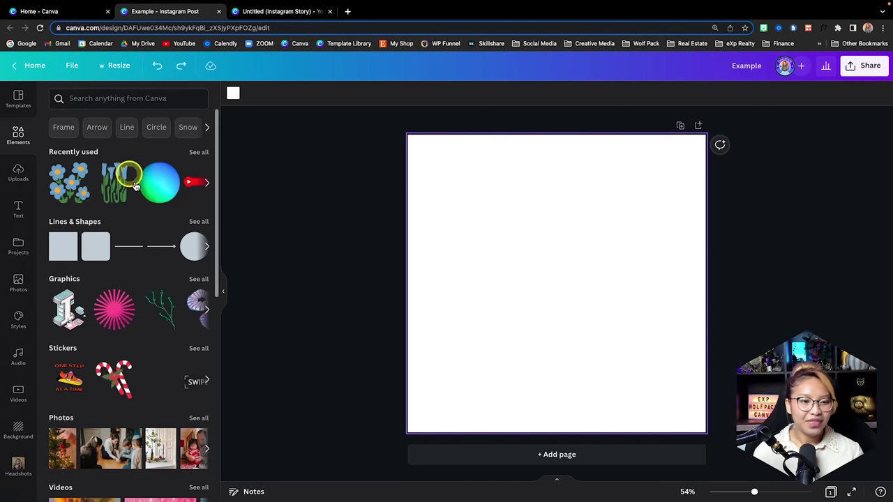
Look through the full set of graphics and their collections, and return to the elements overview.
{"action": "scroll", "coordinate": [201, 240], "scroll_direction": "down", "scroll_amount": 1}
{"action": "left_click", "coordinate": [199, 224]}
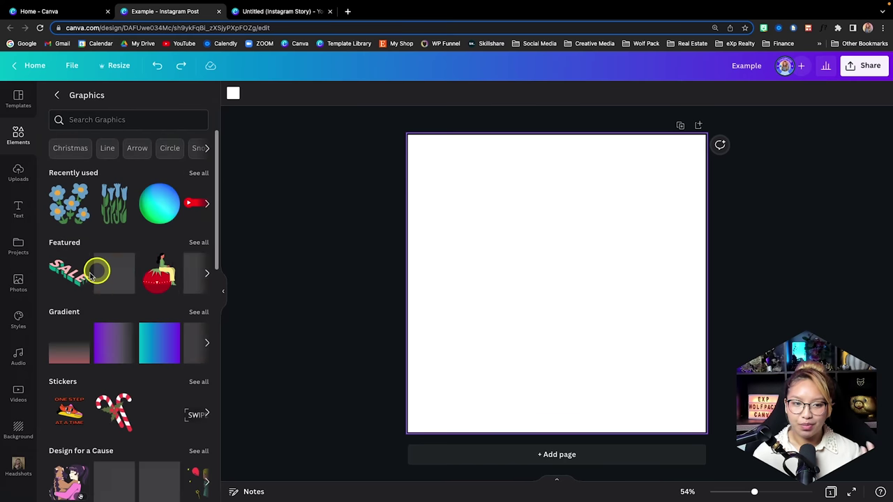
{"action": "scroll", "coordinate": [104, 279], "scroll_direction": "down", "scroll_amount": 5}
{"action": "scroll", "coordinate": [101, 276], "scroll_direction": "down", "scroll_amount": 5}
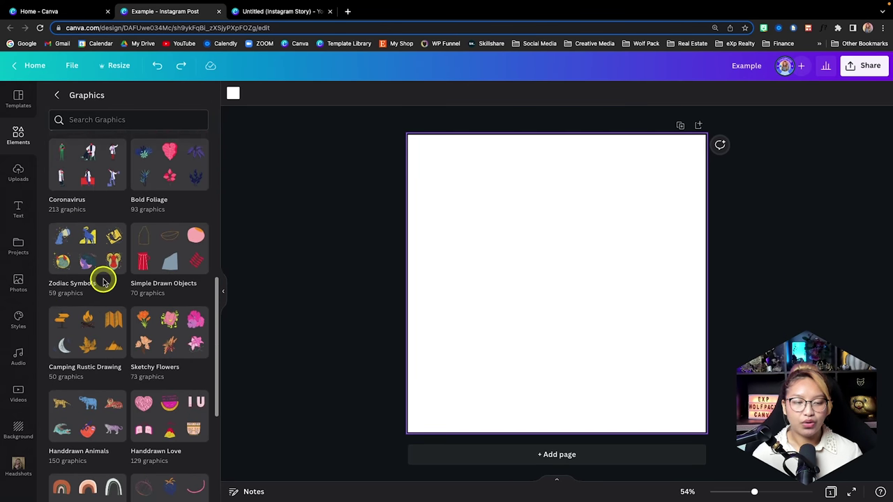
{"action": "left_click", "coordinate": [58, 96]}
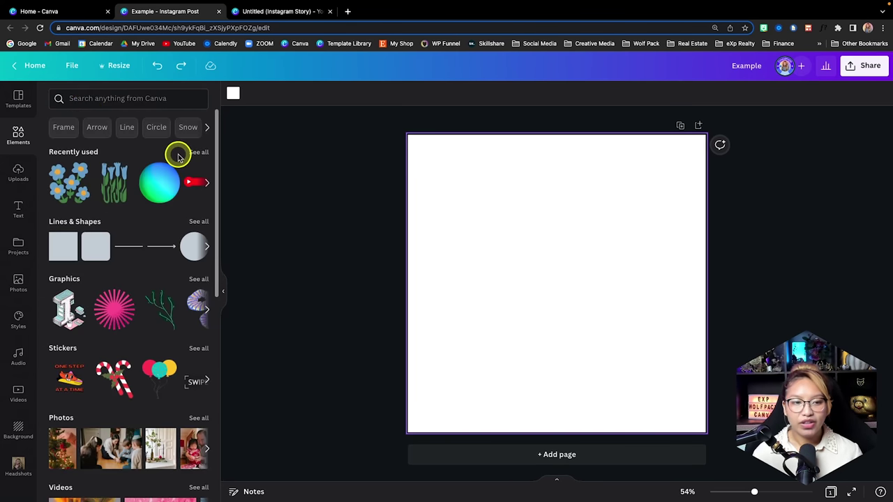
Find the full set of frames among the elements and add the circular frame to the page.
{"action": "scroll", "coordinate": [135, 222], "scroll_direction": "down", "scroll_amount": 10}
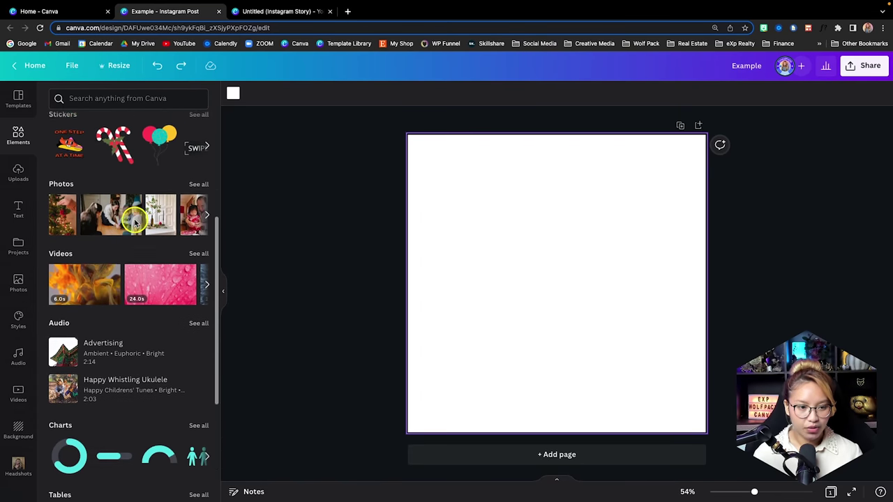
{"action": "scroll", "coordinate": [136, 221], "scroll_direction": "down", "scroll_amount": 3}
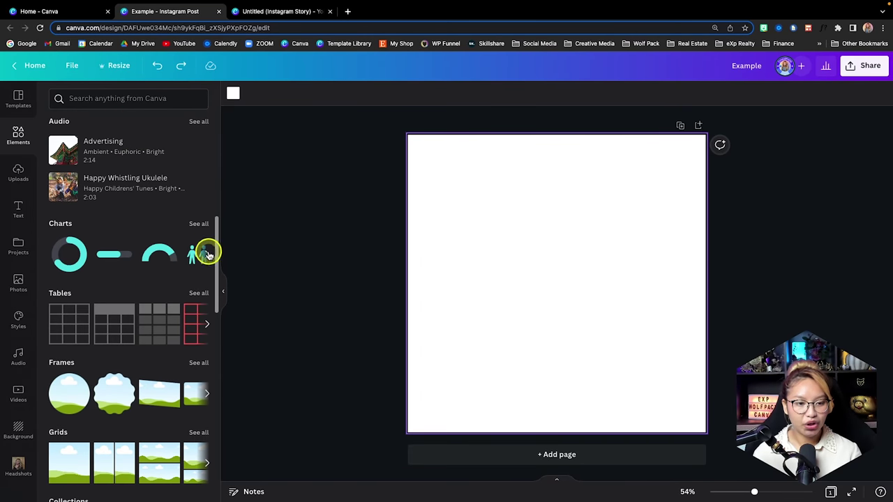
{"action": "scroll", "coordinate": [132, 336], "scroll_direction": "down", "scroll_amount": 3}
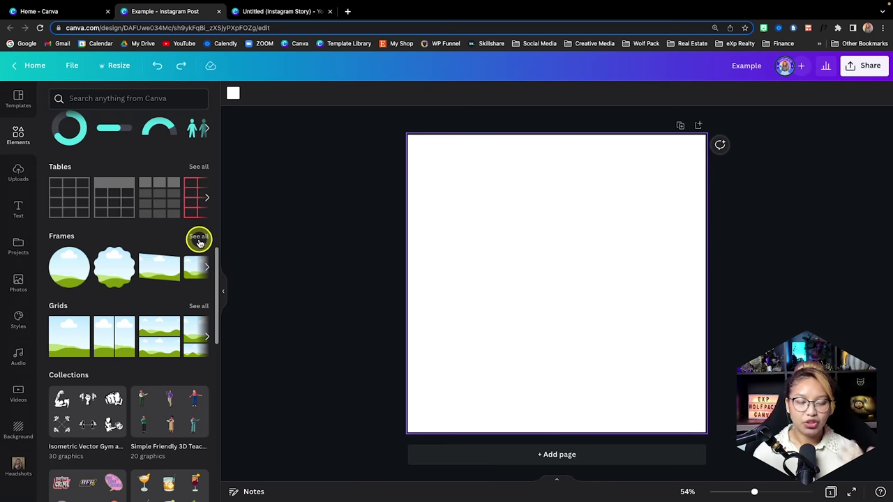
{"action": "left_click", "coordinate": [199, 237]}
{"action": "scroll", "coordinate": [162, 240], "scroll_direction": "down", "scroll_amount": 1}
{"action": "scroll", "coordinate": [164, 243], "scroll_direction": "up", "scroll_amount": 1}
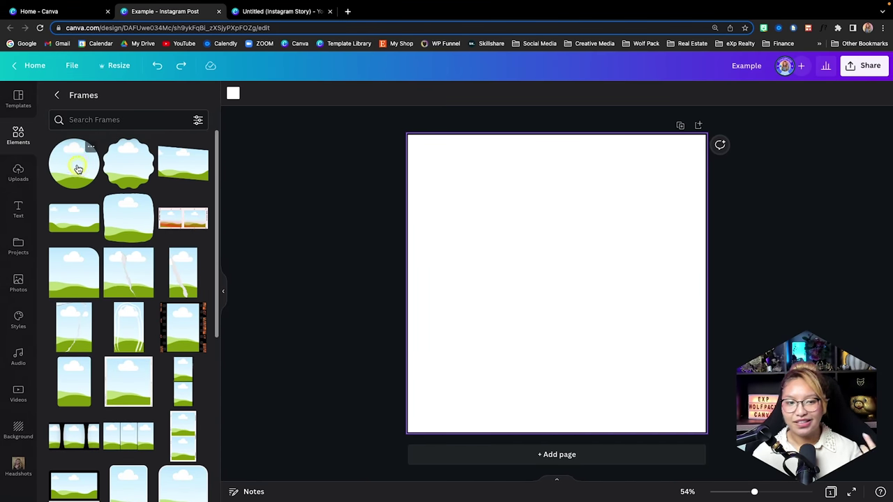
{"action": "left_click", "coordinate": [78, 169]}
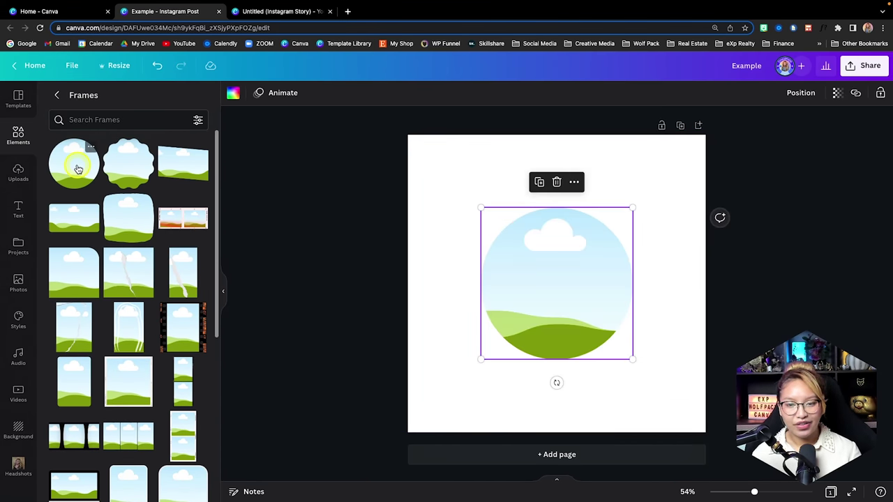
View the uploaded images and the dialog for uploading files, cancelling it without choosing a file.
{"action": "left_click", "coordinate": [19, 175]}
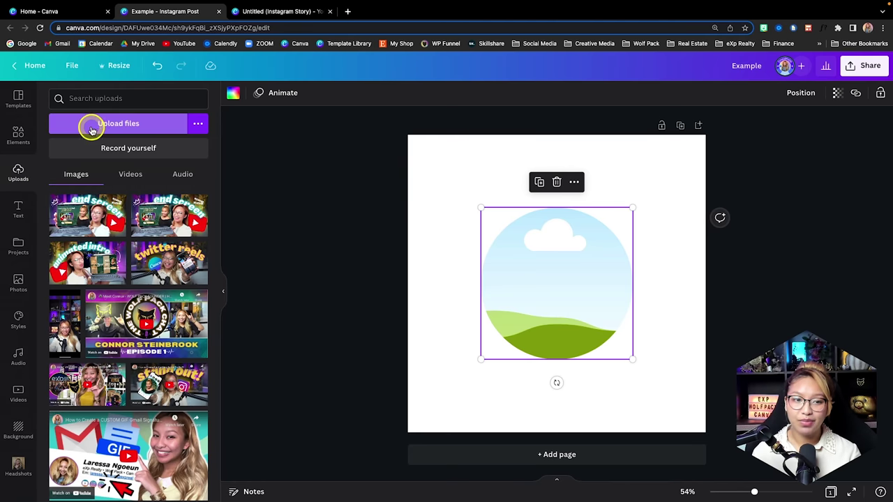
{"action": "left_click", "coordinate": [122, 126]}
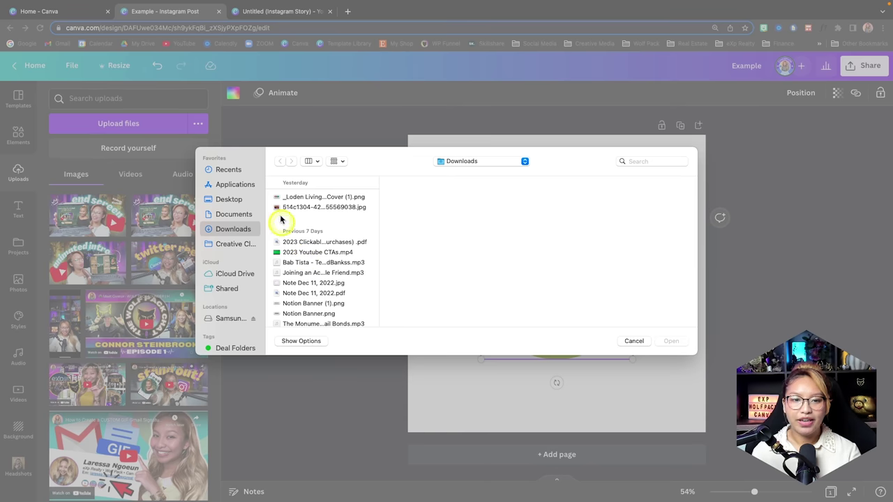
{"action": "left_click", "coordinate": [634, 341]}
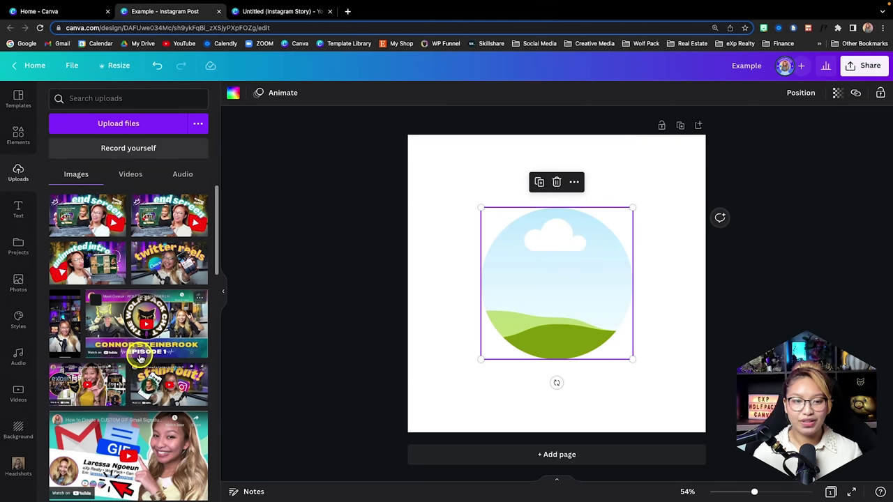
Try placing and repositioning the uploaded end screen image inside the circular frame, and delete it from the frame.
{"action": "left_click_drag", "start_coordinate": [84, 225], "coordinate": [691, 300]}
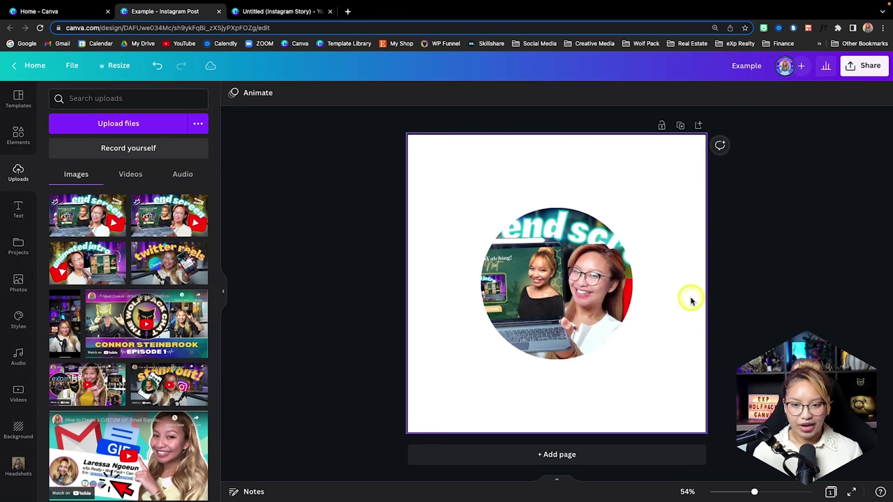
{"action": "double_click", "coordinate": [541, 282]}
{"action": "left_click_drag", "start_coordinate": [541, 283], "coordinate": [578, 289]}
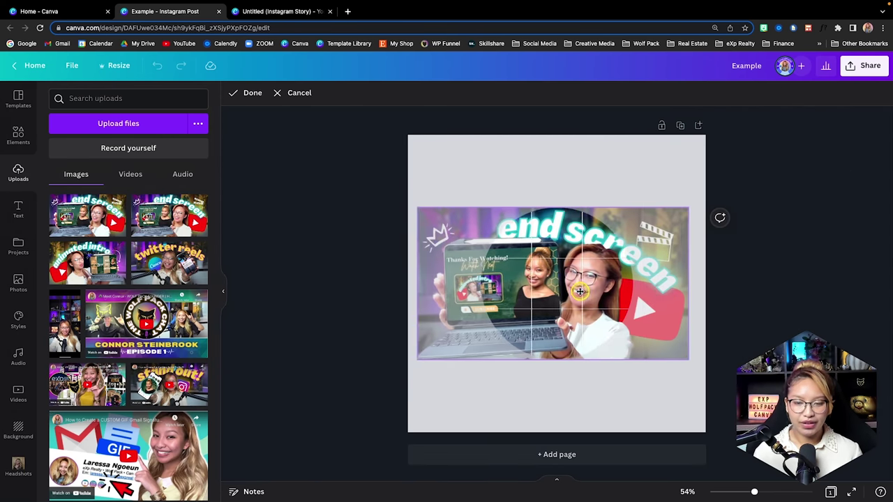
{"action": "left_click", "coordinate": [508, 186]}
{"action": "key", "text": "Delete"}
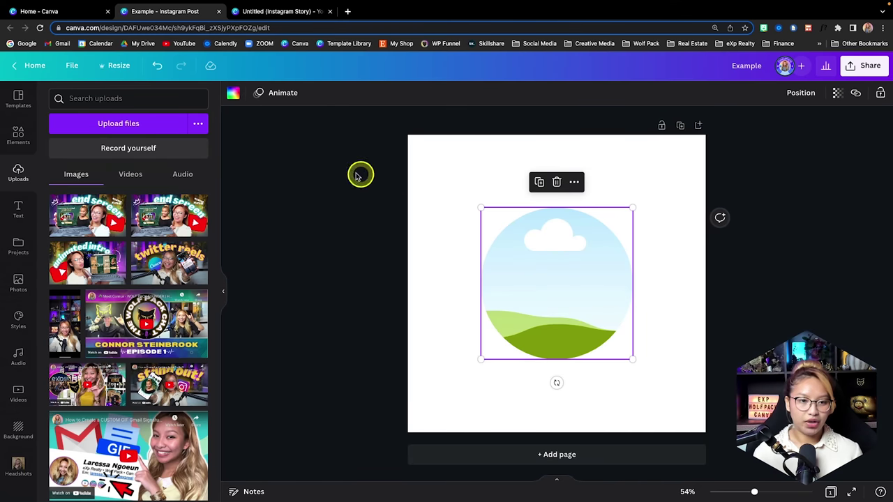
Fill the circular frame with the uploaded 2.9 s "Link in Bio" video and deselect it.
{"action": "left_click", "coordinate": [133, 174]}
{"action": "left_click_drag", "start_coordinate": [183, 224], "coordinate": [564, 257]}
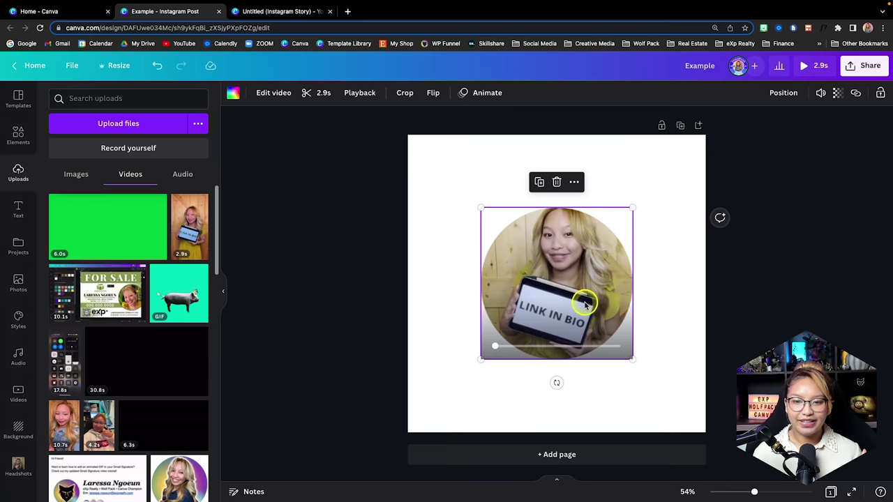
{"action": "left_click", "coordinate": [672, 370]}
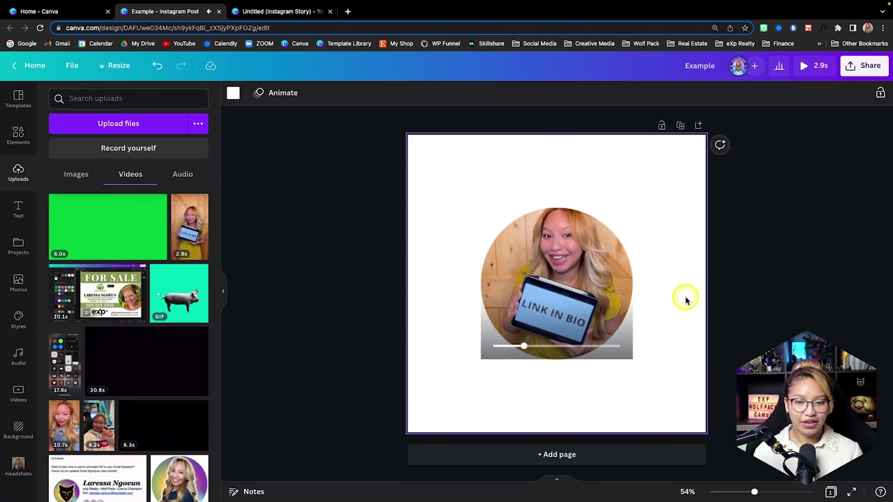
Remove the "Link in Bio" video from the circular frame, return to the full elements overview, and delete the empty frame from the page.
{"action": "left_click", "coordinate": [564, 301]}
{"action": "key", "text": "Delete"}
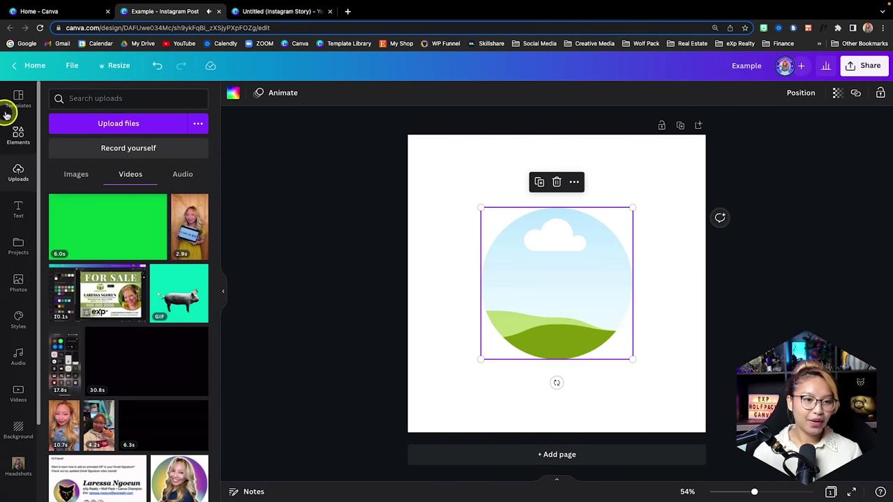
{"action": "left_click", "coordinate": [17, 136]}
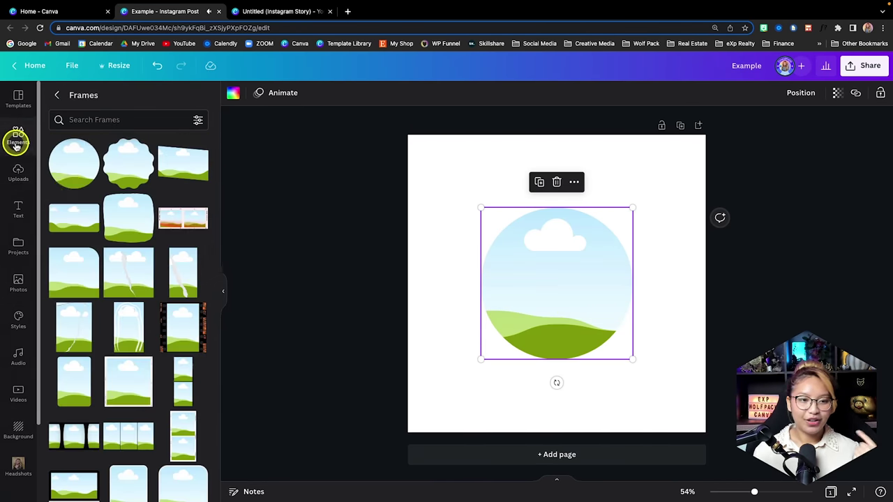
{"action": "left_click", "coordinate": [56, 95]}
{"action": "scroll", "coordinate": [150, 271], "scroll_direction": "down", "scroll_amount": 4}
{"action": "scroll", "coordinate": [149, 271], "scroll_direction": "down", "scroll_amount": 5}
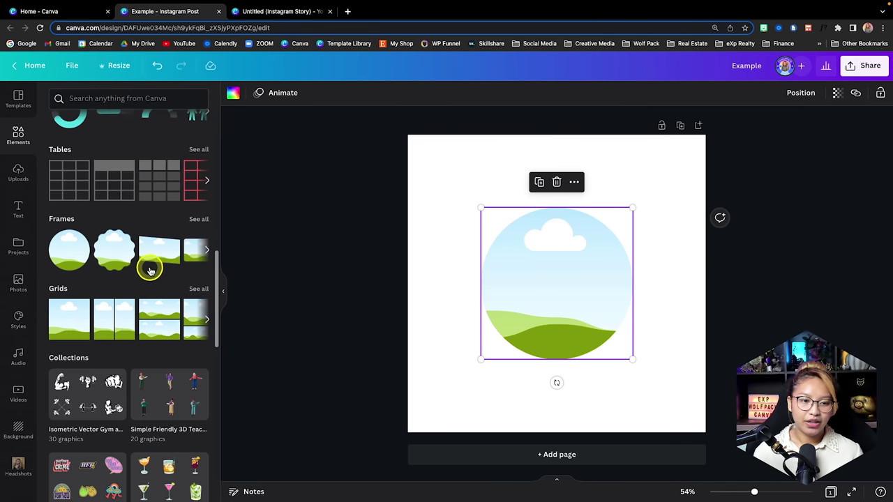
{"action": "key", "text": "Delete"}
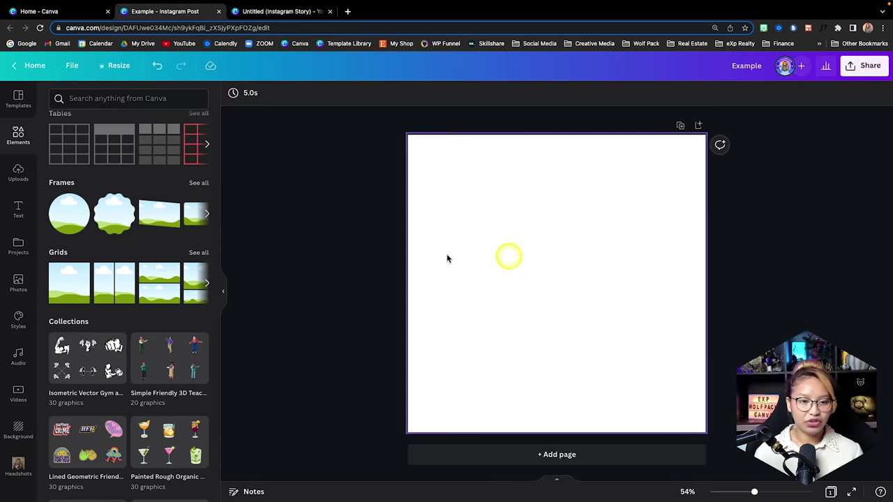
Try the four-column grid from the full set of grids on the page, shrink it from its upper-left corner, and delete it.
{"action": "left_click", "coordinate": [198, 252]}
{"action": "scroll", "coordinate": [197, 255], "scroll_direction": "down", "scroll_amount": 10}
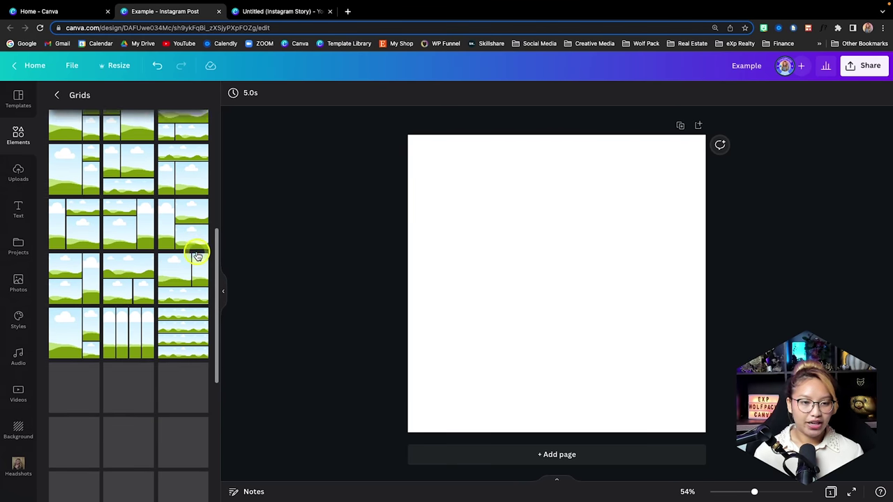
{"action": "left_click", "coordinate": [143, 199]}
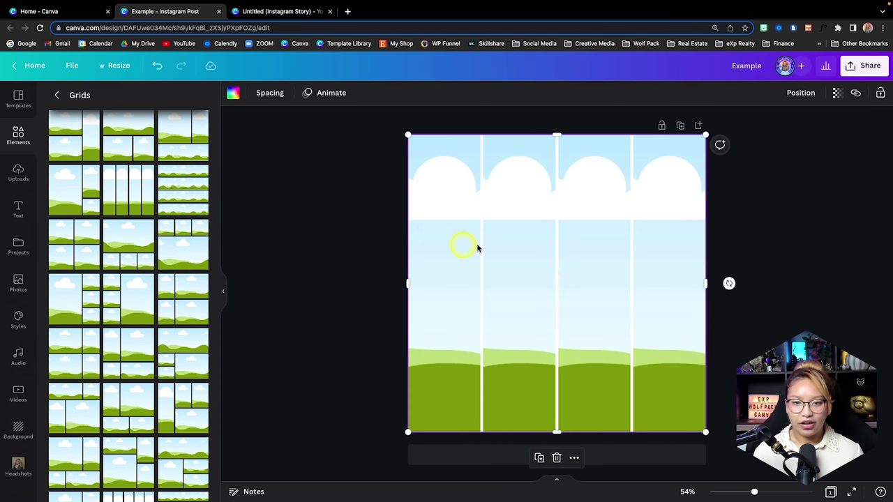
{"action": "left_click_drag", "start_coordinate": [410, 134], "coordinate": [431, 260]}
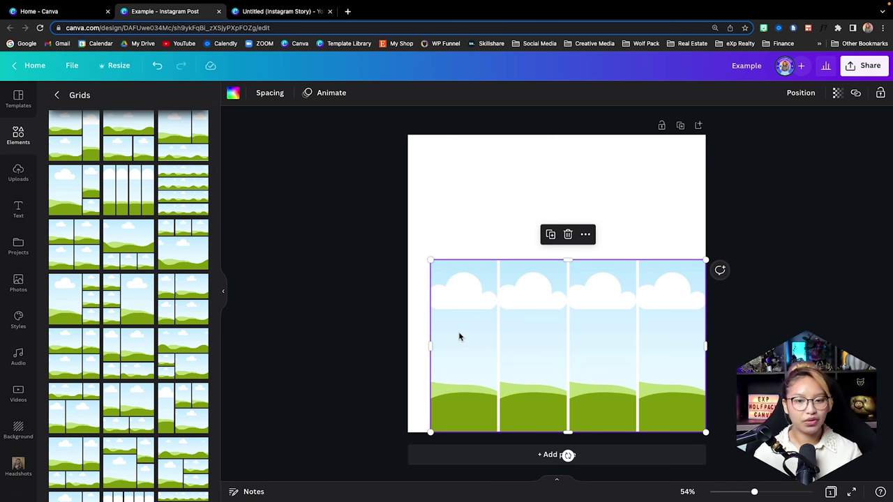
{"action": "key", "text": "Delete"}
Return to the elements overview and look through the graphic collections listed below the grids.
{"action": "left_click", "coordinate": [58, 95]}
{"action": "scroll", "coordinate": [140, 198], "scroll_direction": "down", "scroll_amount": 15}
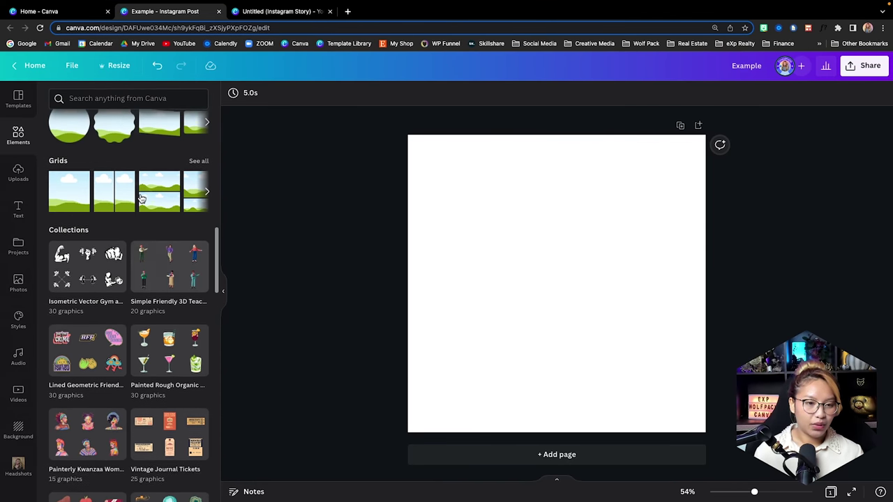
{"action": "scroll", "coordinate": [141, 199], "scroll_direction": "down", "scroll_amount": 8}
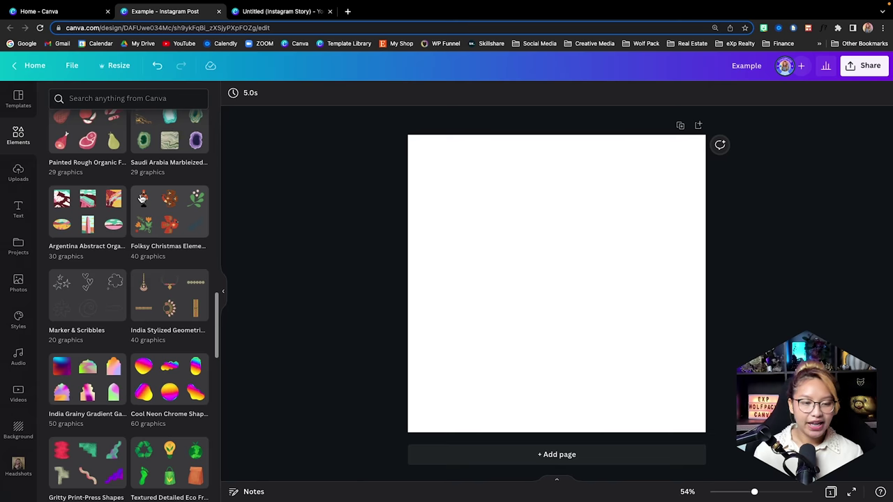
{"action": "scroll", "coordinate": [142, 199], "scroll_direction": "down", "scroll_amount": 7}
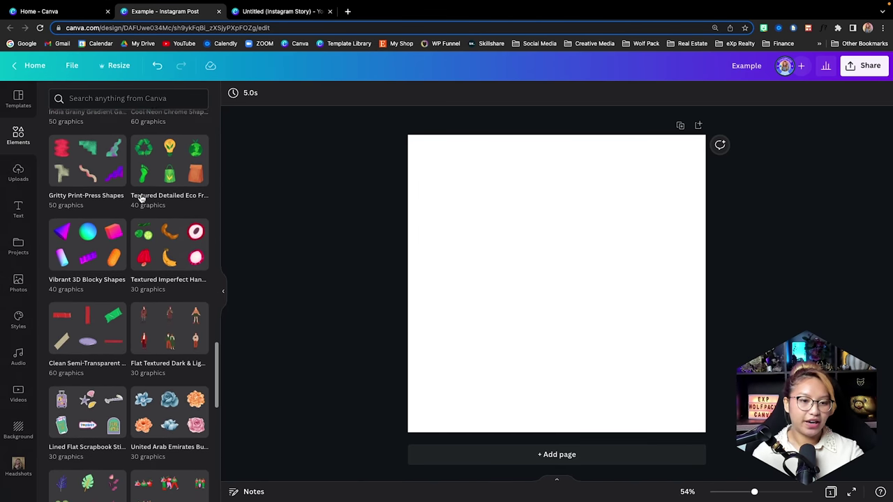
{"action": "scroll", "coordinate": [142, 199], "scroll_direction": "down", "scroll_amount": 4}
{"action": "scroll", "coordinate": [142, 198], "scroll_direction": "up", "scroll_amount": 20}
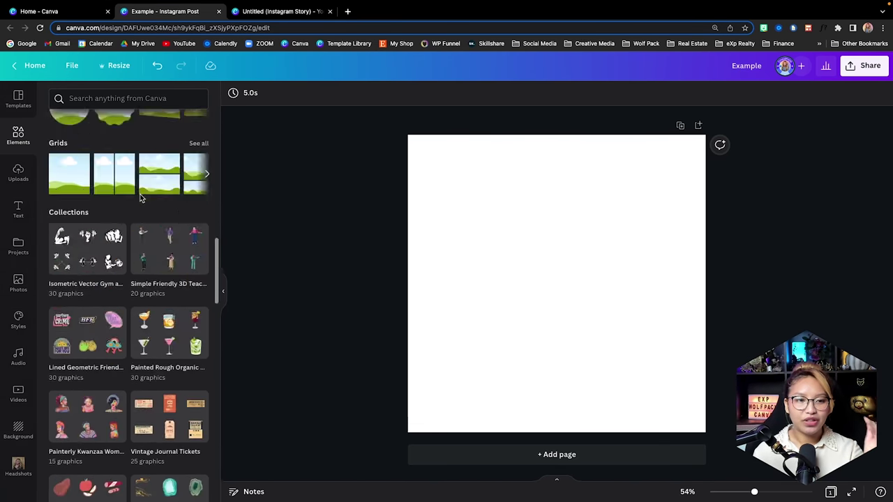
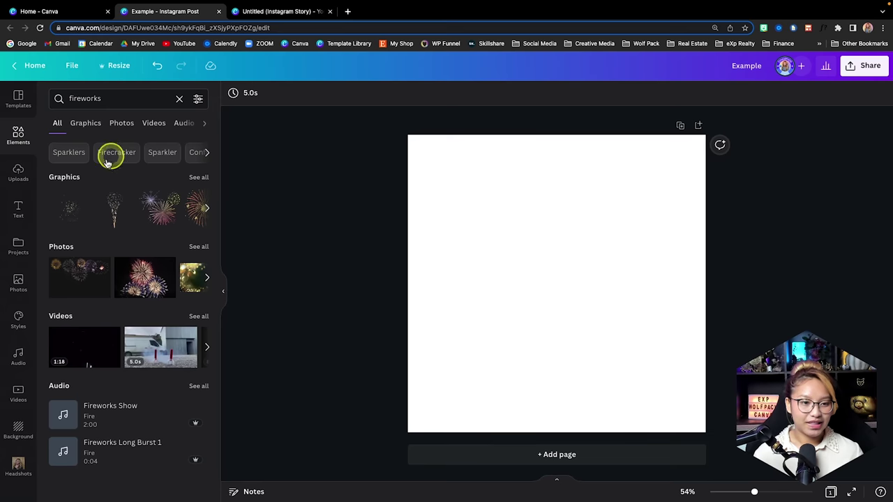
Show all fireworks graphics, try the first sparkle and the multicoloured fireworks on the page, and delete them.
{"action": "left_click", "coordinate": [199, 178]}
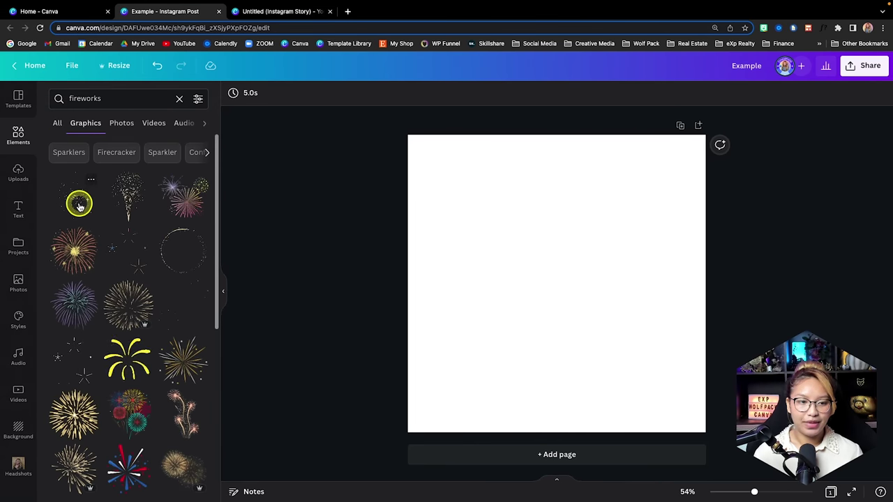
{"action": "left_click", "coordinate": [85, 209]}
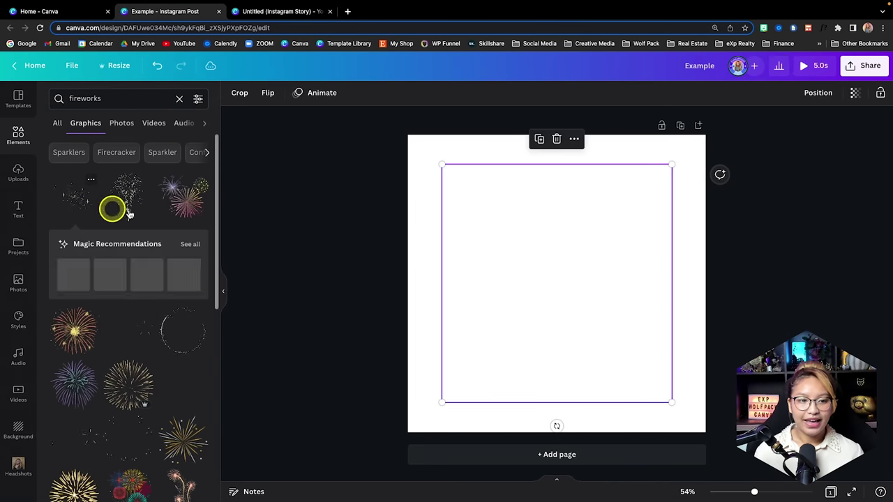
{"action": "left_click", "coordinate": [189, 199]}
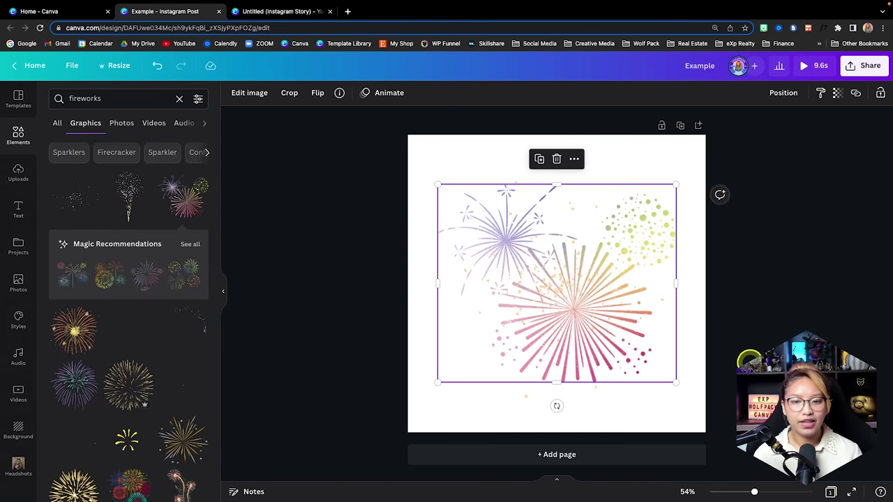
{"action": "key", "text": "Delete"}
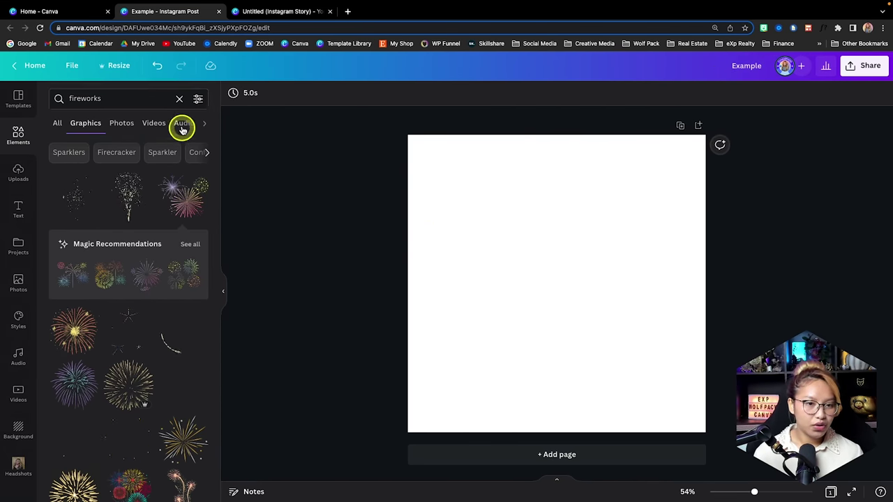
Clear the fireworks search and search the elements for "house".
{"action": "left_click", "coordinate": [179, 99]}
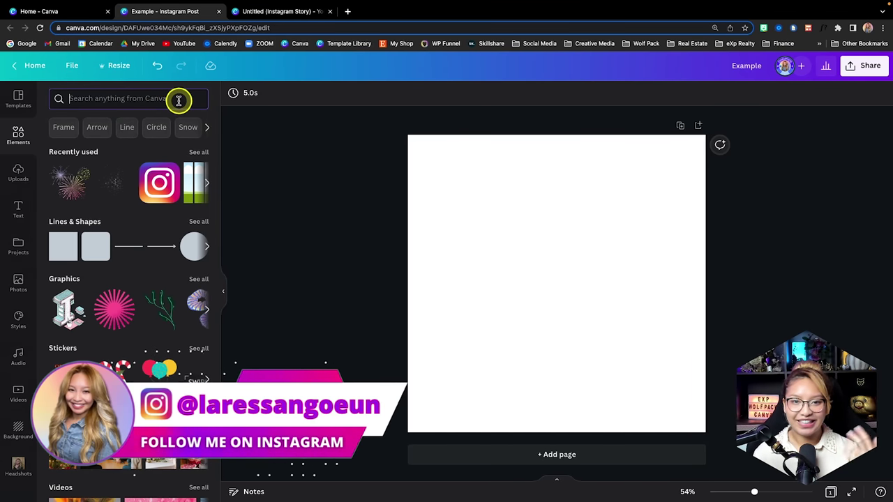
{"action": "left_click", "coordinate": [178, 100]}
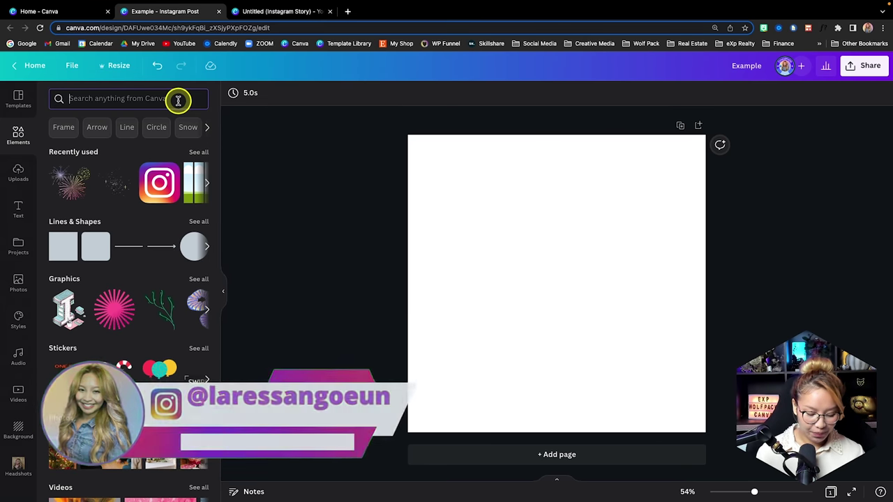
{"action": "type", "text": "house"}
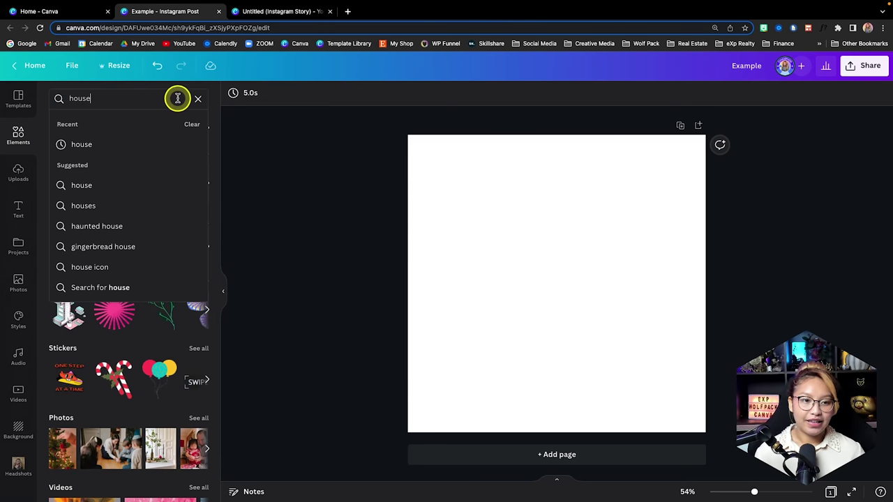
{"action": "key", "text": "Return"}
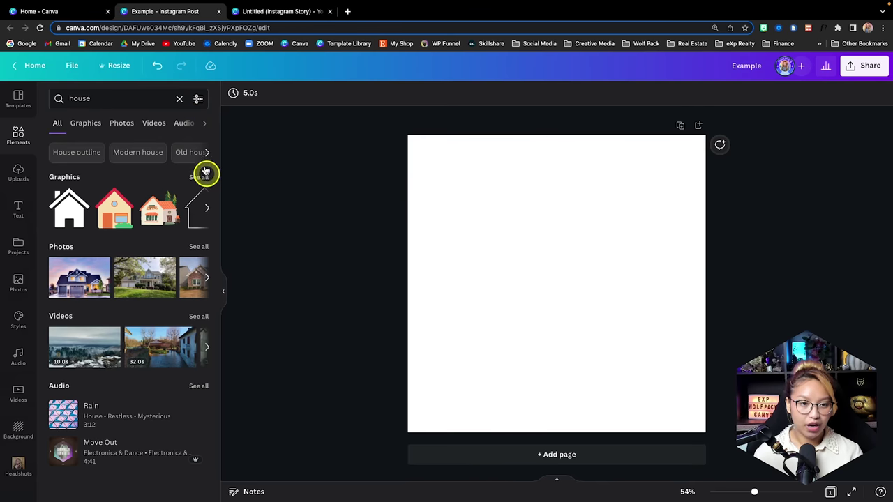
Filter the house results by a custom dark blue colour and static animation.
{"action": "left_click", "coordinate": [198, 100]}
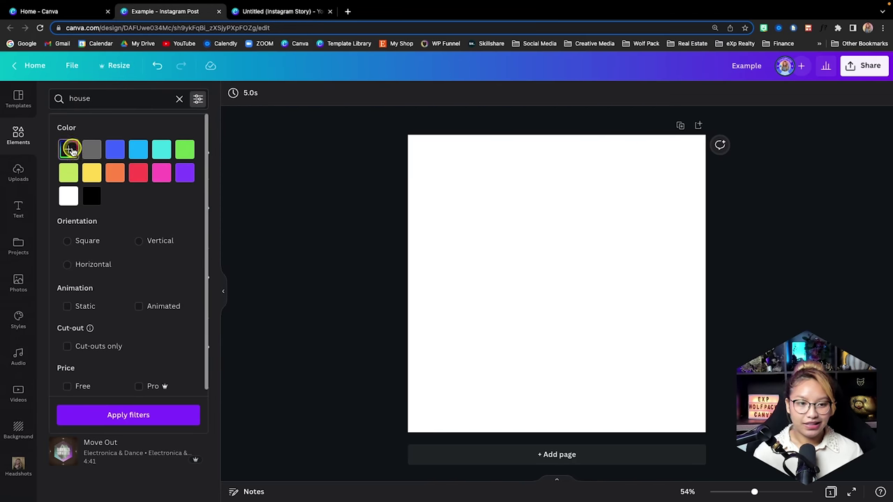
{"action": "left_click", "coordinate": [71, 150]}
{"action": "mouse_move", "coordinate": [166, 236]}
{"action": "left_mouse_down"}
{"action": "mouse_move", "coordinate": [141, 236]}
{"action": "mouse_move", "coordinate": [159, 236]}
{"action": "left_mouse_up"}
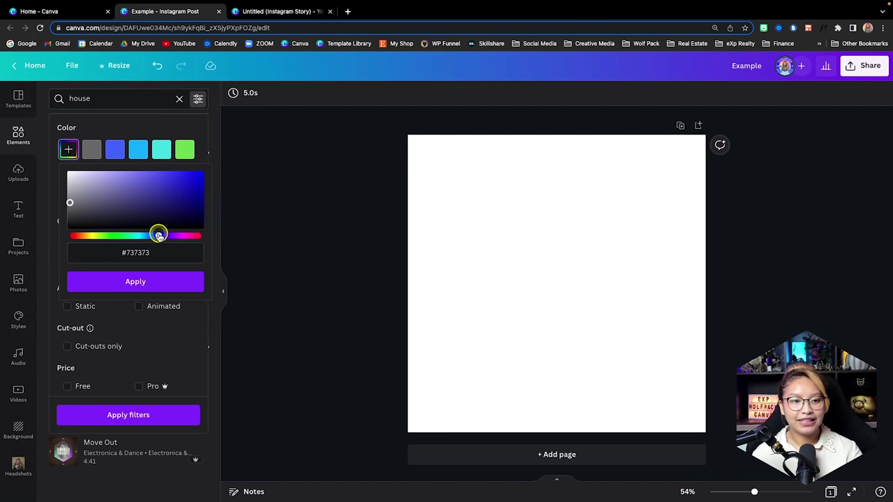
{"action": "left_click_drag", "start_coordinate": [79, 208], "coordinate": [178, 188]}
{"action": "left_click", "coordinate": [147, 281]}
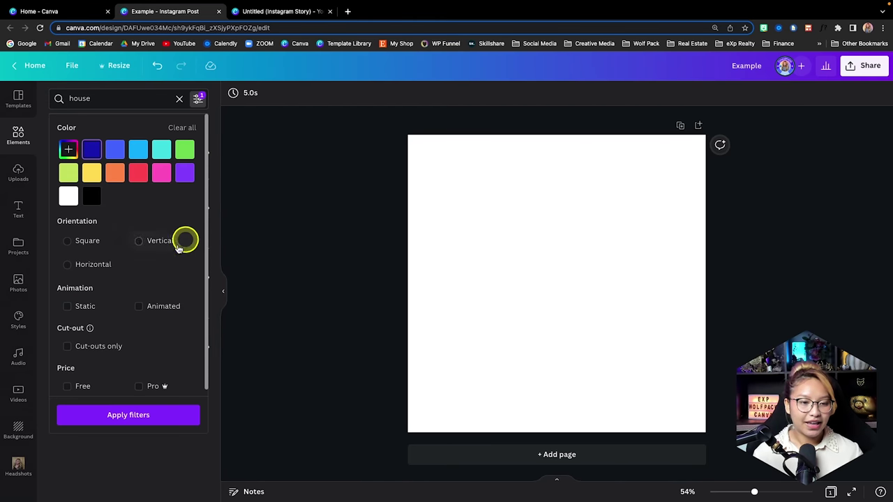
{"action": "scroll", "coordinate": [136, 286], "scroll_direction": "down", "scroll_amount": 1}
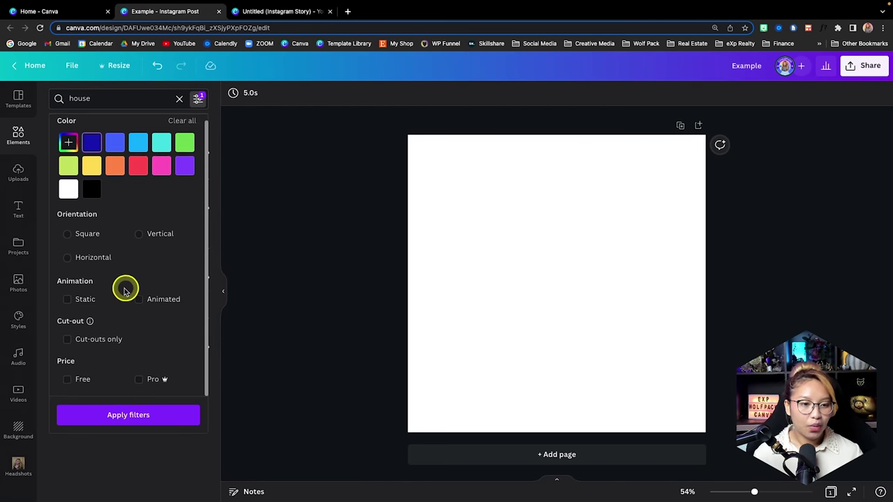
{"action": "left_click", "coordinate": [70, 305]}
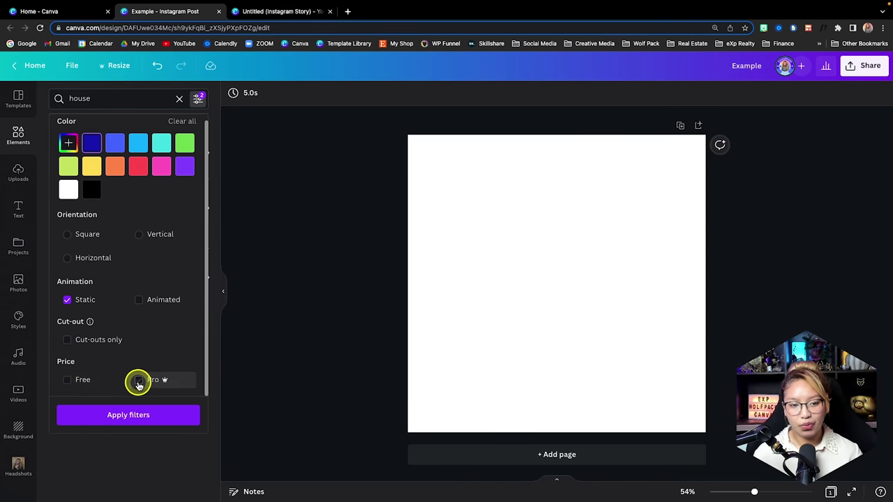
{"action": "left_click", "coordinate": [158, 423]}
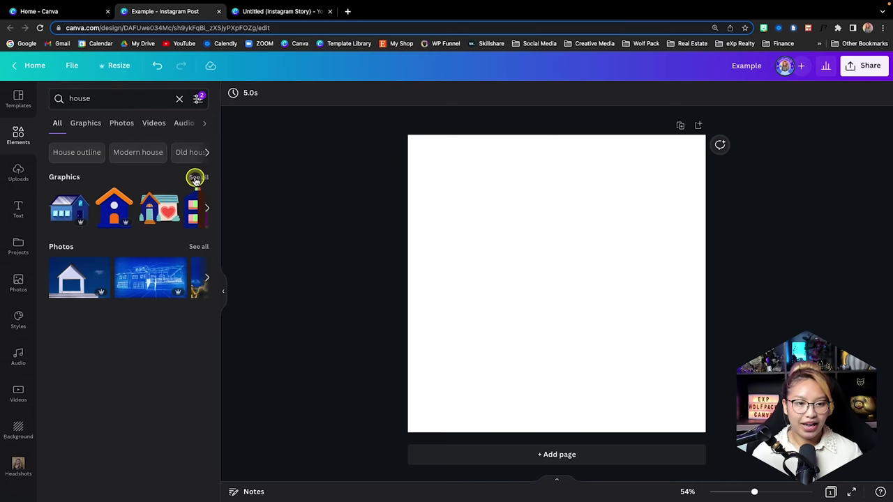
Show all filtered house graphics, try the orange-roofed blue house and the solar-panel house on the page, and delete both.
{"action": "left_click", "coordinate": [196, 179]}
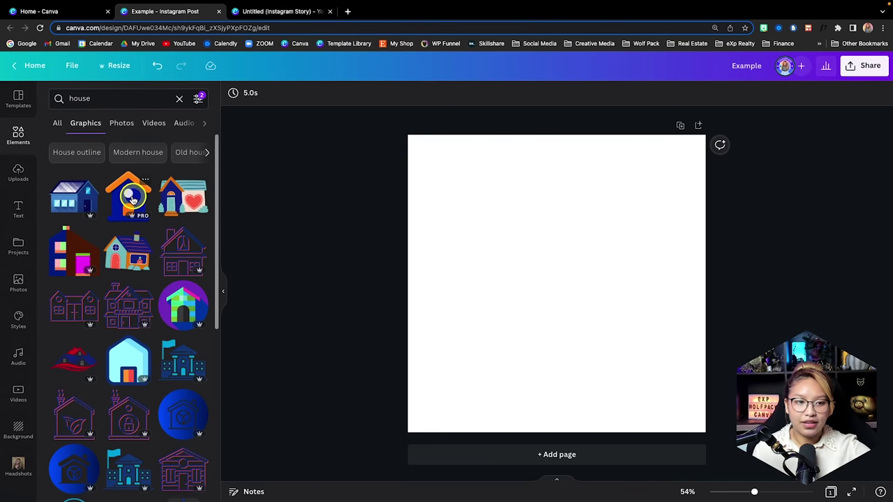
{"action": "left_click", "coordinate": [128, 196]}
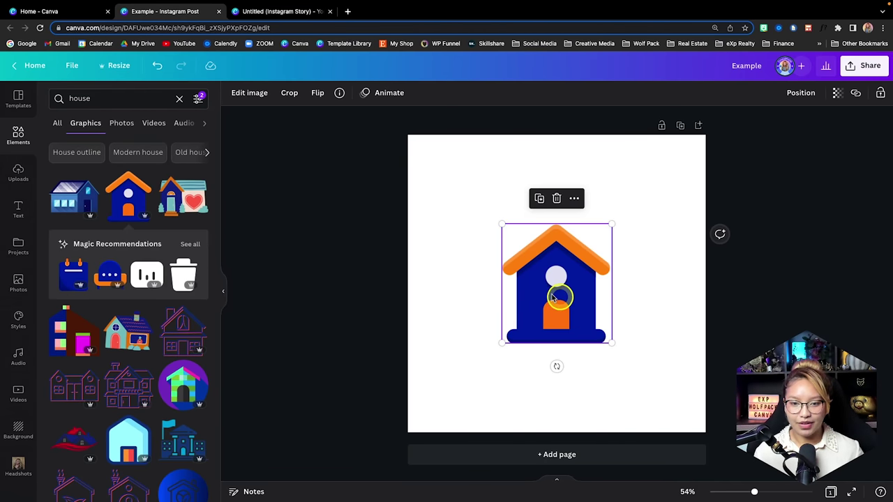
{"action": "left_click", "coordinate": [98, 204]}
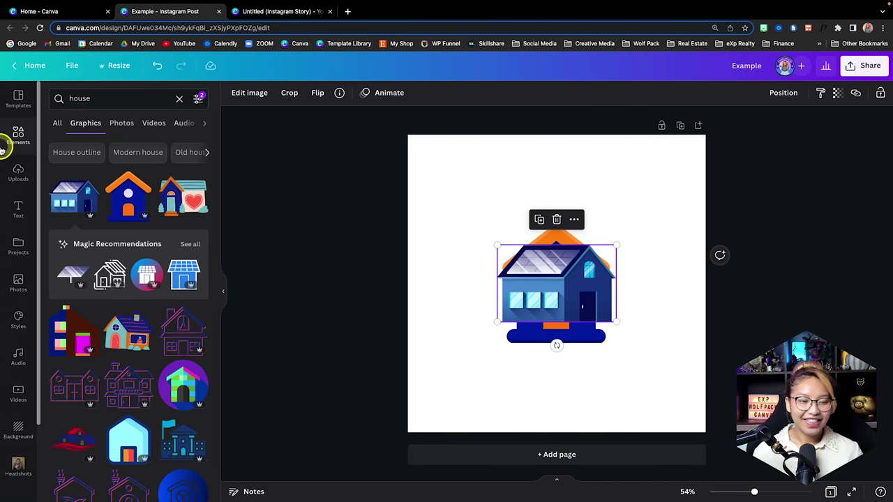
{"action": "left_click_drag", "start_coordinate": [646, 363], "coordinate": [487, 223]}
{"action": "key", "text": "Delete"}
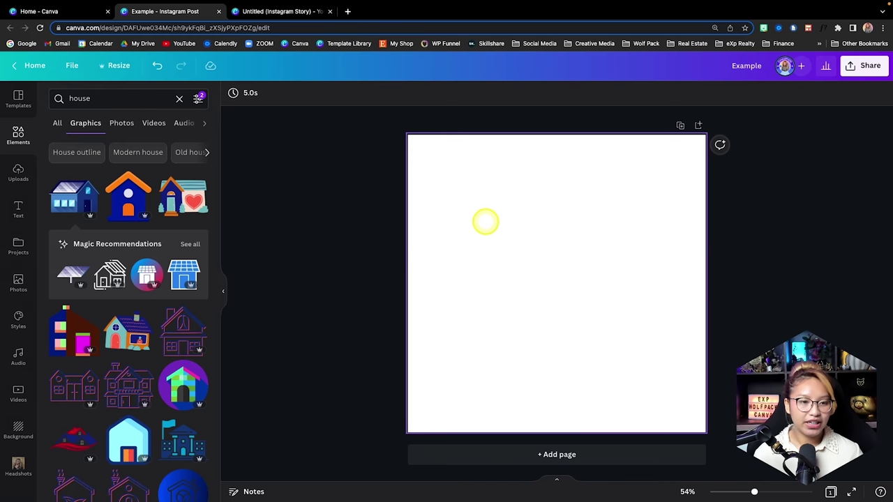
View the uploaded images, videos and audio files in turn.
{"action": "left_click", "coordinate": [21, 172]}
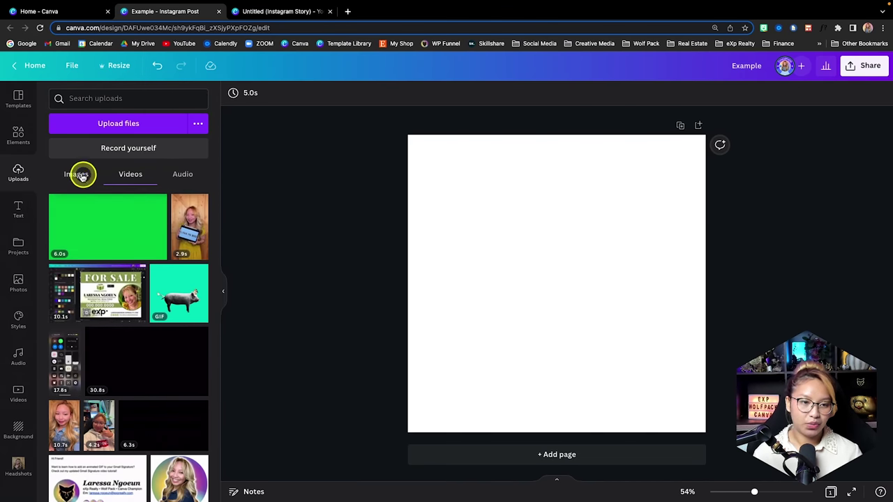
{"action": "left_click", "coordinate": [79, 174]}
{"action": "left_click", "coordinate": [134, 180]}
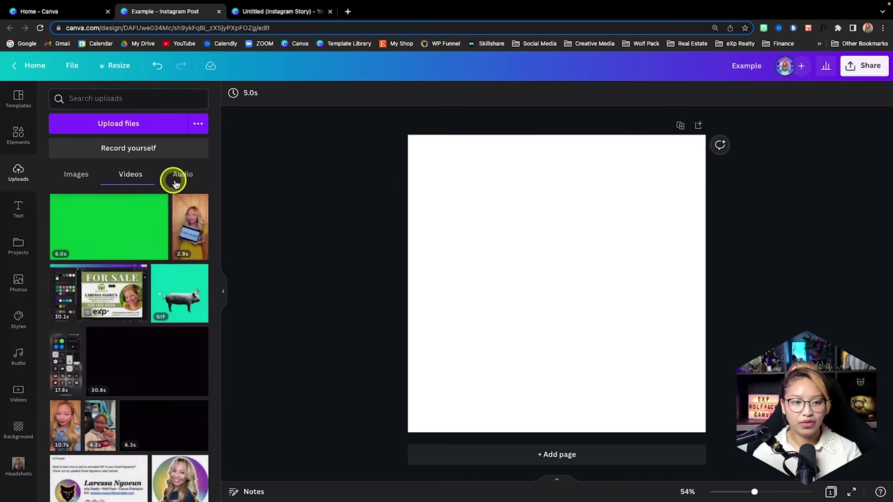
{"action": "left_click", "coordinate": [182, 179]}
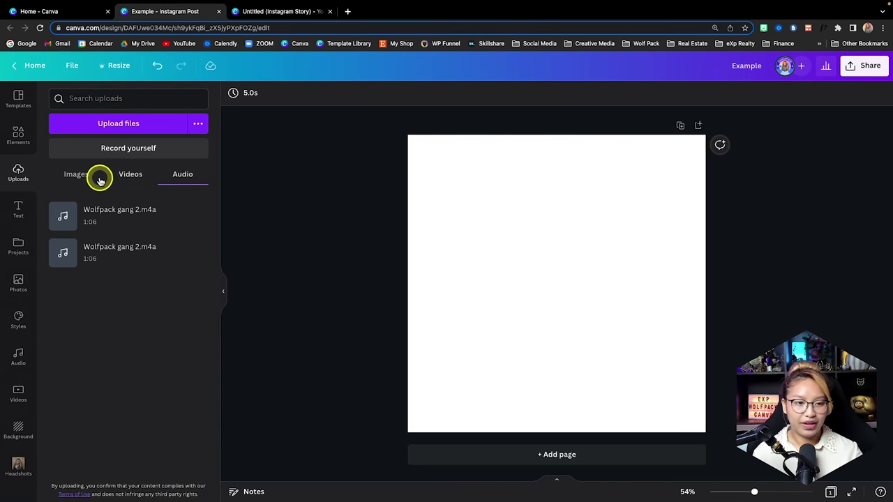
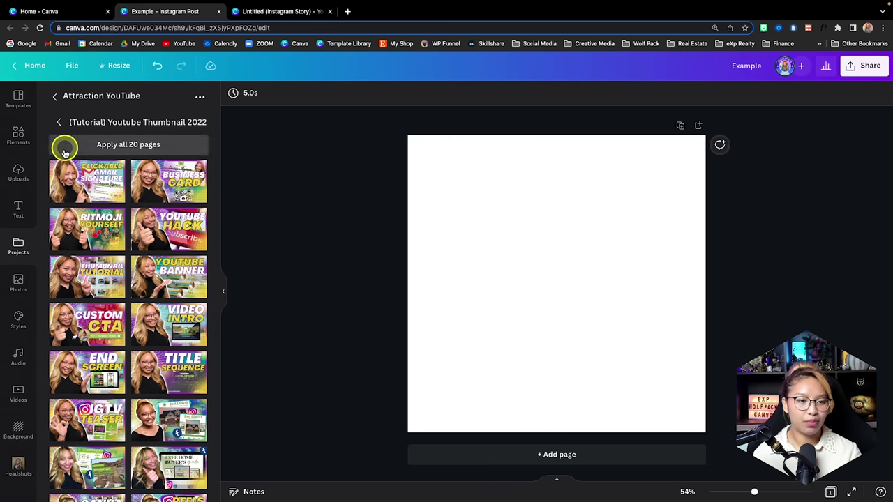
Apply the "Clickable Gmail Signature" page from the "(Tutorial) Youtube Thumbnail 2022" project to the blank square page.
{"action": "left_click", "coordinate": [87, 188]}
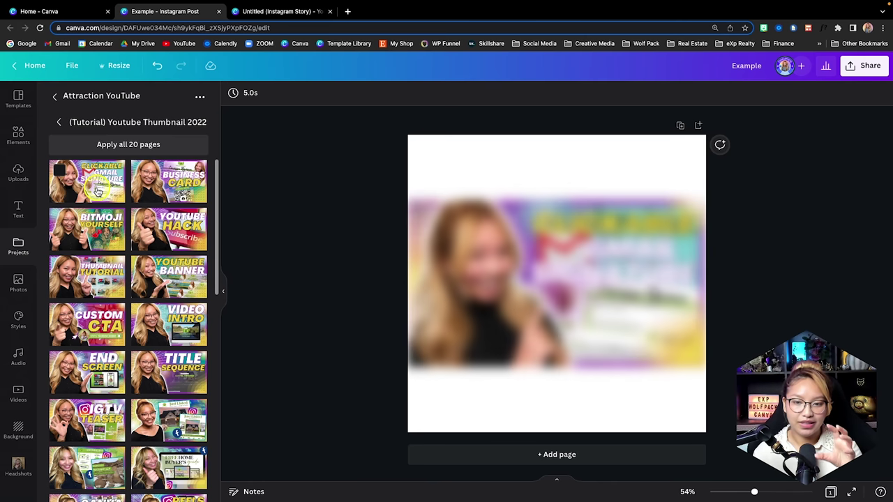
{"action": "left_click", "coordinate": [102, 411]}
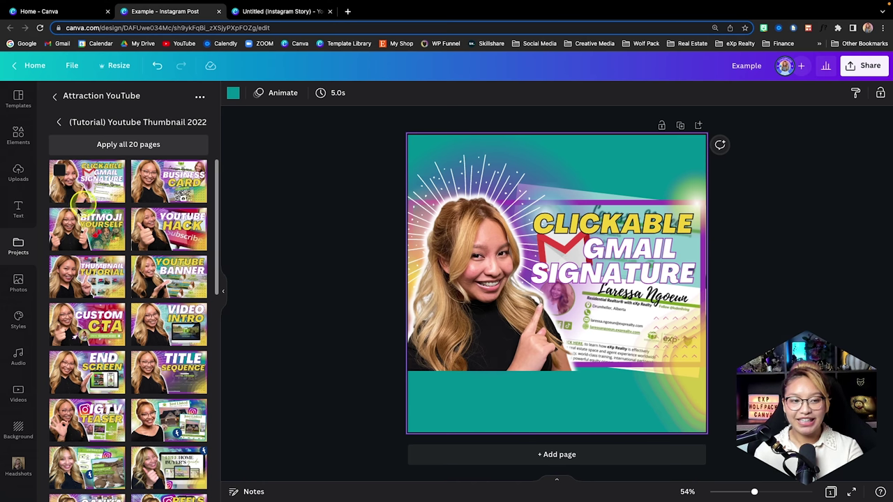
{"action": "left_click", "coordinate": [145, 235]}
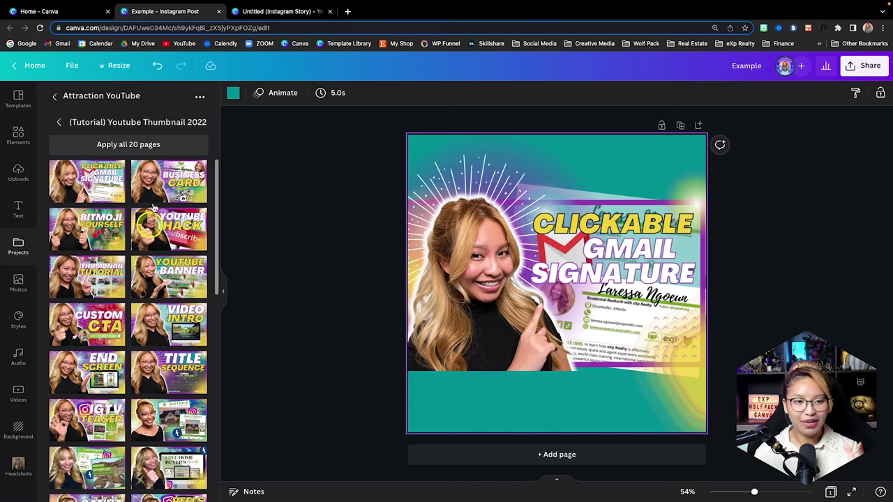
{"action": "left_click", "coordinate": [77, 138]}
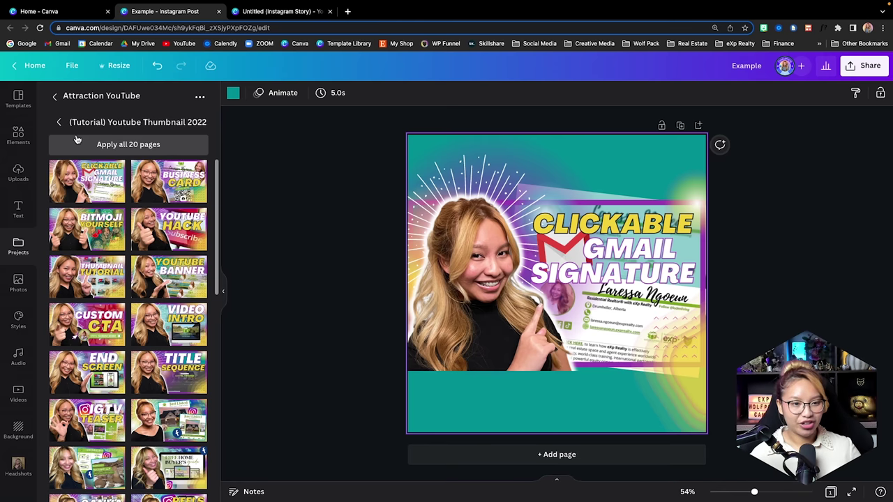
Leave the YouTube thumbnail project and browse the trending stock photos.
{"action": "left_click", "coordinate": [60, 121]}
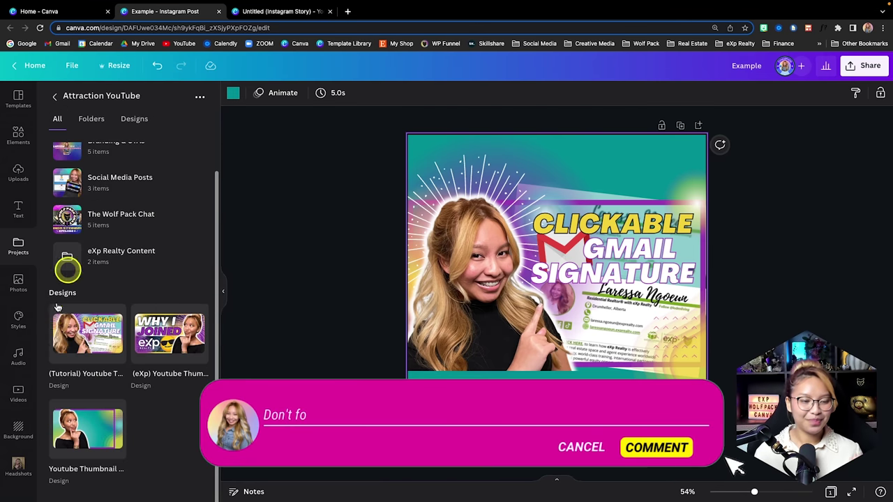
{"action": "left_click", "coordinate": [19, 293]}
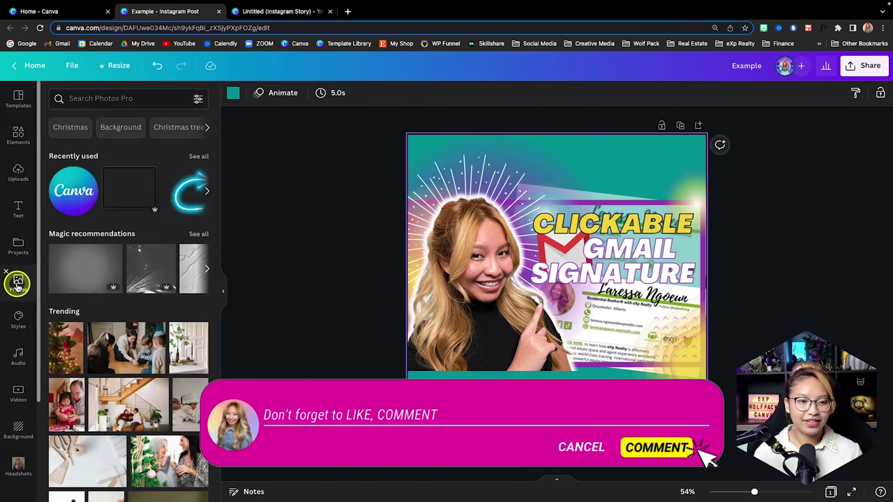
{"action": "scroll", "coordinate": [17, 286], "scroll_direction": "down", "scroll_amount": 2}
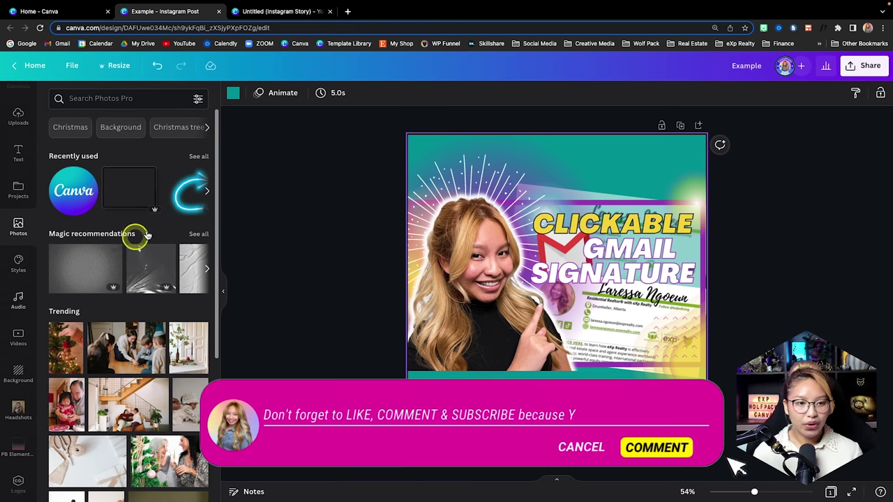
{"action": "scroll", "coordinate": [138, 265], "scroll_direction": "down", "scroll_amount": 1}
{"action": "scroll", "coordinate": [139, 277], "scroll_direction": "down", "scroll_amount": 10}
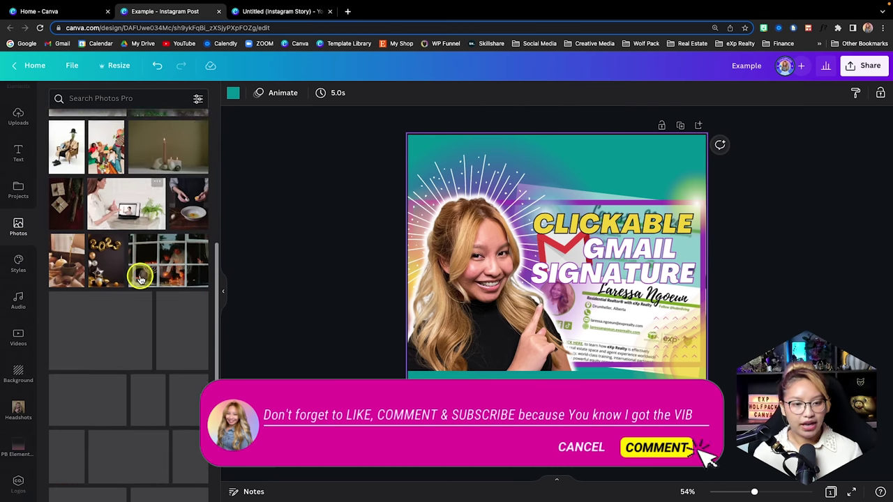
Review the photo filter options and search the stock photos for "house".
{"action": "left_click", "coordinate": [124, 98]}
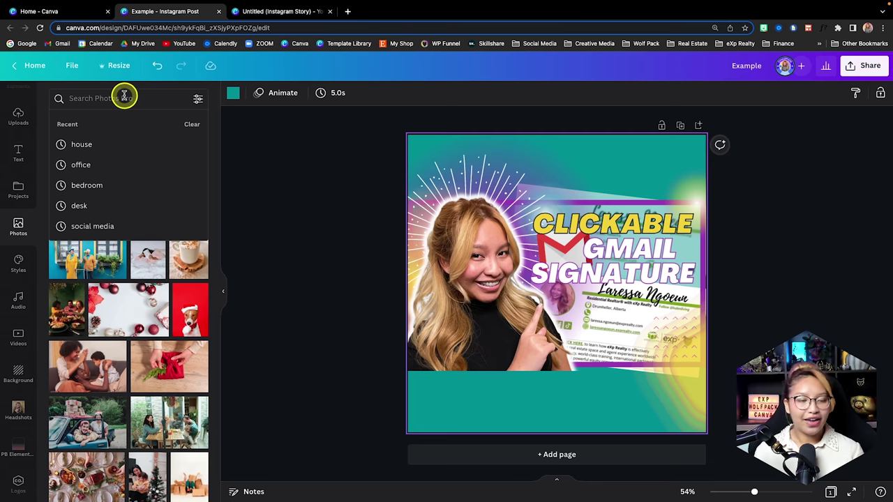
{"action": "left_click", "coordinate": [198, 101]}
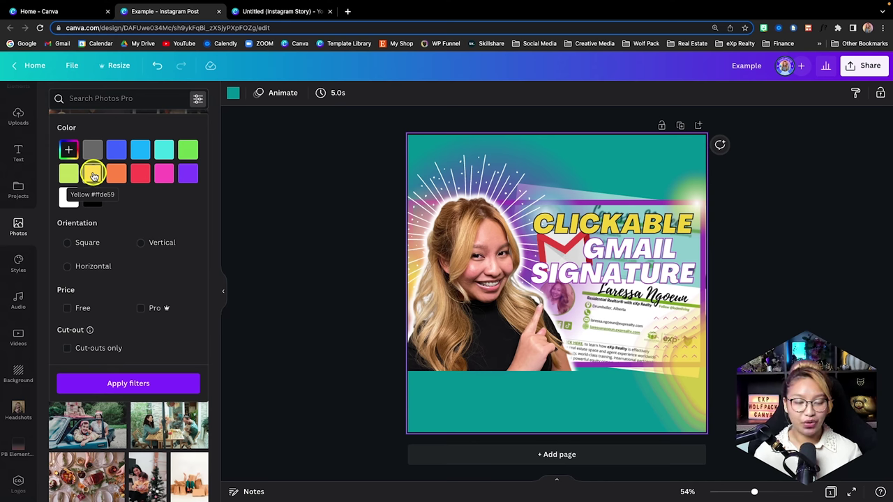
{"action": "left_click", "coordinate": [108, 98]}
{"action": "type", "text": "hpuse"}
{"action": "key", "text": "BackSpace"}
{"action": "key", "text": "BackSpace"}
{"action": "key", "text": "BackSpace"}
{"action": "key", "text": "BackSpace"}
{"action": "type", "text": "ouse"}
{"action": "key", "text": "Return"}
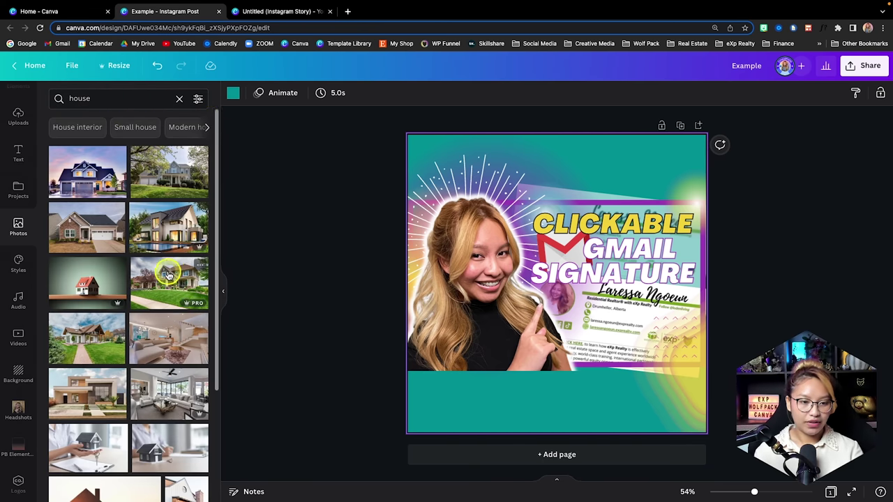
Look through the house photos and filter them by the yellow colour #ffde59.
{"action": "scroll", "coordinate": [169, 269], "scroll_direction": "down", "scroll_amount": 5}
{"action": "scroll", "coordinate": [170, 269], "scroll_direction": "up", "scroll_amount": 5}
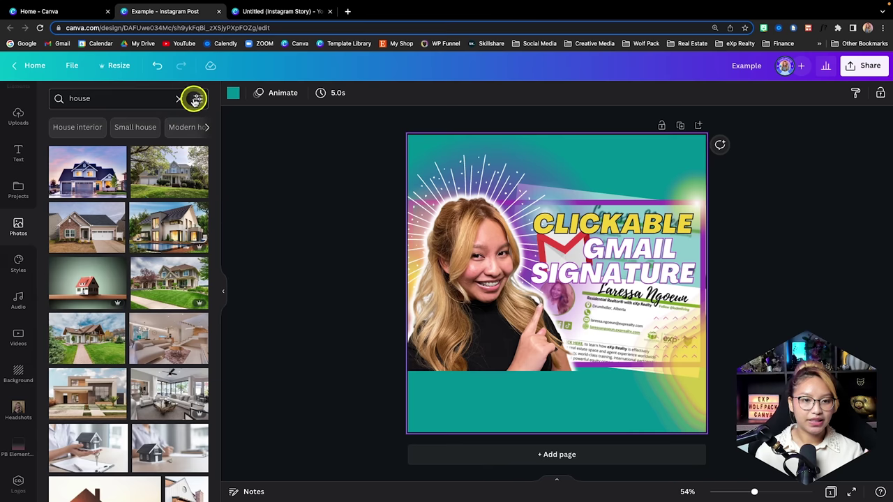
{"action": "left_click", "coordinate": [197, 98]}
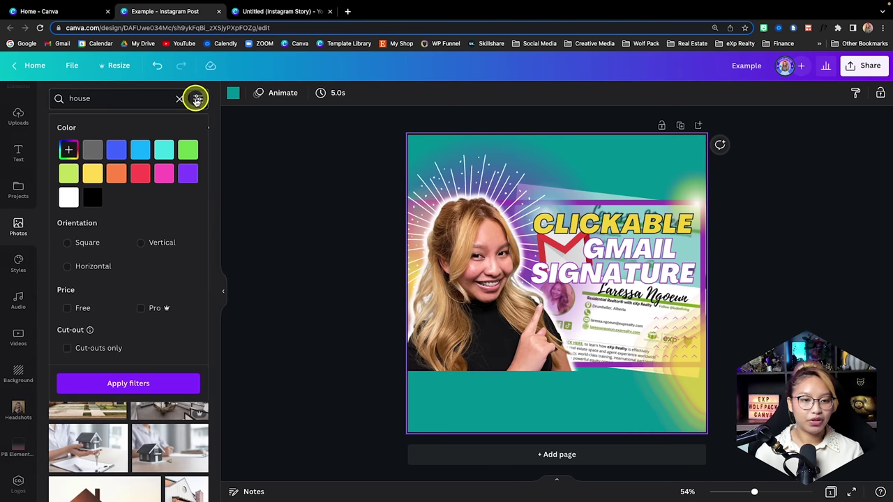
{"action": "left_click", "coordinate": [92, 175]}
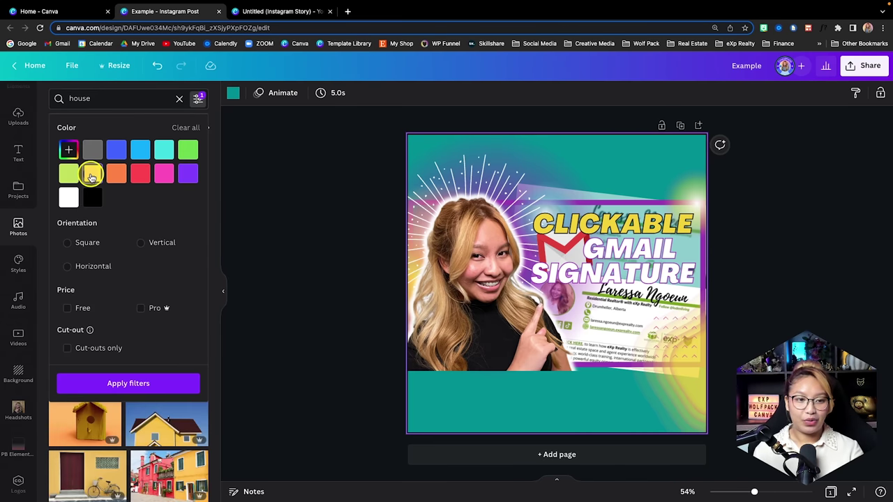
{"action": "left_click", "coordinate": [142, 383]}
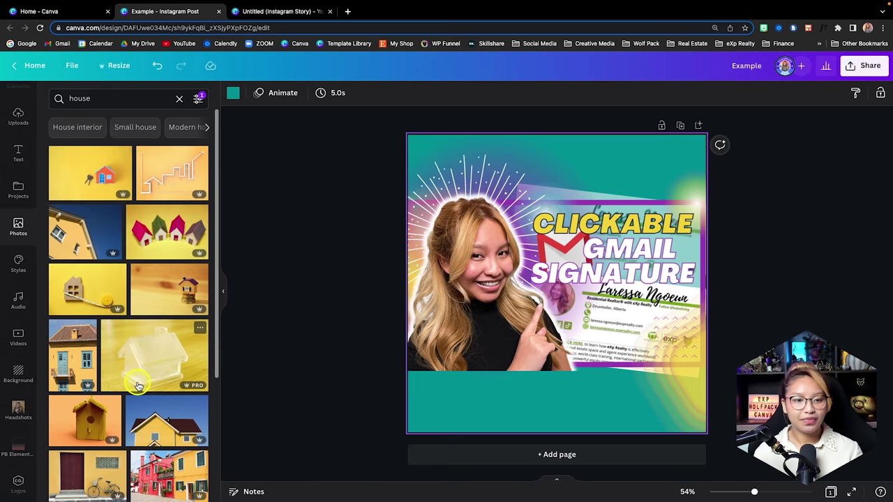
Browse the yellow photo results for "house" and clear the photo search.
{"action": "scroll", "coordinate": [137, 386], "scroll_direction": "down", "scroll_amount": 5}
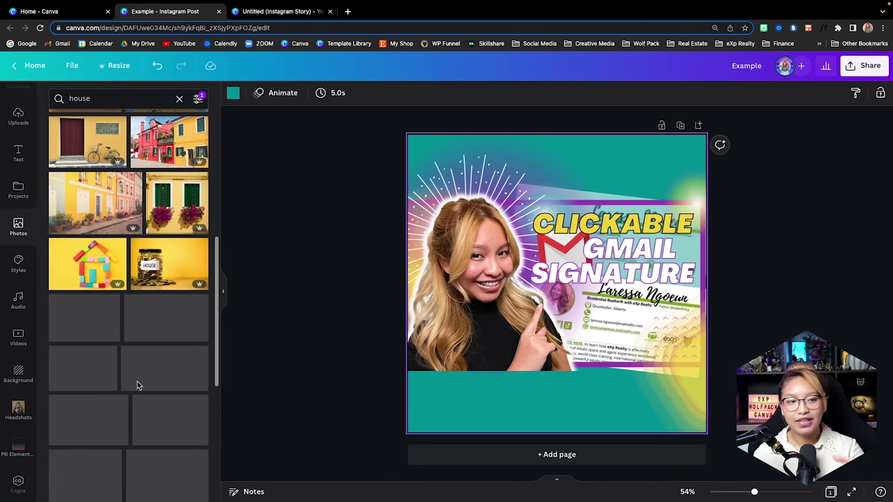
{"action": "scroll", "coordinate": [137, 386], "scroll_direction": "up", "scroll_amount": 4}
{"action": "scroll", "coordinate": [140, 349], "scroll_direction": "up", "scroll_amount": 1}
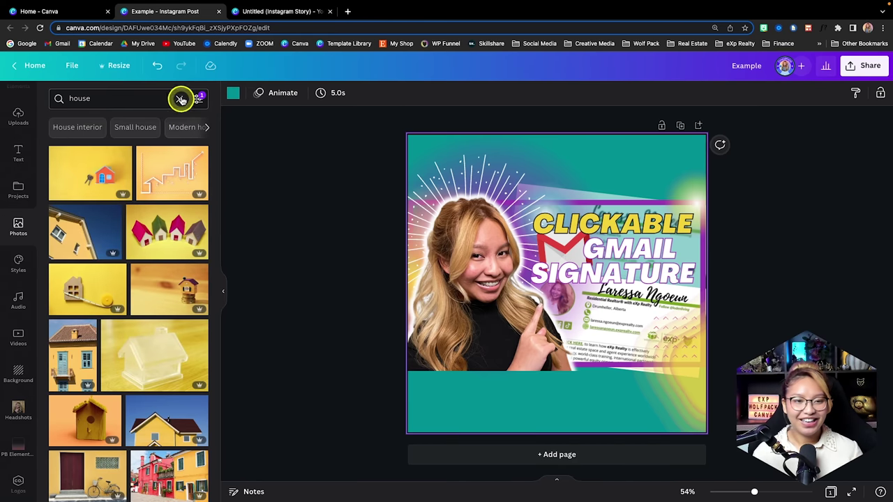
{"action": "left_click", "coordinate": [181, 99]}
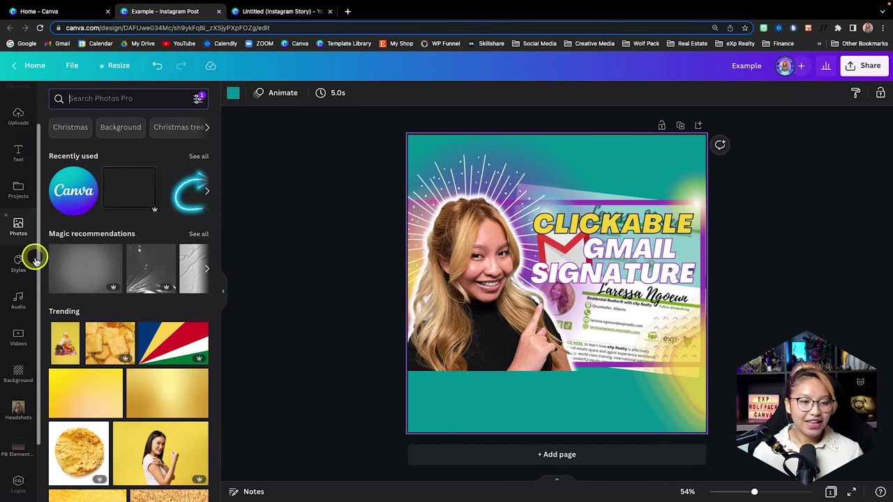
Add a blank page above the Gmail signature page and apply the pink "We have big news to share!!!" template to it.
{"action": "left_click", "coordinate": [19, 263]}
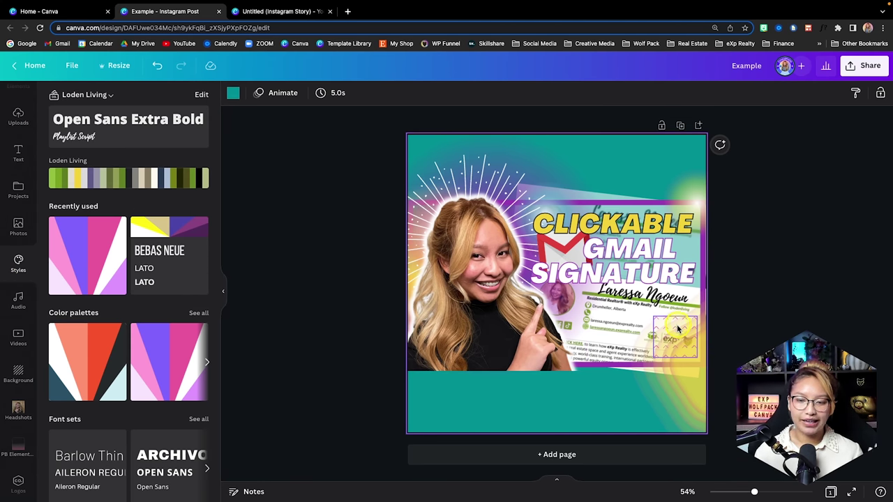
{"action": "scroll", "coordinate": [16, 119], "scroll_direction": "up", "scroll_amount": 2}
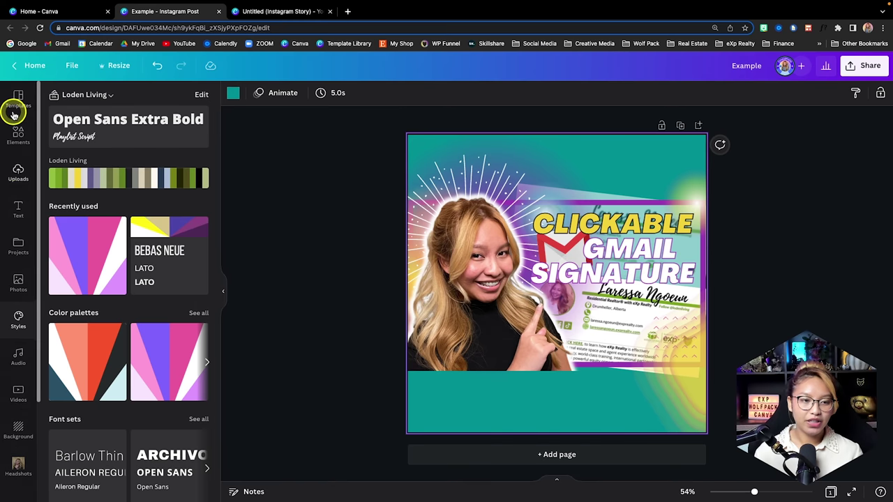
{"action": "left_click", "coordinate": [20, 98]}
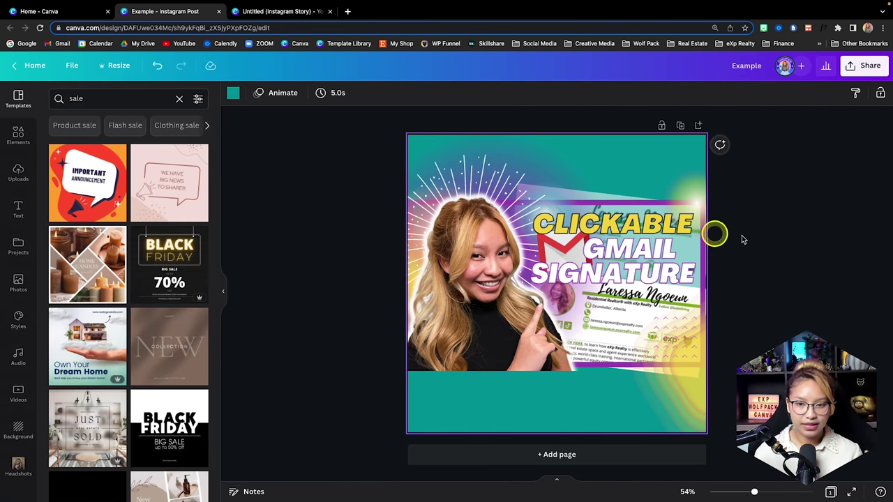
{"action": "left_click", "coordinate": [699, 126]}
{"action": "left_click", "coordinate": [605, 126]}
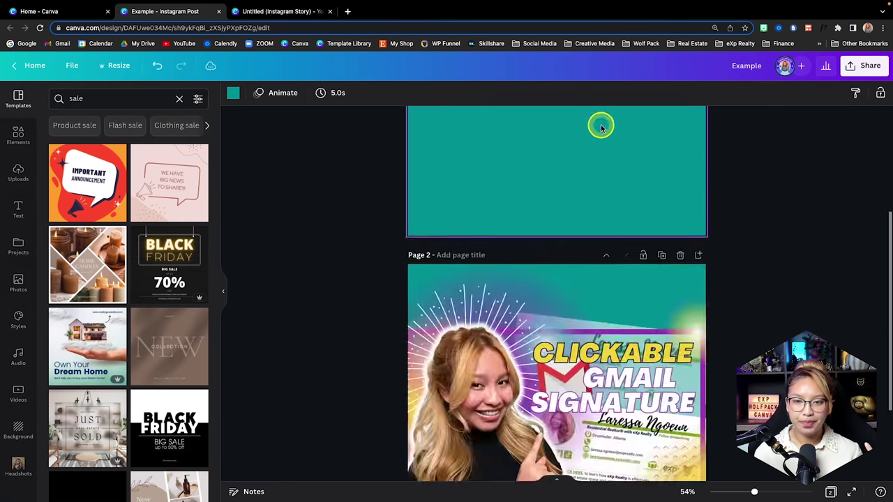
{"action": "left_click", "coordinate": [169, 185]}
Recolour the announcement page with the recently used pink and purple palette and shuffle its colours three times.
{"action": "scroll", "coordinate": [16, 394], "scroll_direction": "down", "scroll_amount": 3}
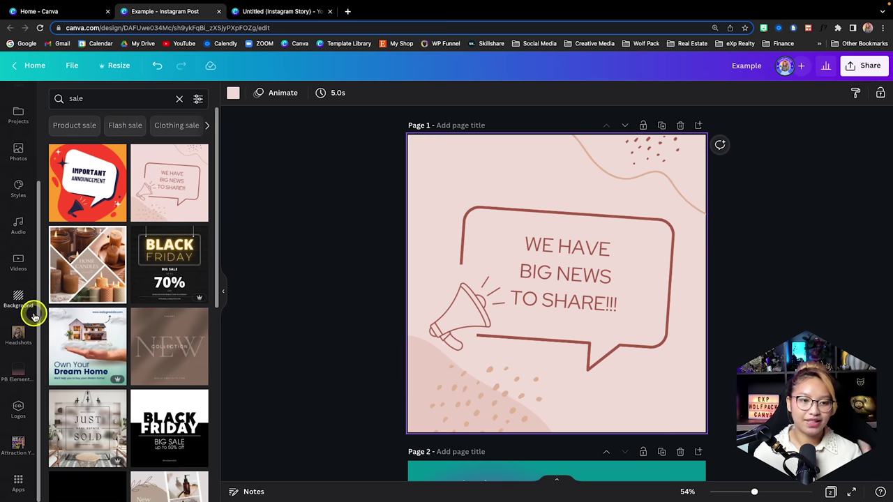
{"action": "left_click", "coordinate": [18, 194]}
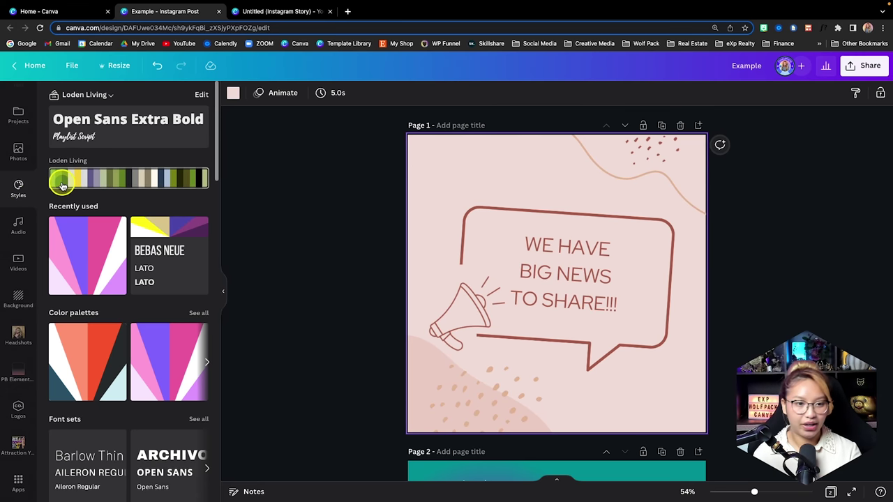
{"action": "left_click", "coordinate": [101, 268]}
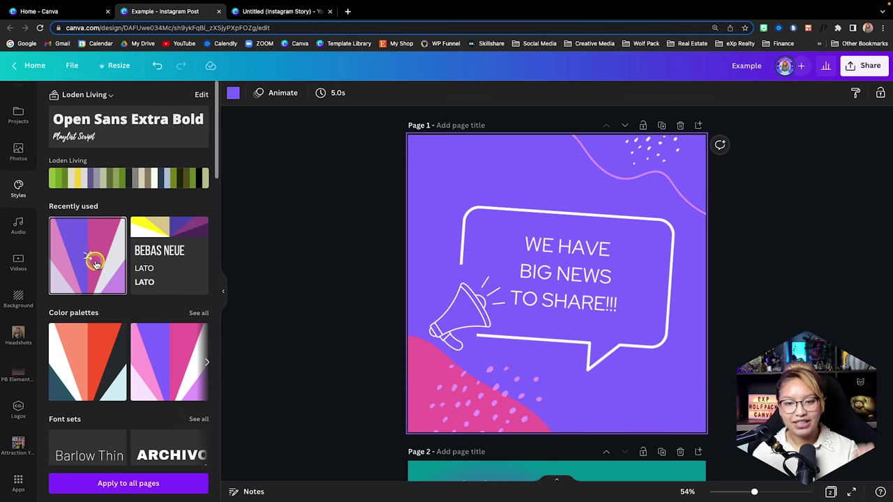
{"action": "left_click", "coordinate": [96, 264]}
{"action": "left_click", "coordinate": [95, 264]}
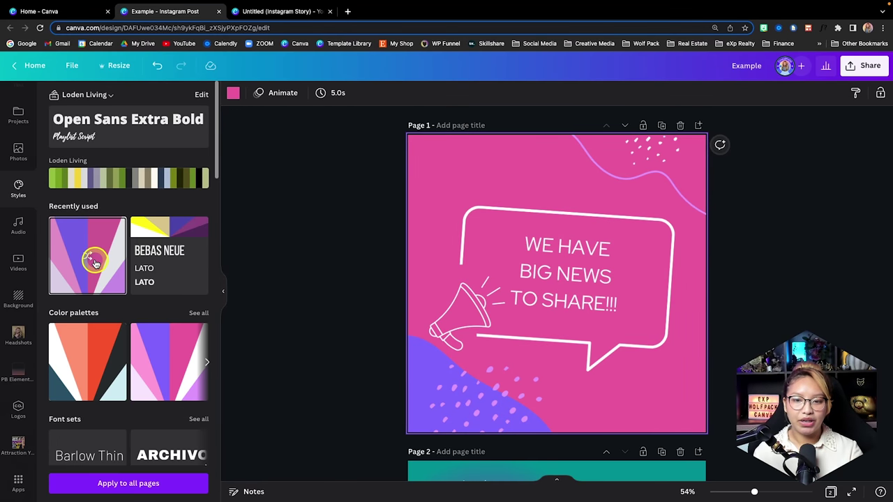
{"action": "left_click", "coordinate": [95, 264]}
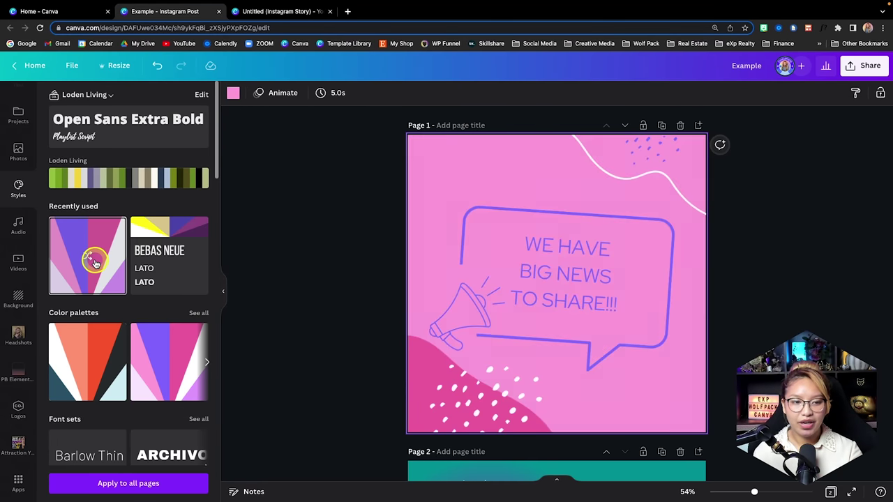
Apply the Loden Living brand palette to page 1, shuffle it twice, and apply the brand's Open Sans Extra Bold font set.
{"action": "left_click", "coordinate": [115, 180]}
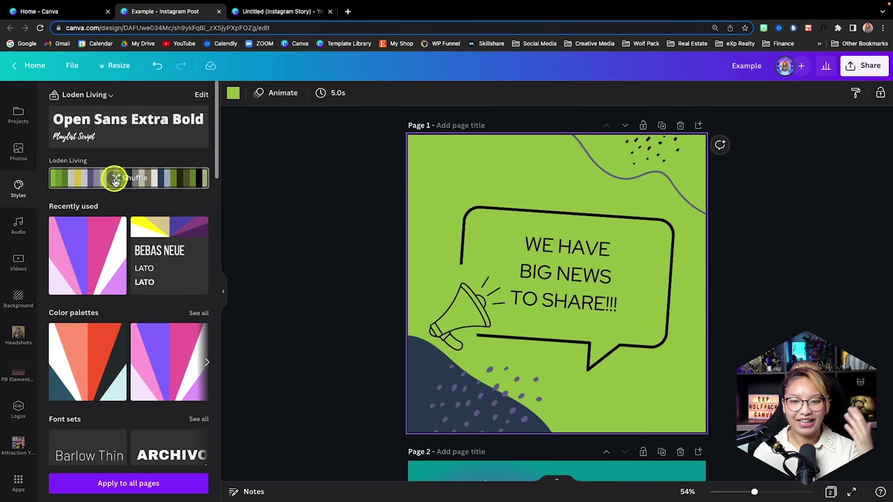
{"action": "left_click", "coordinate": [115, 180]}
{"action": "left_click", "coordinate": [116, 180]}
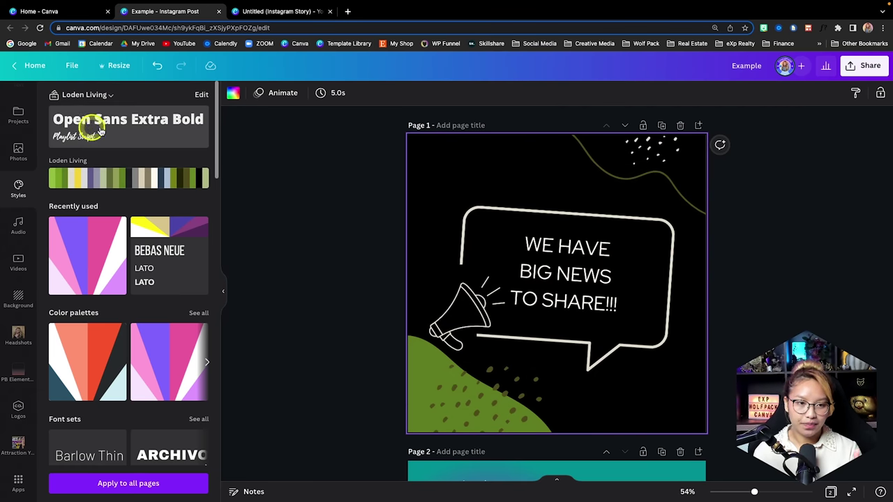
{"action": "left_click", "coordinate": [136, 133]}
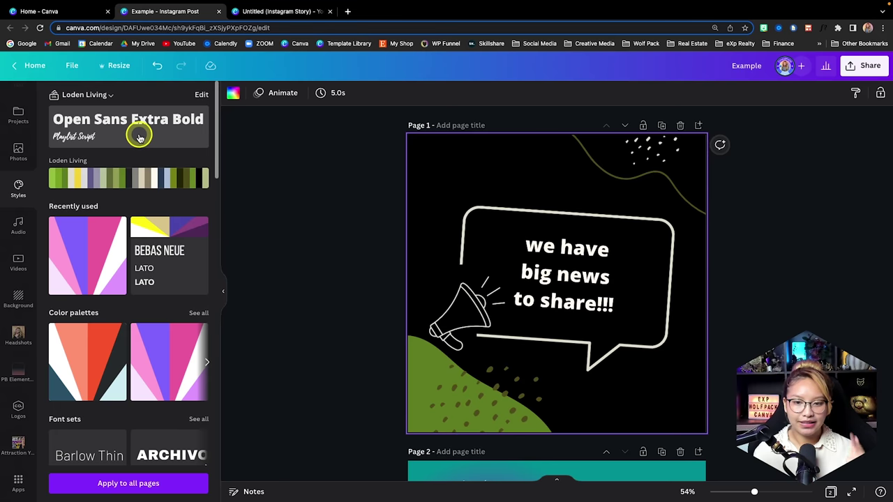
Restyle page 1 with the recently used Bebas Neue and Lato style in yellow and purple, after trying the pink and purple palette.
{"action": "left_click", "coordinate": [87, 268]}
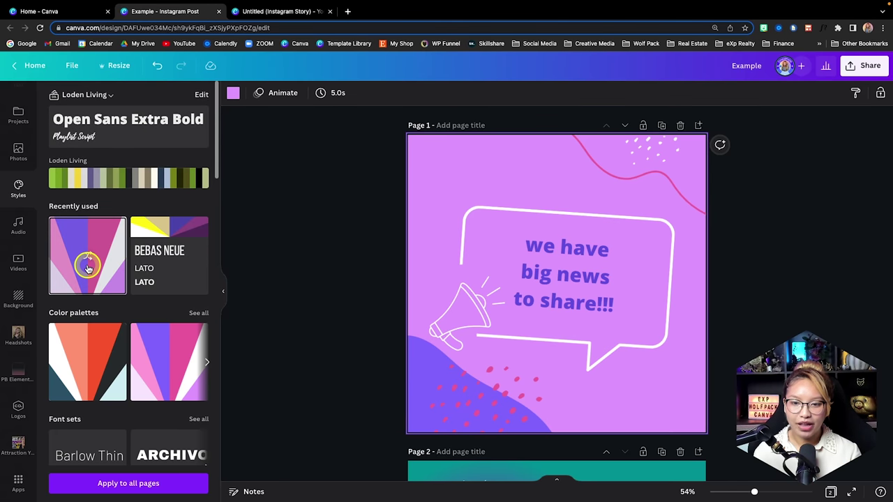
{"action": "left_click", "coordinate": [175, 262]}
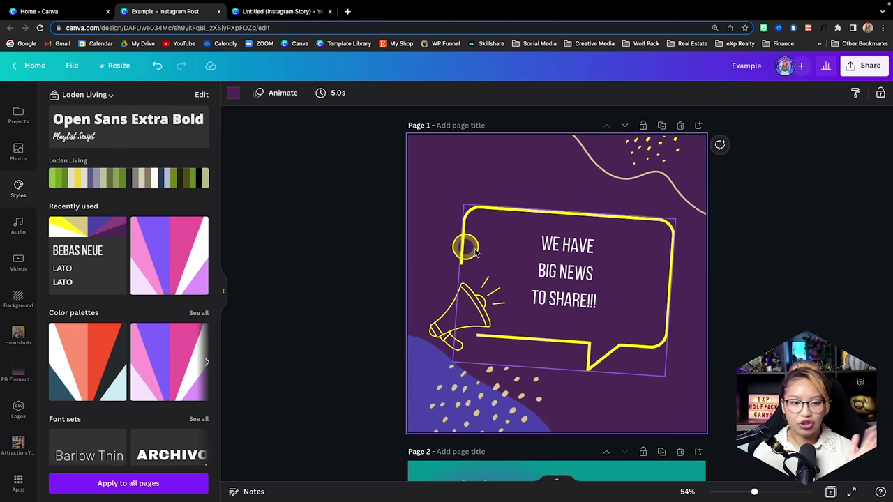
{"action": "left_click", "coordinate": [509, 359]}
{"action": "scroll", "coordinate": [510, 361], "scroll_direction": "down", "scroll_amount": 1}
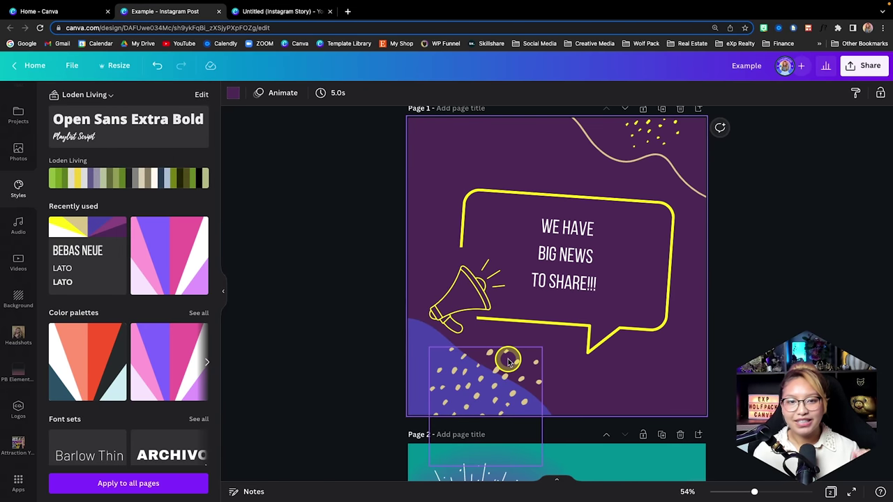
{"action": "left_click", "coordinate": [338, 349]}
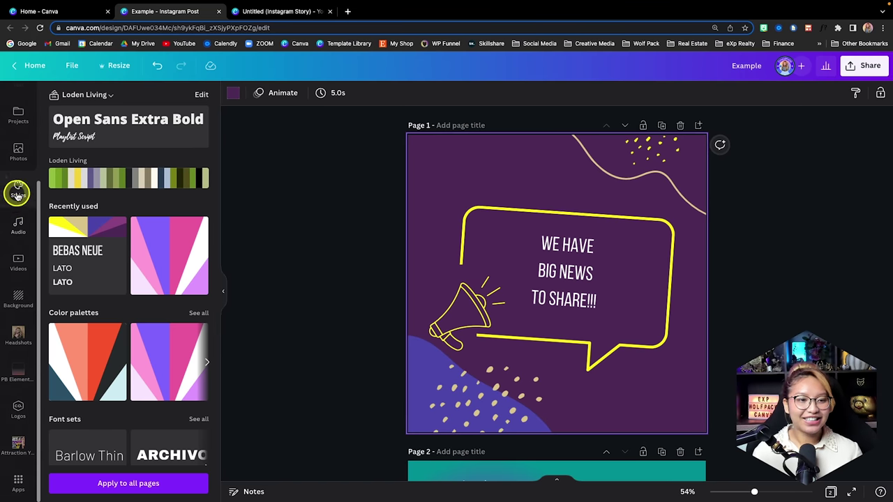
Look through the audio and video libraries and search the videos for "house".
{"action": "left_click", "coordinate": [20, 234]}
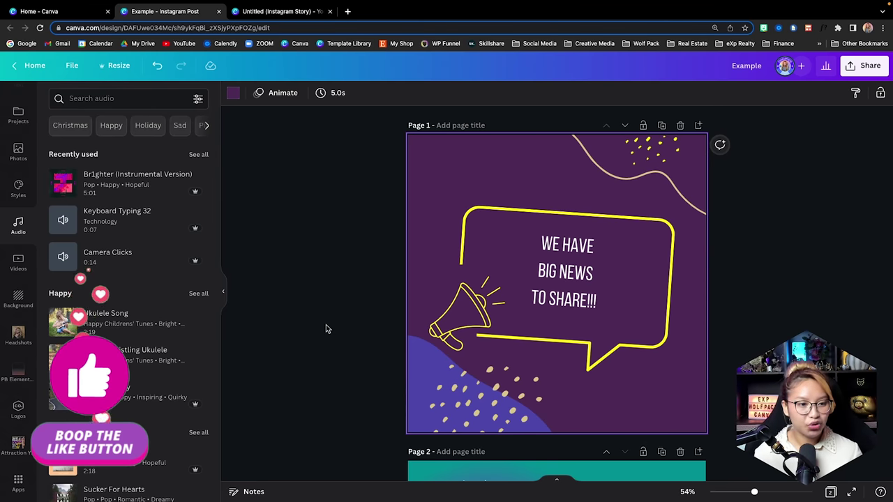
{"action": "left_click", "coordinate": [26, 262]}
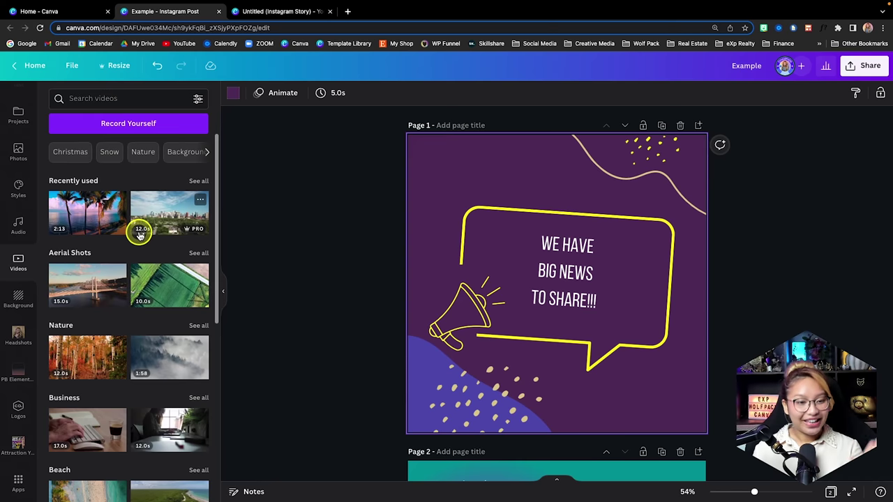
{"action": "scroll", "coordinate": [135, 231], "scroll_direction": "down", "scroll_amount": 1}
{"action": "scroll", "coordinate": [139, 234], "scroll_direction": "up", "scroll_amount": 1}
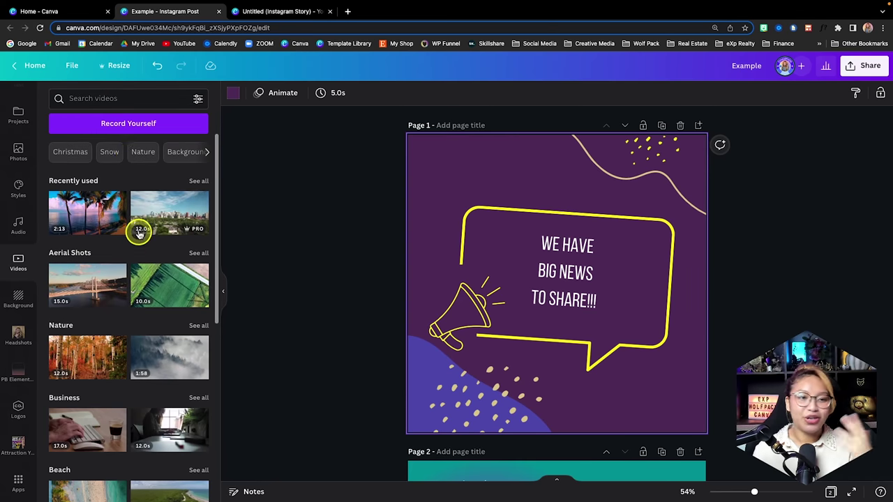
{"action": "left_click", "coordinate": [104, 98]}
{"action": "type", "text": "house"}
{"action": "key", "text": "Return"}
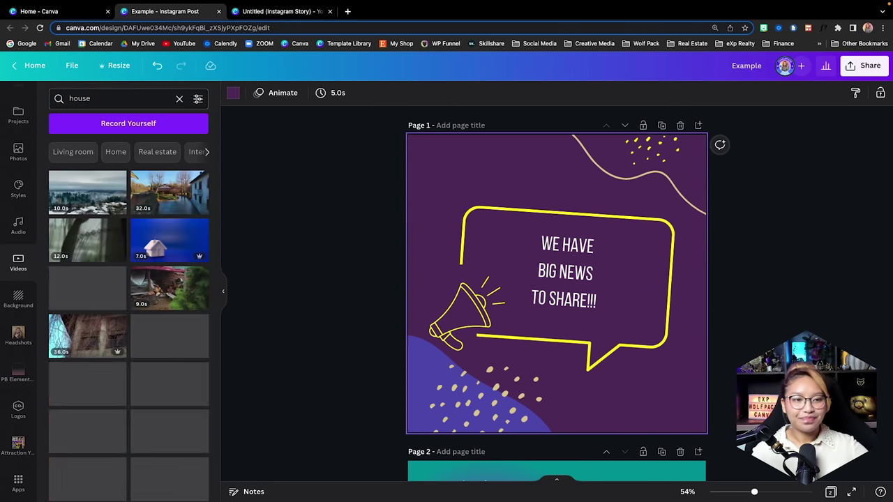
Search the video library for "park".
{"action": "left_click", "coordinate": [101, 100]}
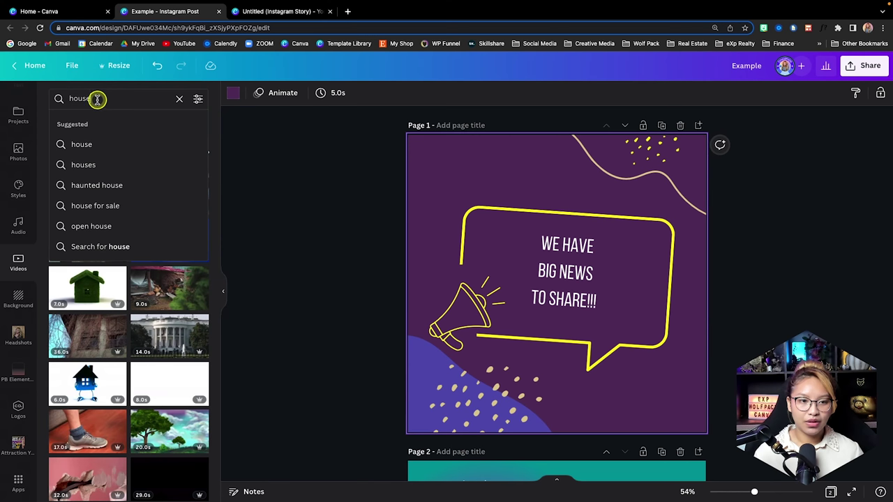
{"action": "type", "text": "park"}
{"action": "key", "text": "Return"}
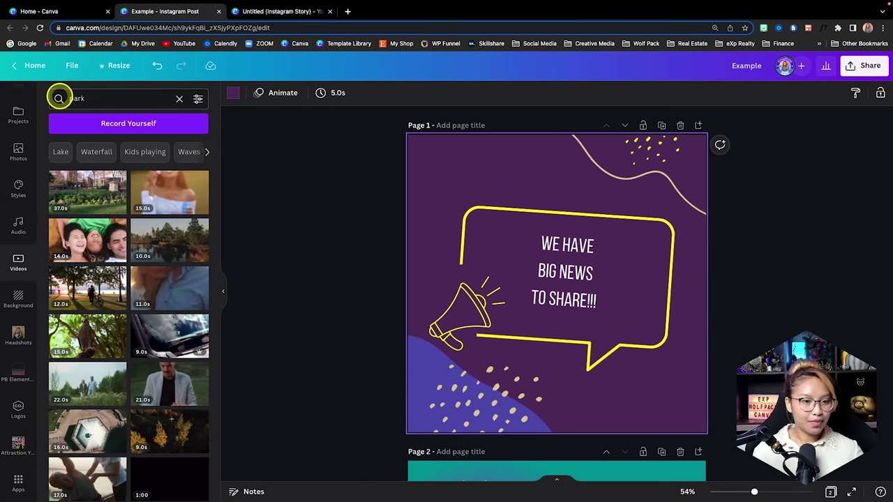
Try placing the 10-second forest lake video on page 1 and remove it.
{"action": "left_click", "coordinate": [179, 244]}
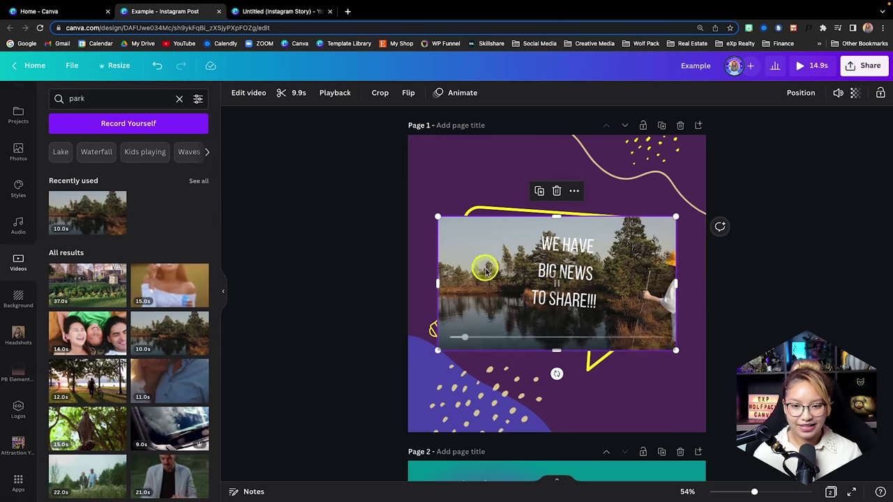
{"action": "right_click", "coordinate": [470, 289]}
{"action": "left_click", "coordinate": [454, 228]}
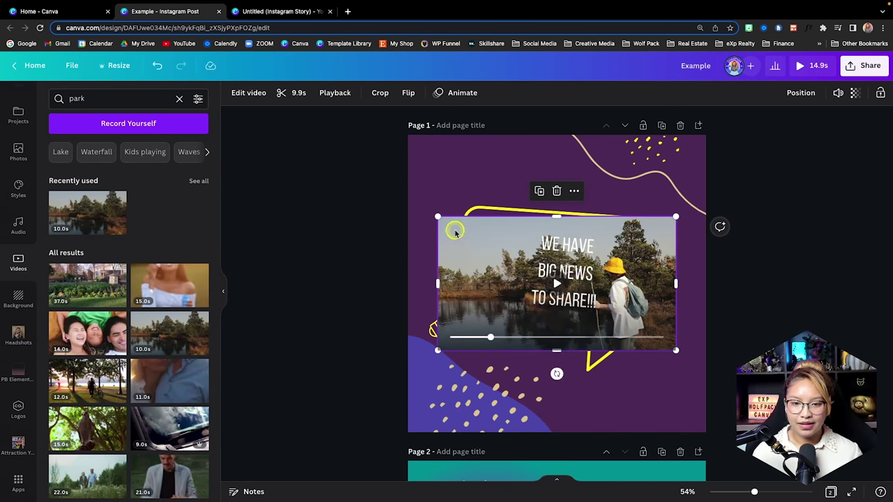
{"action": "left_click_drag", "start_coordinate": [454, 228], "coordinate": [455, 179]}
{"action": "key", "text": "Delete"}
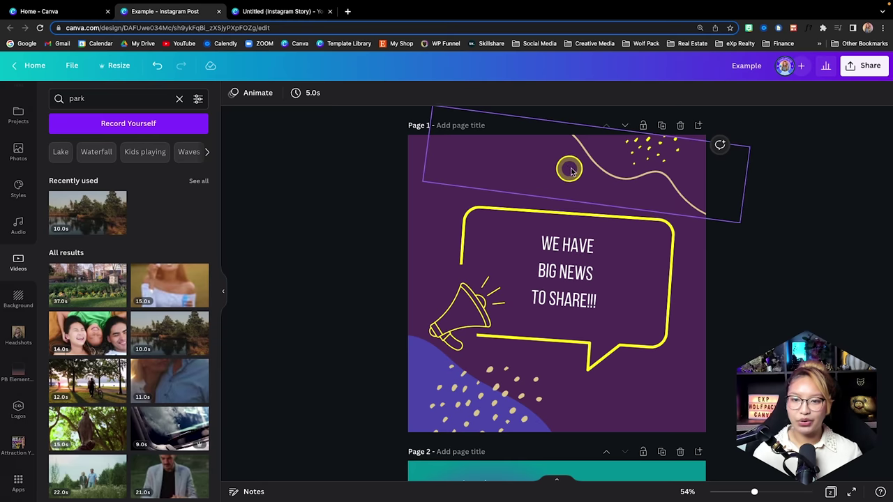
Add a blank page after page 1 and fill its background with the 15-second video of a woman blowing bubbles.
{"action": "left_click", "coordinate": [700, 126]}
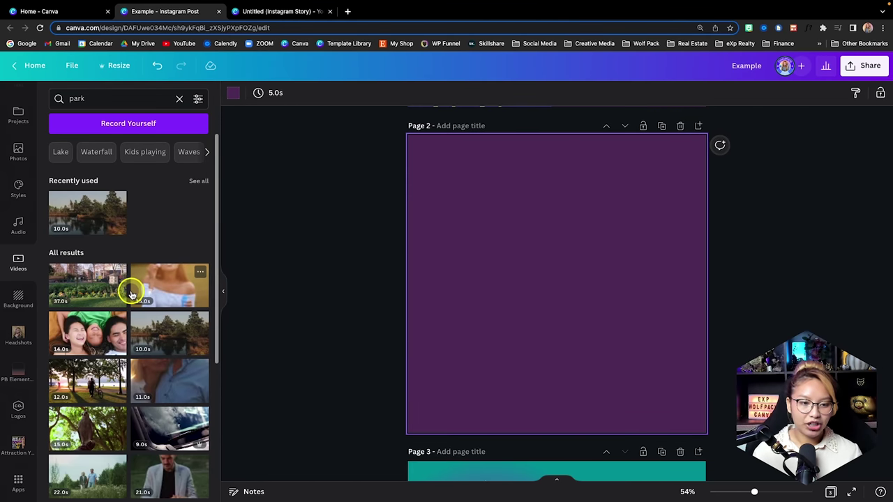
{"action": "left_click_drag", "start_coordinate": [159, 293], "coordinate": [419, 268]}
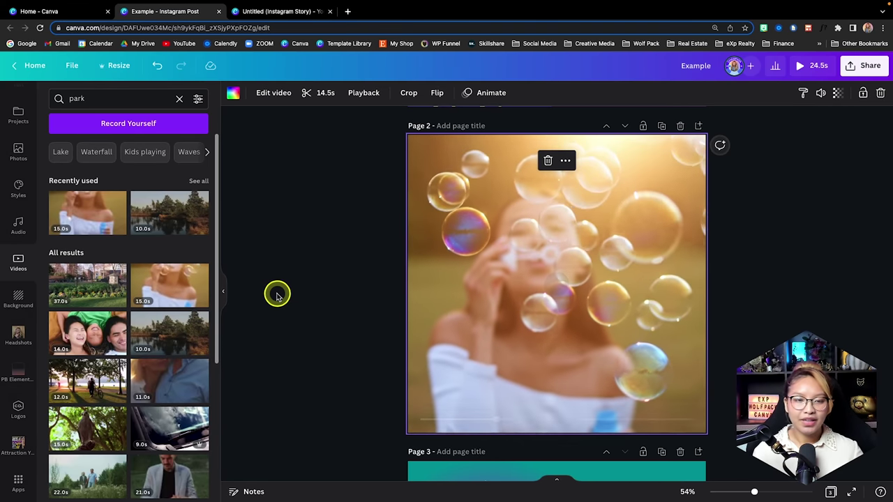
Adjust the bubble video's brightness to -22 and its contrast to 40.
{"action": "left_click", "coordinate": [273, 92]}
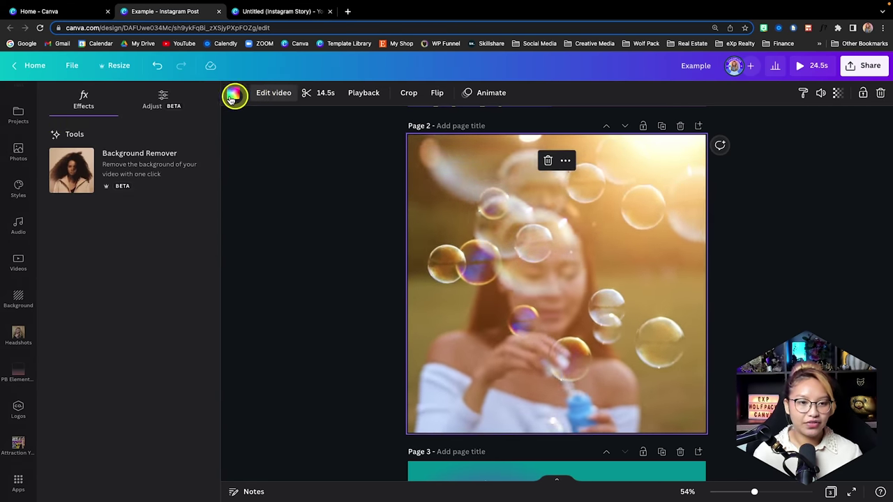
{"action": "left_click", "coordinate": [170, 103]}
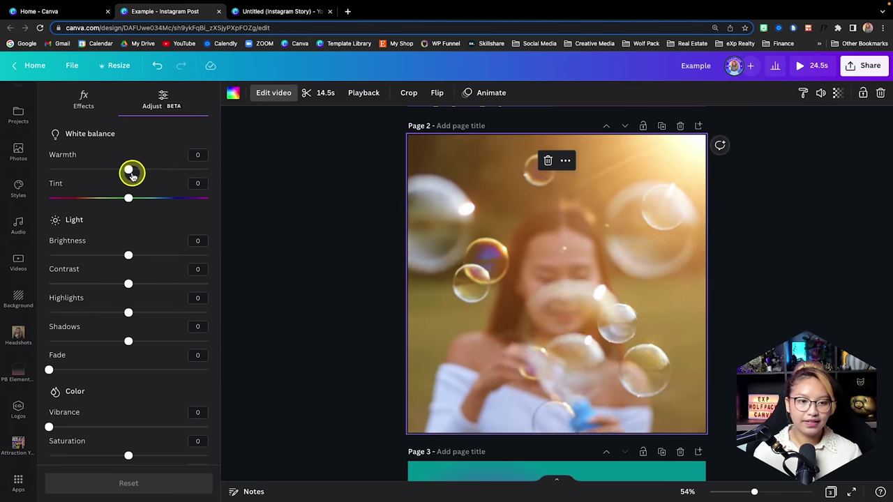
{"action": "left_click_drag", "start_coordinate": [128, 255], "coordinate": [160, 283]}
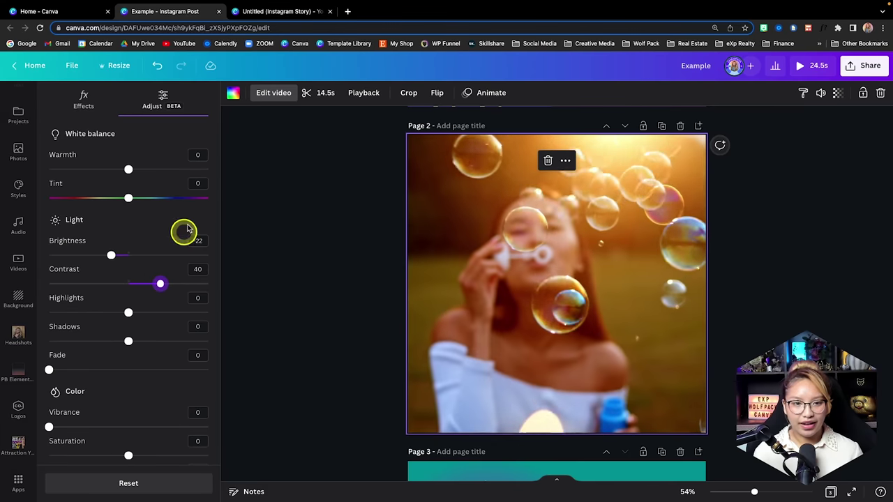
Trim both ends of the bubble video on page 2 to a length of 8.6 seconds.
{"action": "left_click", "coordinate": [325, 93]}
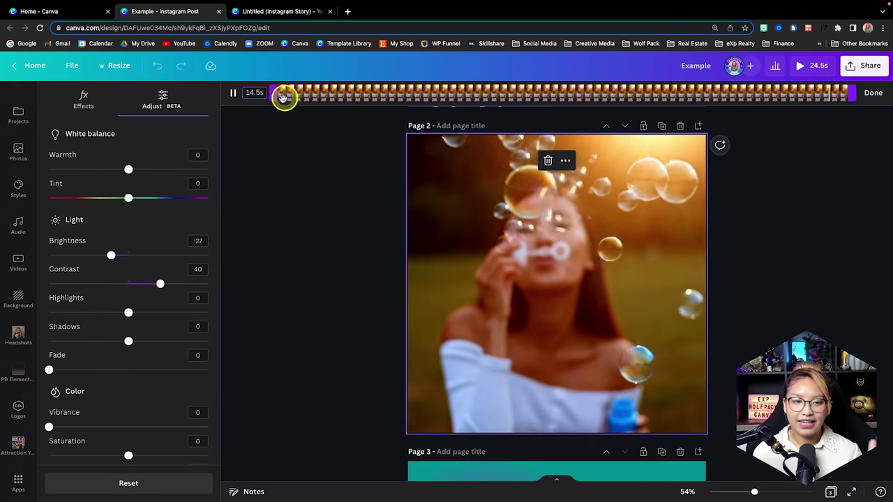
{"action": "left_click_drag", "start_coordinate": [276, 98], "coordinate": [368, 95]}
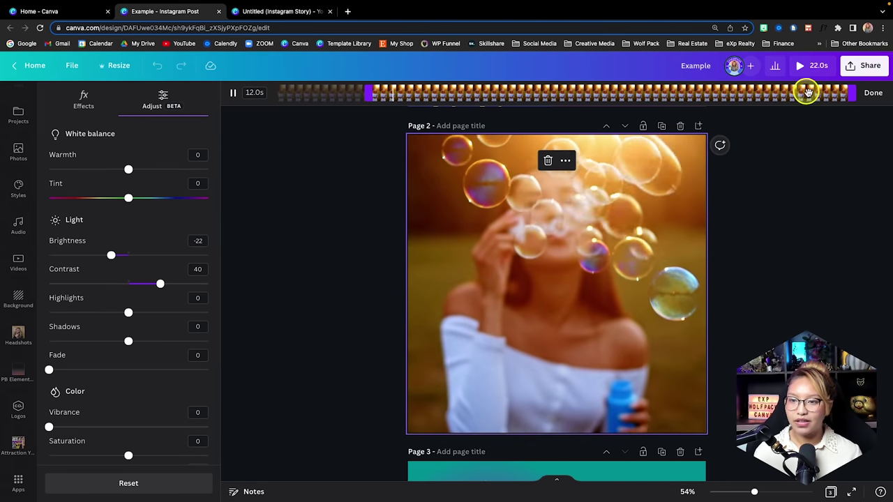
{"action": "left_click_drag", "start_coordinate": [852, 96], "coordinate": [621, 95]}
{"action": "left_click_drag", "start_coordinate": [612, 93], "coordinate": [776, 94]}
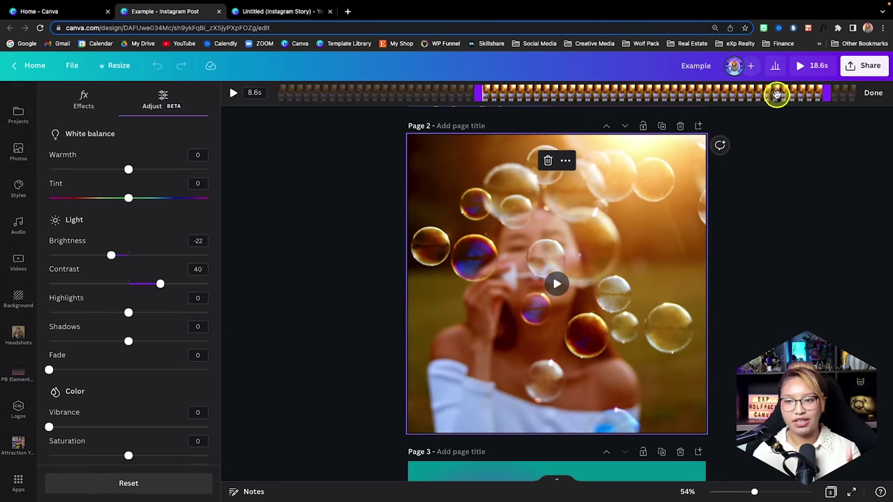
{"action": "left_click", "coordinate": [876, 94]}
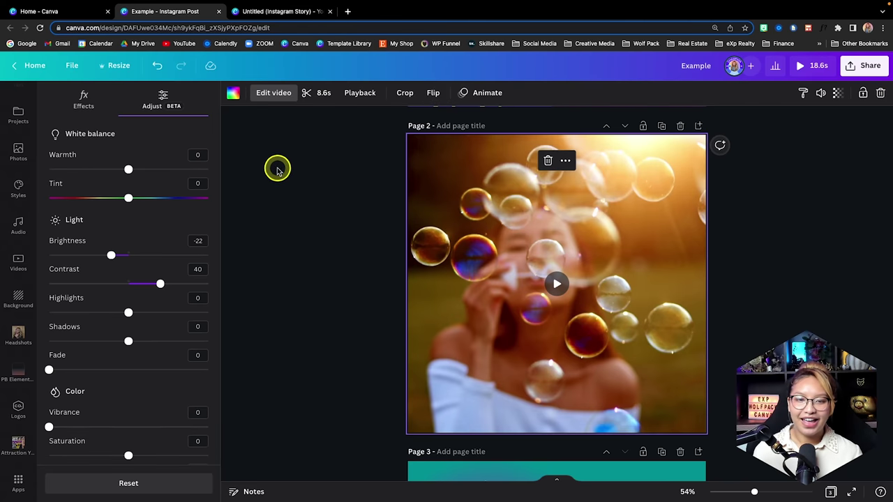
Crop the bubble video by shifting it slightly upward within the page 2 frame.
{"action": "left_click", "coordinate": [406, 92]}
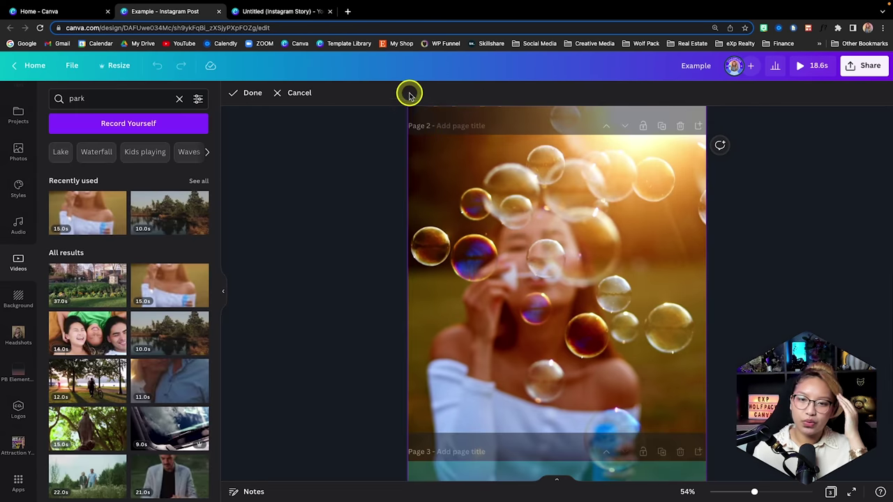
{"action": "scroll", "coordinate": [632, 265], "scroll_direction": "down", "scroll_amount": 1}
{"action": "scroll", "coordinate": [632, 264], "scroll_direction": "up", "scroll_amount": 3}
{"action": "scroll", "coordinate": [632, 264], "scroll_direction": "down", "scroll_amount": 5}
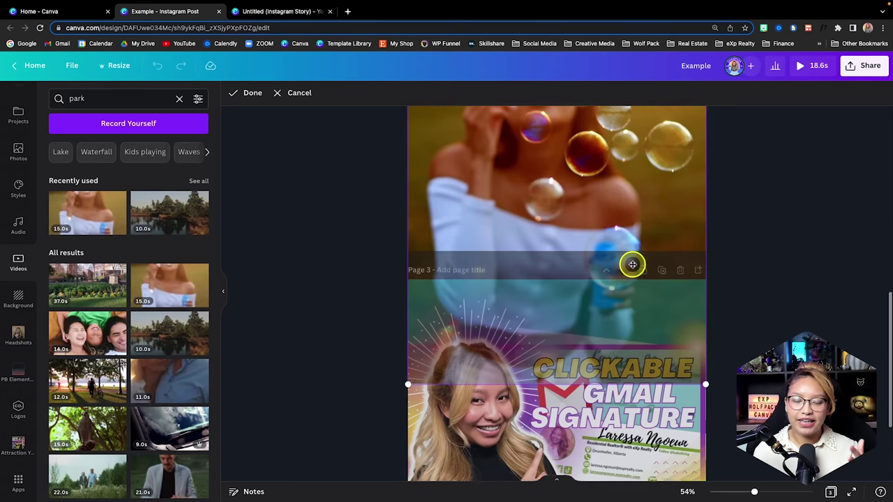
{"action": "scroll", "coordinate": [633, 264], "scroll_direction": "up", "scroll_amount": 1}
{"action": "scroll", "coordinate": [632, 264], "scroll_direction": "up", "scroll_amount": 3}
{"action": "left_click_drag", "start_coordinate": [632, 265], "coordinate": [583, 247]}
{"action": "scroll", "coordinate": [608, 307], "scroll_direction": "down", "scroll_amount": 2}
{"action": "left_click", "coordinate": [745, 250]}
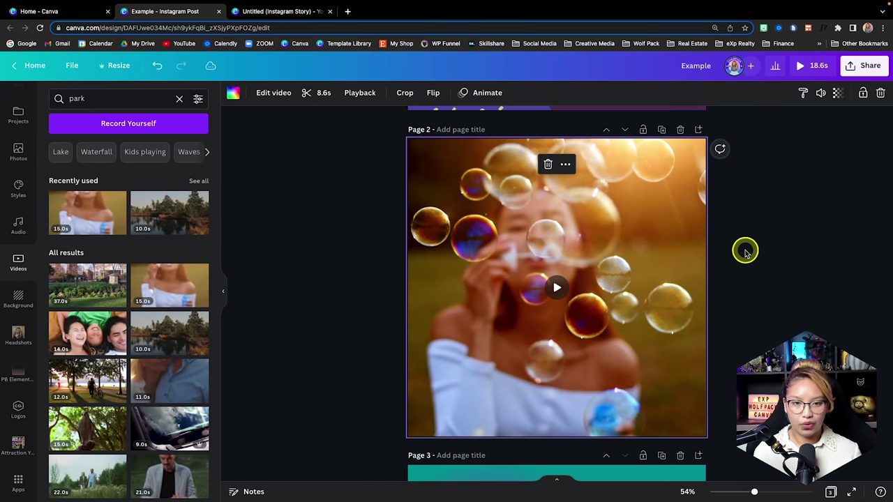
Flip the bubble video horizontally, try the vertical flip, and apply the Rise page animation to page 2.
{"action": "left_click", "coordinate": [433, 93]}
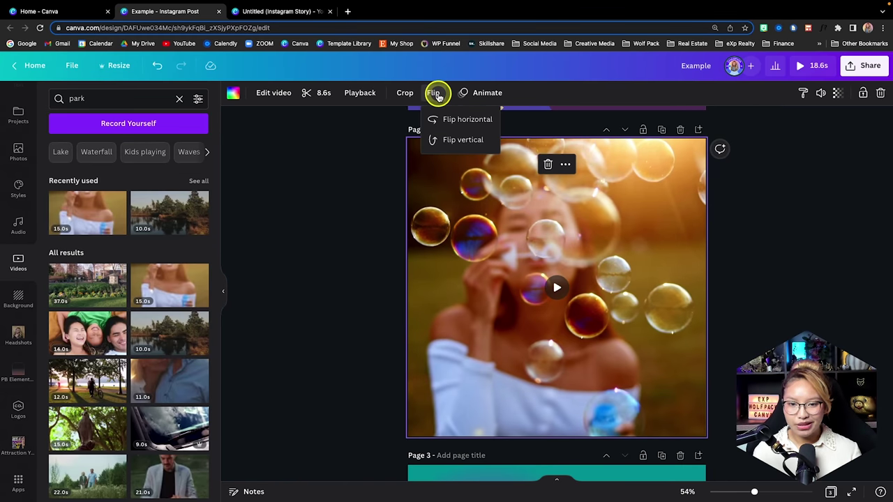
{"action": "left_click", "coordinate": [452, 119]}
{"action": "left_click", "coordinate": [454, 141]}
{"action": "left_click", "coordinate": [454, 140]}
{"action": "left_click", "coordinate": [469, 92]}
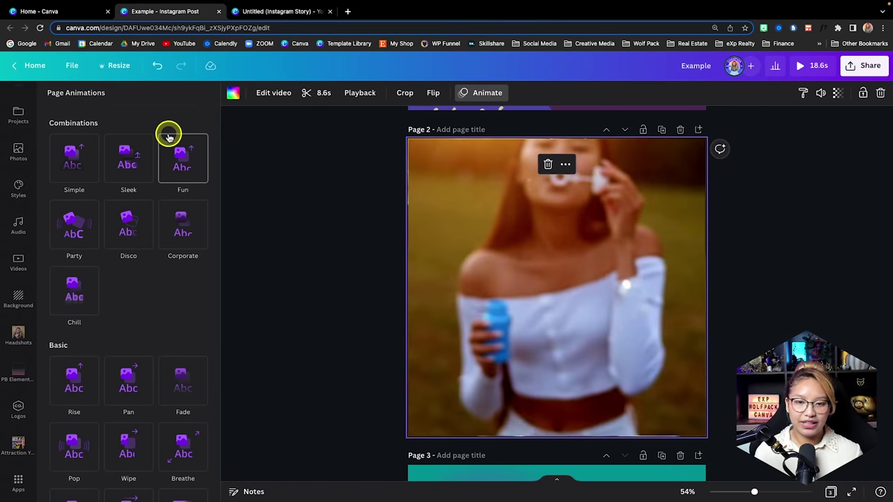
{"action": "left_click", "coordinate": [85, 390]}
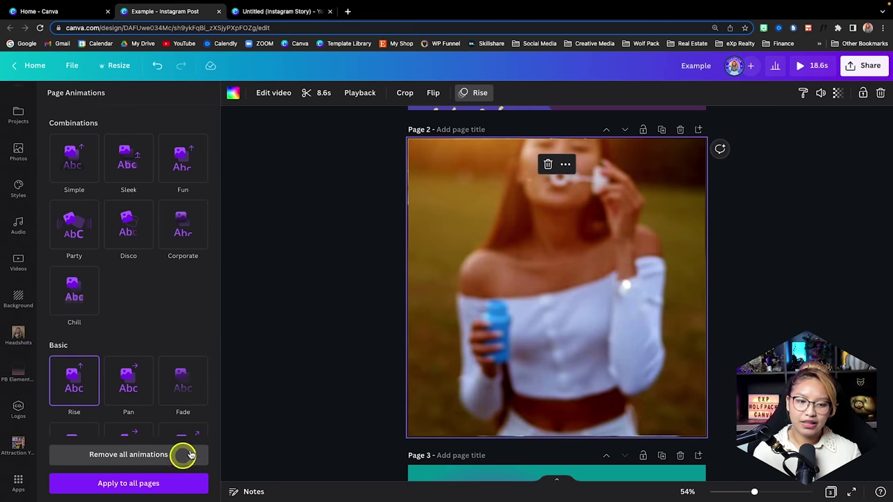
Delete the background video from page 2 and insert the 15-second bubble video as a separate element.
{"action": "left_click", "coordinate": [558, 286]}
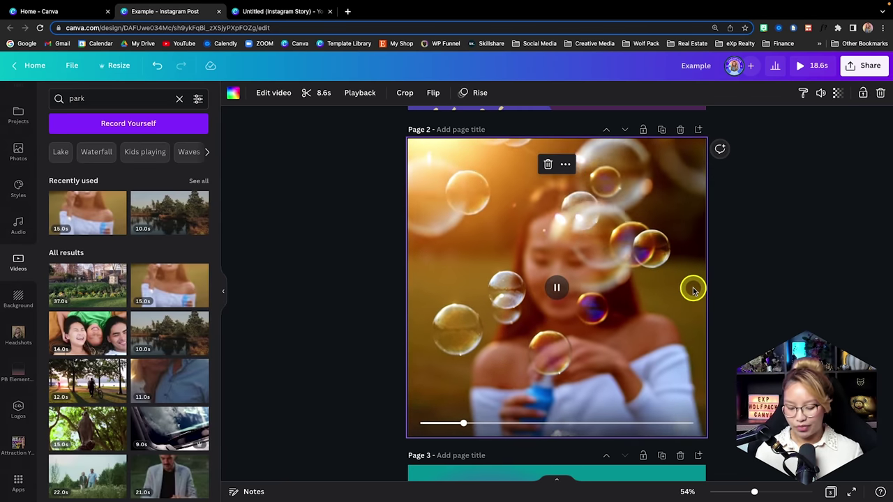
{"action": "key", "text": "Delete"}
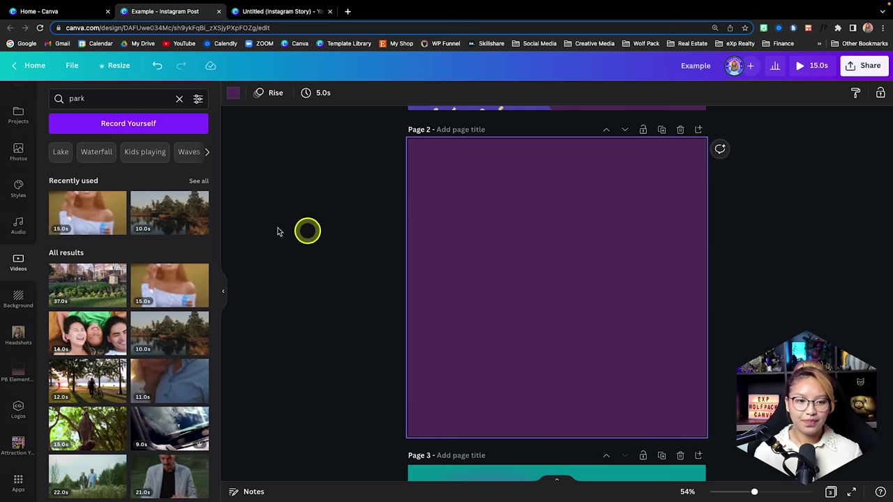
{"action": "left_click", "coordinate": [87, 212]}
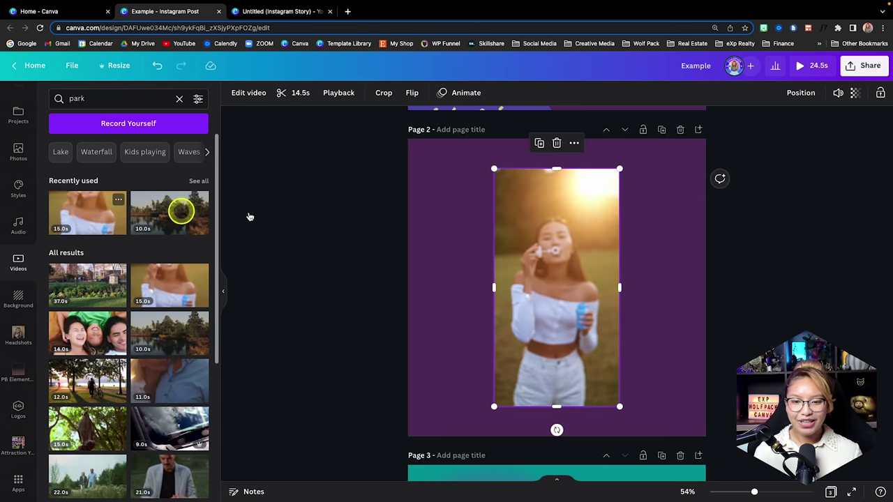
Try the Rise and Pan animations on the inserted bubble video and apply Fade.
{"action": "left_click", "coordinate": [467, 95]}
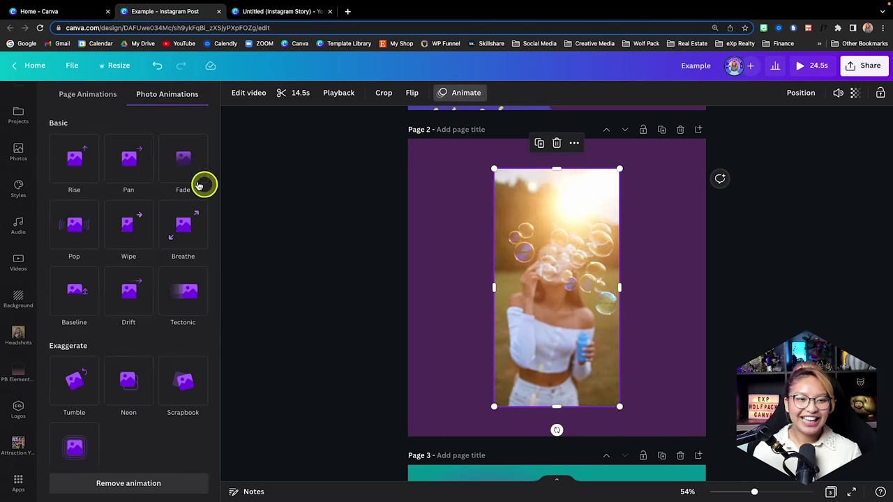
{"action": "left_click", "coordinate": [82, 171]}
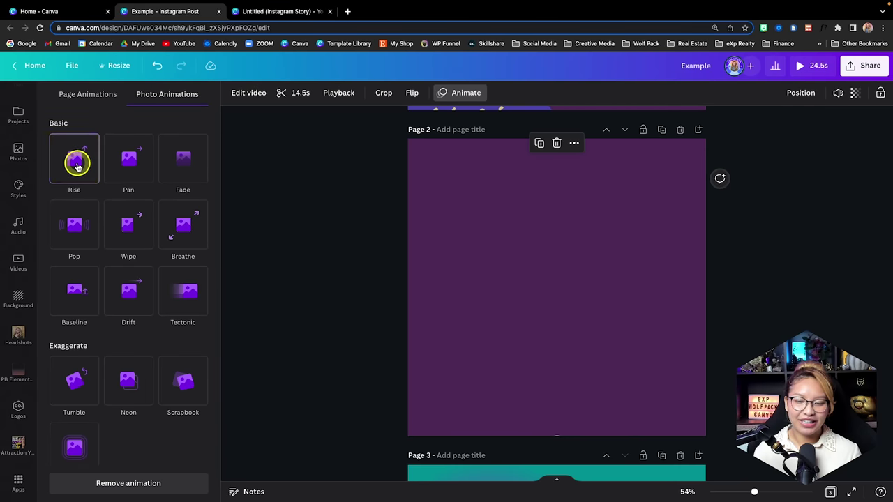
{"action": "left_click", "coordinate": [77, 164]}
{"action": "left_click", "coordinate": [131, 164]}
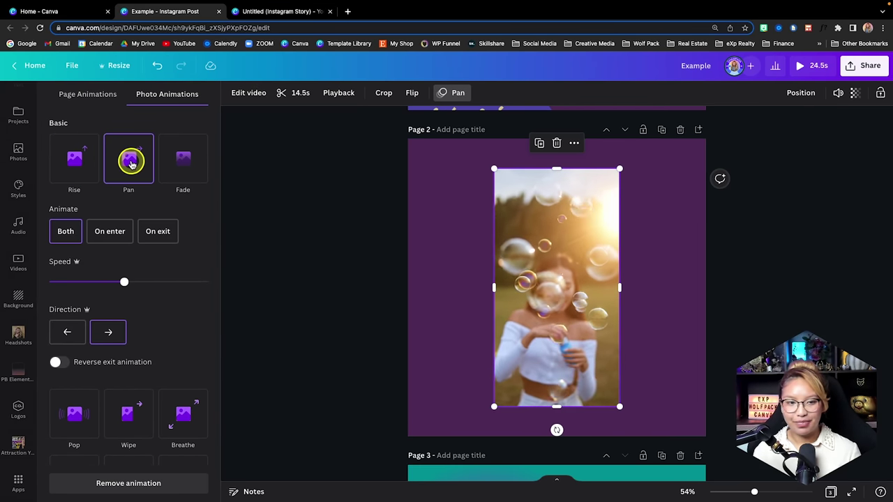
{"action": "left_click", "coordinate": [177, 165]}
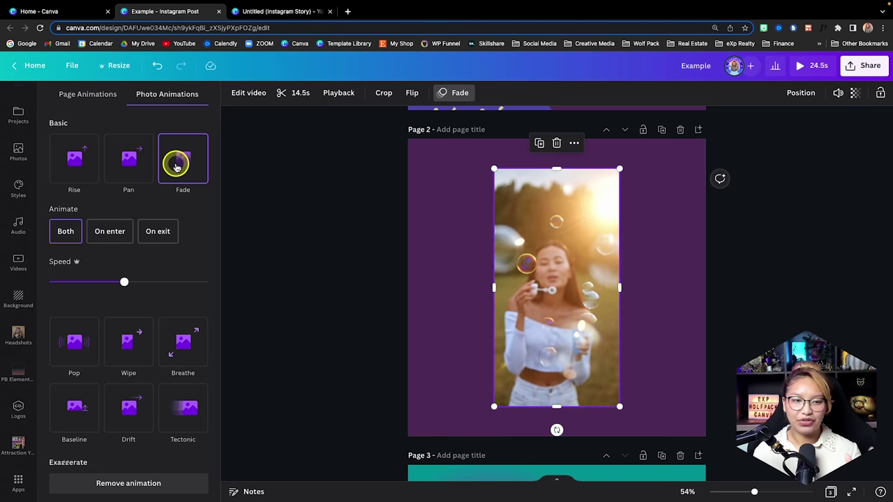
{"action": "left_click", "coordinate": [451, 305]}
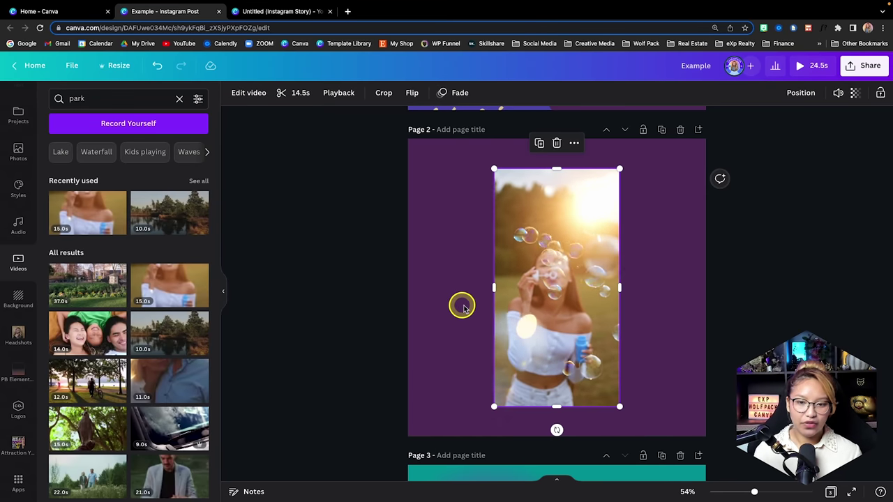
Examine the editing options of the megaphone and text on page 1 and the artwork on page 3.
{"action": "scroll", "coordinate": [457, 307], "scroll_direction": "up", "scroll_amount": 3}
{"action": "scroll", "coordinate": [461, 303], "scroll_direction": "up", "scroll_amount": 3}
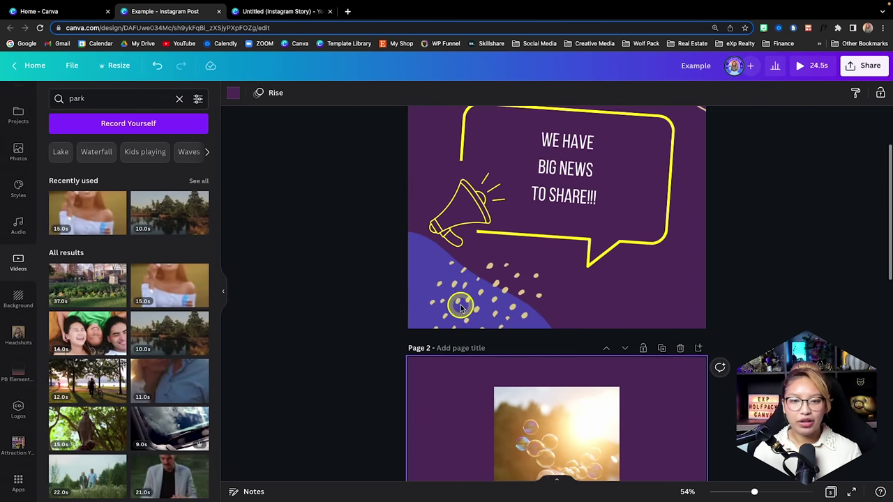
{"action": "left_click", "coordinate": [458, 293]}
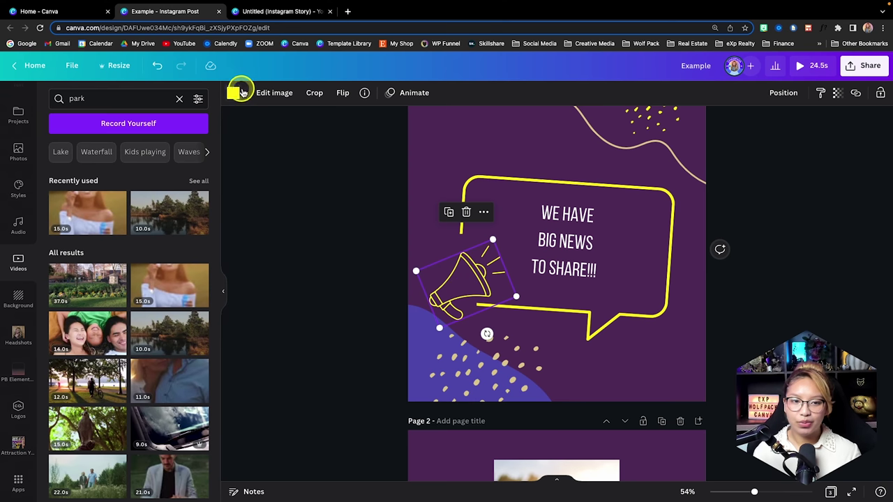
{"action": "left_click", "coordinate": [587, 243]}
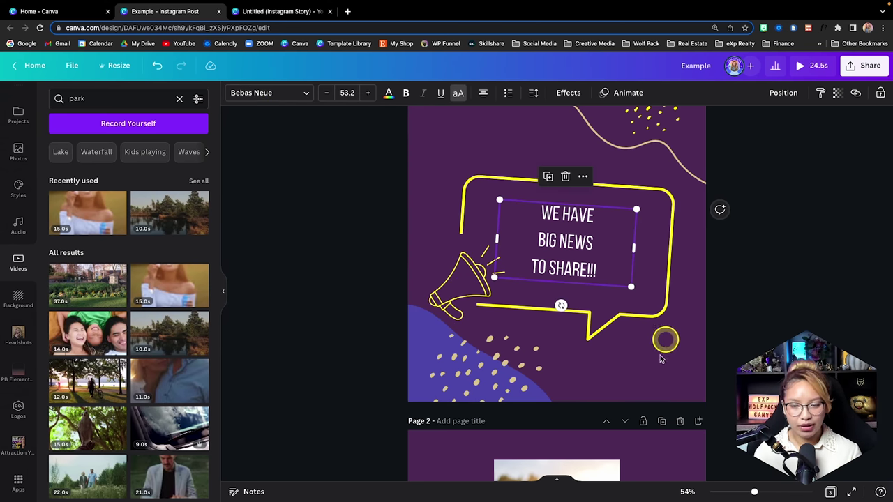
{"action": "scroll", "coordinate": [672, 324], "scroll_direction": "down", "scroll_amount": 7}
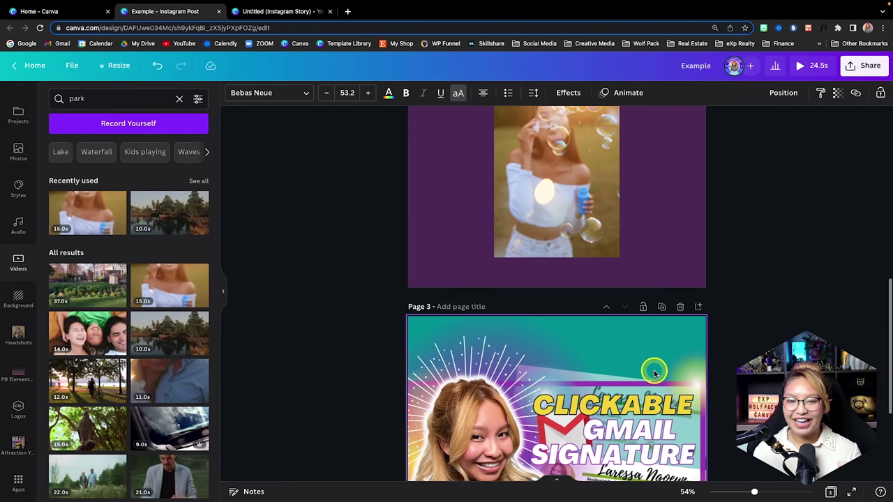
{"action": "scroll", "coordinate": [654, 373], "scroll_direction": "down", "scroll_amount": 3}
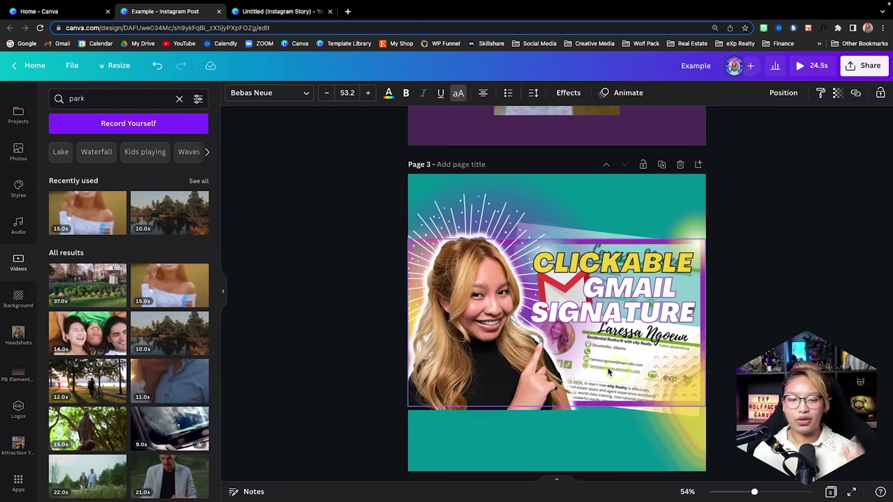
{"action": "left_click", "coordinate": [490, 319]}
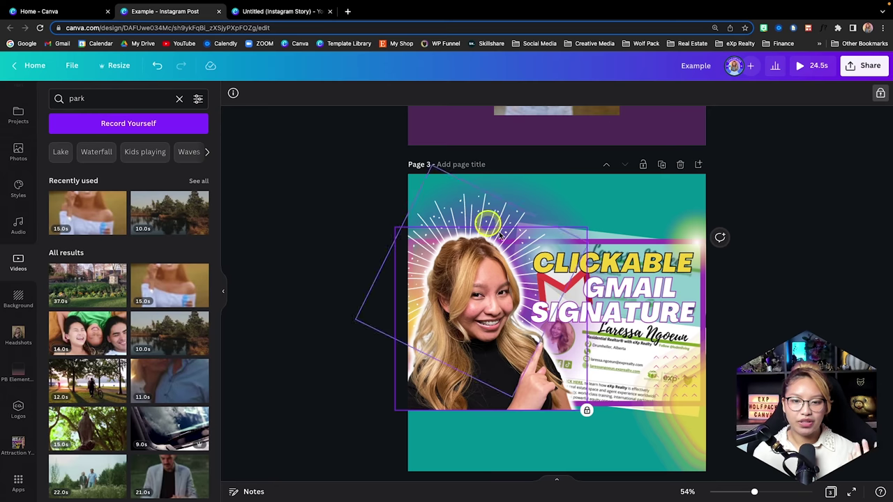
Add a blank page after page 1, try the purple-teal geometric background, and apply the green-blue aurora landscape.
{"action": "left_click", "coordinate": [698, 182]}
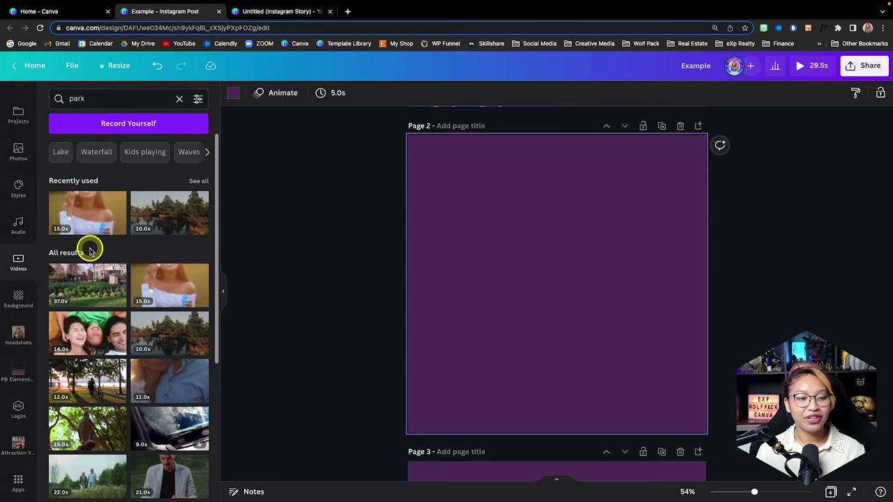
{"action": "left_click", "coordinate": [19, 295]}
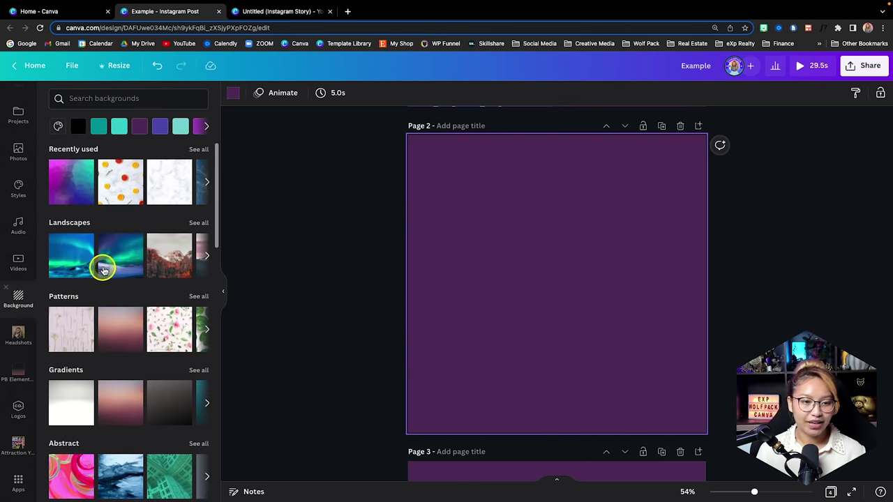
{"action": "left_click", "coordinate": [82, 189]}
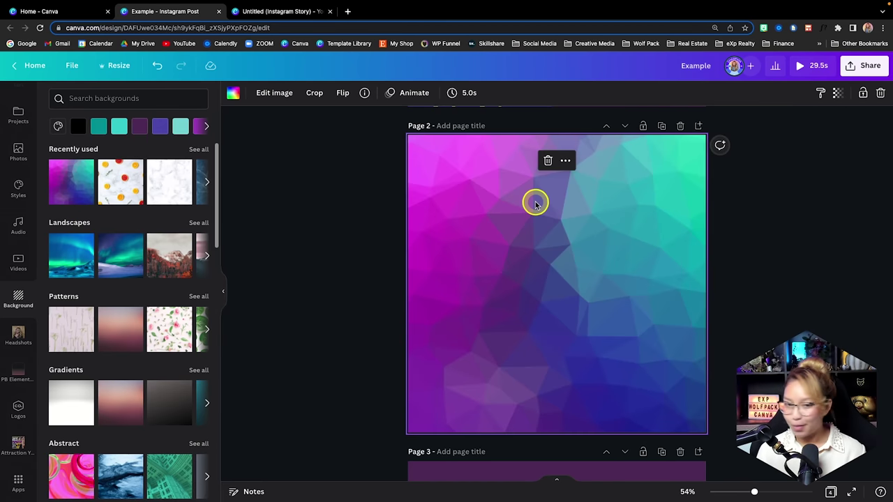
{"action": "left_click", "coordinate": [76, 257]}
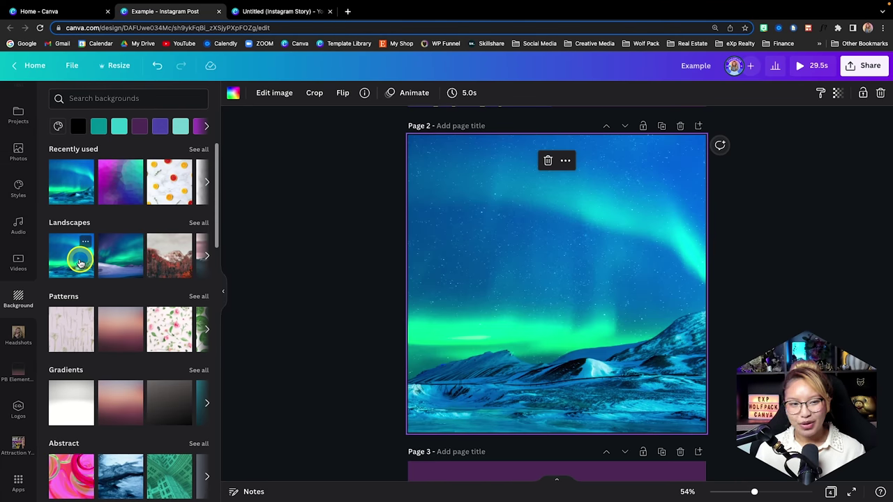
{"action": "left_click", "coordinate": [142, 103]}
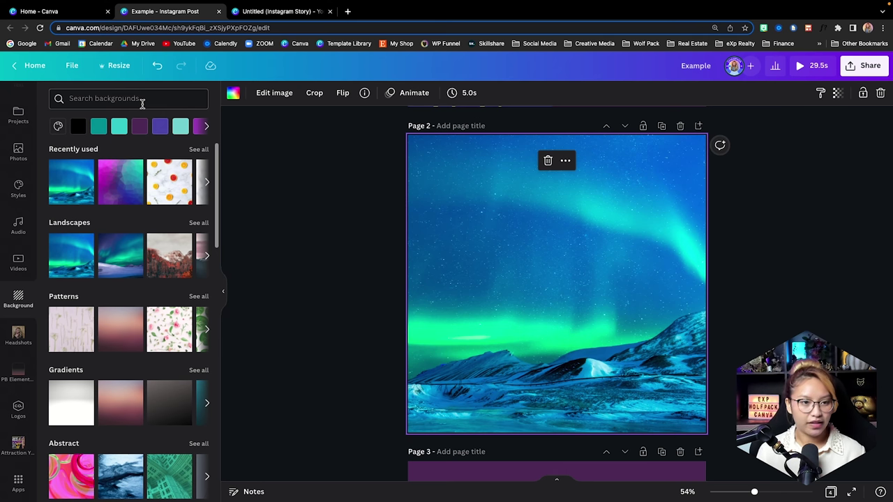
View the pinned project folders and remove Headshots and PB Elements & Graphics from the side panel.
{"action": "left_click", "coordinate": [21, 340]}
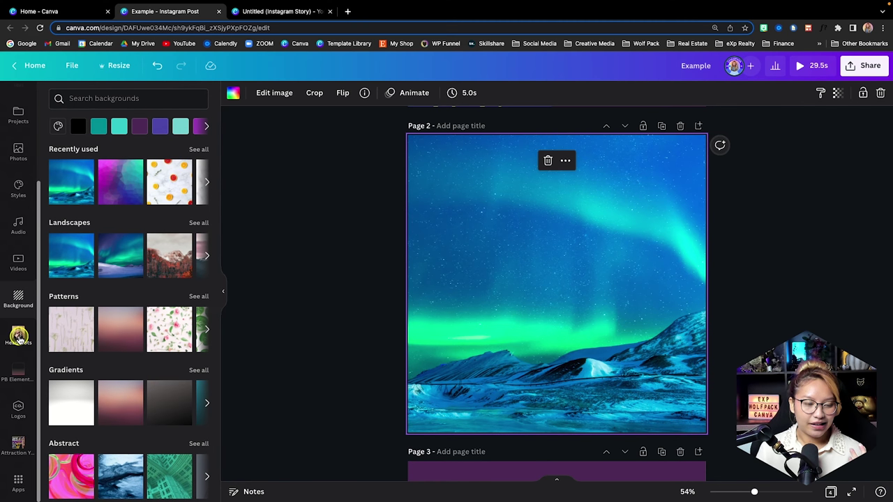
{"action": "left_click", "coordinate": [20, 375]}
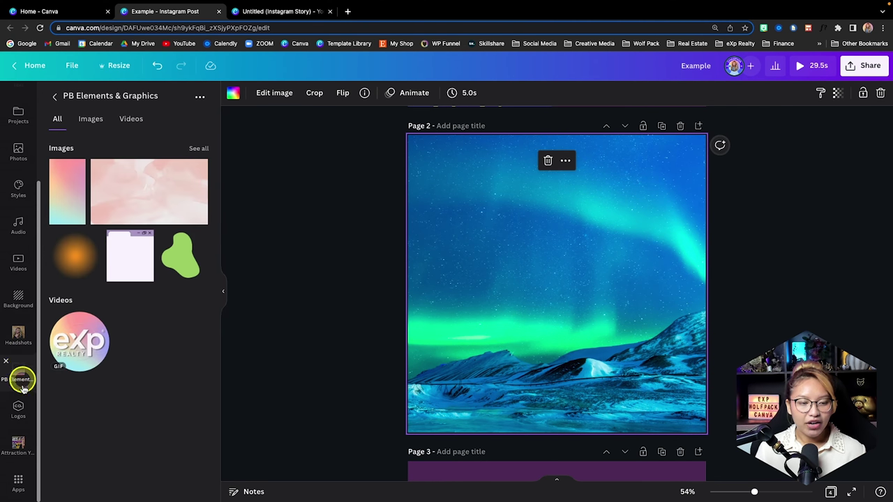
{"action": "left_click", "coordinate": [19, 115]}
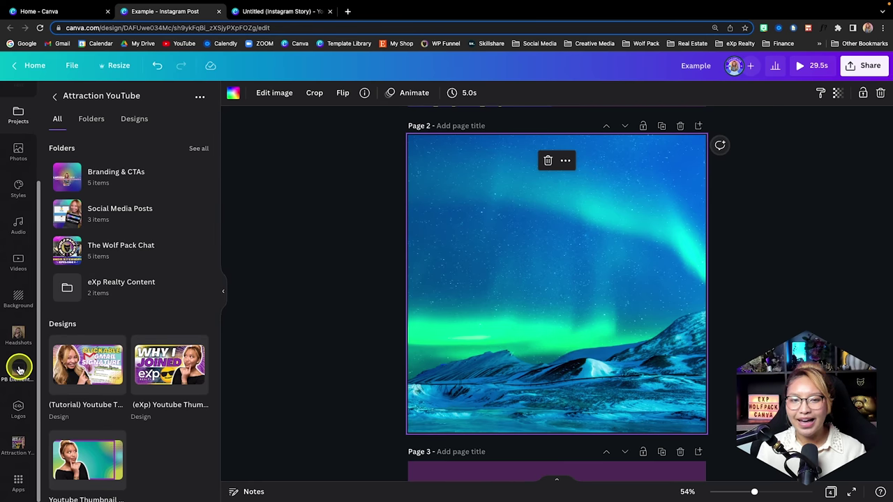
{"action": "left_click", "coordinate": [18, 337]}
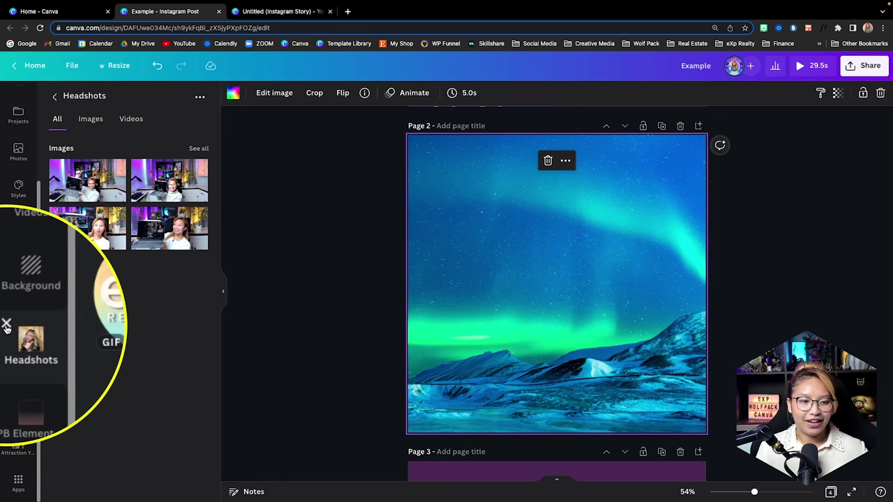
{"action": "left_click", "coordinate": [6, 326]}
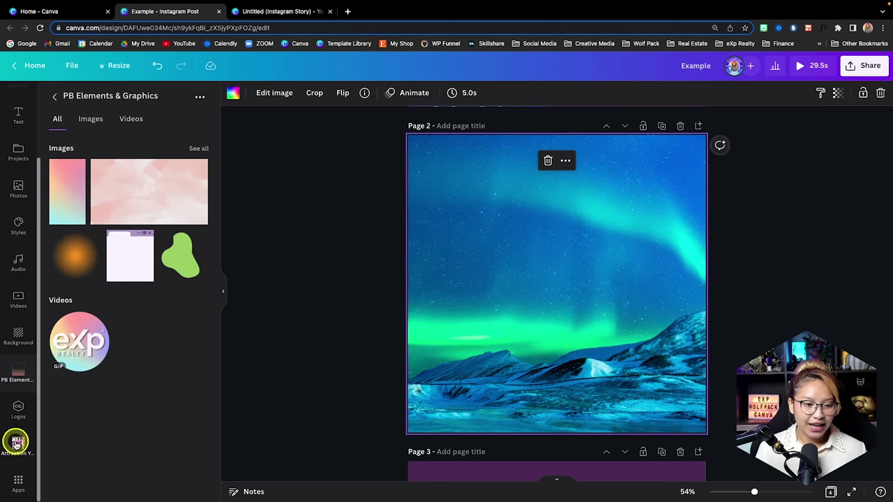
{"action": "left_click", "coordinate": [7, 363]}
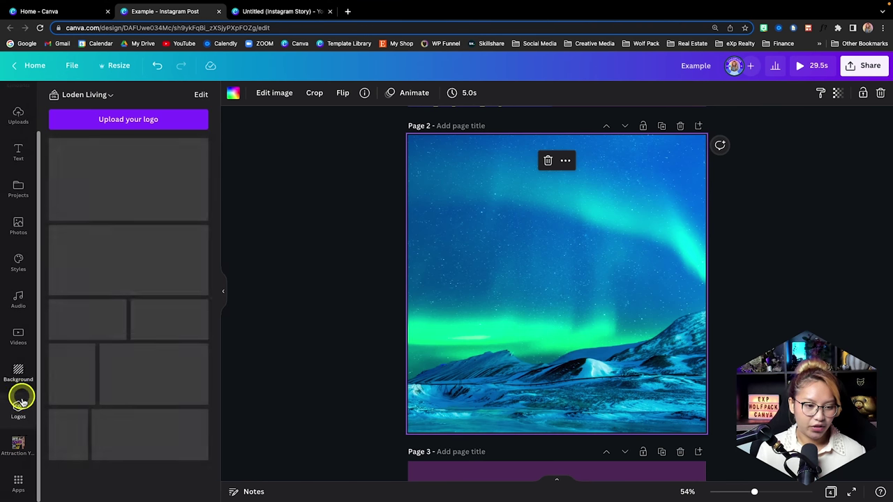
Remove the pinned Attraction YouTube folder from the side panel and show the background library.
{"action": "left_click", "coordinate": [10, 443]}
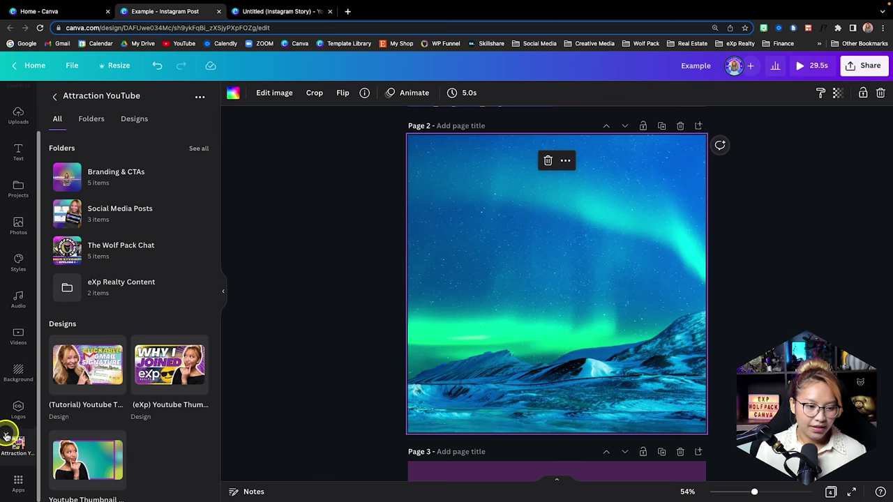
{"action": "left_click", "coordinate": [6, 436]}
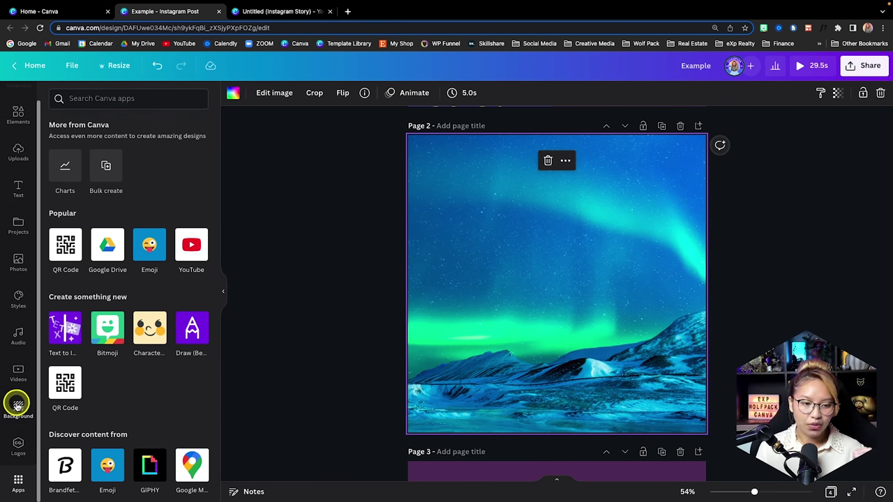
{"action": "left_click", "coordinate": [18, 408]}
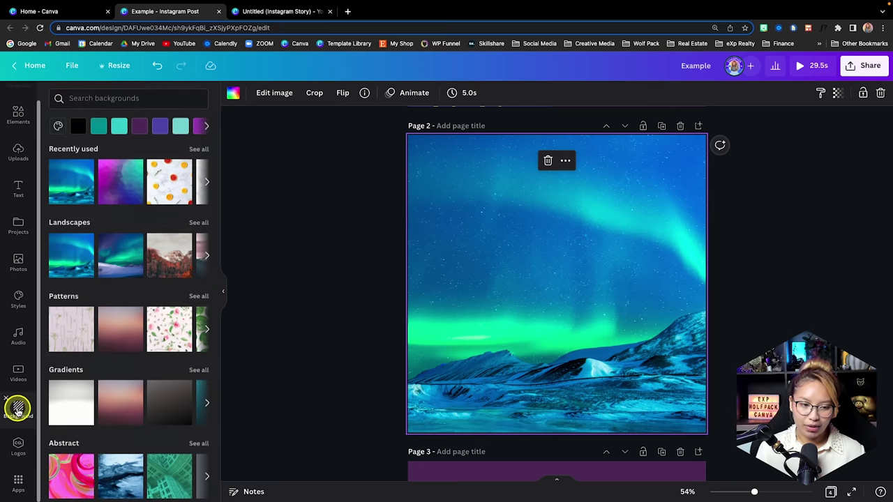
Switch the logo collection to the Youtube Thumbnails brand kit and look through its logos.
{"action": "left_click", "coordinate": [18, 446]}
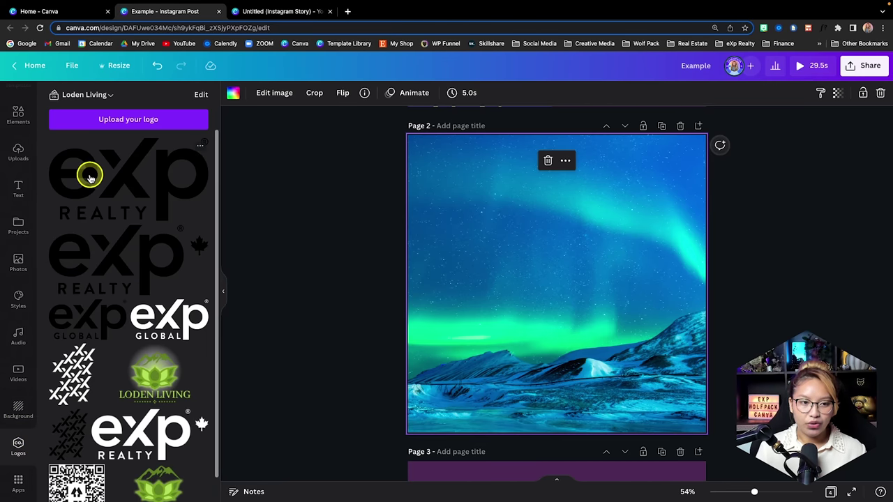
{"action": "left_click", "coordinate": [102, 96]}
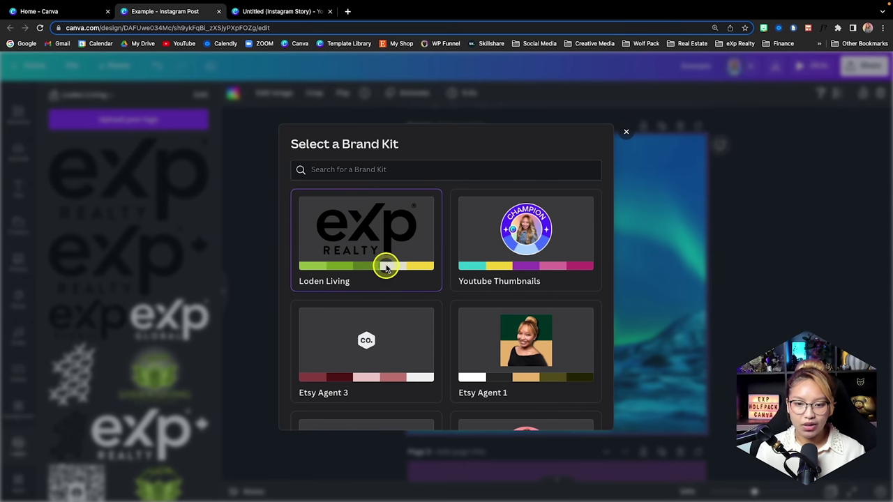
{"action": "left_click", "coordinate": [530, 251]}
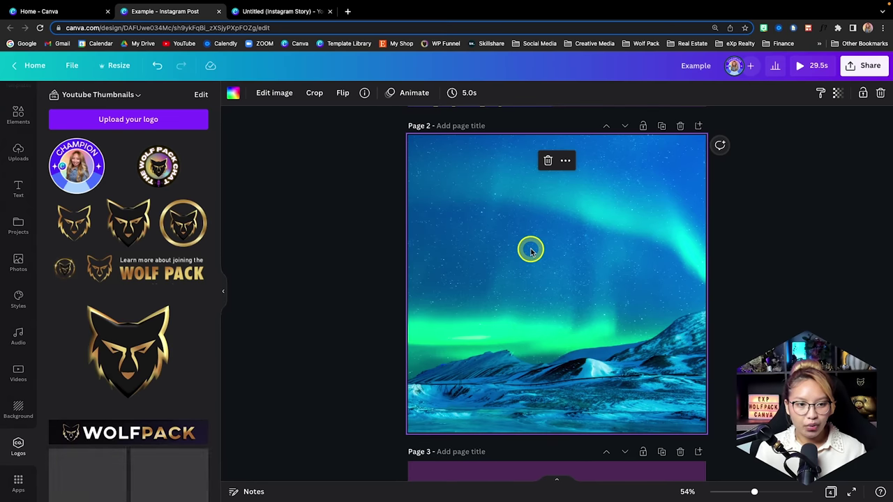
{"action": "scroll", "coordinate": [172, 295], "scroll_direction": "down", "scroll_amount": 5}
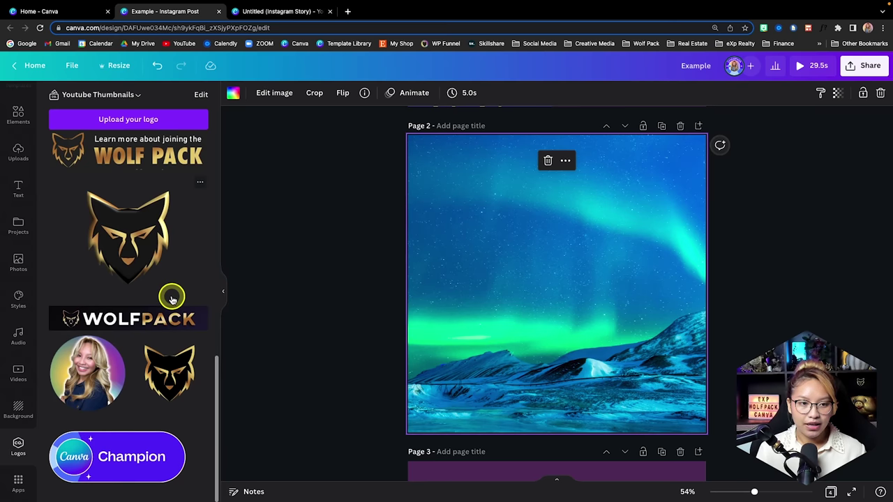
{"action": "scroll", "coordinate": [172, 295], "scroll_direction": "up", "scroll_amount": 3}
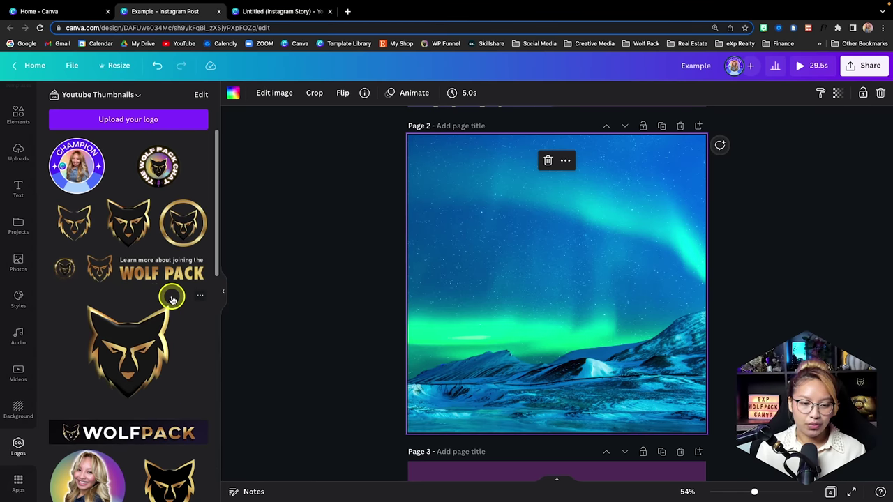
Browse the available Canva apps, open the YouTube app and look through its suggested videos.
{"action": "left_click", "coordinate": [18, 491]}
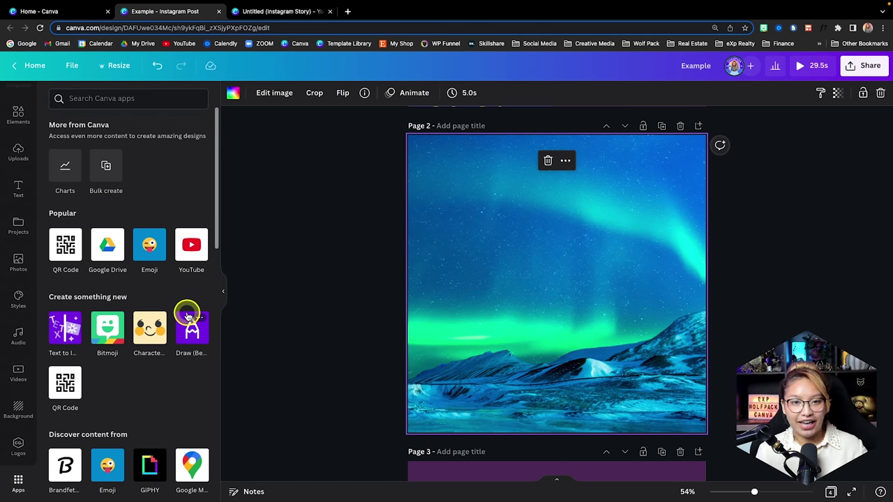
{"action": "scroll", "coordinate": [145, 377], "scroll_direction": "down", "scroll_amount": 10}
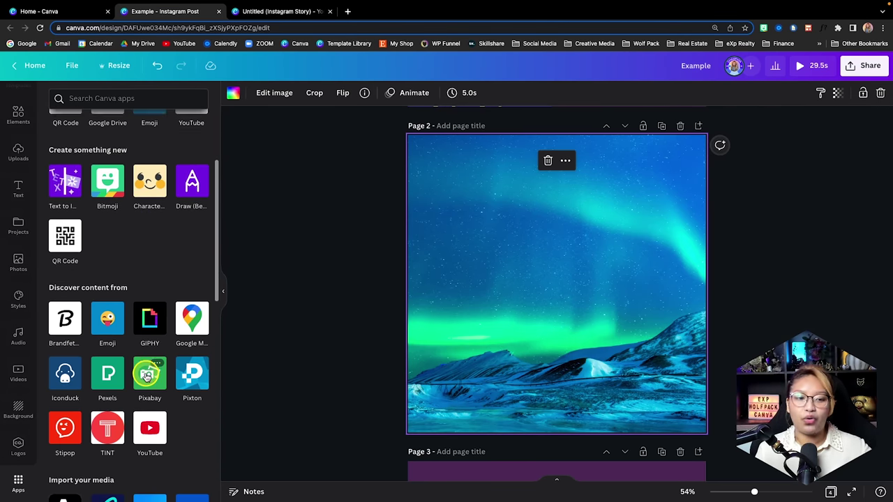
{"action": "scroll", "coordinate": [145, 376], "scroll_direction": "down", "scroll_amount": 3}
{"action": "scroll", "coordinate": [145, 377], "scroll_direction": "up", "scroll_amount": 15}
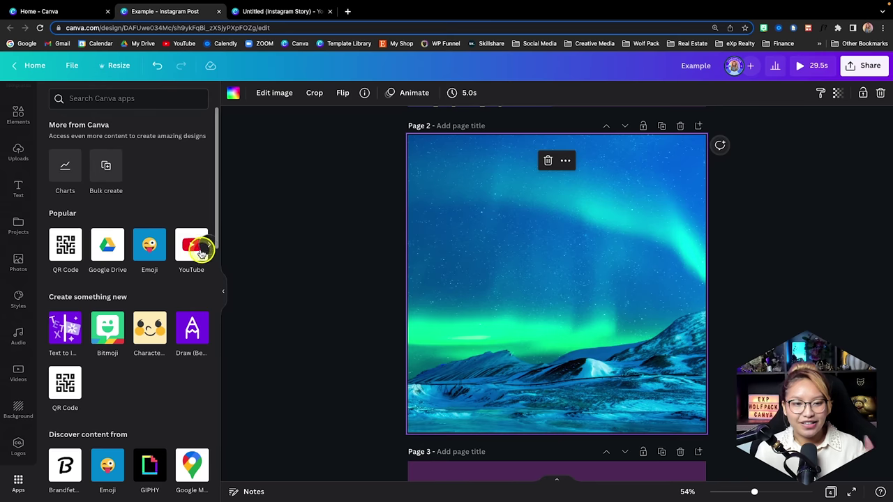
{"action": "left_click", "coordinate": [188, 246]}
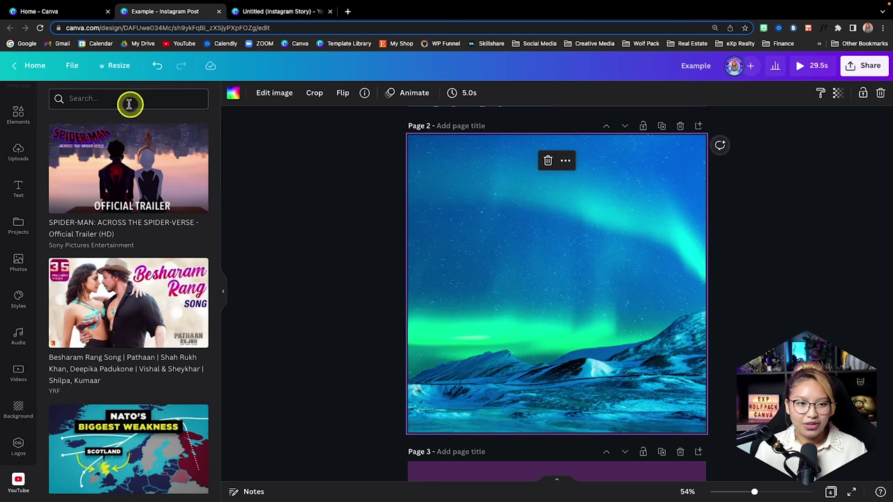
{"action": "scroll", "coordinate": [134, 235], "scroll_direction": "down", "scroll_amount": 5}
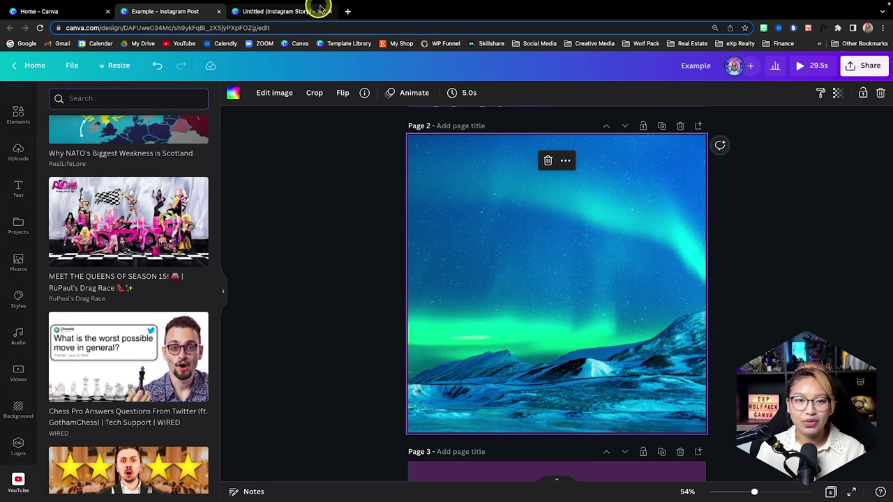
Switch to YouTube in a new browser tab, open the own channel's CUSTOM Gmail Signature video, pause it and copy its link.
{"action": "left_click", "coordinate": [349, 11]}
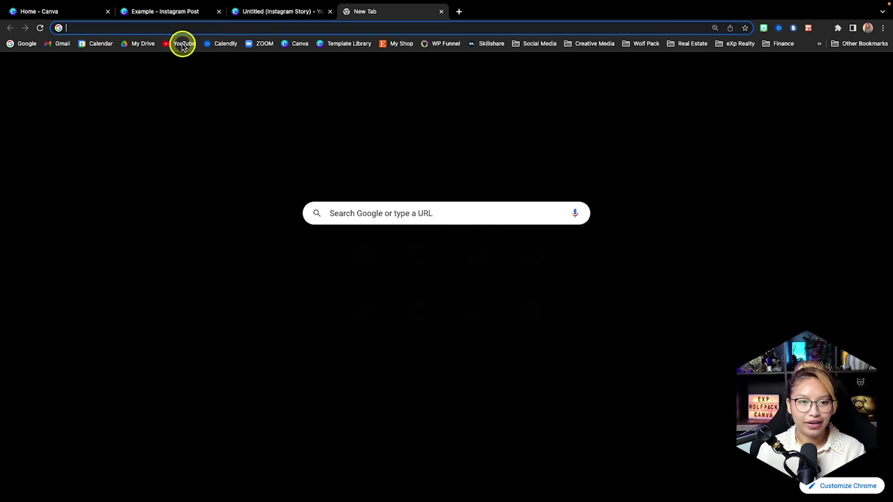
{"action": "left_click", "coordinate": [179, 44]}
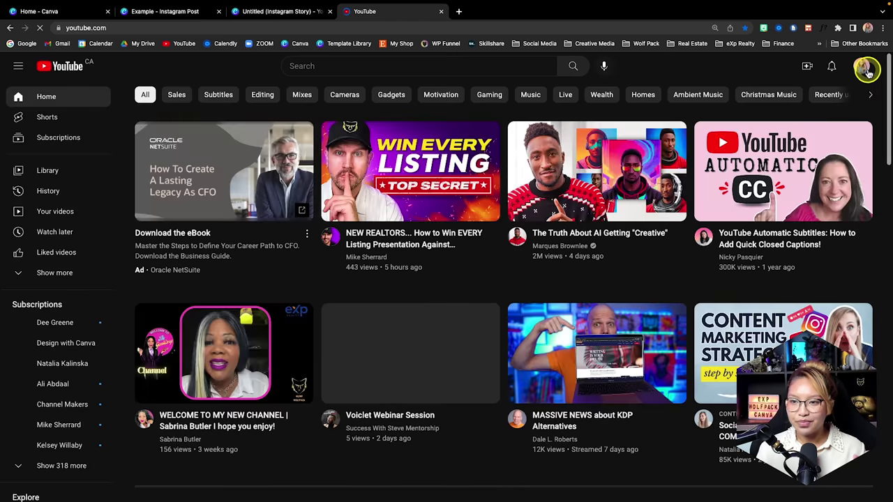
{"action": "left_click", "coordinate": [864, 67]}
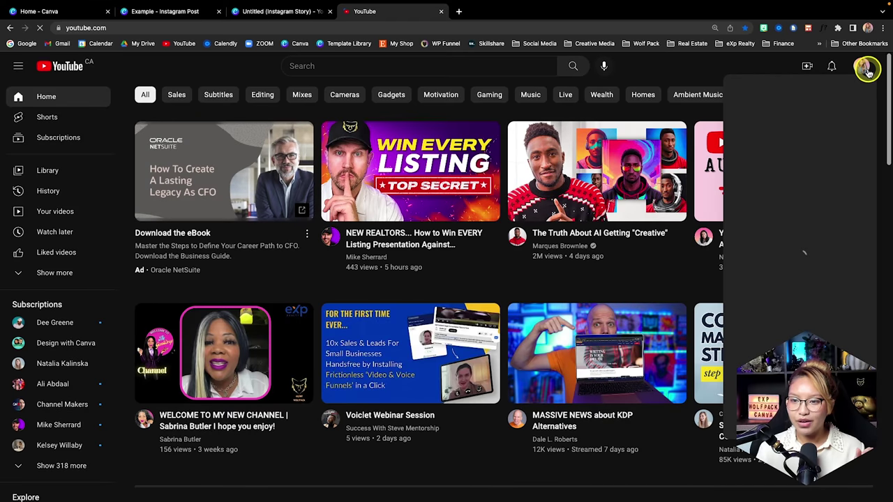
{"action": "left_click", "coordinate": [787, 145]}
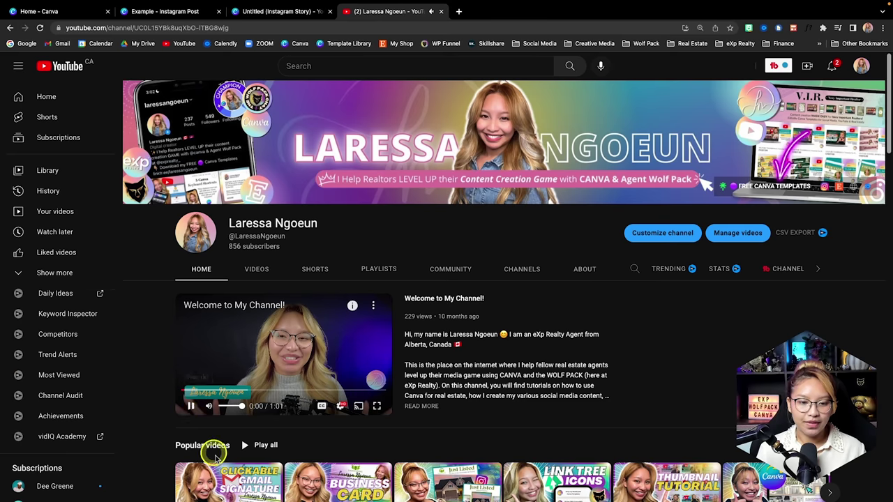
{"action": "left_click", "coordinate": [222, 478]}
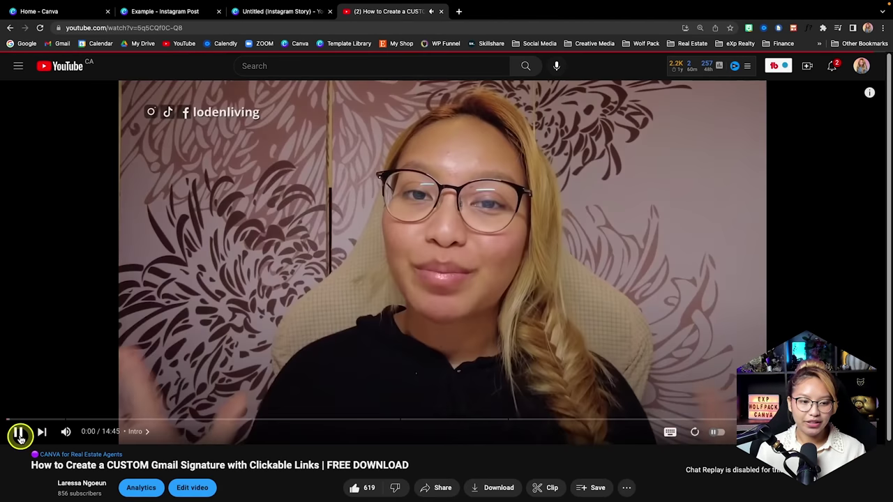
{"action": "left_click", "coordinate": [20, 437]}
{"action": "left_click", "coordinate": [179, 28]}
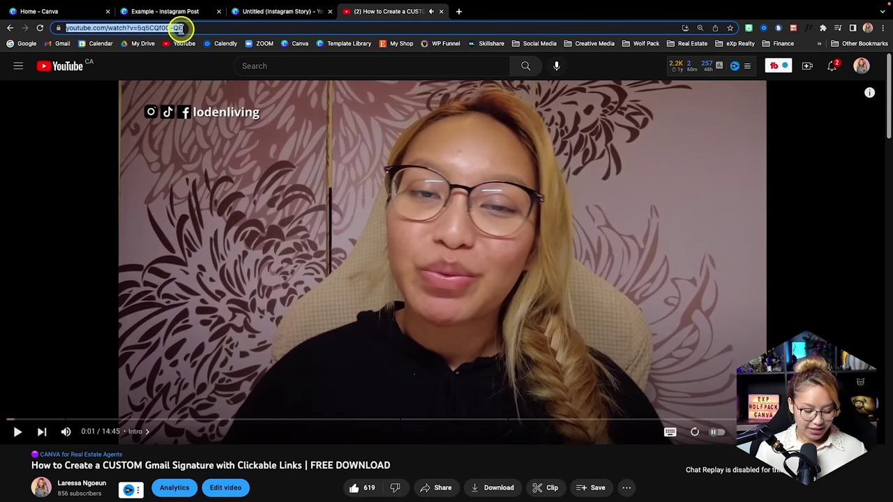
Return to the Canva Instagram post, search its YouTube app with the copied video link and insert the Gmail signature video on page 2.
{"action": "left_click", "coordinate": [249, 11]}
{"action": "left_click", "coordinate": [180, 11]}
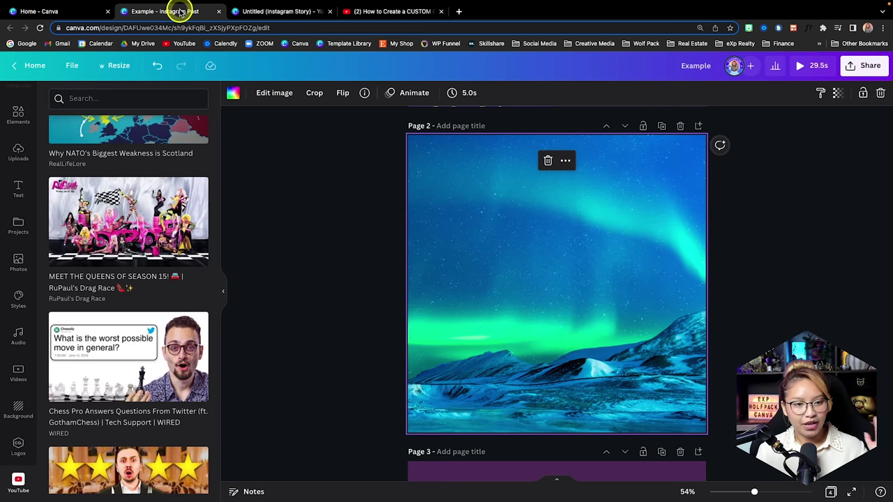
{"action": "left_click", "coordinate": [117, 98]}
{"action": "key", "text": "ctrl+v"}
{"action": "key", "text": "Return"}
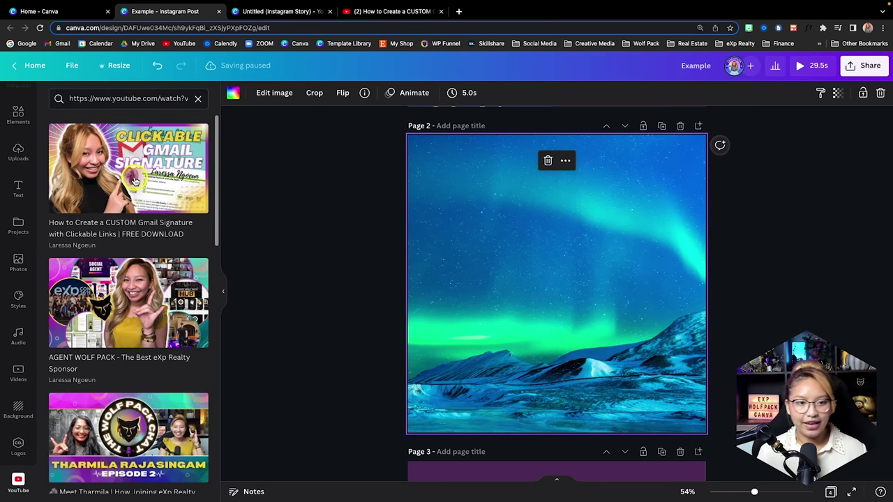
{"action": "left_click", "coordinate": [140, 164]}
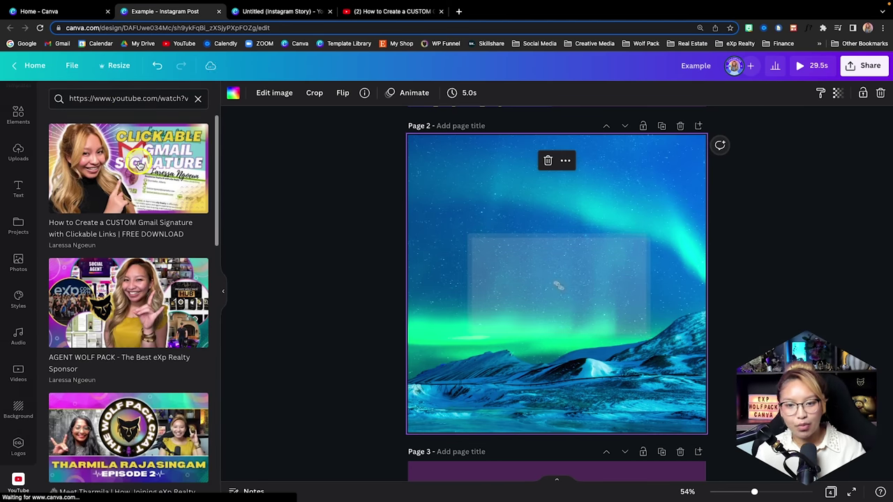
{"action": "left_click_drag", "start_coordinate": [597, 306], "coordinate": [605, 379]}
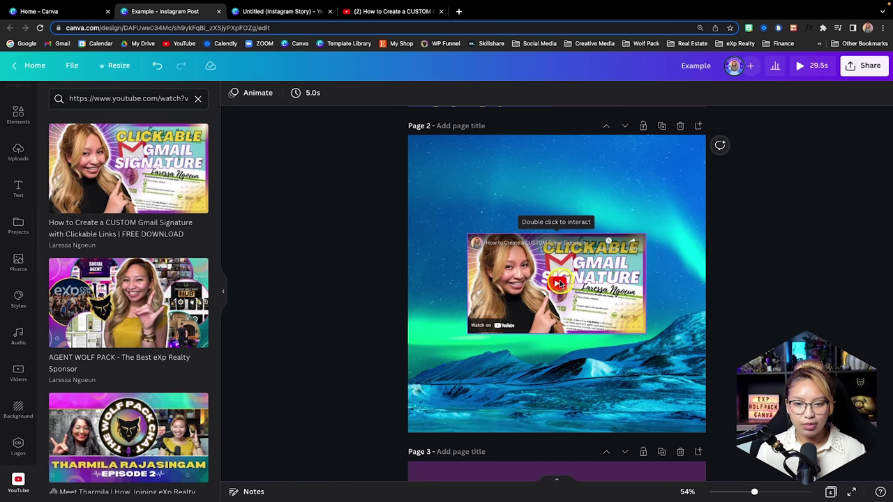
Play and pause the embedded Gmail signature video on page 2 to preview it in the design.
{"action": "left_click", "coordinate": [550, 279]}
{"action": "double_click", "coordinate": [558, 286]}
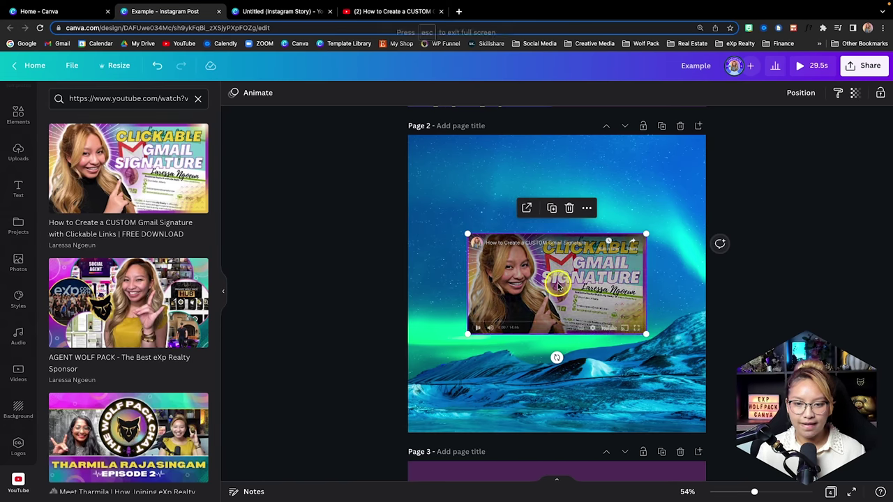
{"action": "key", "text": "Escape"}
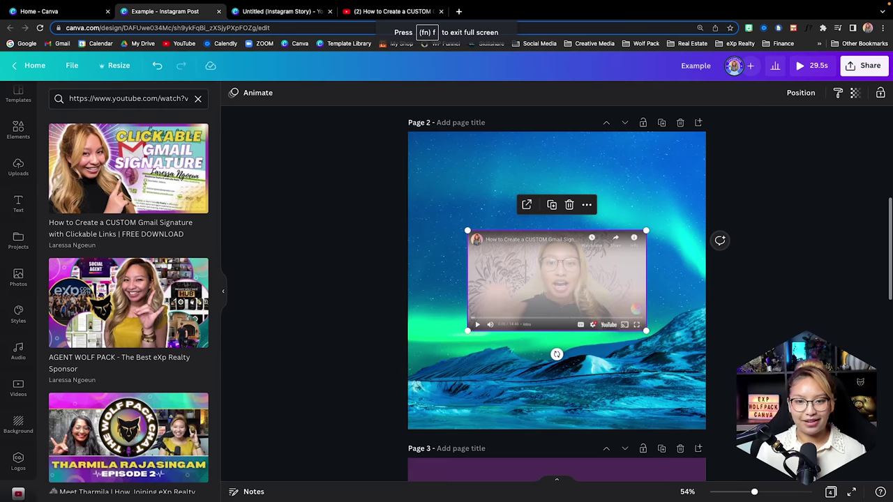
{"action": "left_click", "coordinate": [478, 325]}
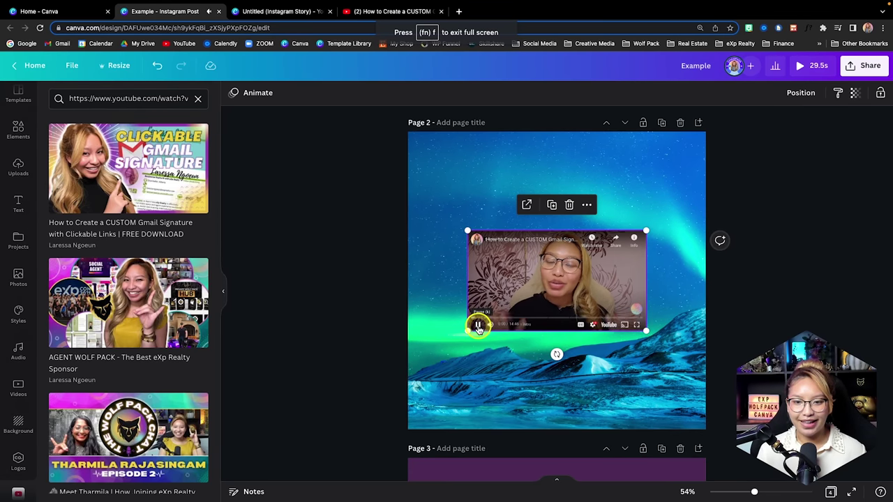
{"action": "left_click", "coordinate": [478, 325]}
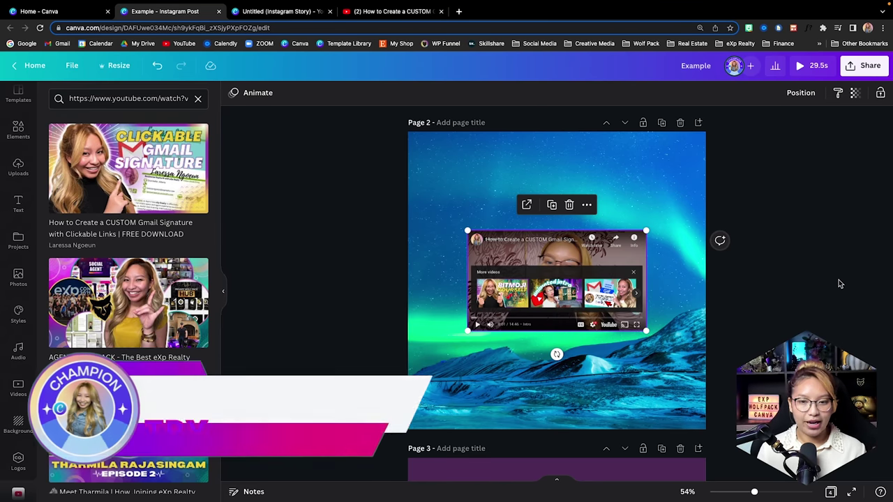
{"action": "left_click", "coordinate": [510, 251]}
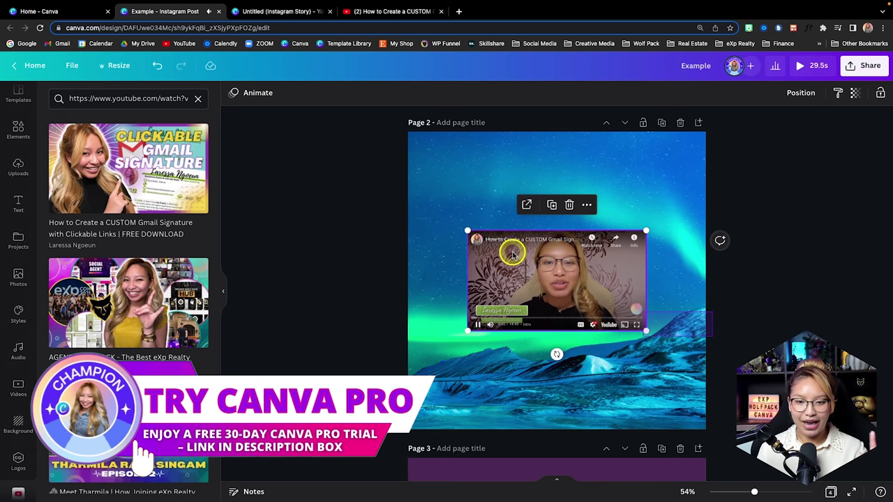
{"action": "left_click", "coordinate": [517, 253]}
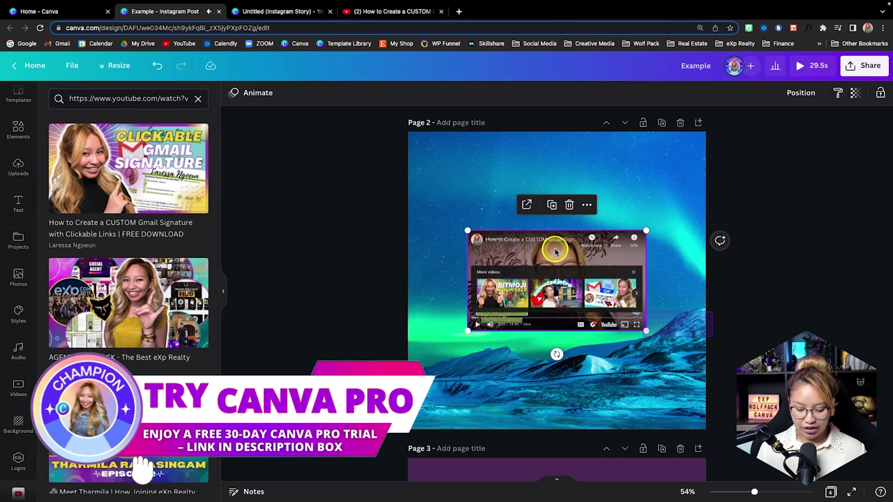
{"action": "left_click", "coordinate": [545, 253]}
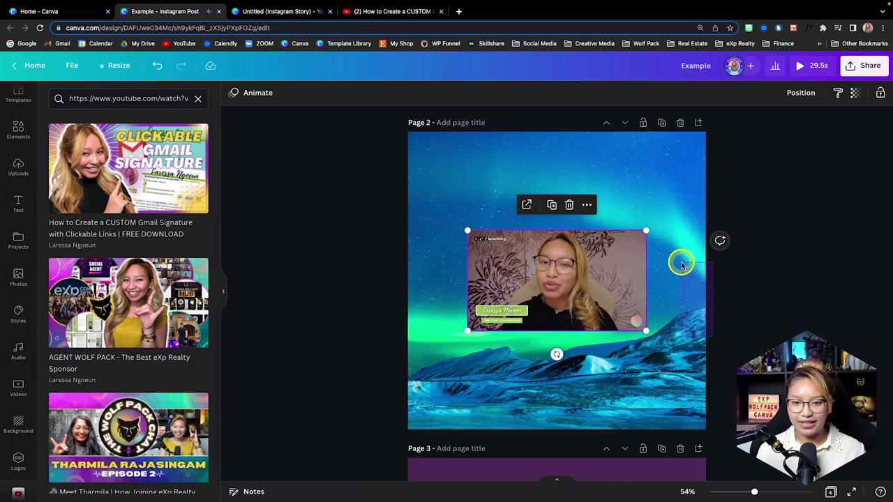
Pause the embedded YouTube video and delete it from page 2.
{"action": "left_click", "coordinate": [546, 271]}
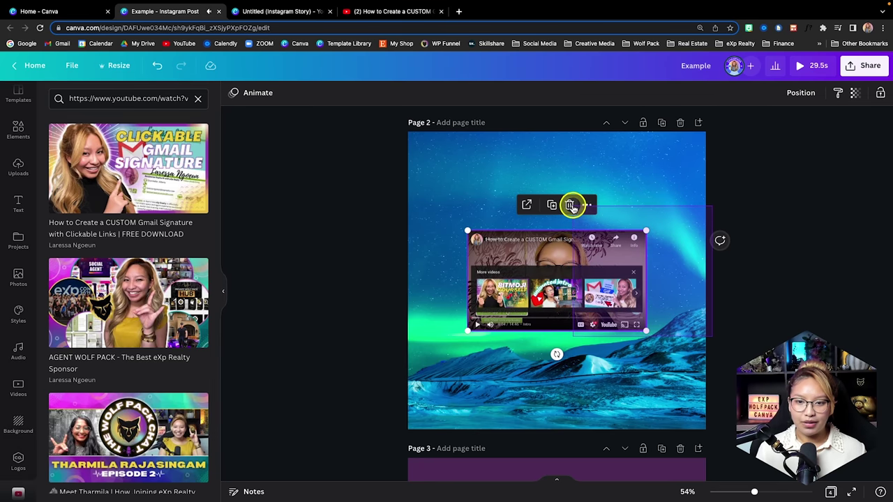
{"action": "left_click", "coordinate": [677, 222]}
{"action": "left_click", "coordinate": [568, 258]}
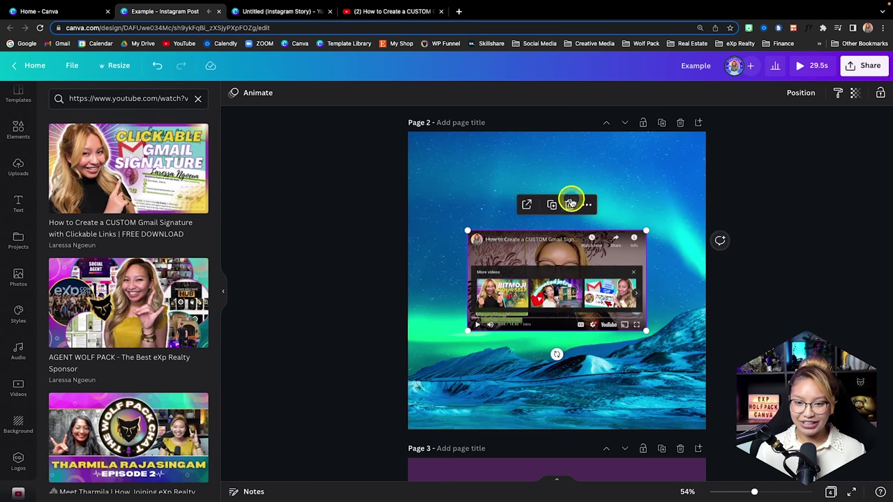
{"action": "left_click", "coordinate": [570, 202]}
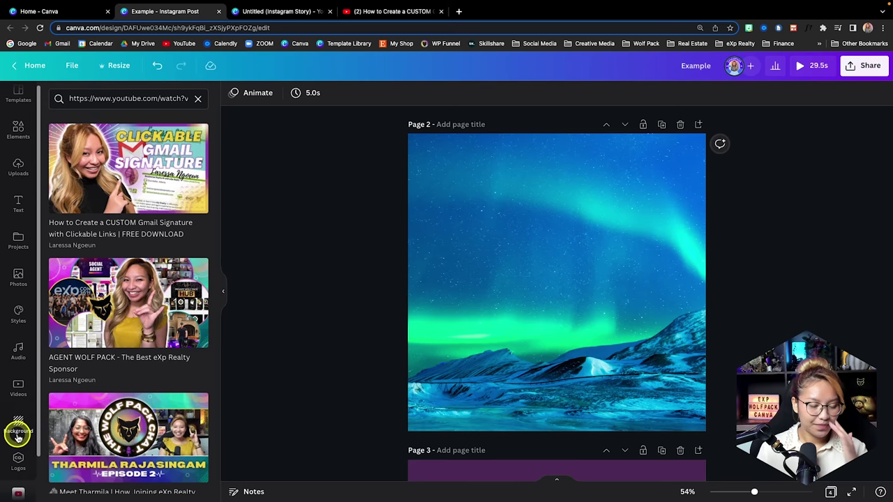
Return to the overview of available Canva apps.
{"action": "scroll", "coordinate": [17, 433], "scroll_direction": "down", "scroll_amount": 2}
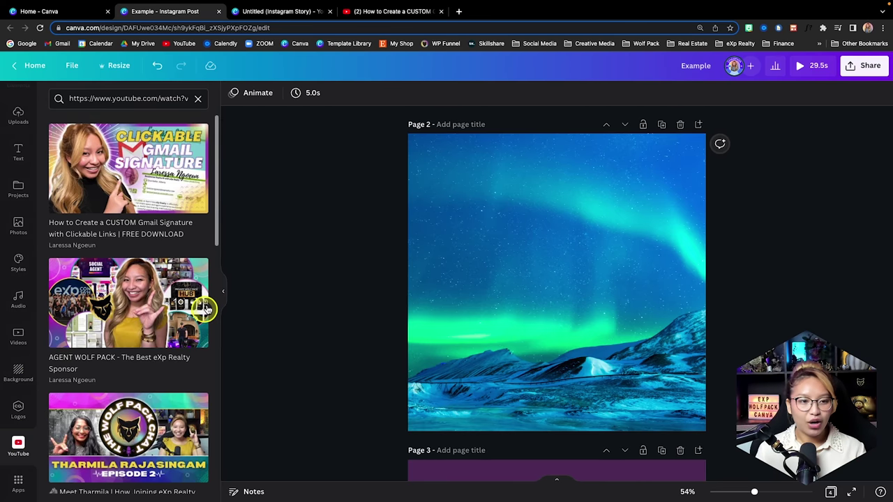
{"action": "left_click", "coordinate": [20, 488]}
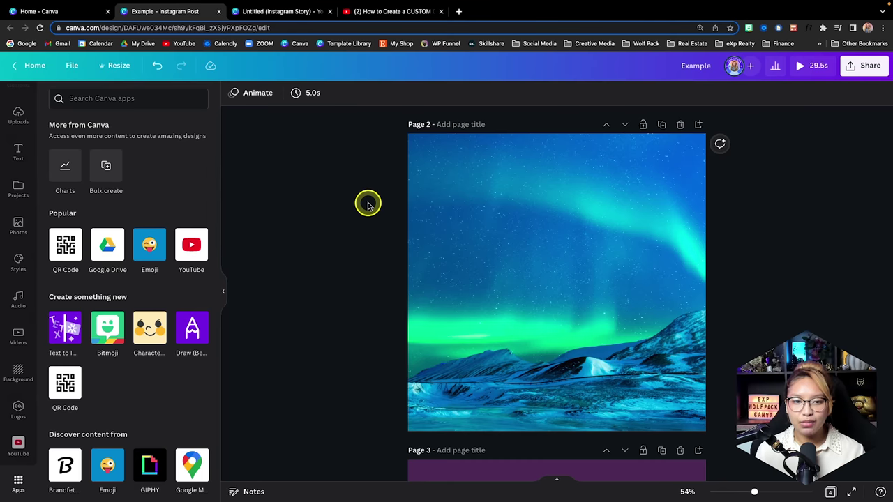
Select page 1's speech bubble, megaphone and "WE HAVE BIG NEWS TO SHARE!!!" text in turn to compare their editing options.
{"action": "scroll", "coordinate": [368, 203], "scroll_direction": "up", "scroll_amount": 1}
{"action": "scroll", "coordinate": [368, 203], "scroll_direction": "up", "scroll_amount": 5}
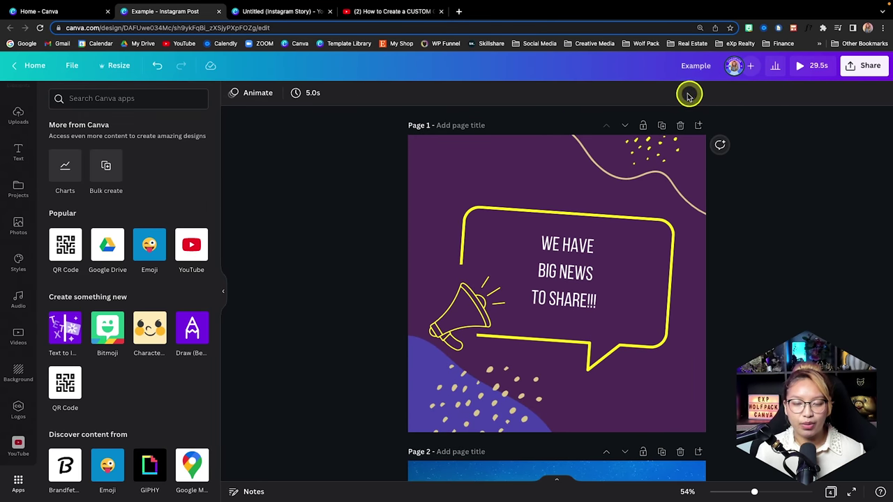
{"action": "left_click", "coordinate": [573, 290]}
{"action": "left_click", "coordinate": [486, 208]}
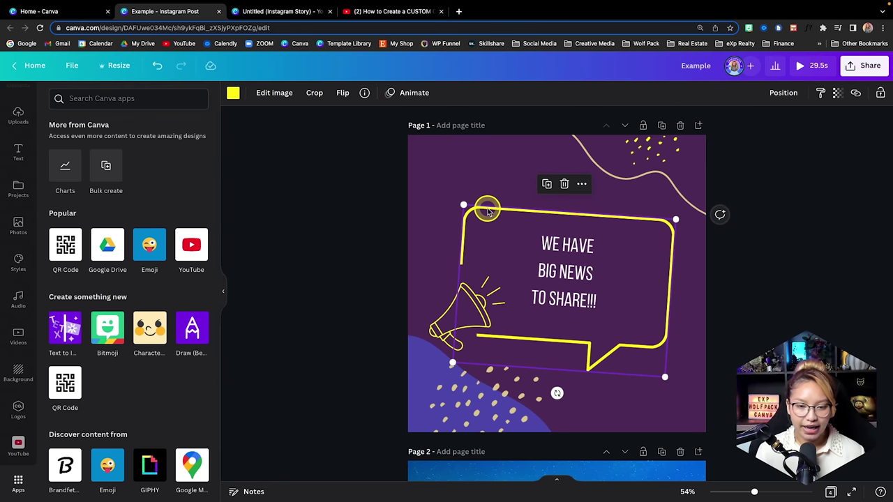
{"action": "left_click", "coordinate": [441, 321]}
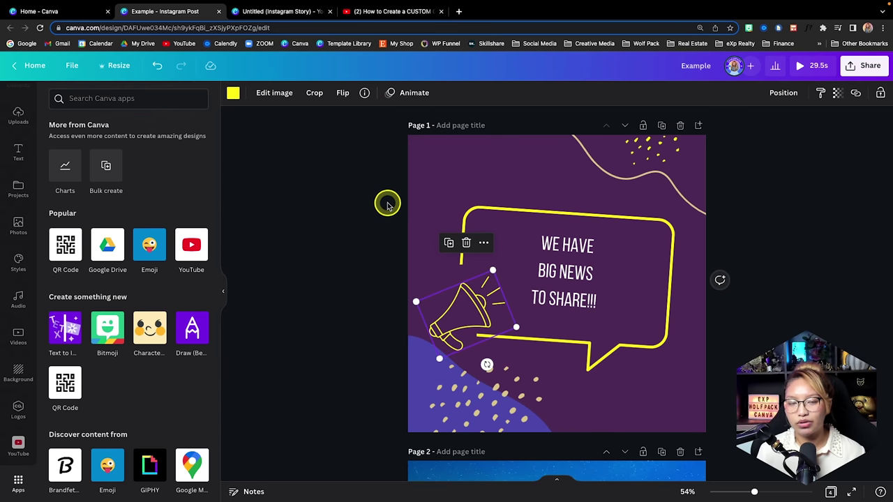
{"action": "left_click", "coordinate": [553, 256]}
{"action": "left_click", "coordinate": [553, 255]}
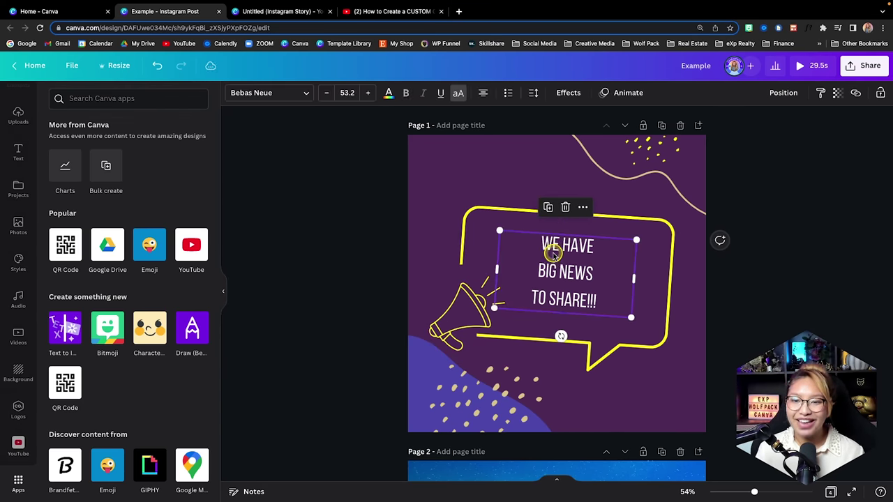
Browse the document, recommended, recently used and brand fonts available for the selected announcement text.
{"action": "left_click", "coordinate": [255, 93]}
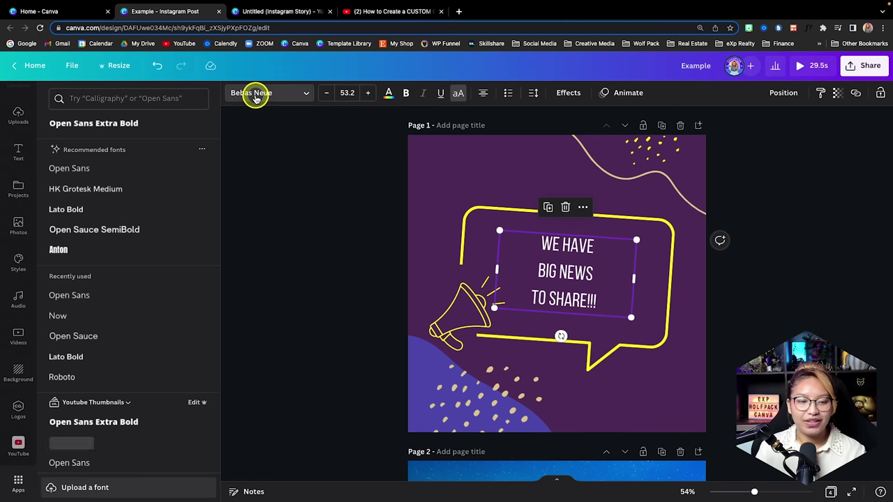
{"action": "scroll", "coordinate": [121, 323], "scroll_direction": "down", "scroll_amount": 10}
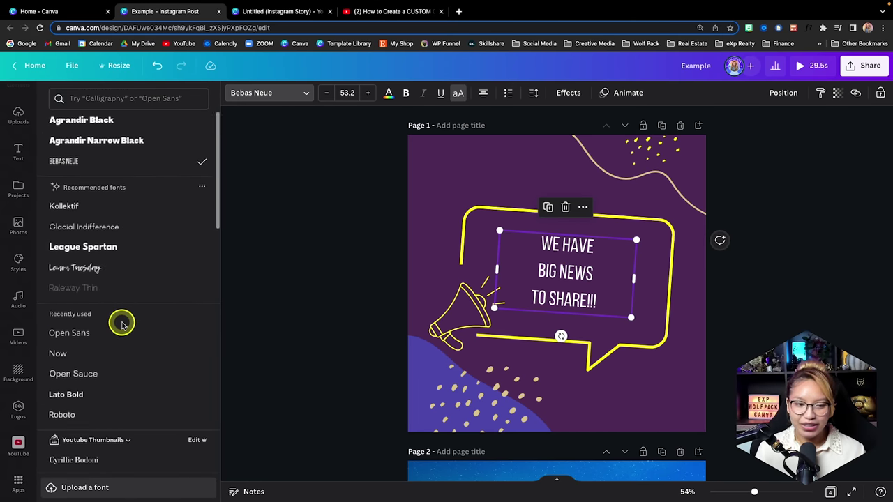
{"action": "scroll", "coordinate": [121, 322], "scroll_direction": "down", "scroll_amount": 2}
{"action": "scroll", "coordinate": [121, 321], "scroll_direction": "up", "scroll_amount": 15}
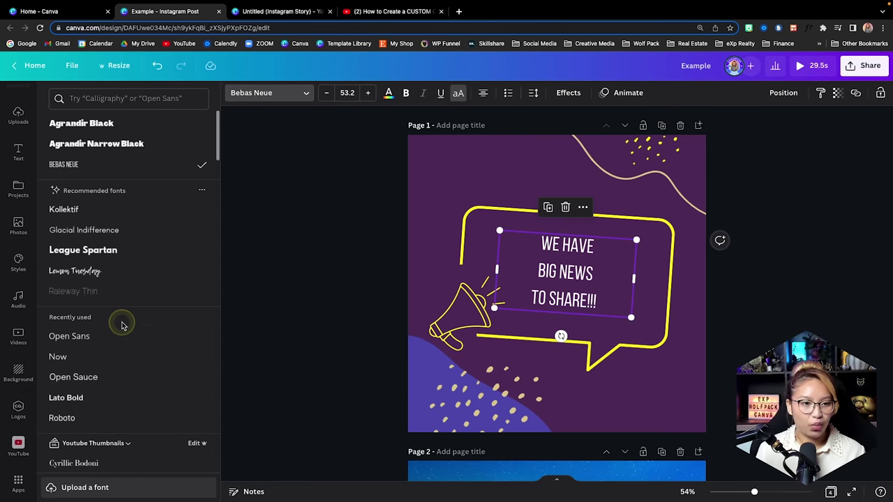
Look through the font style categories, filter the fonts by Handwriting, and close the font list without choosing one.
{"action": "left_click", "coordinate": [145, 97]}
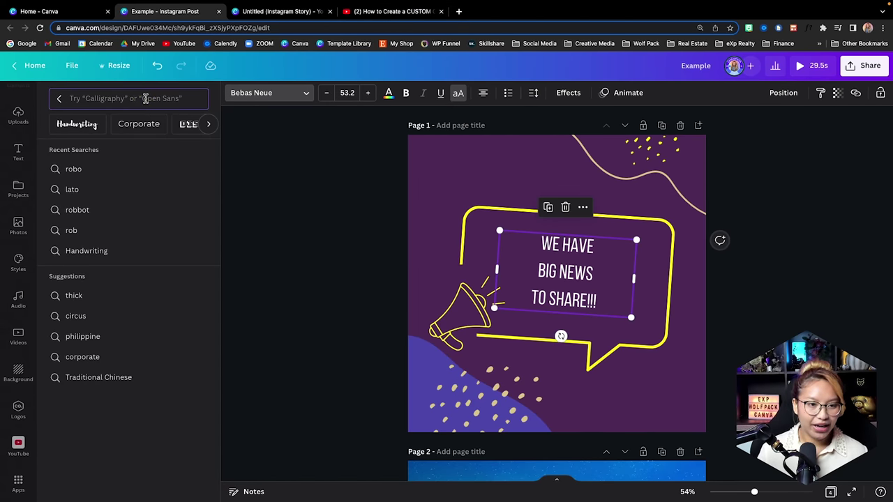
{"action": "scroll", "coordinate": [123, 118], "scroll_direction": "right", "scroll_amount": 6}
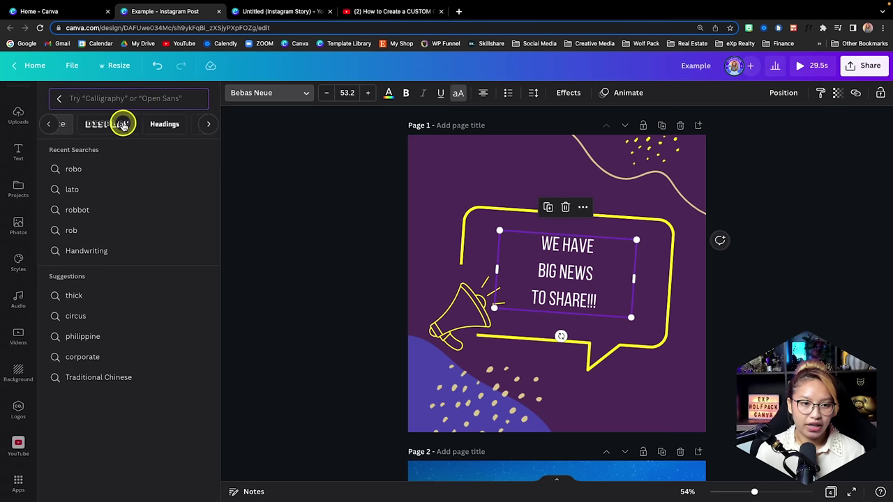
{"action": "scroll", "coordinate": [124, 123], "scroll_direction": "right", "scroll_amount": 6}
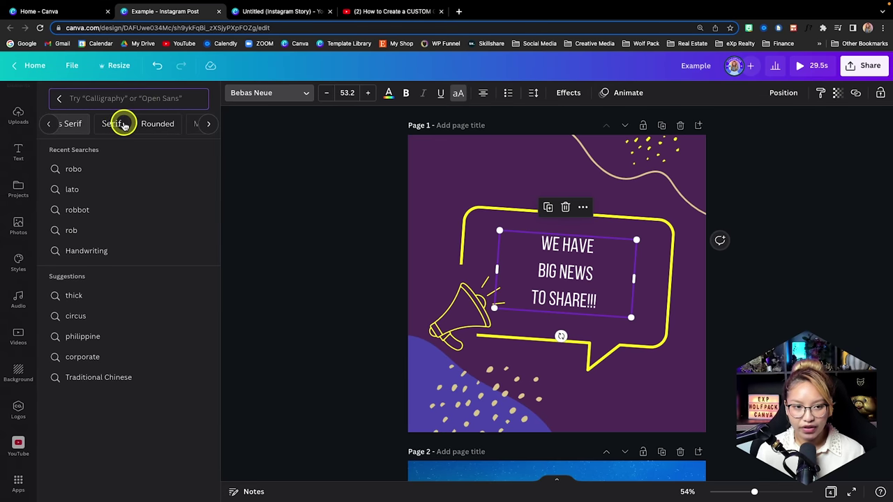
{"action": "scroll", "coordinate": [124, 123], "scroll_direction": "left", "scroll_amount": 10}
{"action": "left_click", "coordinate": [88, 124]}
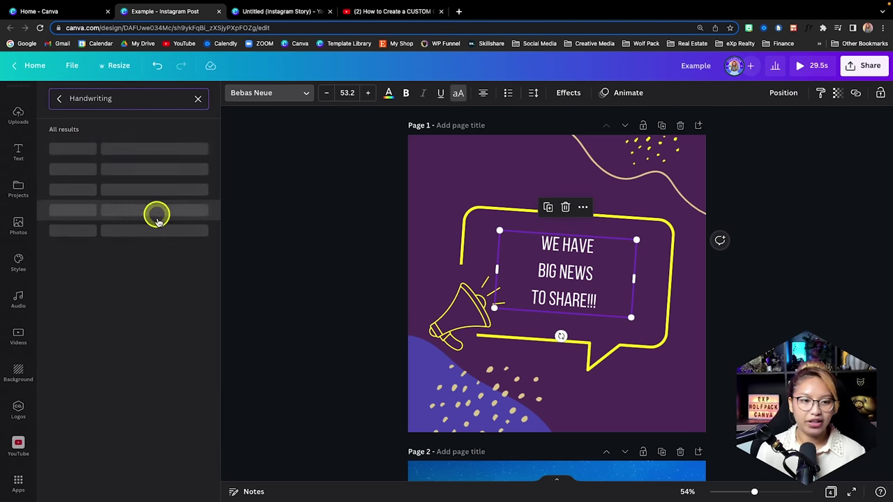
{"action": "scroll", "coordinate": [165, 236], "scroll_direction": "down", "scroll_amount": 10}
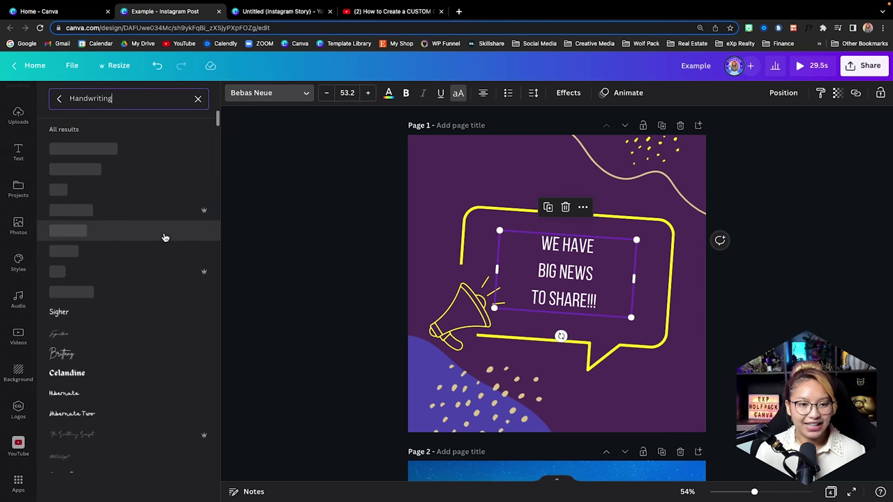
{"action": "mouse_move", "coordinate": [203, 211]}
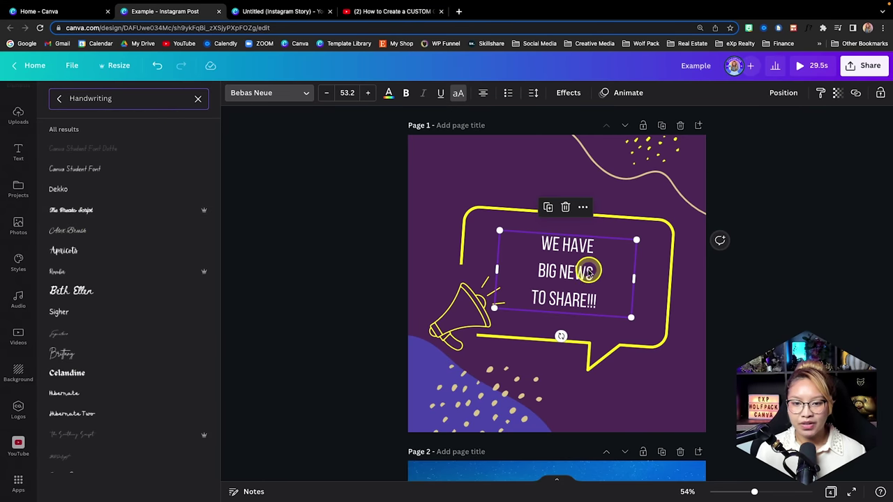
{"action": "left_click", "coordinate": [272, 96]}
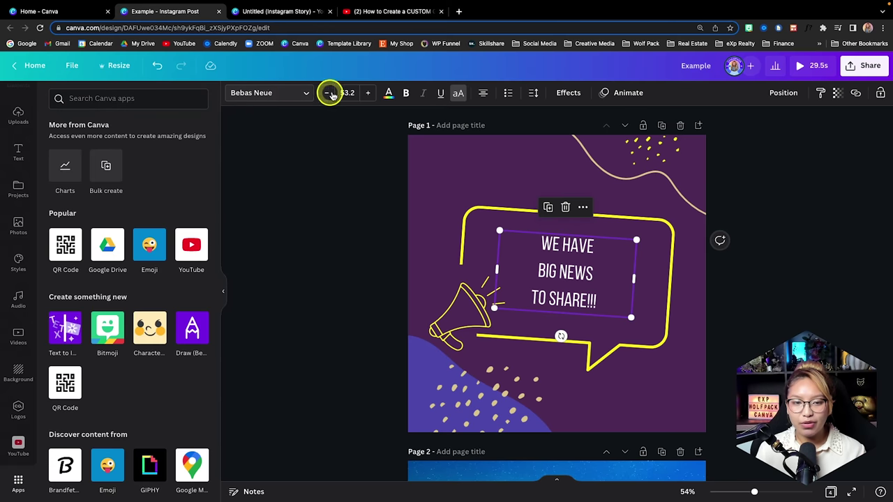
Color the announcement text yellow from the document colors and switch the color palette's brand kit to Loden Living.
{"action": "left_click", "coordinate": [388, 92]}
{"action": "left_click", "coordinate": [172, 176]}
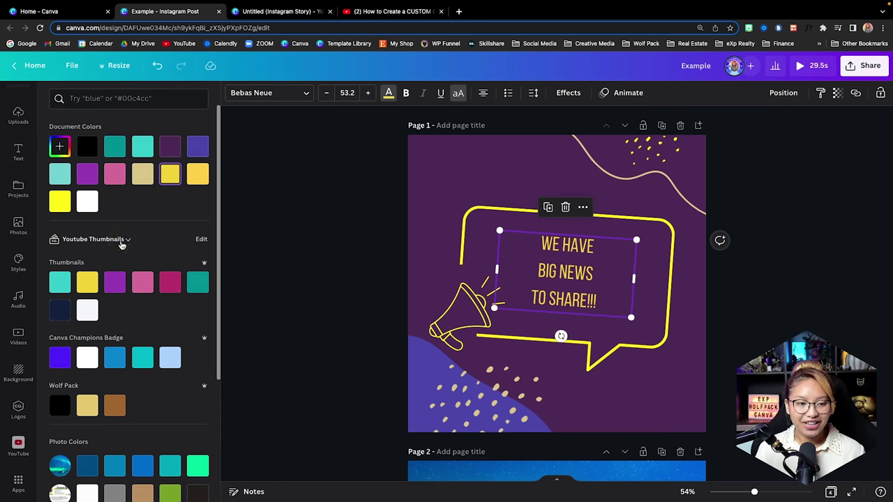
{"action": "left_click", "coordinate": [123, 240]}
{"action": "scroll", "coordinate": [491, 203], "scroll_direction": "down", "scroll_amount": 2}
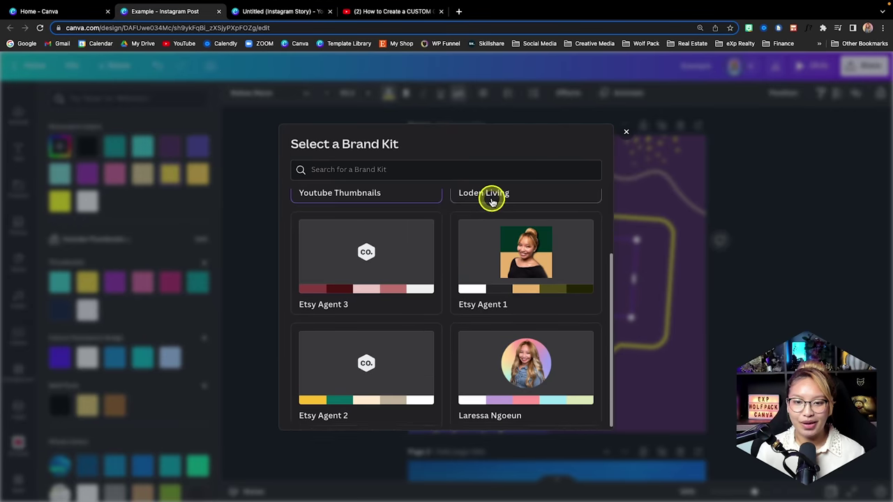
{"action": "scroll", "coordinate": [490, 210], "scroll_direction": "up", "scroll_amount": 2}
{"action": "left_click", "coordinate": [491, 213]}
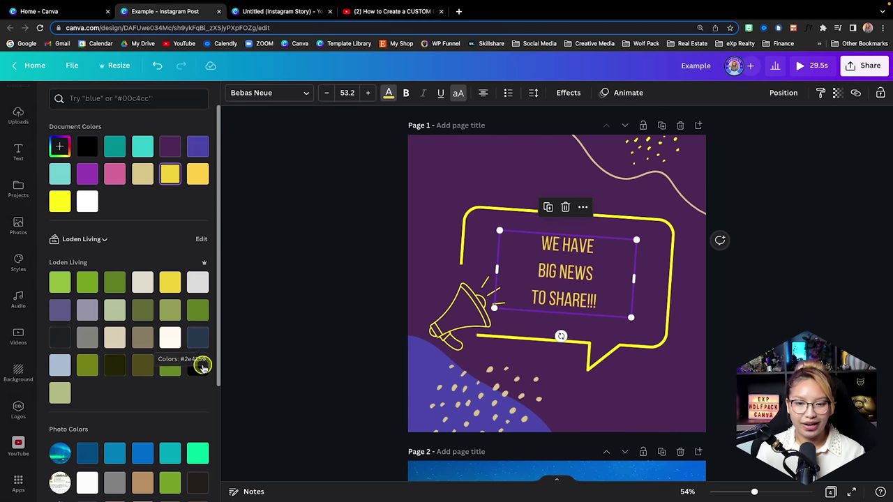
Try the yellow and light green Loden Living brand colors on the announcement text, settling on the medium green beside the light one.
{"action": "left_click", "coordinate": [169, 282]}
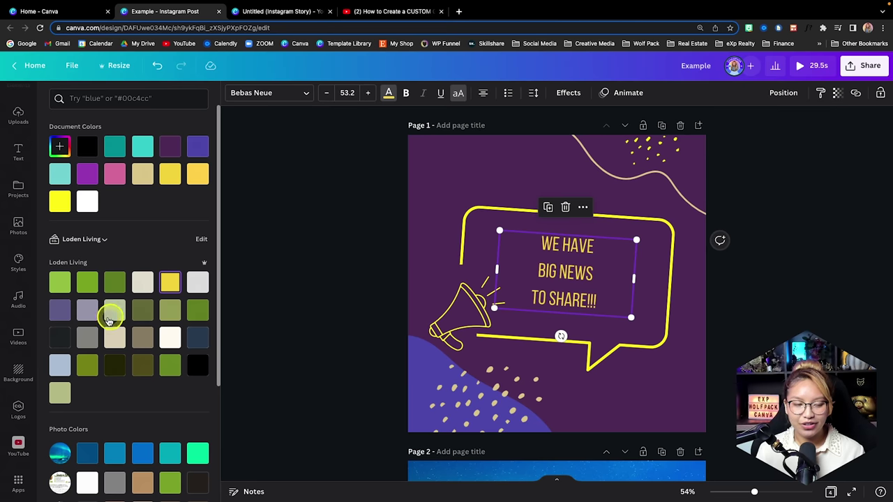
{"action": "left_click", "coordinate": [68, 282]}
{"action": "left_click", "coordinate": [87, 281]}
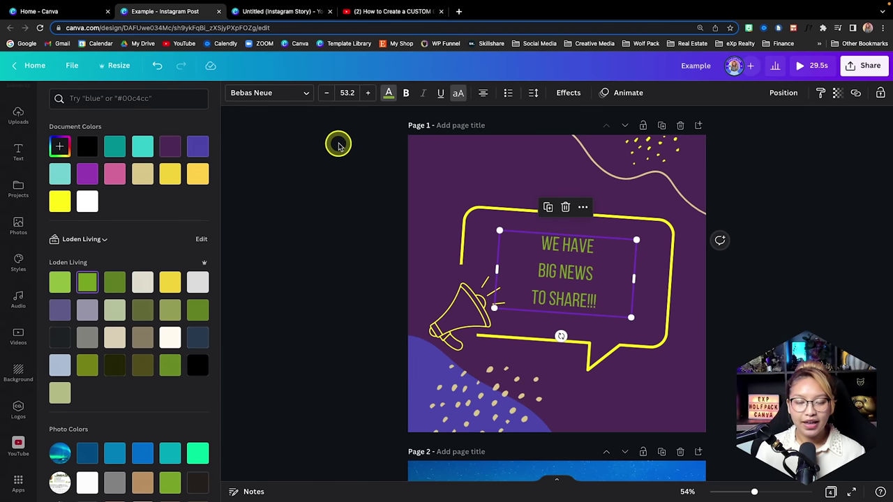
Add a heading, a subheading and body text in Loden Living brand fonts to page 1, and undo these additions.
{"action": "left_click", "coordinate": [19, 154]}
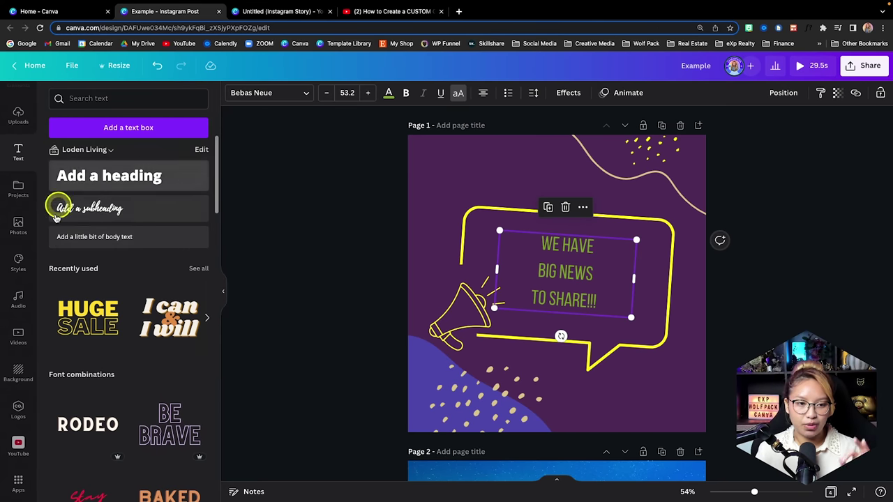
{"action": "left_click", "coordinate": [123, 175]}
{"action": "left_click", "coordinate": [136, 206]}
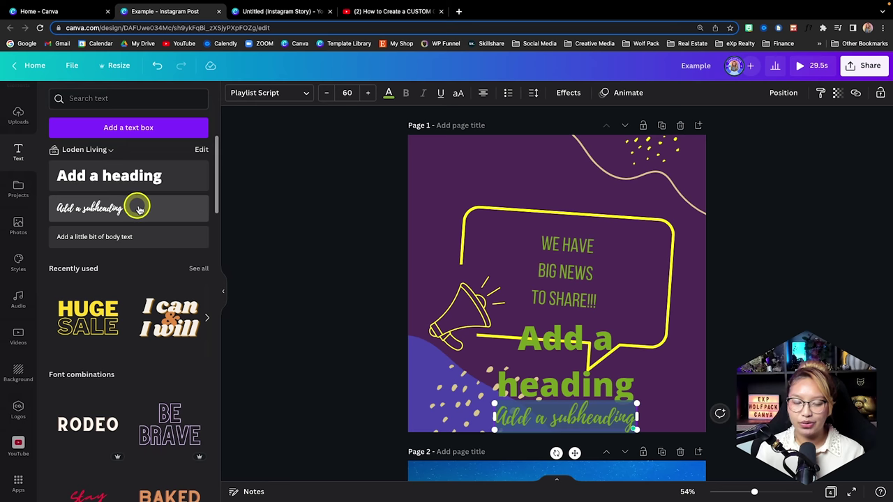
{"action": "left_click", "coordinate": [145, 244]}
{"action": "key", "text": "ctrl+z"}
{"action": "key", "text": "ctrl+z"}
{"action": "key", "text": "ctrl+z"}
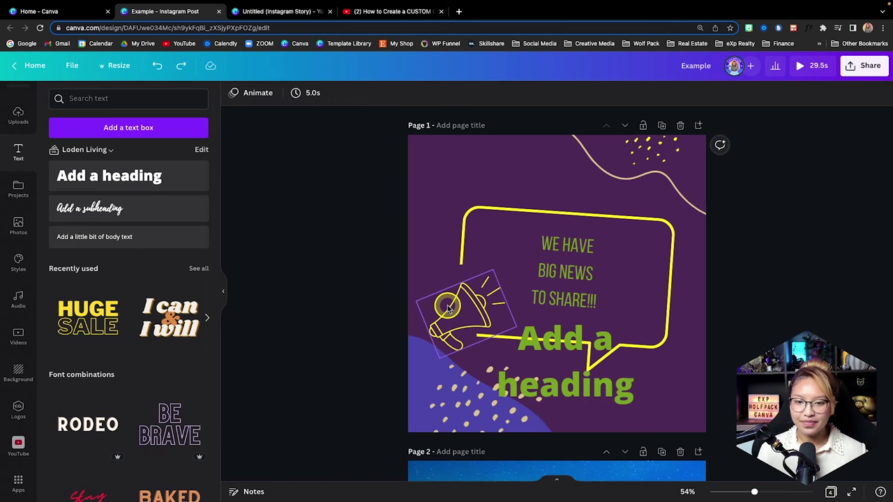
Cycle the announcement text on page 1 through left, right, center and justified alignment, ending on centered.
{"action": "left_click", "coordinate": [563, 273]}
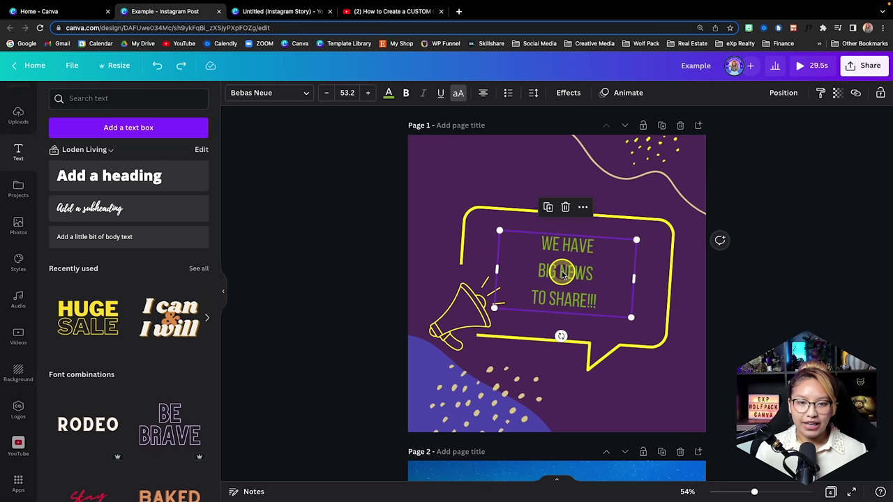
{"action": "left_click", "coordinate": [484, 94]}
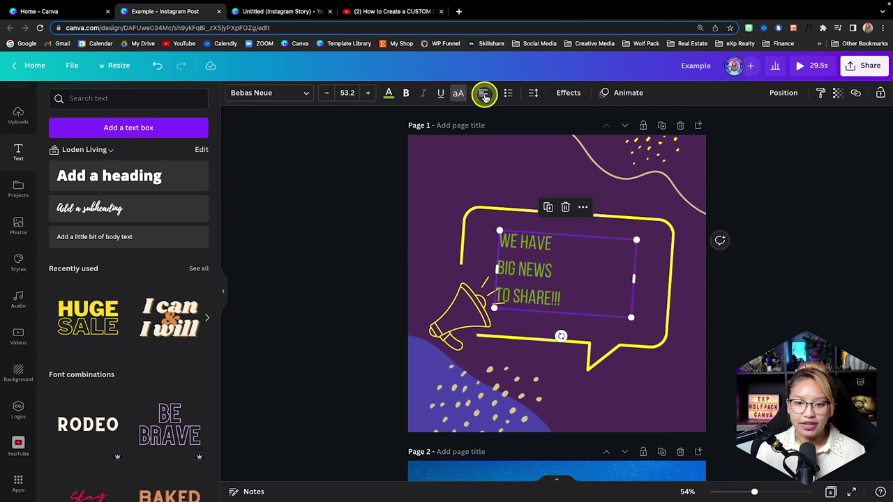
{"action": "left_click", "coordinate": [484, 93]}
{"action": "left_click", "coordinate": [483, 93]}
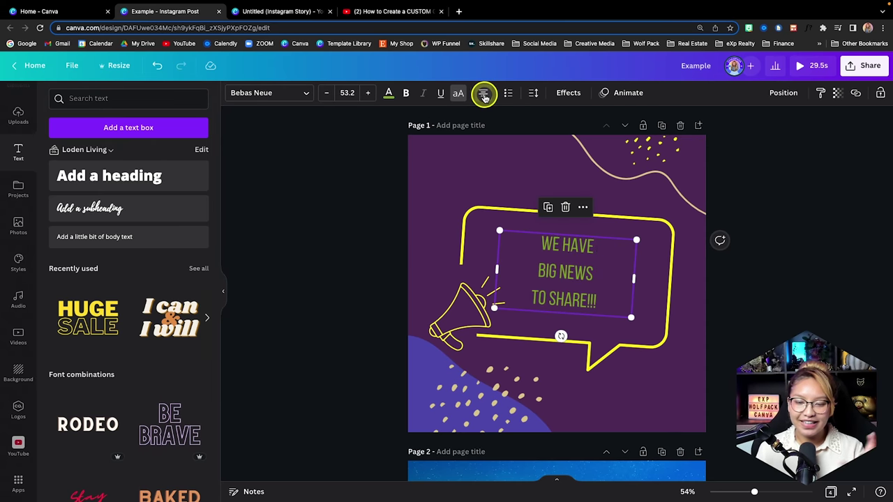
{"action": "left_click", "coordinate": [484, 93]}
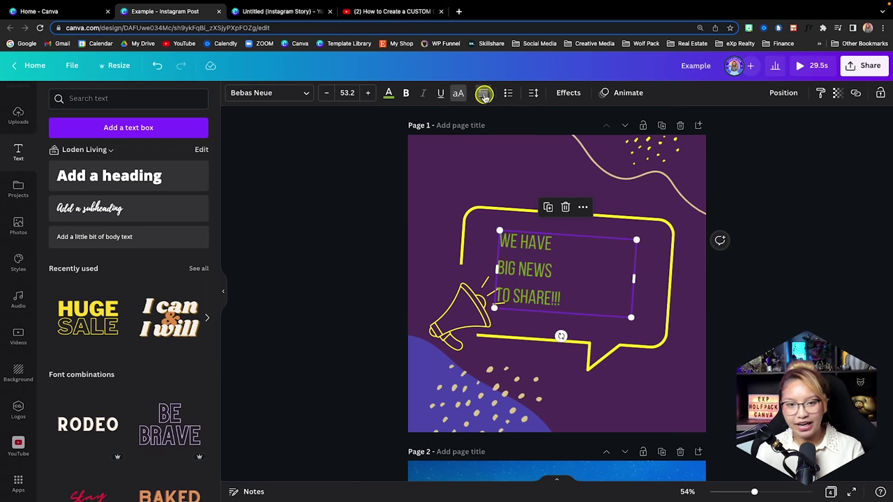
{"action": "left_click", "coordinate": [484, 93]}
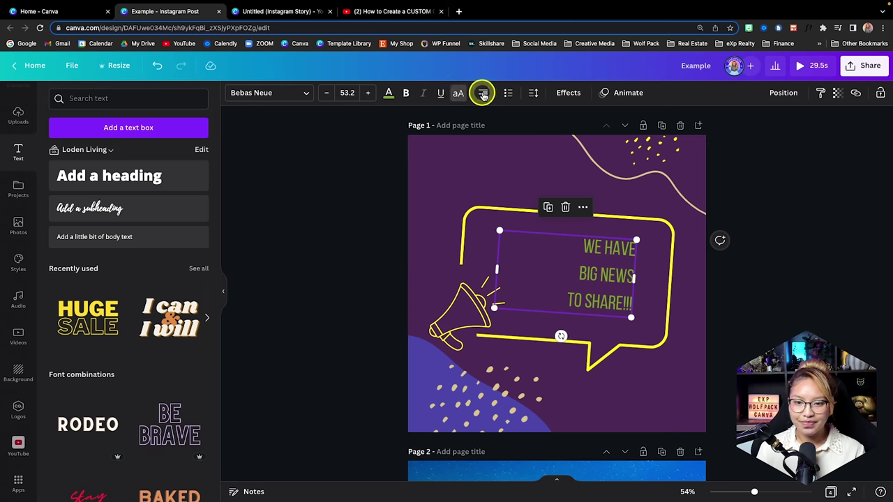
{"action": "left_click", "coordinate": [482, 94]}
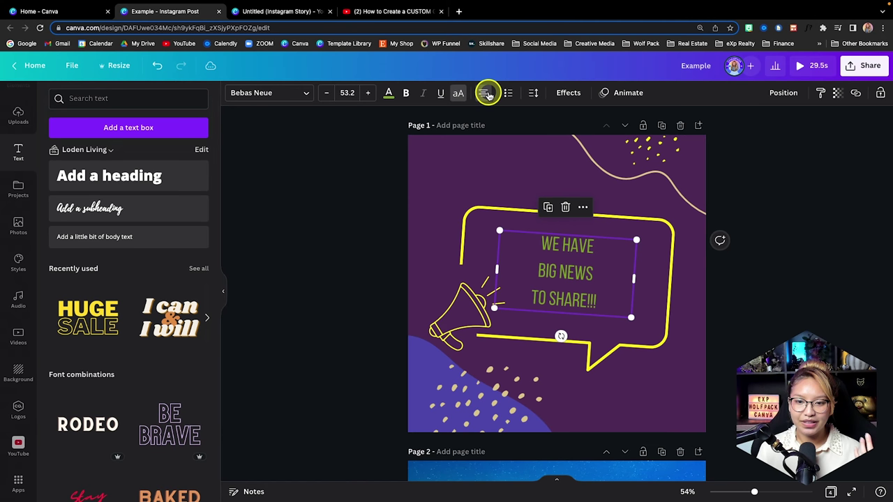
Search the fonts for "open" and change the announcement text's font to Open Sans.
{"action": "left_click", "coordinate": [296, 95]}
{"action": "left_click", "coordinate": [188, 105]}
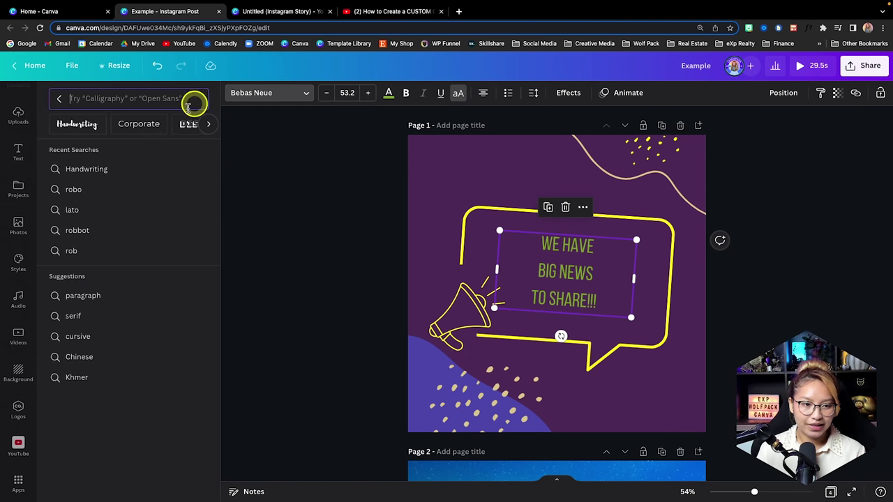
{"action": "type", "text": "open"}
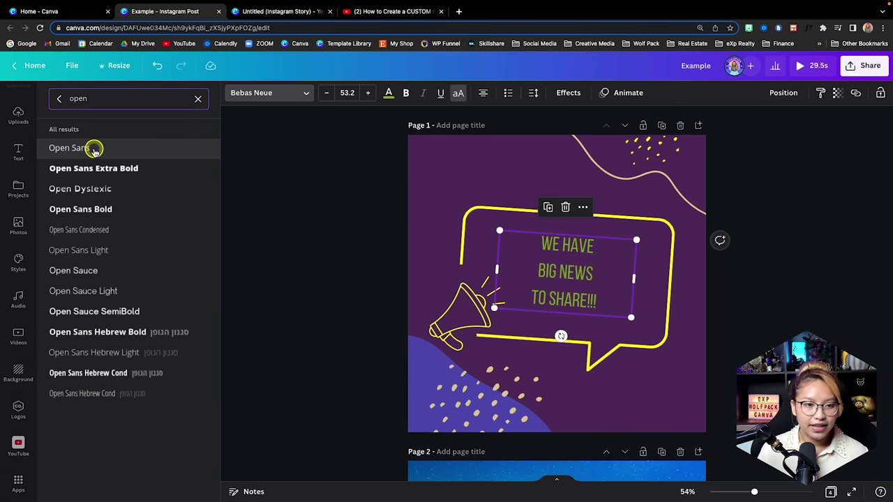
{"action": "left_click", "coordinate": [94, 151]}
Make the whole announcement text bold, italic and underlined, and toggle its uppercase setting off and back on.
{"action": "double_click", "coordinate": [585, 274]}
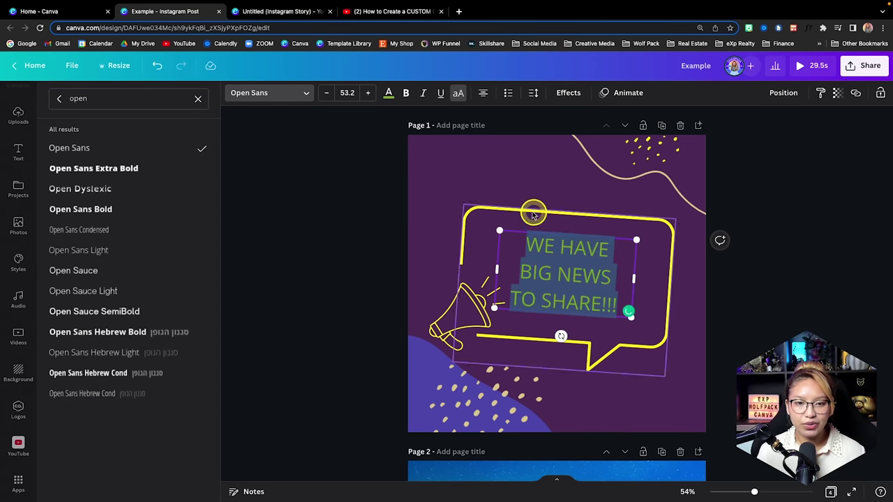
{"action": "left_click", "coordinate": [407, 95]}
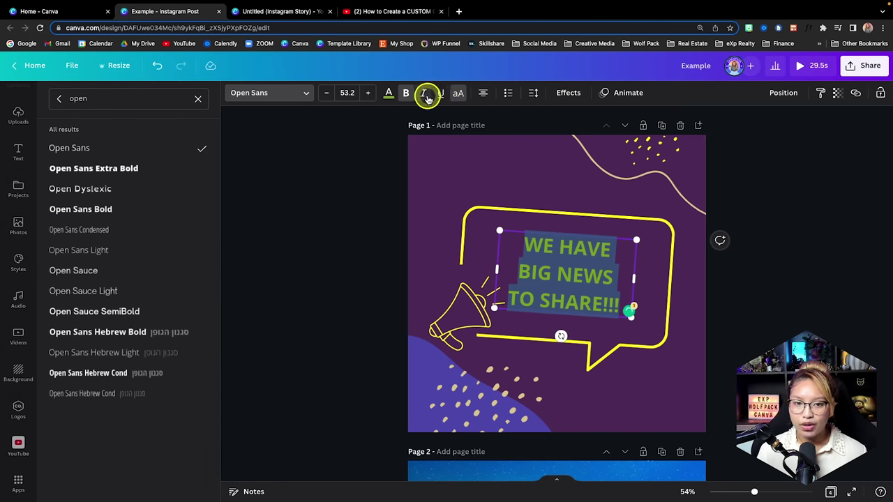
{"action": "left_click", "coordinate": [425, 95]}
{"action": "left_click", "coordinate": [441, 96]}
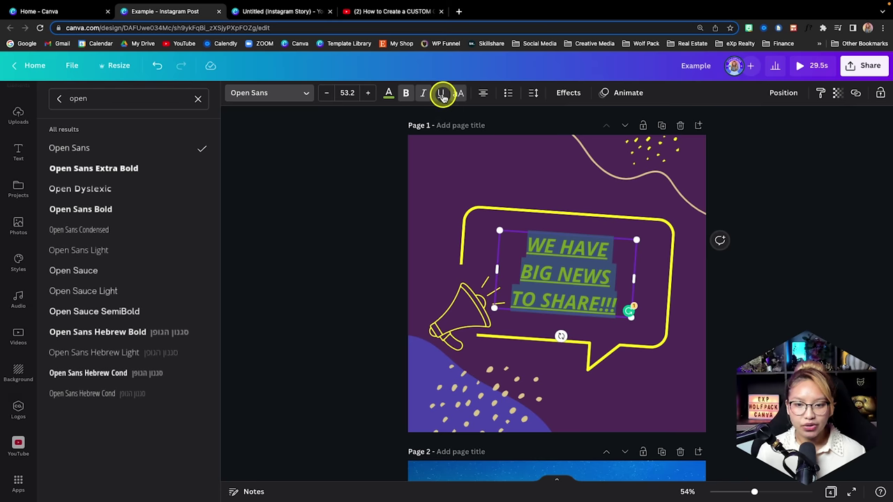
{"action": "left_click", "coordinate": [458, 94]}
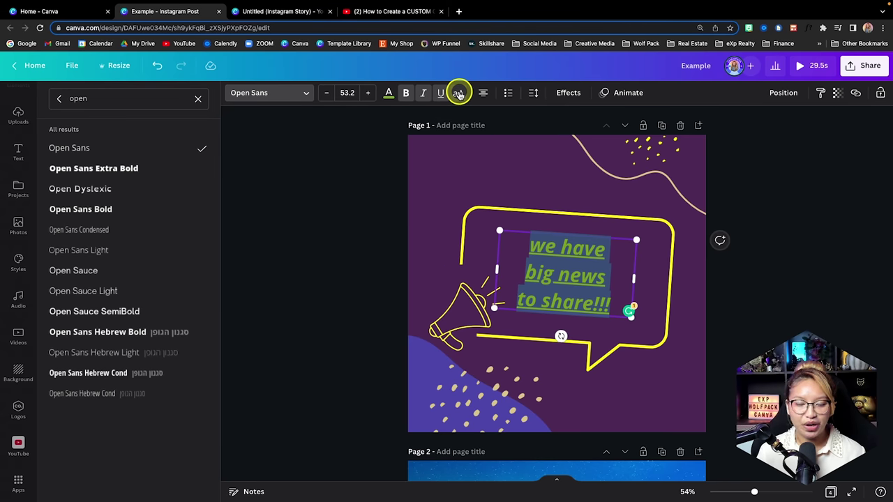
{"action": "left_click", "coordinate": [459, 94]}
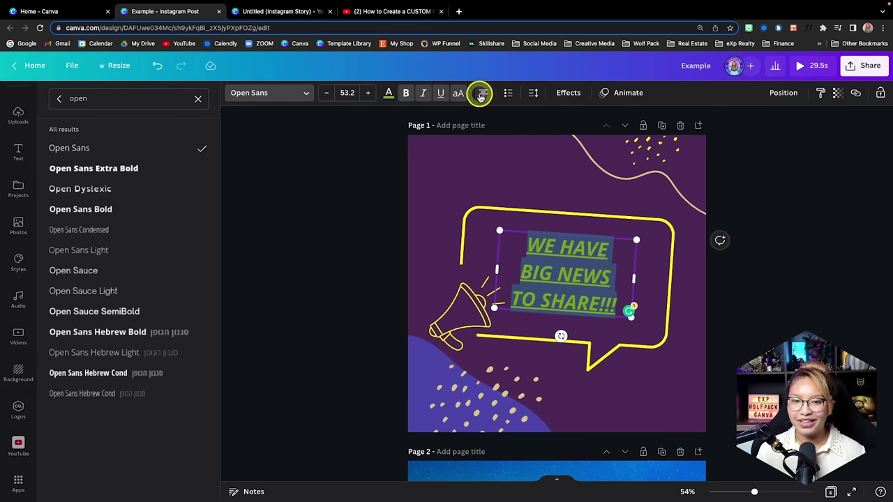
Cycle the announcement text on page 1 through bulleted and numbered lists, ending with no list.
{"action": "left_click", "coordinate": [508, 94]}
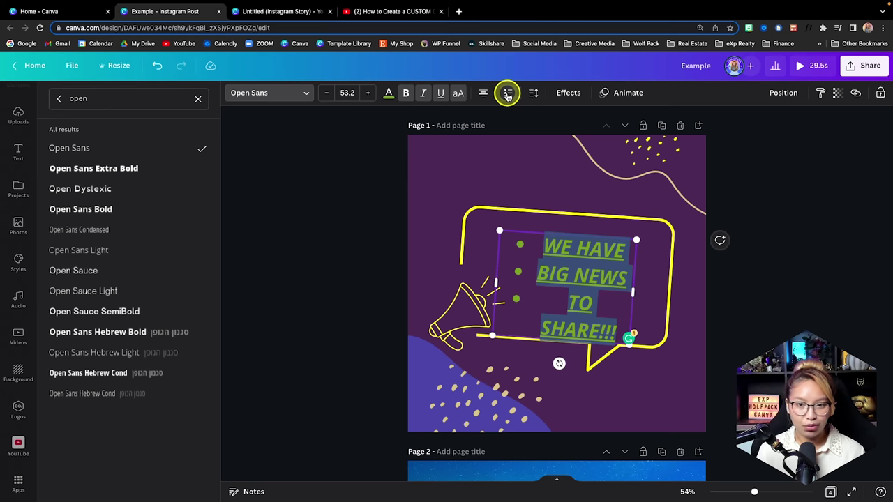
{"action": "left_click", "coordinate": [509, 95]}
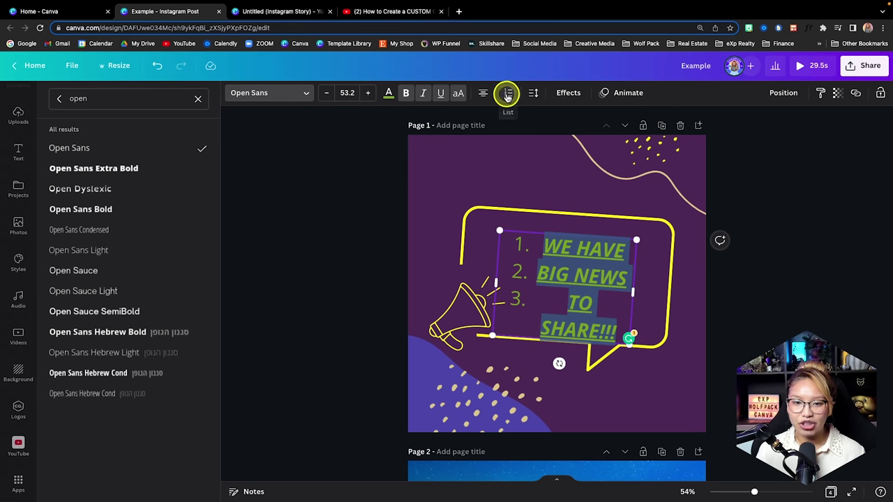
{"action": "left_click", "coordinate": [508, 95]}
{"action": "left_click", "coordinate": [509, 95]}
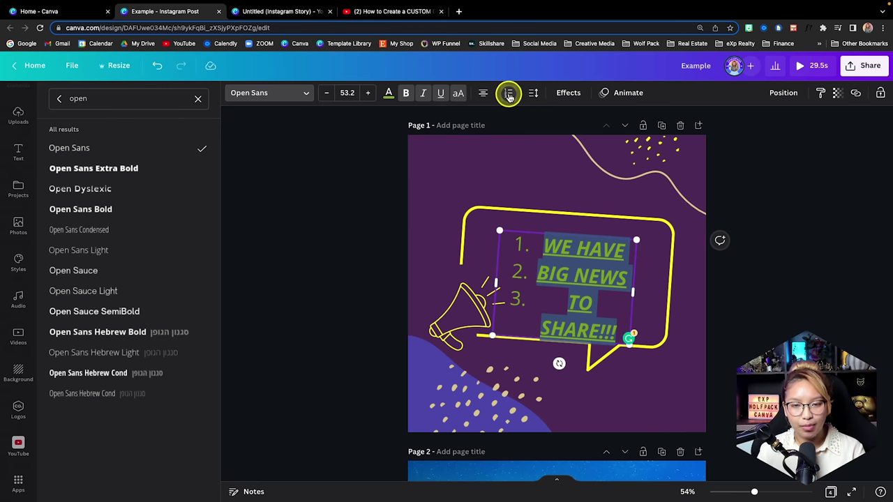
{"action": "left_click", "coordinate": [509, 95]}
Widen the announcement text's letter spacing, adjust its line spacing slightly and remove its underline.
{"action": "left_click", "coordinate": [533, 95]}
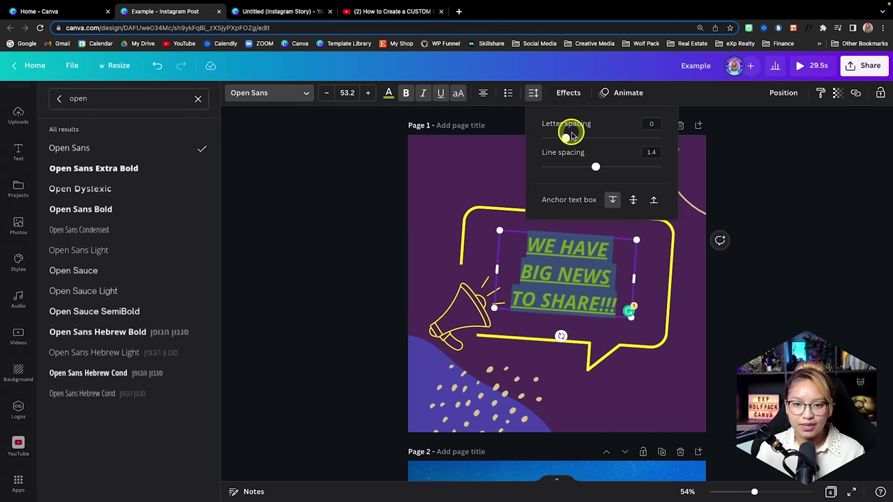
{"action": "left_click_drag", "start_coordinate": [569, 138], "coordinate": [582, 138]}
{"action": "left_click_drag", "start_coordinate": [594, 168], "coordinate": [596, 166]}
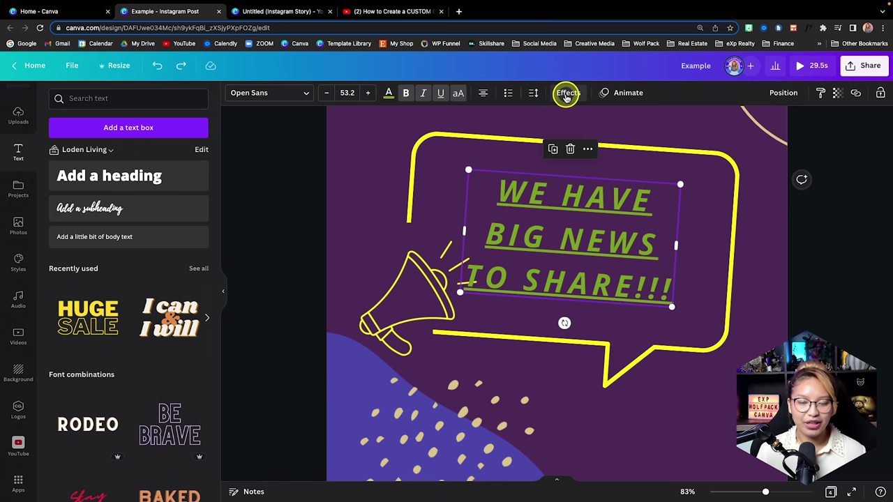
{"action": "left_click", "coordinate": [569, 96]}
{"action": "left_click", "coordinate": [442, 95]}
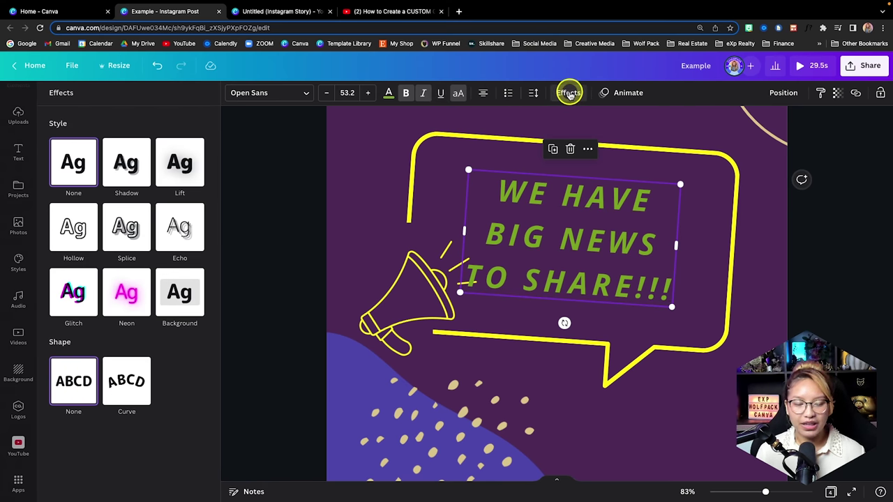
Try the Shadow, Lift, Hollow, Splice and Echo effects on the announcement text.
{"action": "left_click", "coordinate": [127, 176]}
{"action": "left_click", "coordinate": [183, 171]}
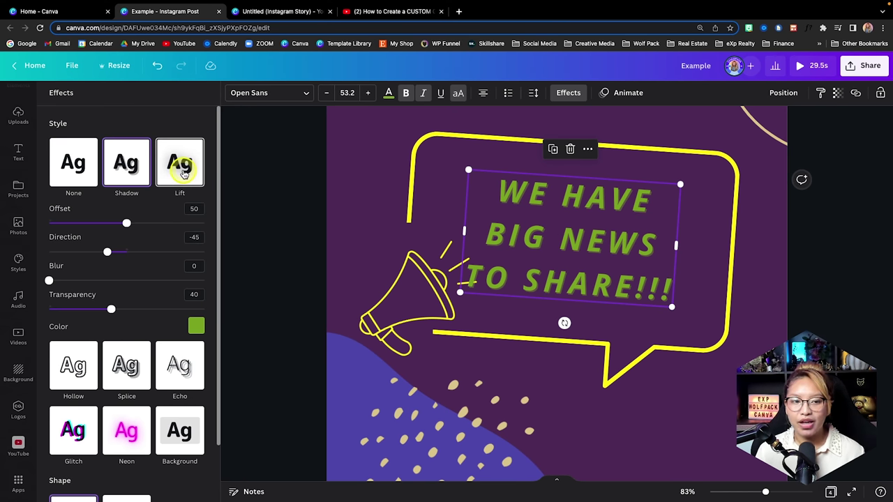
{"action": "left_click", "coordinate": [72, 279]}
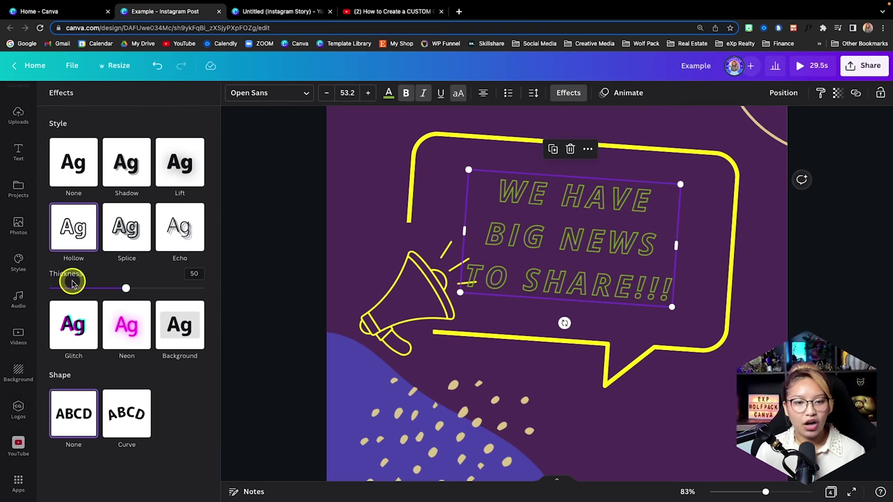
{"action": "left_click", "coordinate": [137, 248]}
{"action": "left_click", "coordinate": [176, 230]}
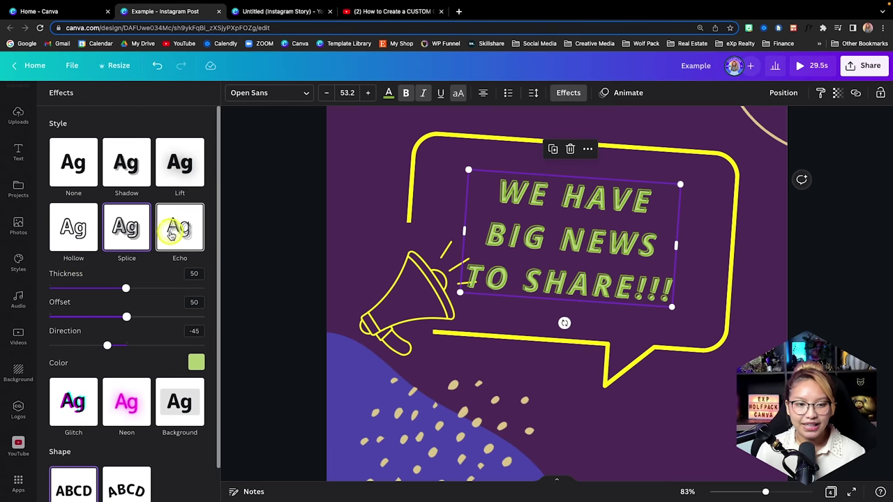
{"action": "scroll", "coordinate": [74, 361], "scroll_direction": "down", "scroll_amount": 1}
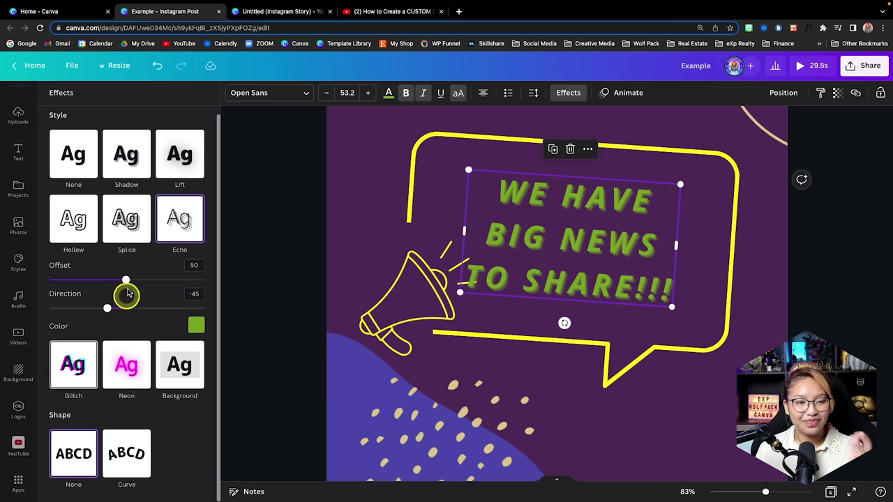
Apply the Shadow effect to the announcement text with offset 49, direction -79, blur 0 and transparency 58.
{"action": "left_click", "coordinate": [138, 173]}
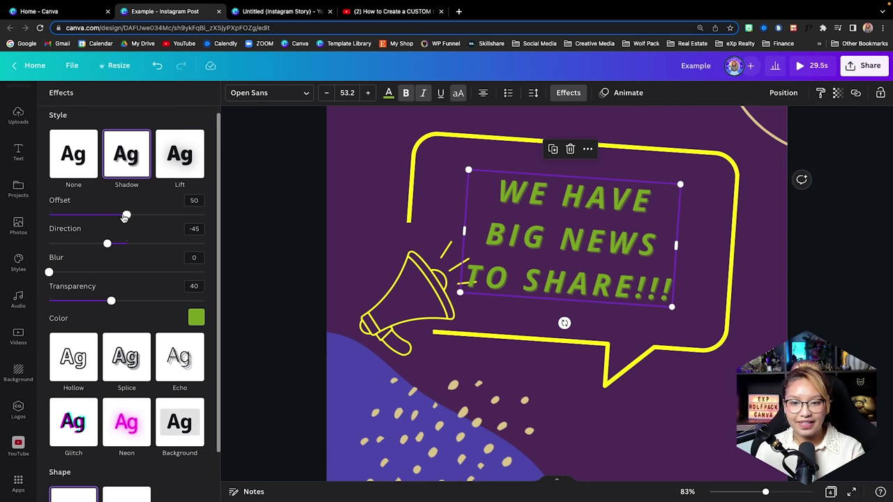
{"action": "left_click_drag", "start_coordinate": [103, 215], "coordinate": [145, 215]}
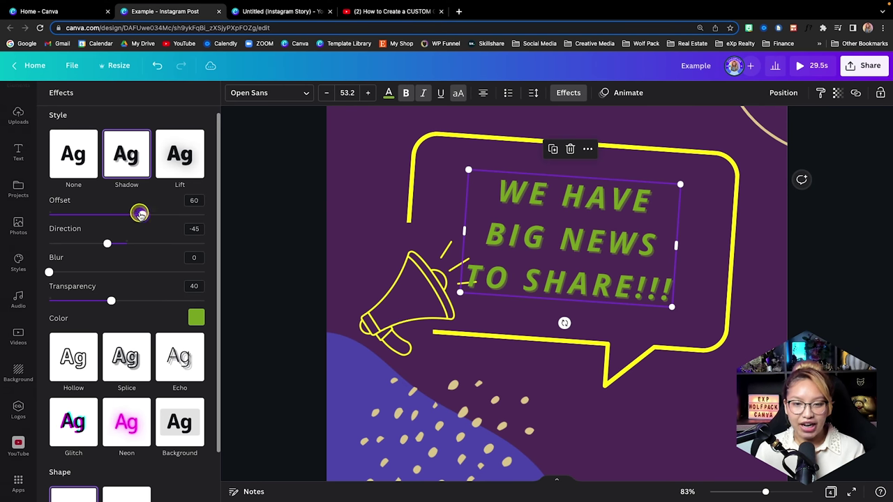
{"action": "mouse_move", "coordinate": [106, 244]}
{"action": "left_mouse_down"}
{"action": "mouse_move", "coordinate": [153, 244]}
{"action": "mouse_move", "coordinate": [92, 244]}
{"action": "left_mouse_up"}
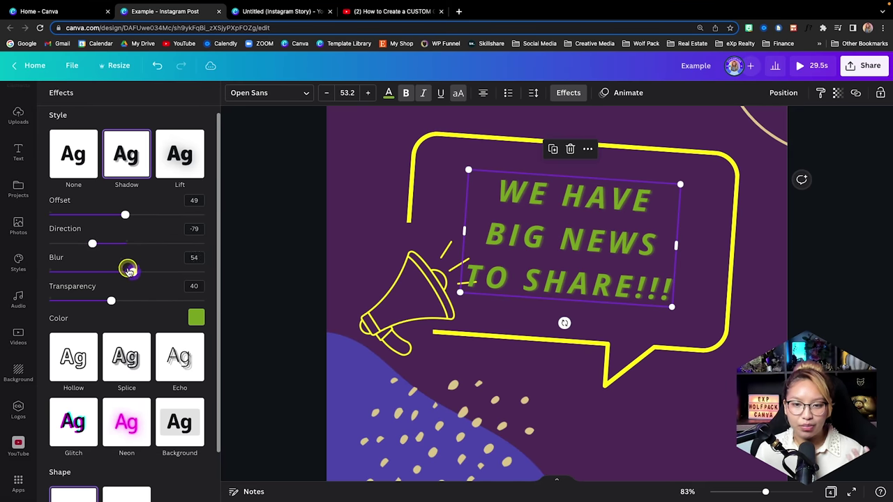
{"action": "left_click_drag", "start_coordinate": [127, 270], "coordinate": [58, 272]}
{"action": "scroll", "coordinate": [555, 194], "scroll_direction": "up", "scroll_amount": 10}
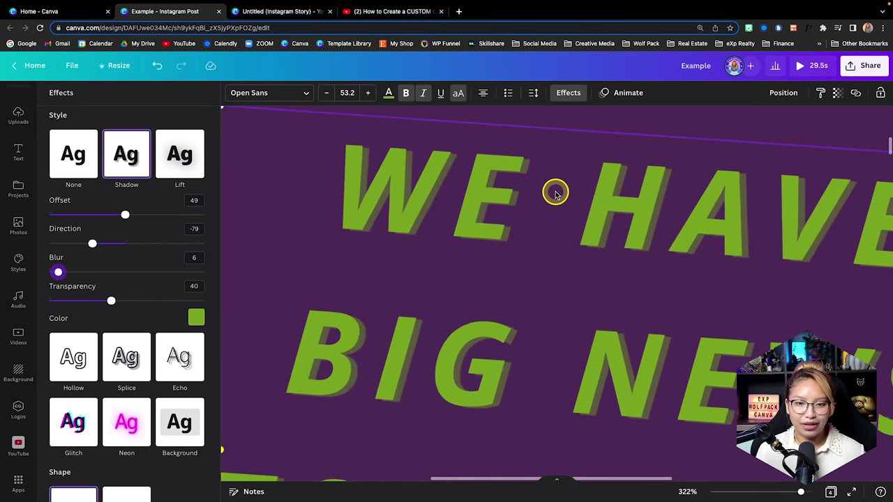
{"action": "left_click_drag", "start_coordinate": [58, 272], "coordinate": [30, 285]}
{"action": "left_click_drag", "start_coordinate": [113, 302], "coordinate": [138, 300]}
Change the announcement text's shadow color to black from the document colors.
{"action": "left_click", "coordinate": [199, 320]}
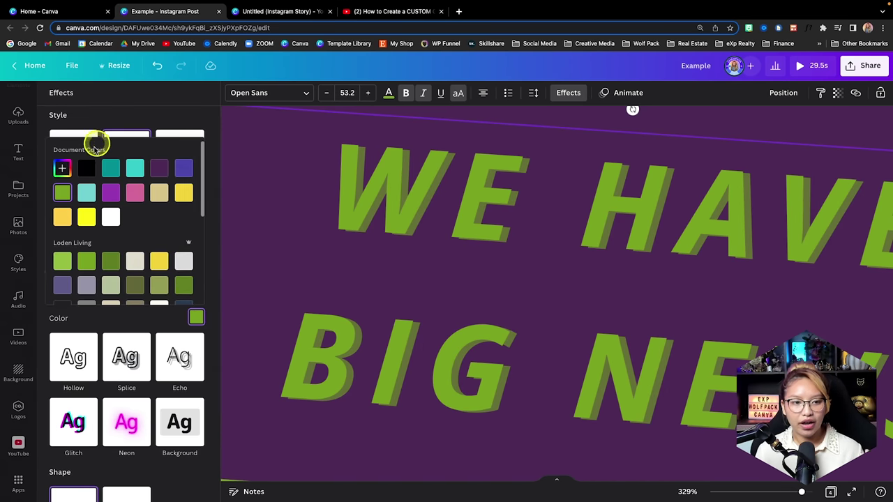
{"action": "left_click", "coordinate": [87, 168]}
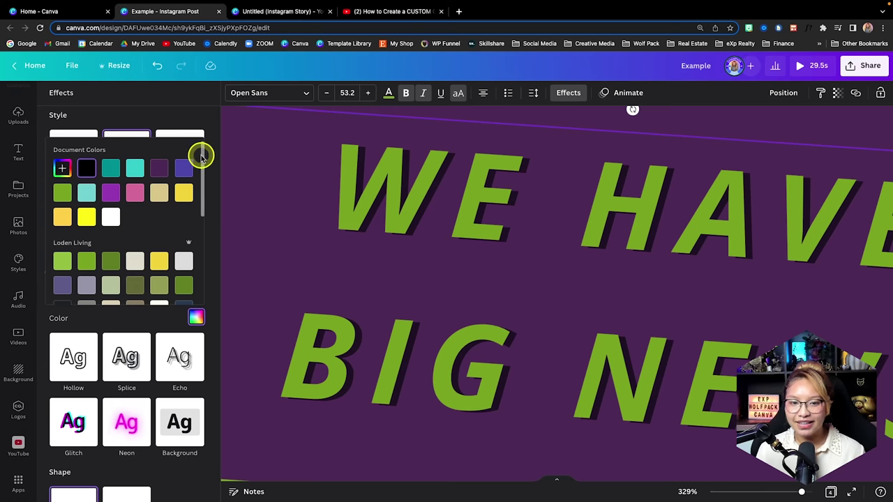
{"action": "left_click", "coordinate": [130, 115]}
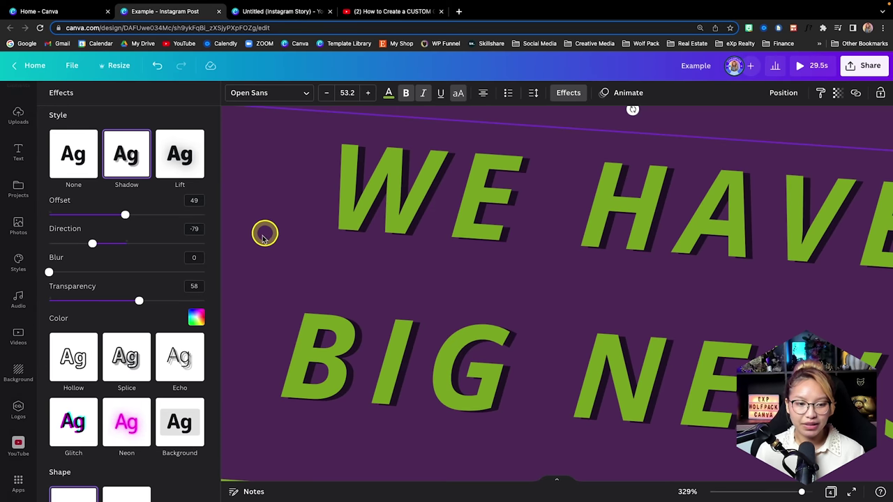
Try the Echo, Glitch and Neon effects on the announcement text, using Glitch's cyan-red color pair and Neon's maximum intensity.
{"action": "scroll", "coordinate": [159, 321], "scroll_direction": "down", "scroll_amount": 2}
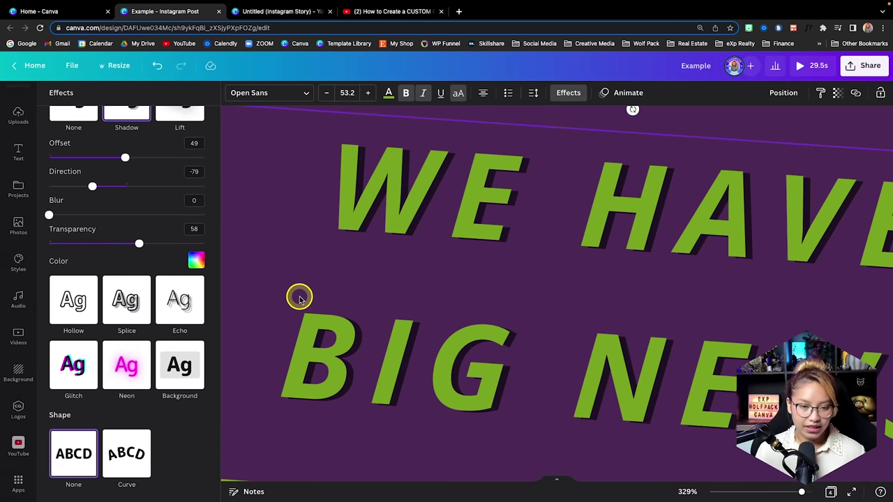
{"action": "scroll", "coordinate": [300, 298], "scroll_direction": "down", "scroll_amount": 5}
{"action": "scroll", "coordinate": [300, 299], "scroll_direction": "down", "scroll_amount": 1}
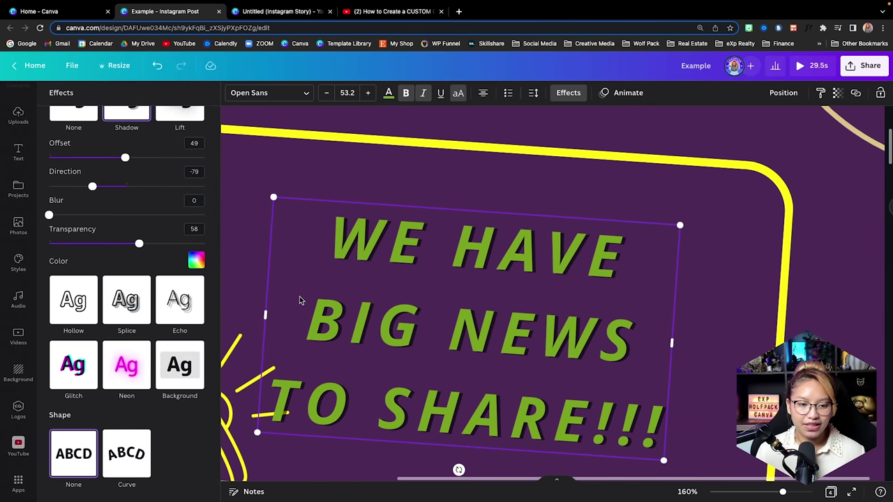
{"action": "left_click", "coordinate": [183, 300]}
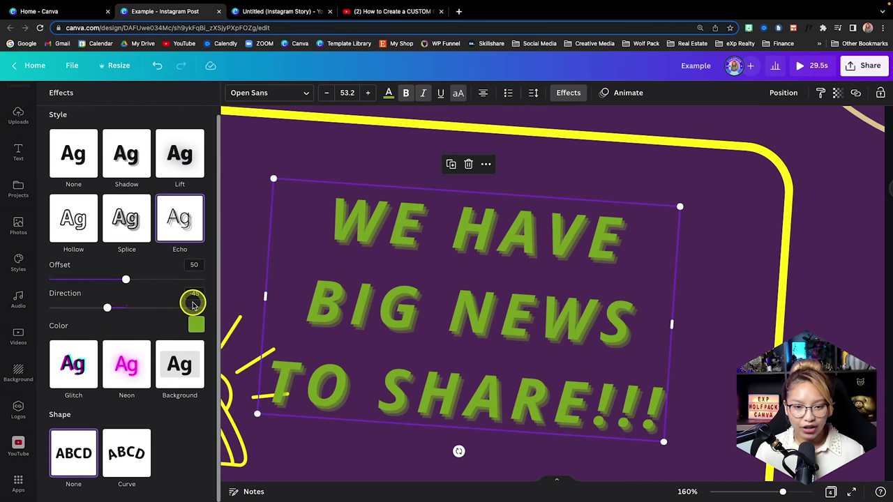
{"action": "left_click", "coordinate": [73, 364]}
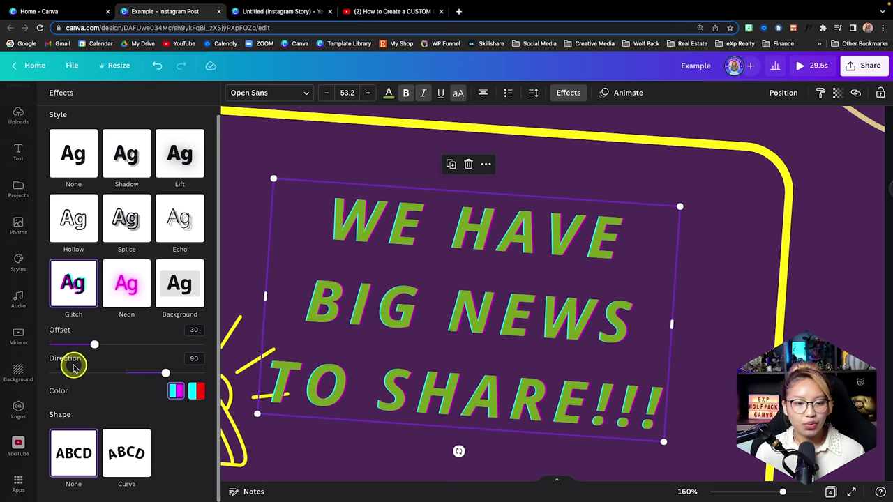
{"action": "left_click", "coordinate": [198, 393]}
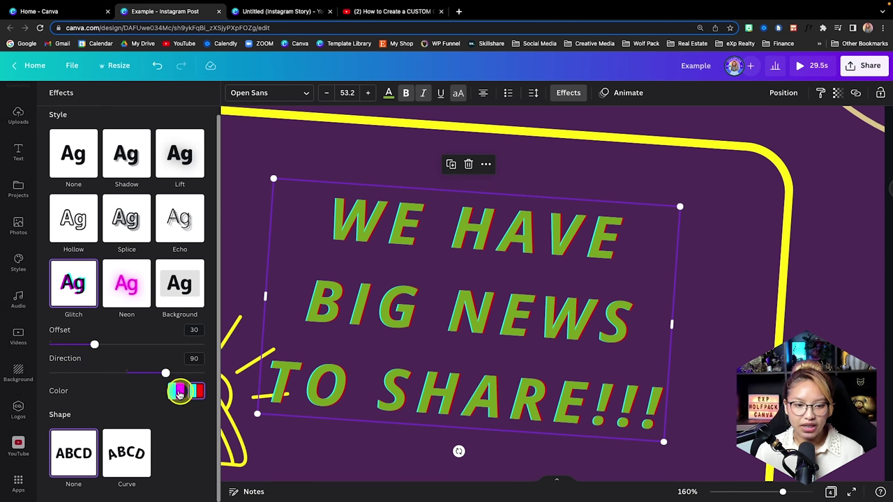
{"action": "left_click", "coordinate": [120, 288]}
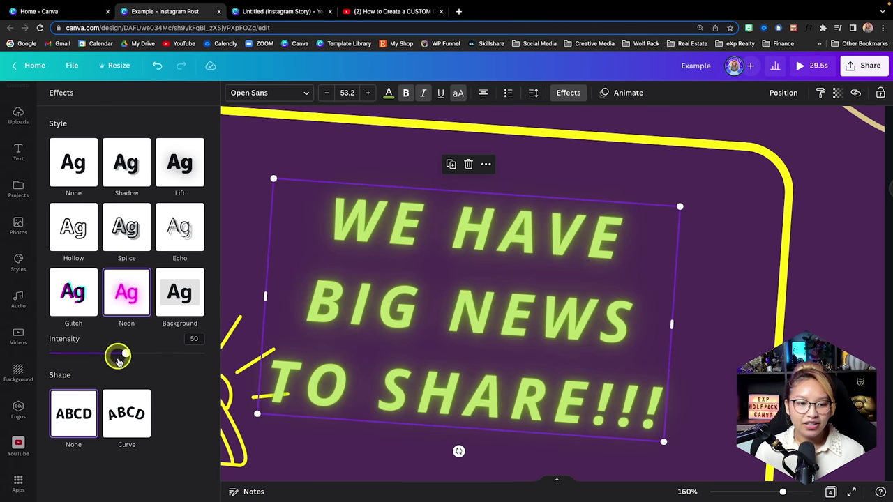
{"action": "left_click_drag", "start_coordinate": [127, 356], "coordinate": [209, 354]}
Try a black Background effect with square corners, reduced spread and lower transparency value on the announcement text, and reset the style to None.
{"action": "left_click", "coordinate": [180, 297]}
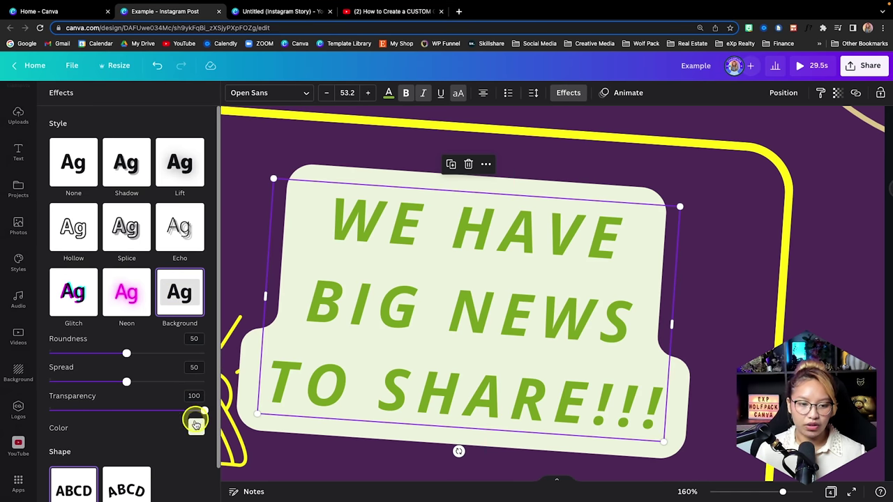
{"action": "left_click_drag", "start_coordinate": [129, 352], "coordinate": [15, 354]}
{"action": "left_click_drag", "start_coordinate": [130, 382], "coordinate": [96, 382]}
{"action": "left_click_drag", "start_coordinate": [202, 410], "coordinate": [143, 409]}
{"action": "left_click", "coordinate": [196, 428]}
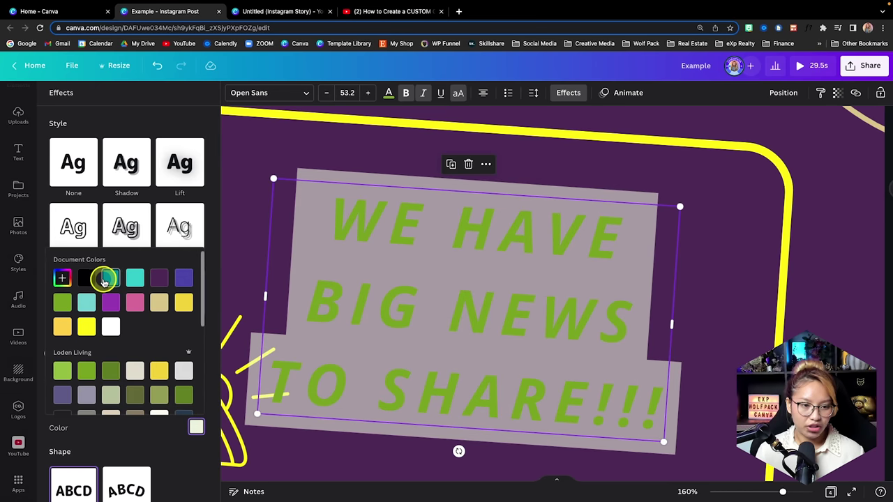
{"action": "left_click", "coordinate": [90, 280]}
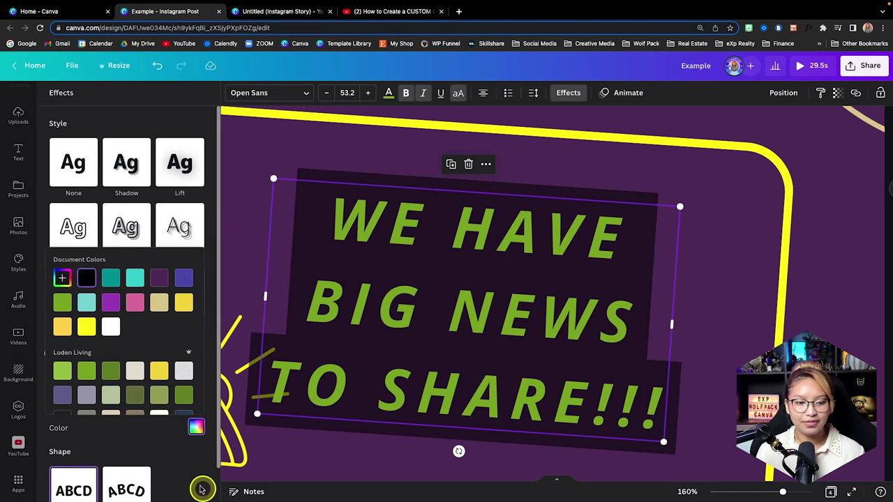
{"action": "left_click", "coordinate": [69, 159]}
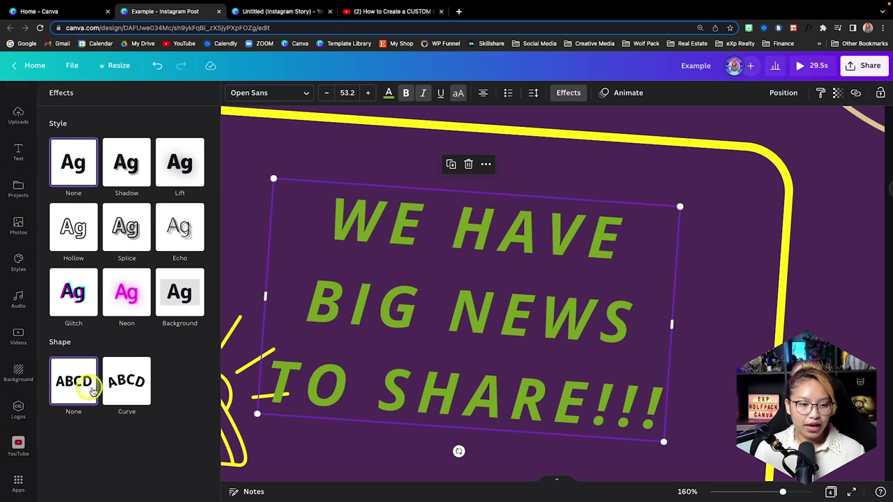
Try the Curve shape on the announcement text, return the shape to None and widen the text box to fit three lines.
{"action": "left_click", "coordinate": [127, 392]}
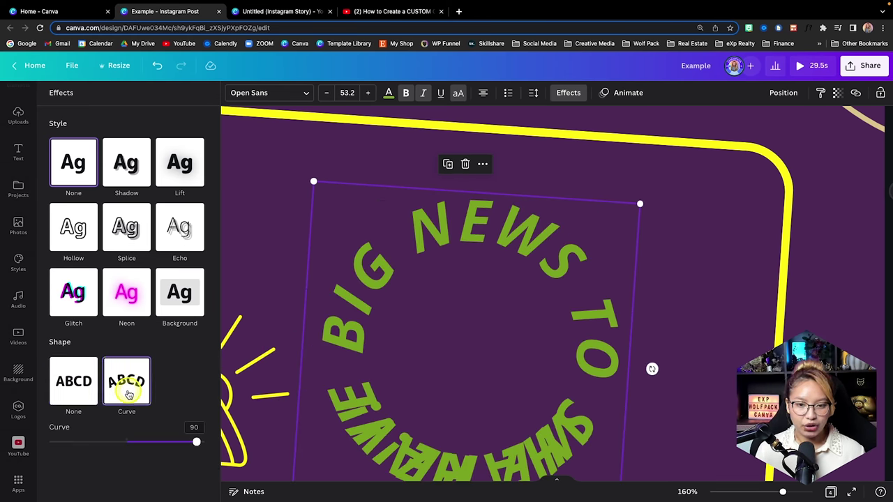
{"action": "left_click", "coordinate": [74, 381]}
{"action": "scroll", "coordinate": [598, 259], "scroll_direction": "down", "scroll_amount": 3}
{"action": "scroll", "coordinate": [639, 300], "scroll_direction": "down", "scroll_amount": 5}
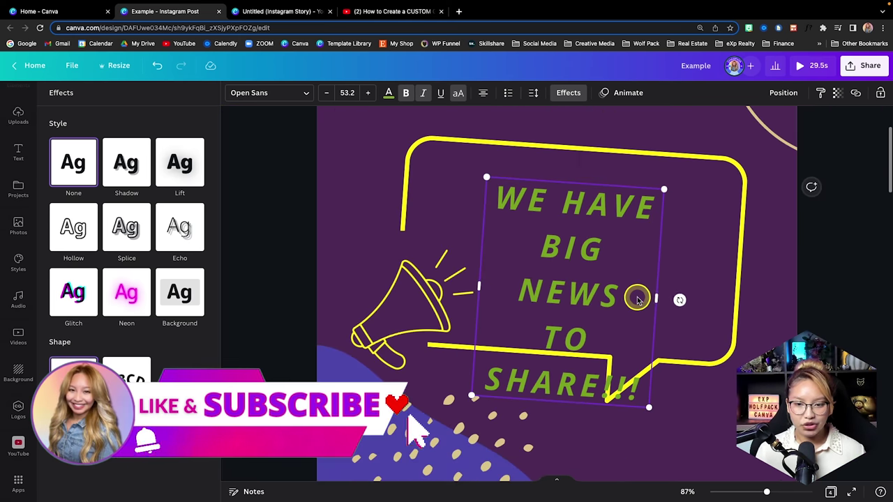
{"action": "left_click_drag", "start_coordinate": [636, 297], "coordinate": [813, 265]}
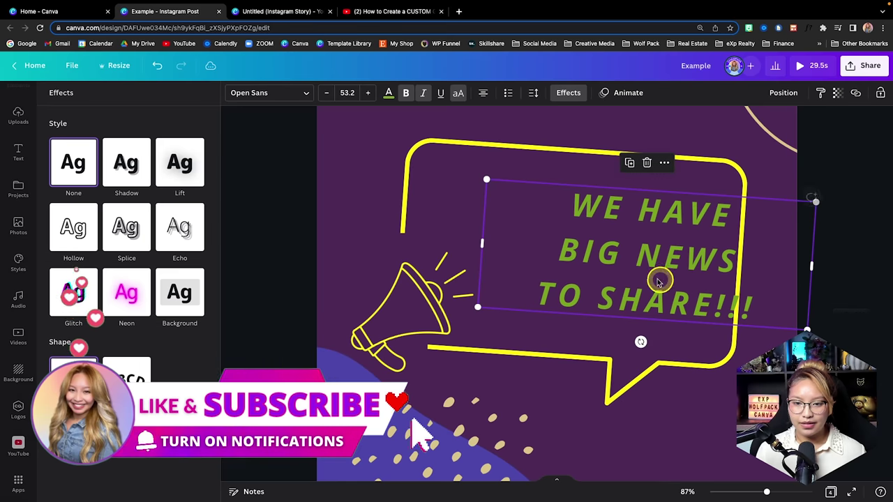
Remove the line breaks before "TO" and "BIG" in the announcement text and resize its text box to a 38.5 font size.
{"action": "double_click", "coordinate": [538, 299]}
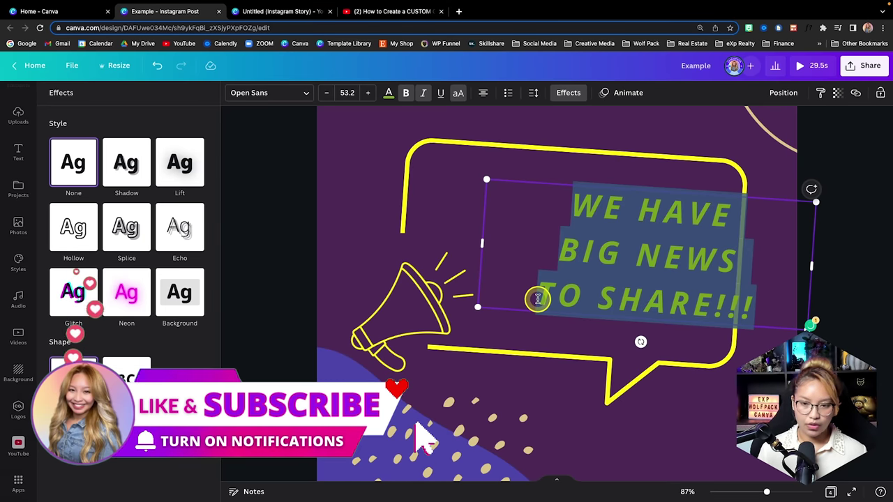
{"action": "left_click", "coordinate": [538, 299]}
{"action": "key", "text": "BackSpace"}
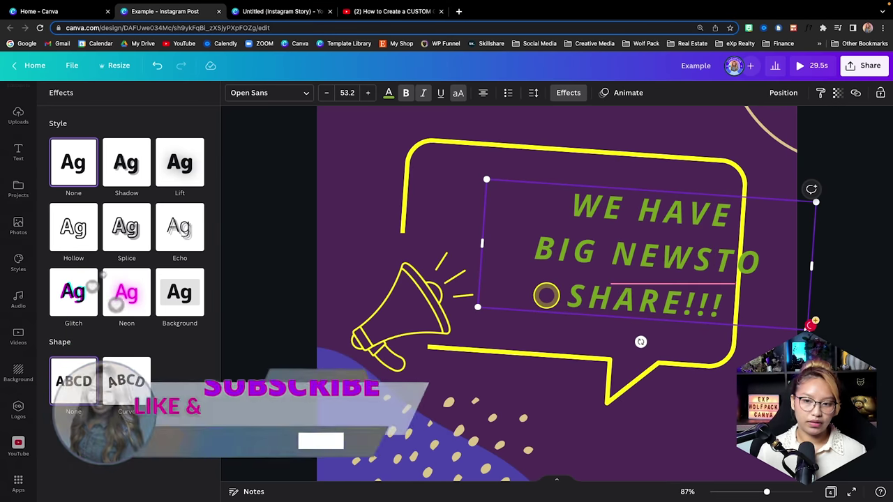
{"action": "left_click_drag", "start_coordinate": [720, 258], "coordinate": [745, 308]}
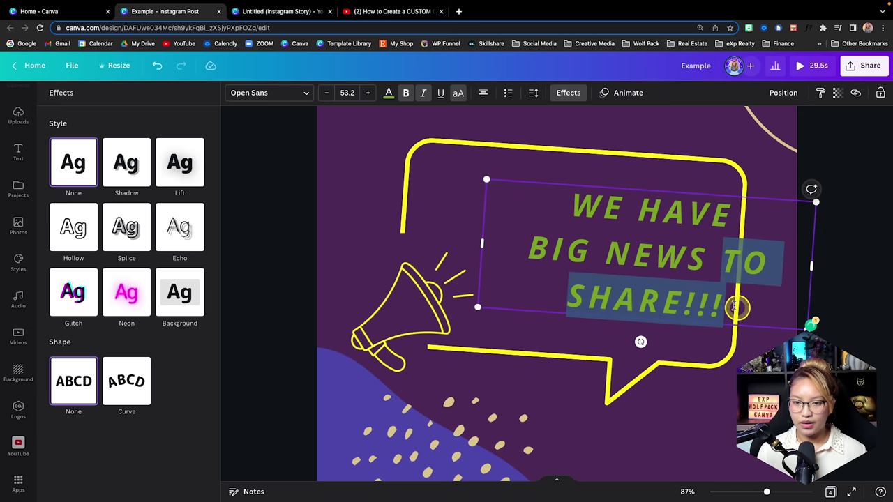
{"action": "left_click", "coordinate": [528, 248]}
{"action": "key", "text": "BackSpace"}
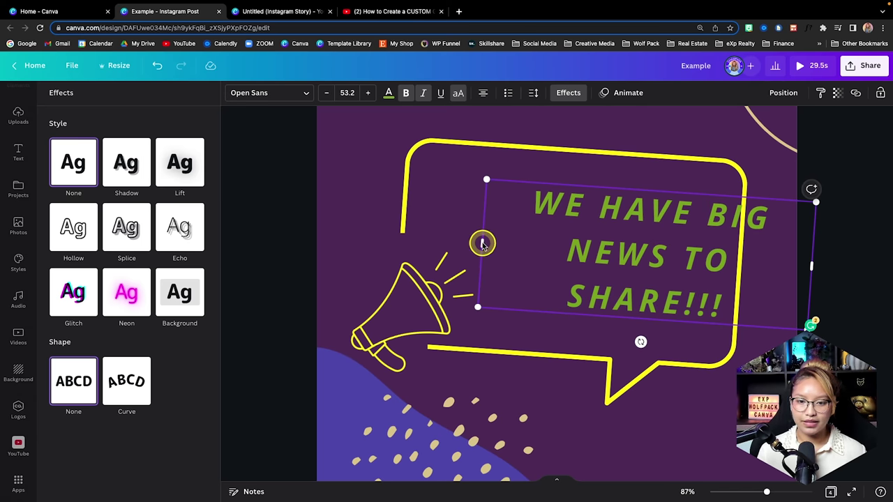
{"action": "left_click_drag", "start_coordinate": [480, 243], "coordinate": [472, 207]}
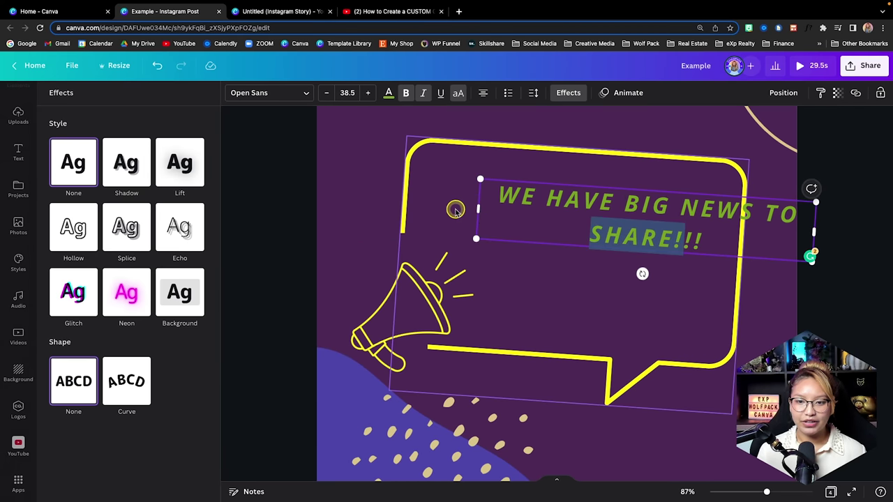
Delete the yellow speech bubble, the megaphone and the leftover empty graphic from the first page.
{"action": "left_click", "coordinate": [409, 171]}
{"action": "key", "text": "Delete"}
{"action": "left_click", "coordinate": [411, 314]}
{"action": "key", "text": "Delete"}
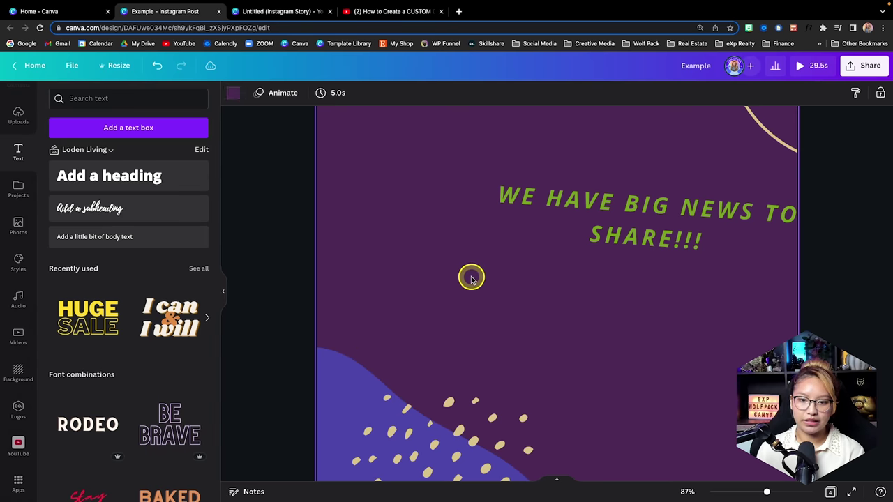
{"action": "key", "text": "Delete"}
{"action": "key", "text": "ctrl+z"}
{"action": "left_click", "coordinate": [406, 270]}
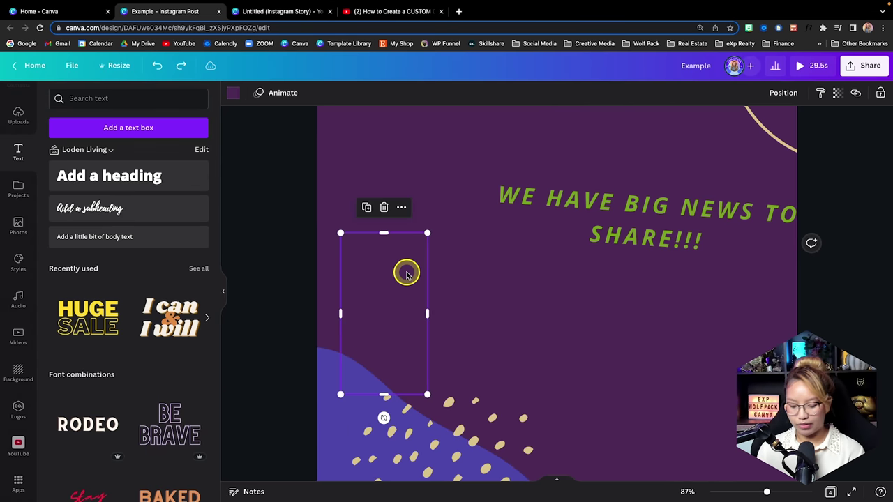
{"action": "key", "text": "Delete"}
Move the announcement text into the middle of the page and widen its box so the text fits on one line.
{"action": "left_click_drag", "start_coordinate": [592, 203], "coordinate": [479, 231]}
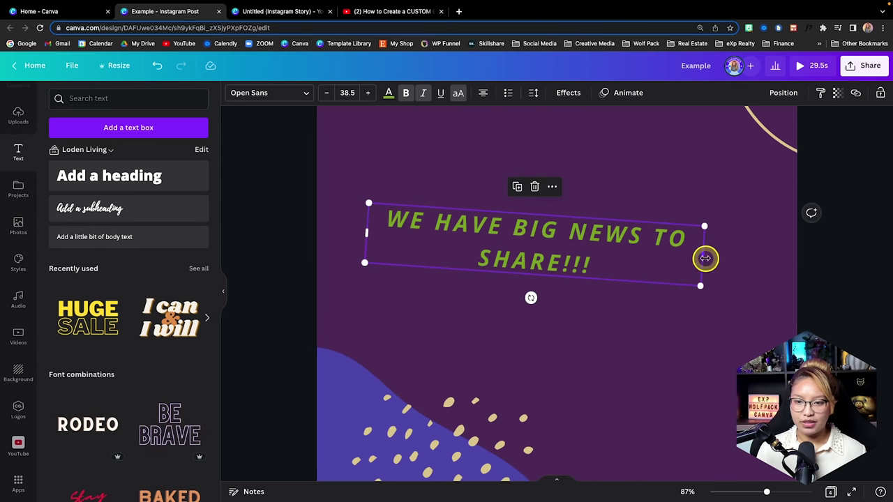
{"action": "left_click_drag", "start_coordinate": [706, 258], "coordinate": [823, 261]}
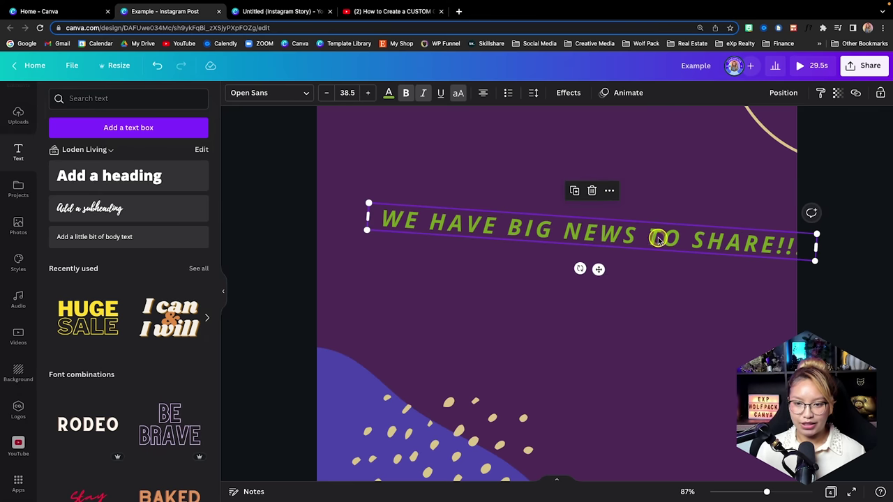
{"action": "left_click_drag", "start_coordinate": [598, 267], "coordinate": [568, 257]}
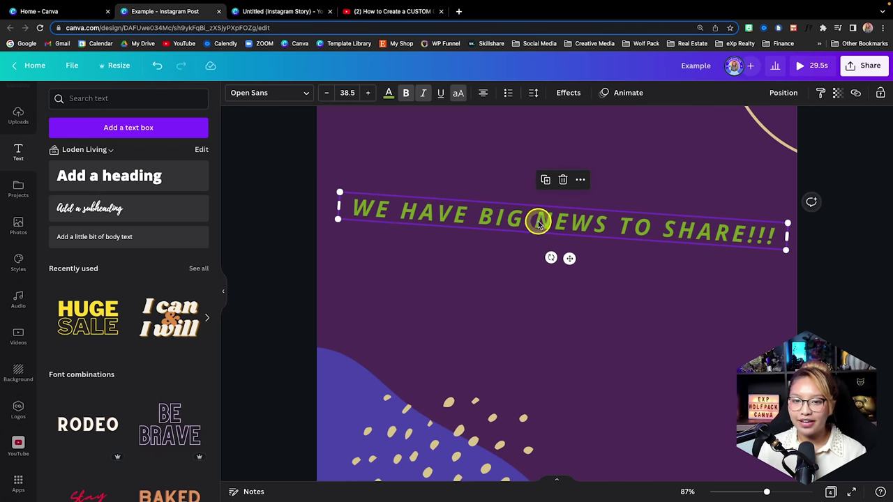
Apply the Curve shape to the announcement text and increase the curve to 73 so it forms a near-complete circle.
{"action": "left_click", "coordinate": [566, 95]}
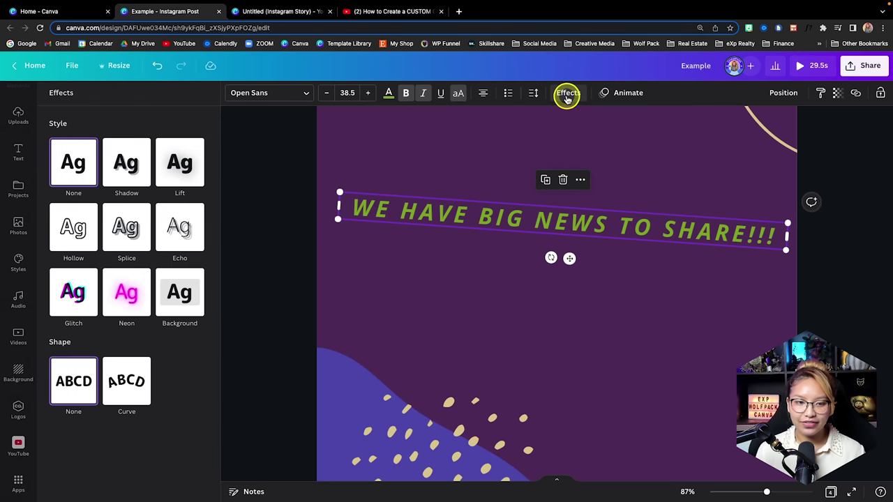
{"action": "left_click", "coordinate": [129, 381]}
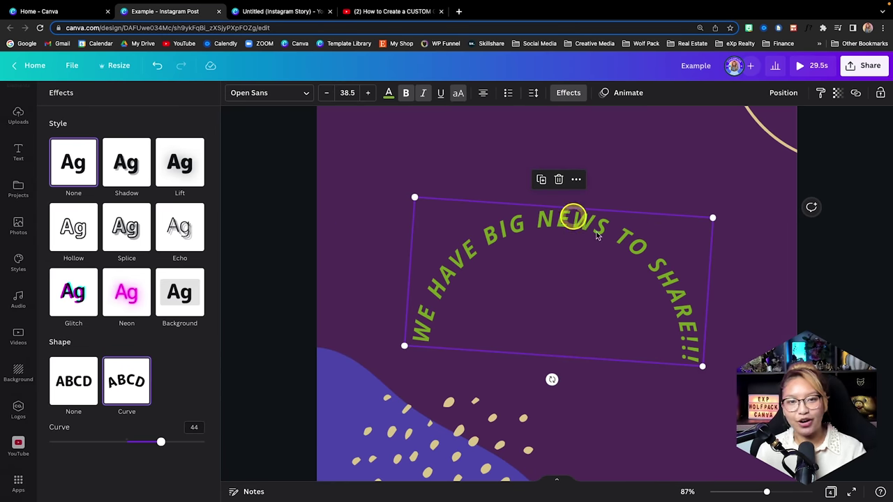
{"action": "left_click_drag", "start_coordinate": [157, 441], "coordinate": [183, 443]}
{"action": "key", "text": "Escape"}
{"action": "left_click", "coordinate": [710, 396]}
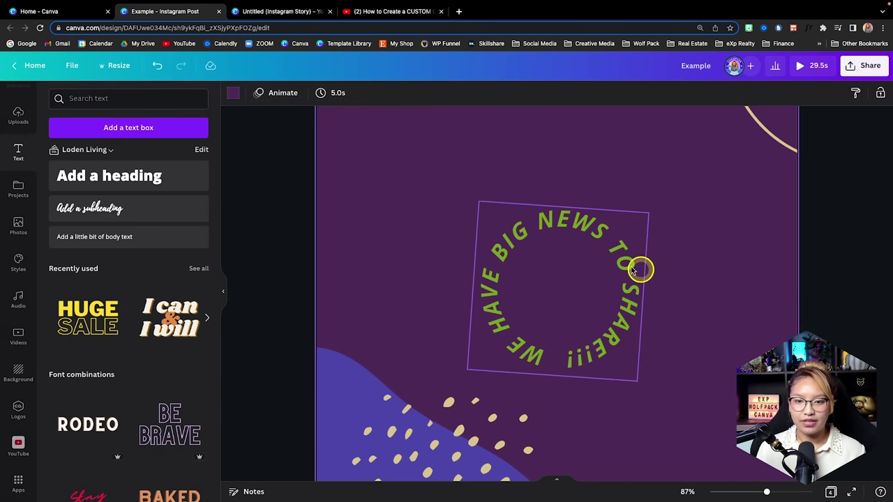
Apply the Neon effect to the circular announcement text with an intensity of 100.
{"action": "left_click", "coordinate": [586, 235]}
{"action": "left_click", "coordinate": [571, 98]}
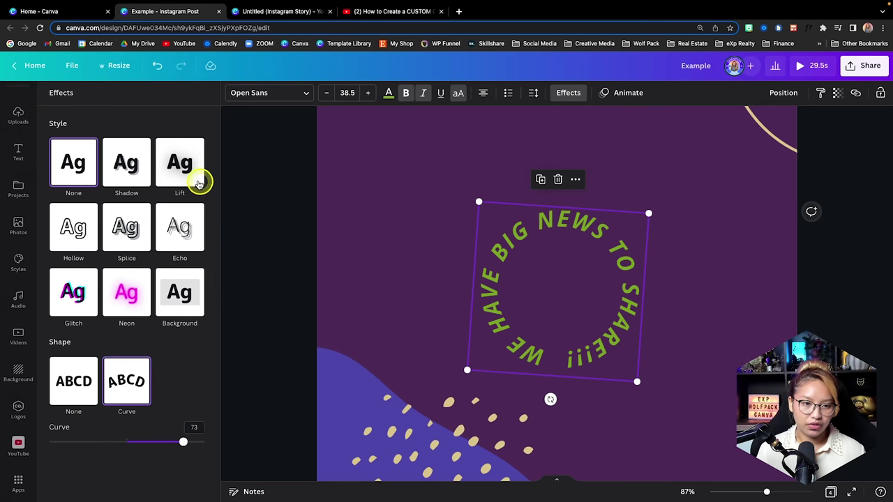
{"action": "scroll", "coordinate": [584, 251], "scroll_direction": "up", "scroll_amount": 5}
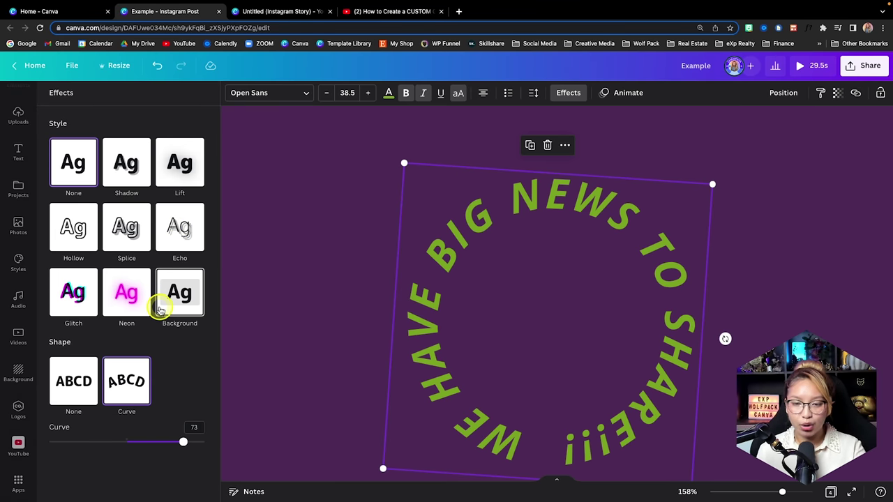
{"action": "left_click", "coordinate": [135, 296]}
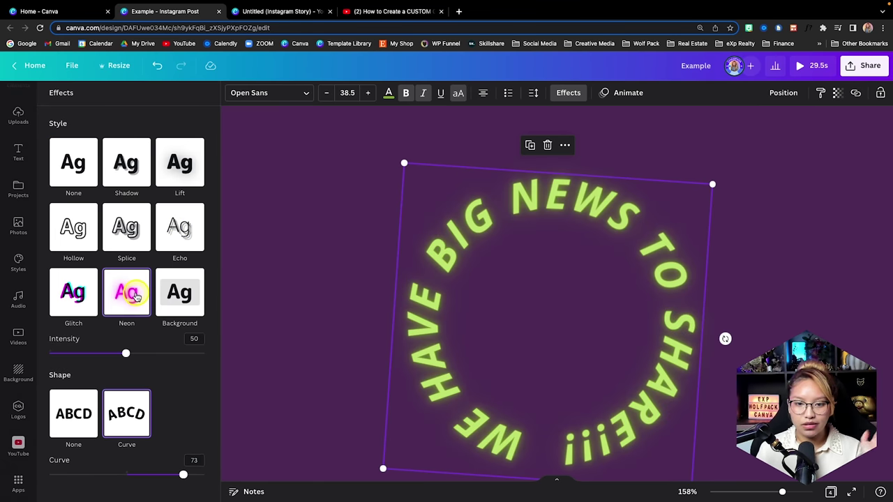
{"action": "left_click_drag", "start_coordinate": [136, 353], "coordinate": [220, 347]}
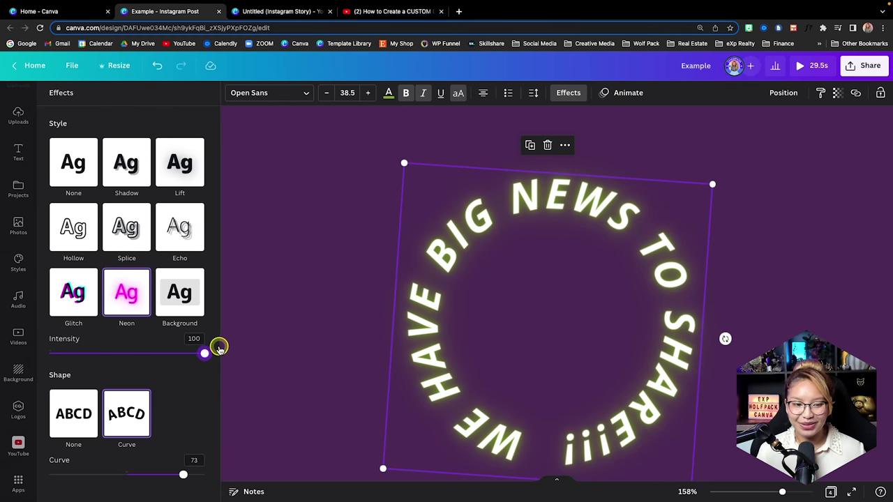
Enlarge the circular announcement text to a 55.3 font size and reposition it on the page.
{"action": "scroll", "coordinate": [356, 337], "scroll_direction": "down", "scroll_amount": 5}
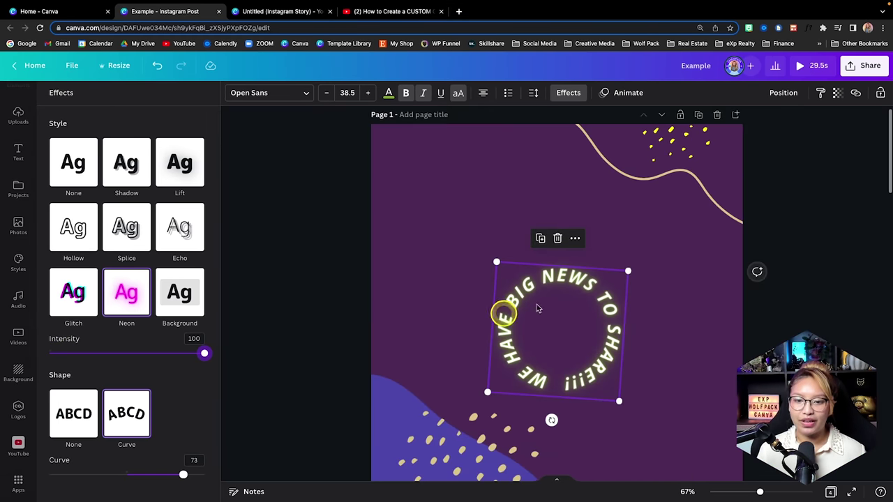
{"action": "left_click_drag", "start_coordinate": [637, 265], "coordinate": [690, 214]}
{"action": "left_click_drag", "start_coordinate": [584, 309], "coordinate": [571, 314]}
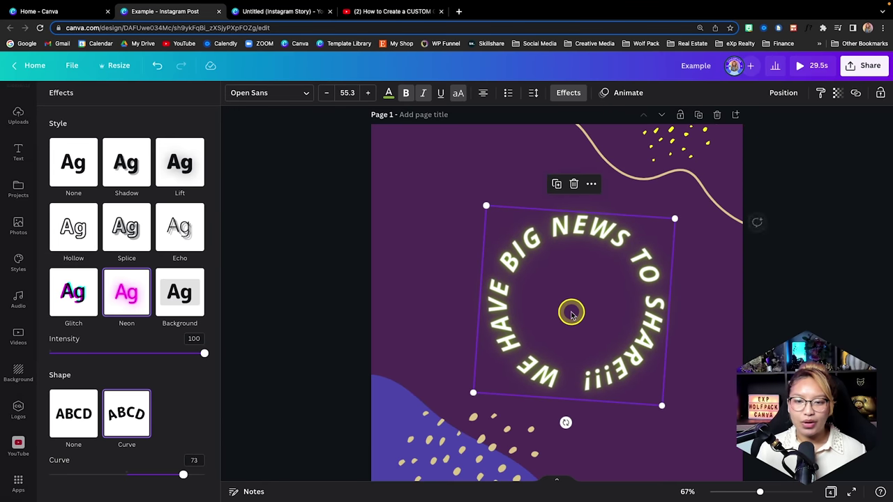
Preview the text animations and apply the Typewriter animation to the circular announcement text.
{"action": "left_click", "coordinate": [629, 97]}
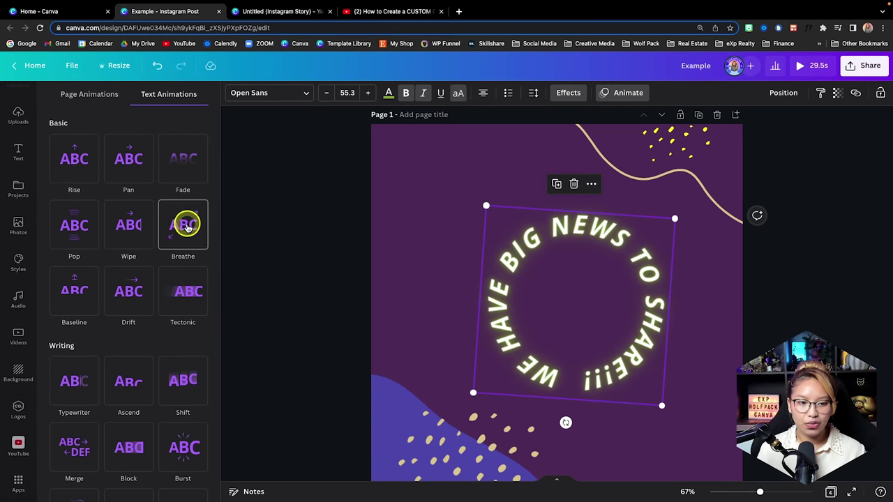
{"action": "scroll", "coordinate": [154, 282], "scroll_direction": "down", "scroll_amount": 3}
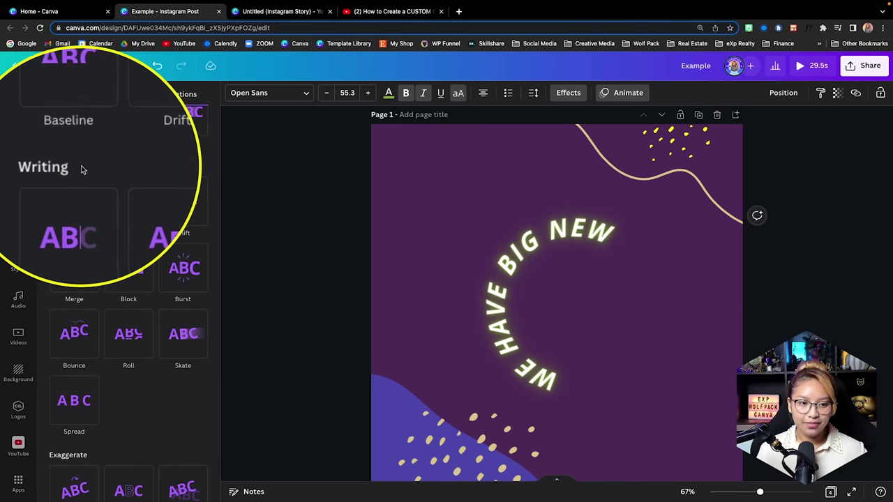
{"action": "left_click", "coordinate": [74, 219]}
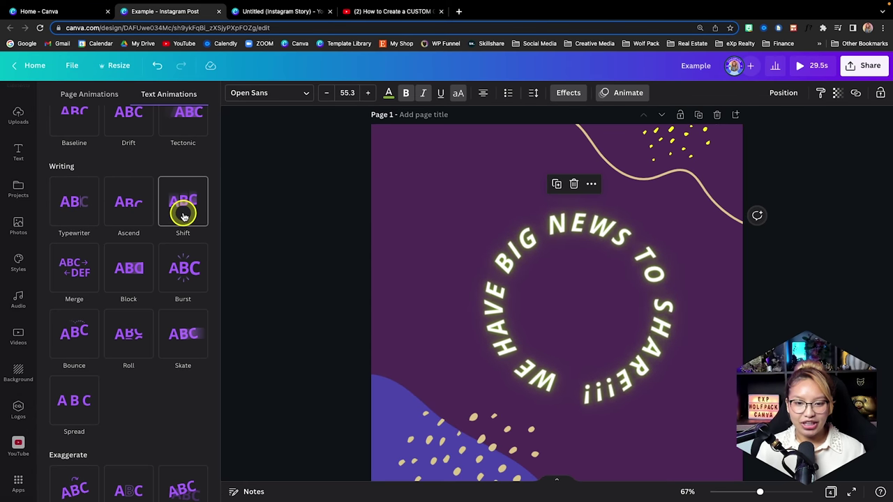
{"action": "left_click", "coordinate": [134, 261]}
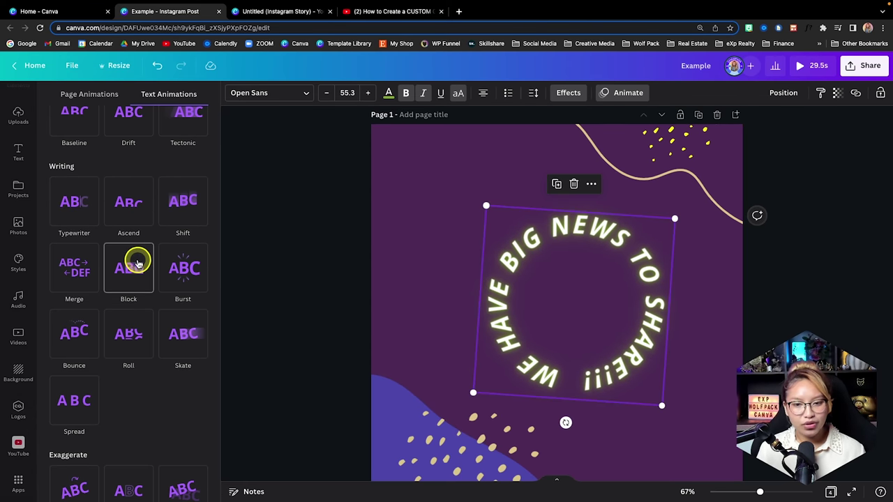
{"action": "left_click", "coordinate": [183, 274]}
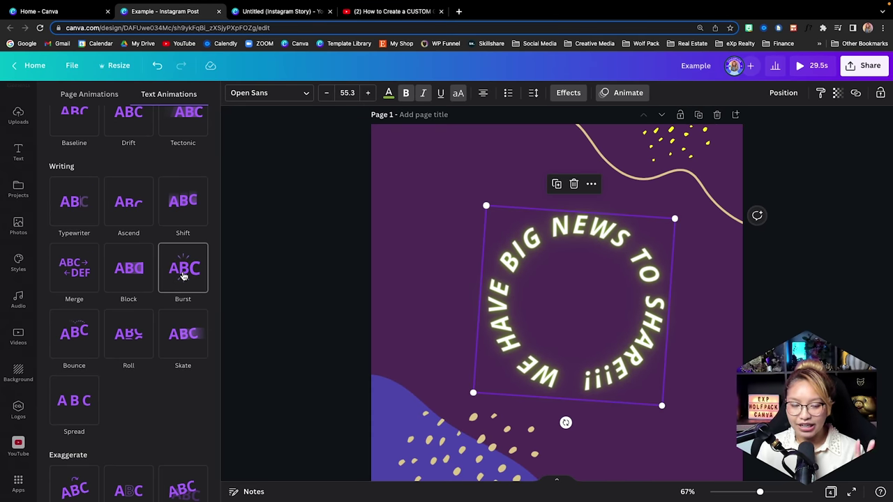
{"action": "left_click", "coordinate": [78, 213]}
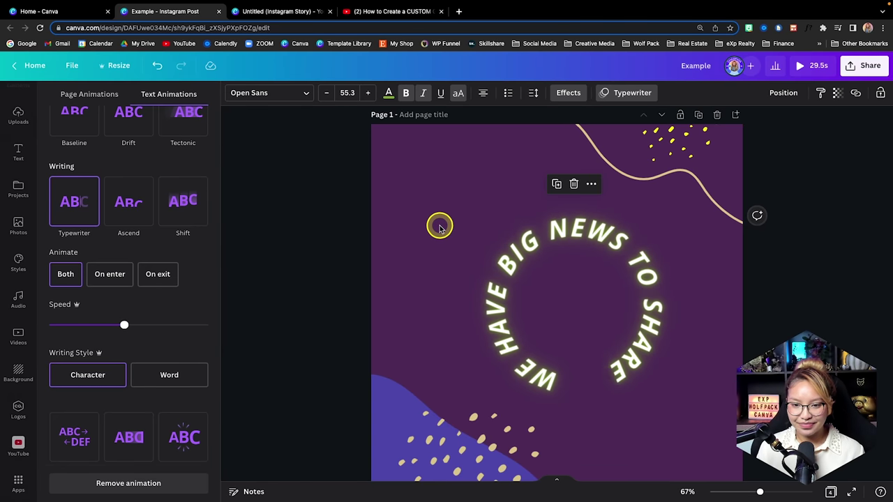
{"action": "key", "text": "Escape"}
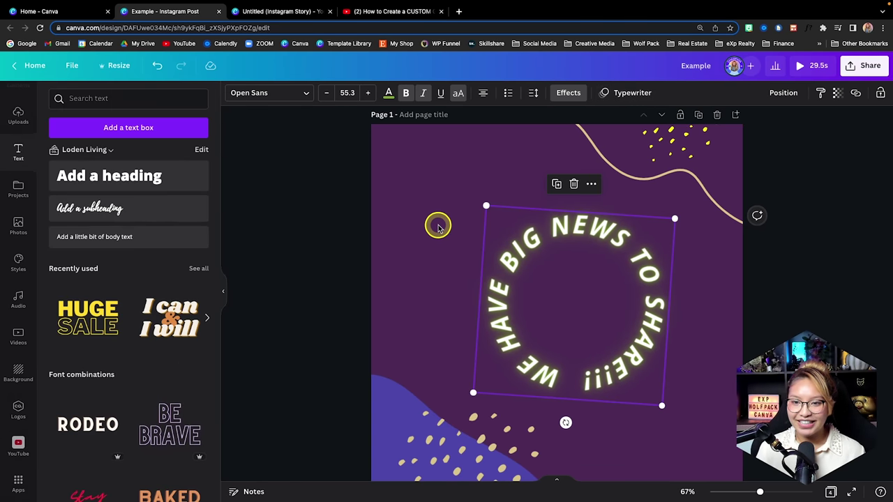
Move the circular announcement text to the page's upper-left corner, then align it to the page's Center and Middle.
{"action": "left_click", "coordinate": [783, 95]}
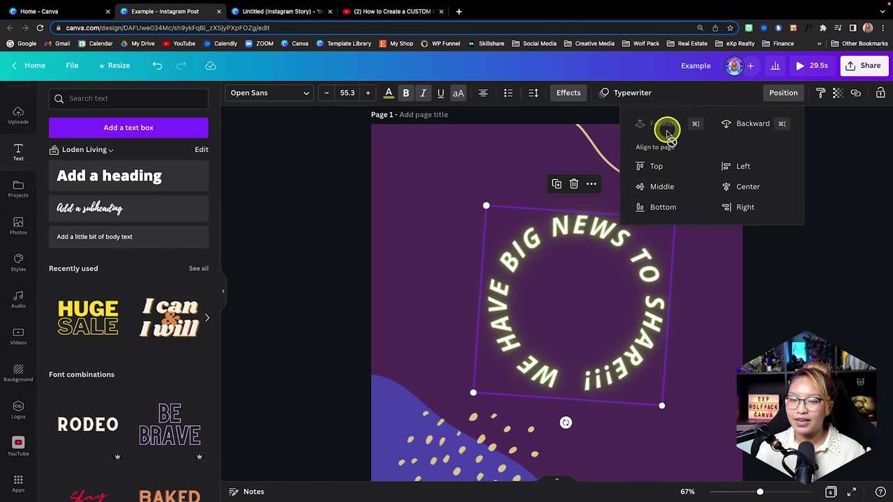
{"action": "left_click_drag", "start_coordinate": [591, 298], "coordinate": [494, 222]}
{"action": "left_click", "coordinate": [784, 93]}
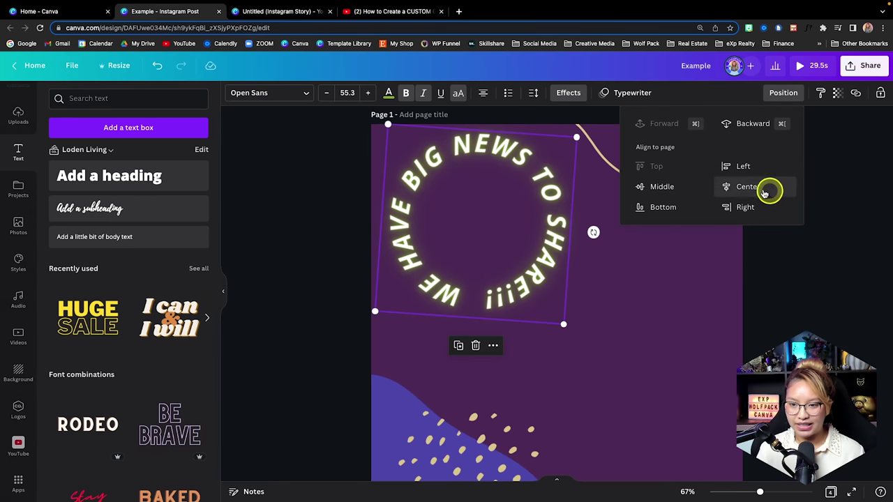
{"action": "left_click", "coordinate": [764, 187]}
{"action": "left_click", "coordinate": [656, 187]}
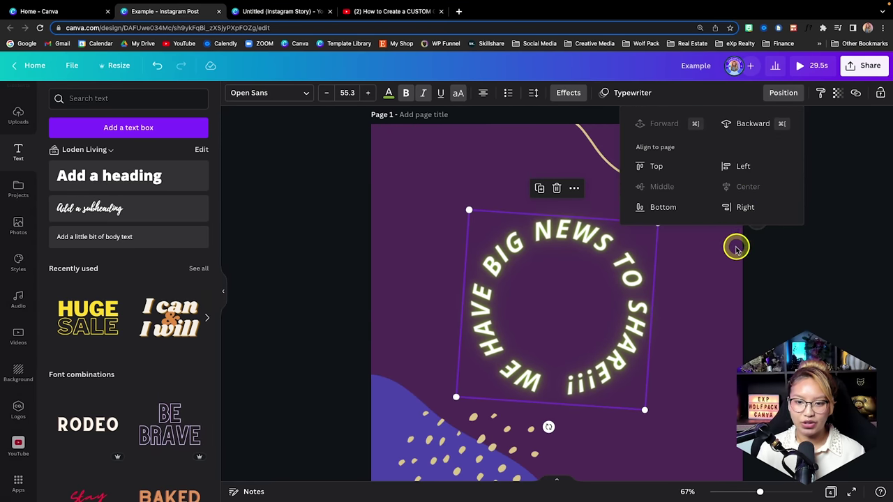
{"action": "left_click", "coordinate": [718, 336]}
Add a heading, resize it to a 68.2 font size on one line and place it above the circular text.
{"action": "left_click", "coordinate": [174, 179]}
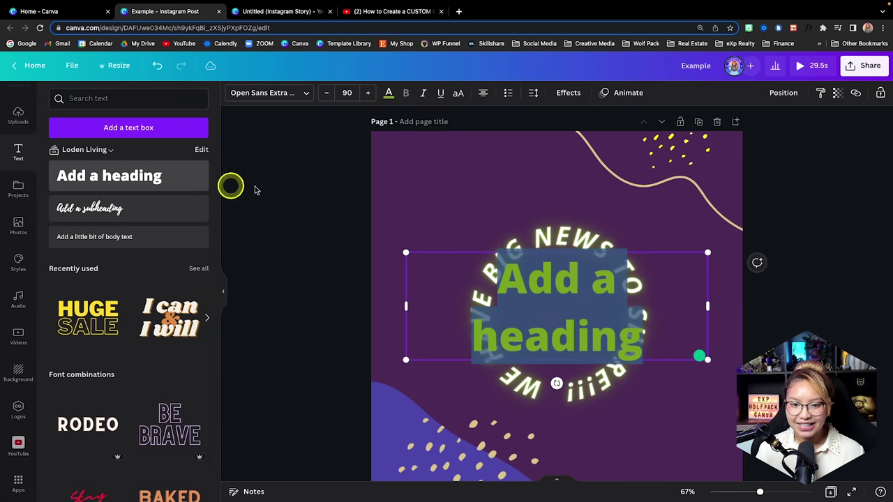
{"action": "left_click_drag", "start_coordinate": [713, 302], "coordinate": [698, 265]}
{"action": "left_click_drag", "start_coordinate": [605, 281], "coordinate": [611, 174]}
{"action": "left_click", "coordinate": [555, 276]}
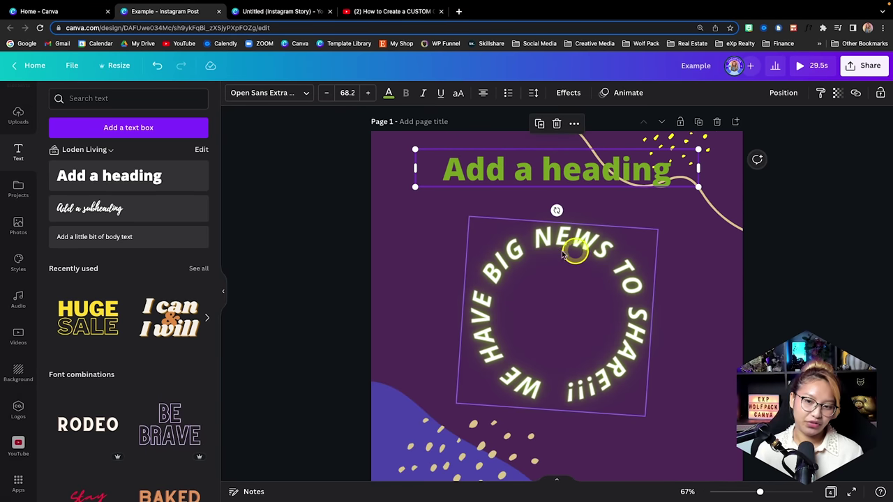
{"action": "left_click_drag", "start_coordinate": [552, 279], "coordinate": [492, 352]}
{"action": "left_click_drag", "start_coordinate": [538, 369], "coordinate": [550, 283]}
{"action": "left_click_drag", "start_coordinate": [606, 301], "coordinate": [606, 315]}
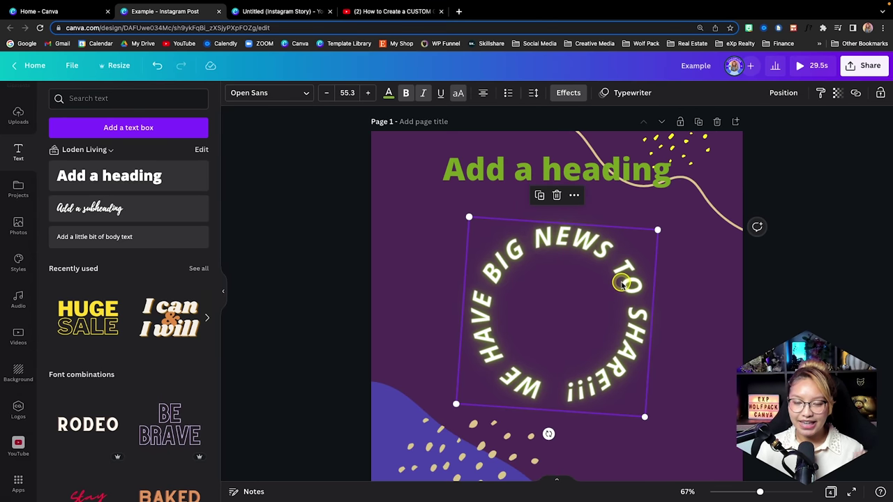
{"action": "double_click", "coordinate": [622, 283]}
{"action": "left_click", "coordinate": [702, 291]}
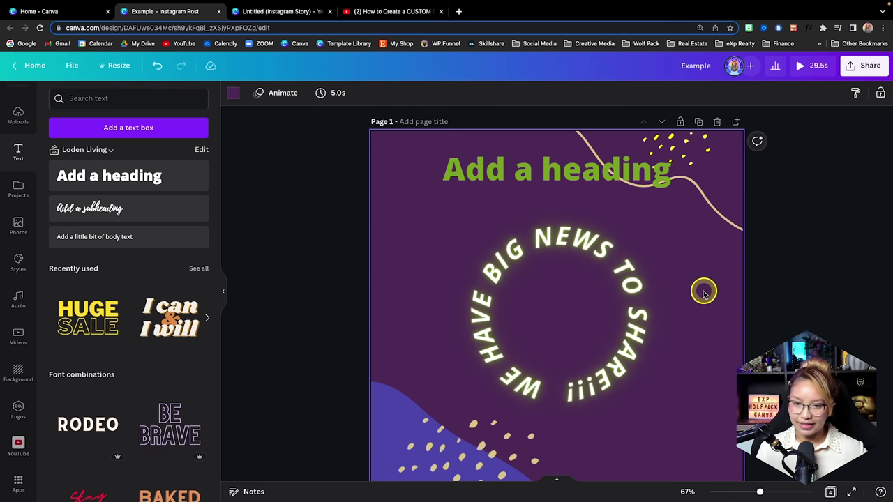
Copy the circular announcement text's style onto the heading and open the heading's effect settings.
{"action": "left_click", "coordinate": [621, 351]}
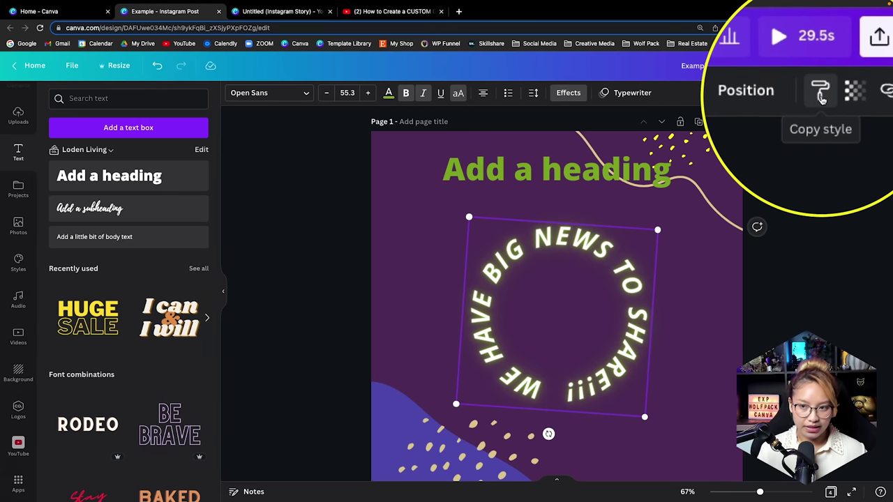
{"action": "left_click", "coordinate": [821, 93]}
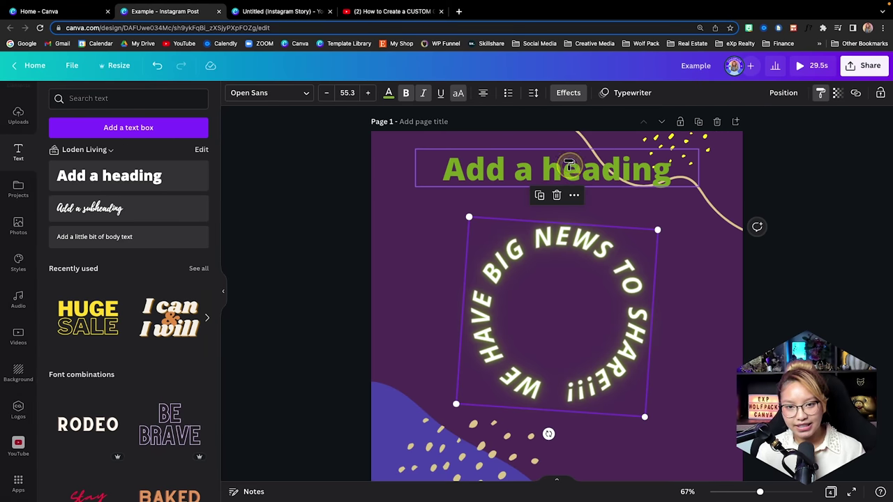
{"action": "left_click", "coordinate": [568, 166]}
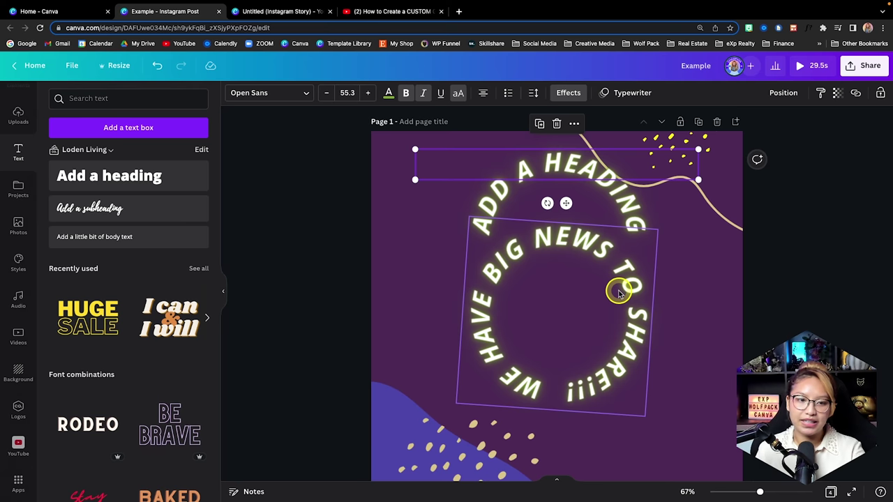
{"action": "left_click", "coordinate": [565, 92]}
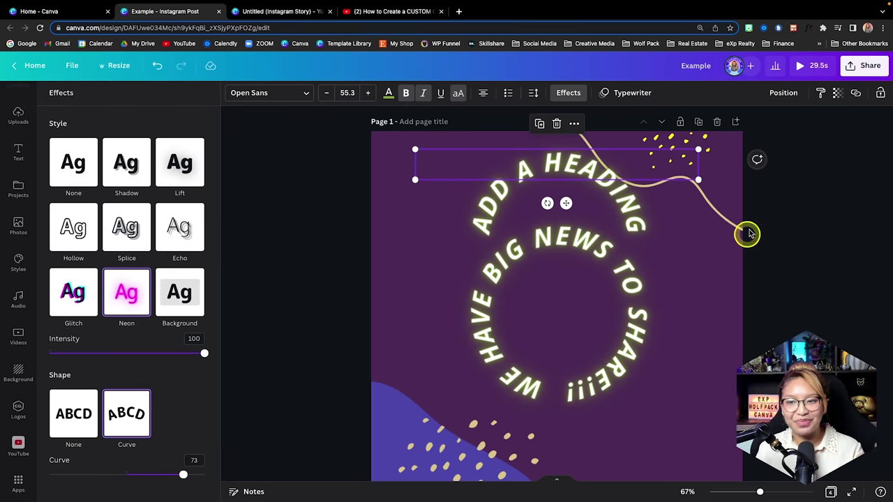
{"action": "left_click", "coordinate": [621, 271]}
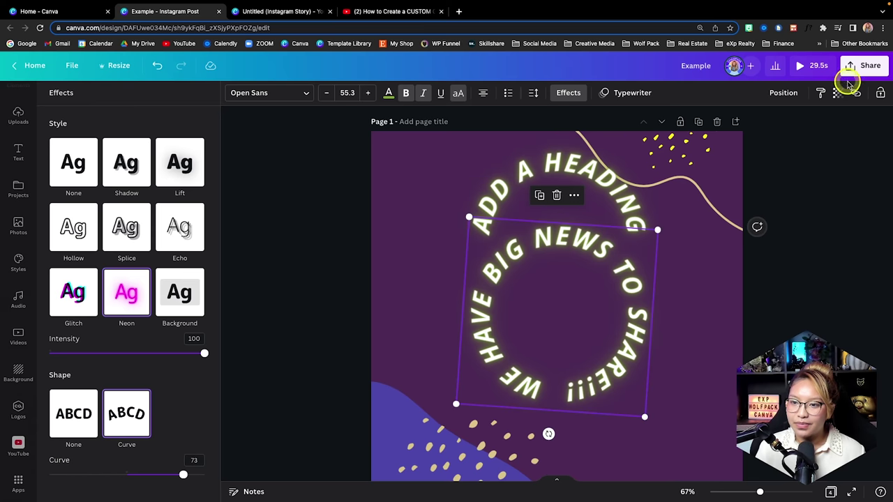
Delete the curved heading above the announcement text and select the circular announcement text.
{"action": "left_click", "coordinate": [544, 155]}
{"action": "key", "text": "Delete"}
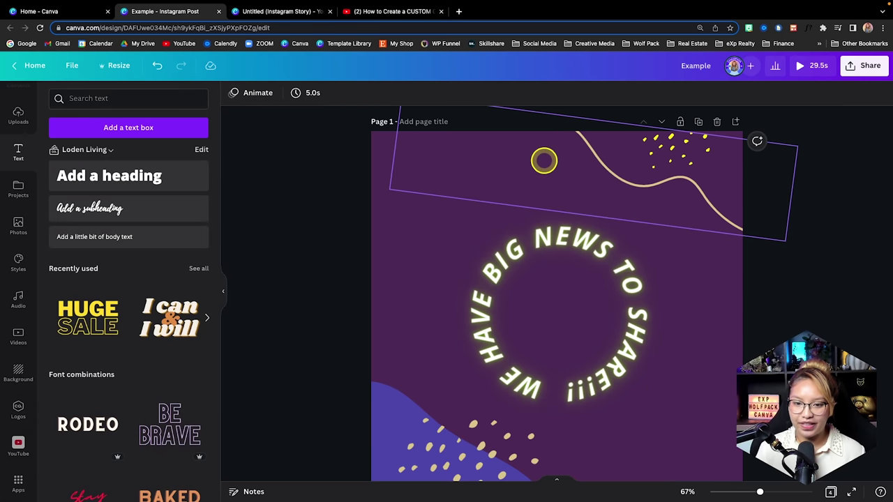
{"action": "left_click", "coordinate": [568, 342]}
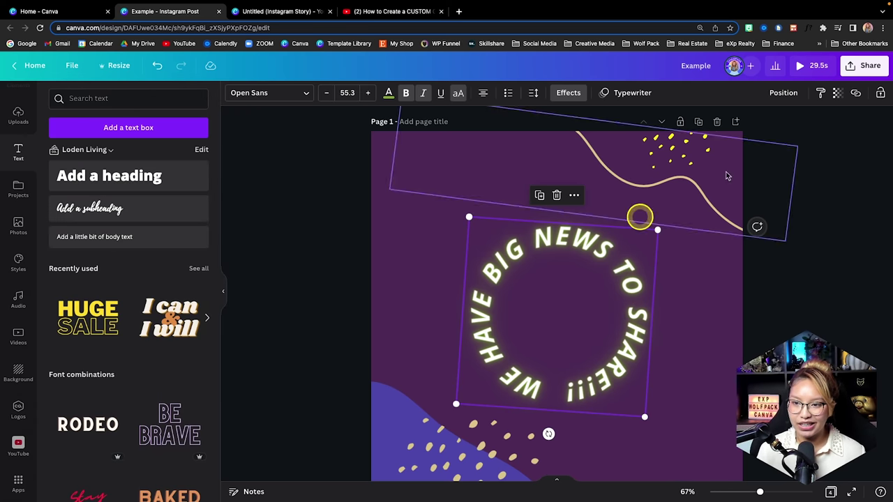
Set the transparency of the beige curved line at the page's upper right to 10.
{"action": "left_click", "coordinate": [838, 93]}
{"action": "mouse_move", "coordinate": [836, 133]}
{"action": "left_mouse_down"}
{"action": "mouse_move", "coordinate": [749, 135]}
{"action": "mouse_move", "coordinate": [843, 133]}
{"action": "left_mouse_up"}
{"action": "left_click", "coordinate": [630, 168]}
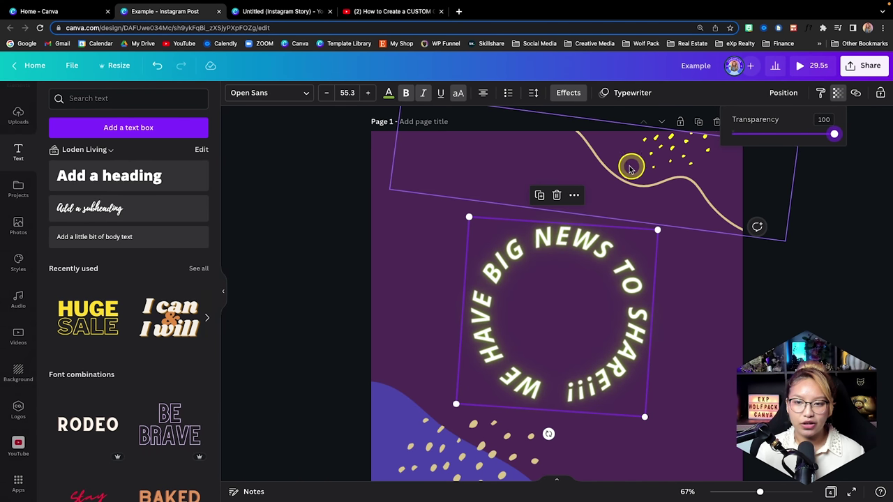
{"action": "left_click", "coordinate": [835, 98]}
{"action": "left_click_drag", "start_coordinate": [826, 134], "coordinate": [743, 144]}
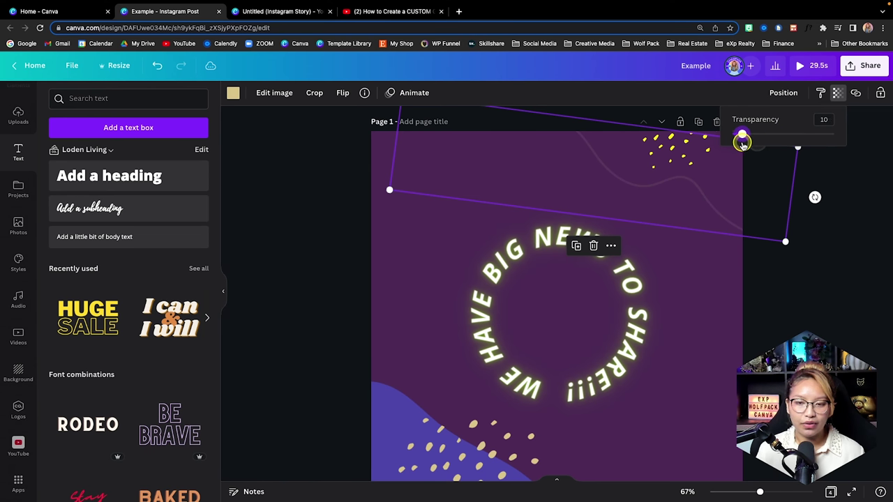
{"action": "left_click", "coordinate": [868, 180]}
{"action": "left_click", "coordinate": [786, 293]}
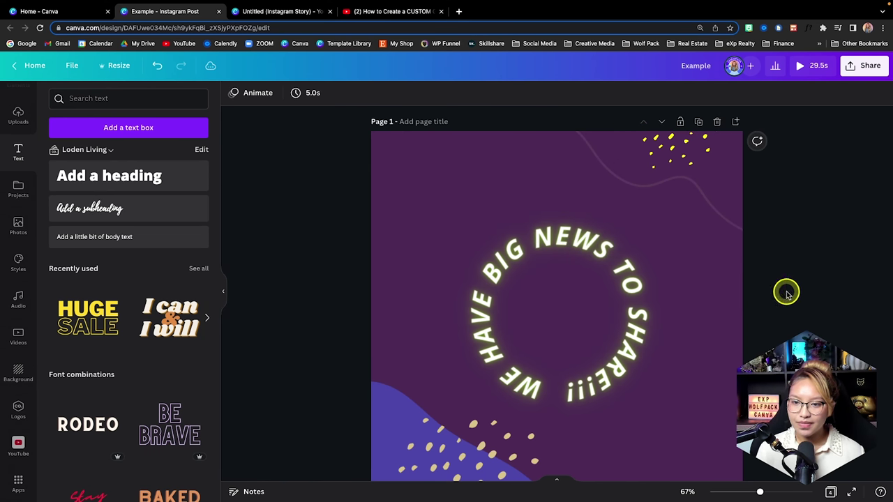
Nudge the circular announcement text upward on page 1.
{"action": "scroll", "coordinate": [709, 300], "scroll_direction": "down", "scroll_amount": 3}
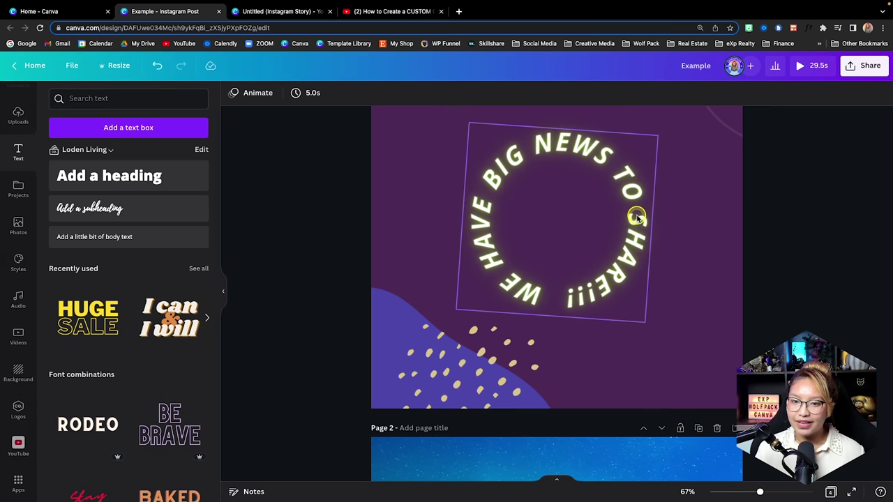
{"action": "left_click", "coordinate": [635, 212]}
{"action": "scroll", "coordinate": [635, 212], "scroll_direction": "up", "scroll_amount": 1}
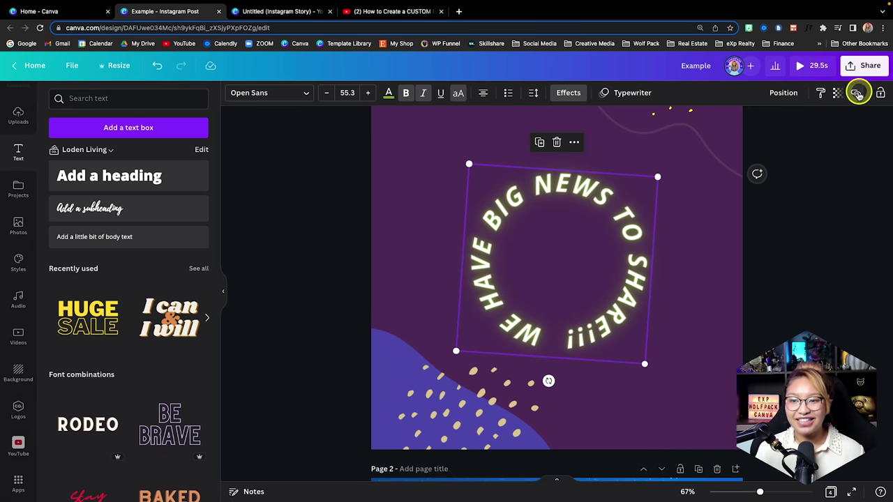
{"action": "key", "text": "shift+Up"}
{"action": "key", "text": "shift+Up"}
{"action": "key", "text": "shift+Up"}
{"action": "key", "text": "shift+Up"}
{"action": "key", "text": "shift+Up"}
{"action": "key", "text": "shift+Up"}
{"action": "key", "text": "shift+Up"}
{"action": "key", "text": "shift+Up"}
{"action": "key", "text": "shift+Up"}
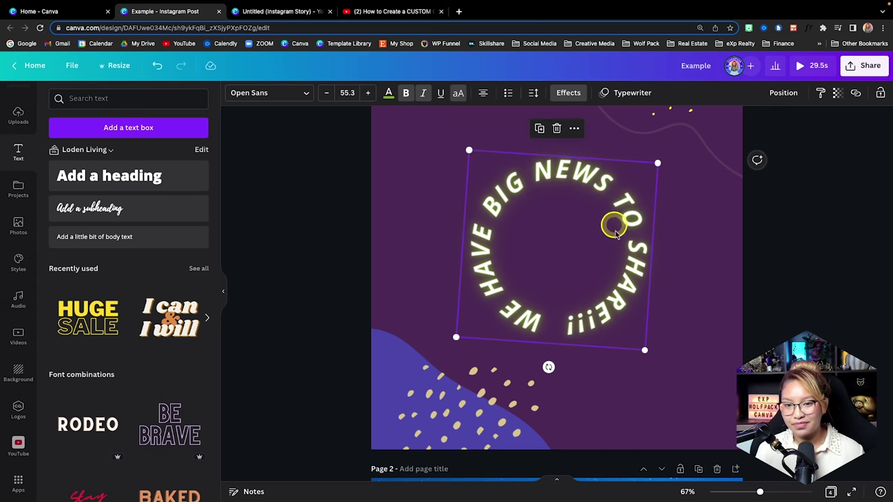
{"action": "key", "text": "shift+Up"}
{"action": "key", "text": "shift+Up"}
{"action": "key", "text": "shift+Up"}
{"action": "scroll", "coordinate": [644, 325], "scroll_direction": "down", "scroll_amount": 1}
{"action": "scroll", "coordinate": [20, 123], "scroll_direction": "up", "scroll_amount": 2}
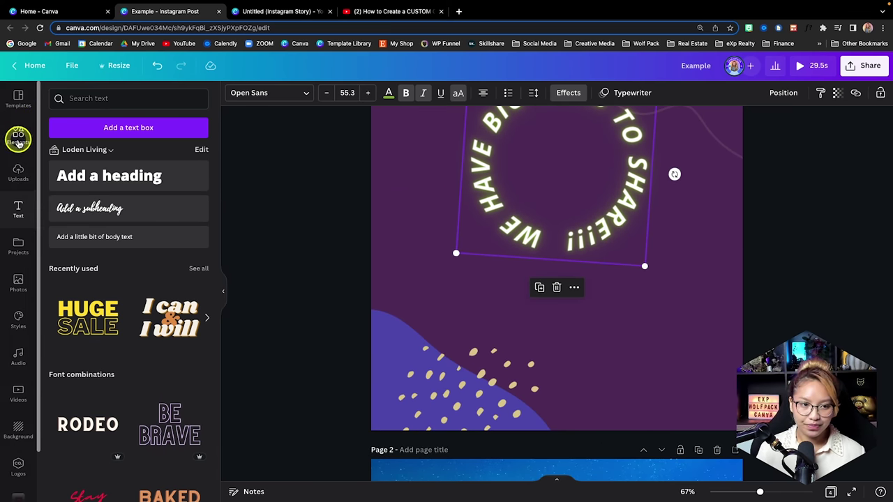
Search the elements for "instagram", try out the gradient Instagram logo at a smaller size on page 1, and delete it.
{"action": "left_click", "coordinate": [18, 131]}
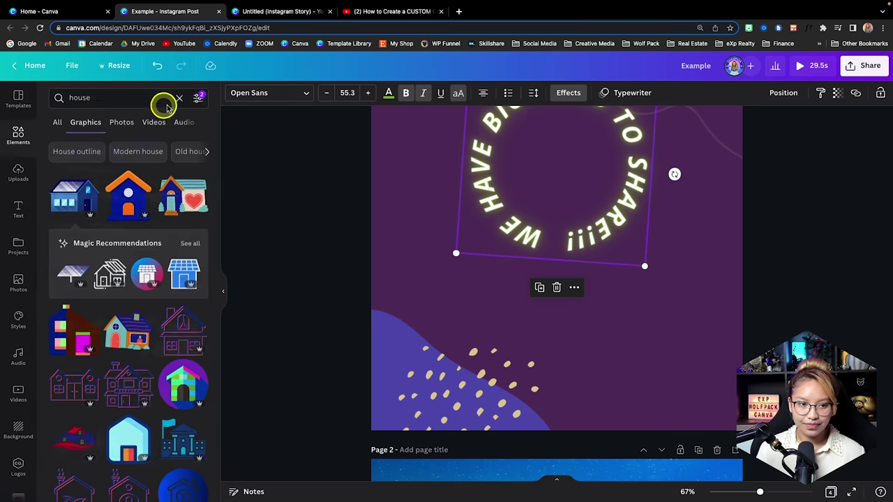
{"action": "left_click", "coordinate": [128, 99]}
{"action": "left_click", "coordinate": [182, 98]}
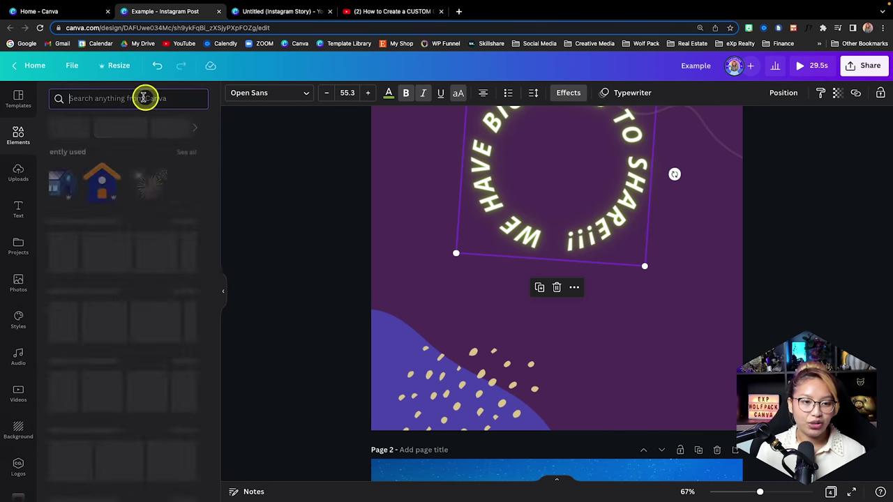
{"action": "type", "text": "nstagram"}
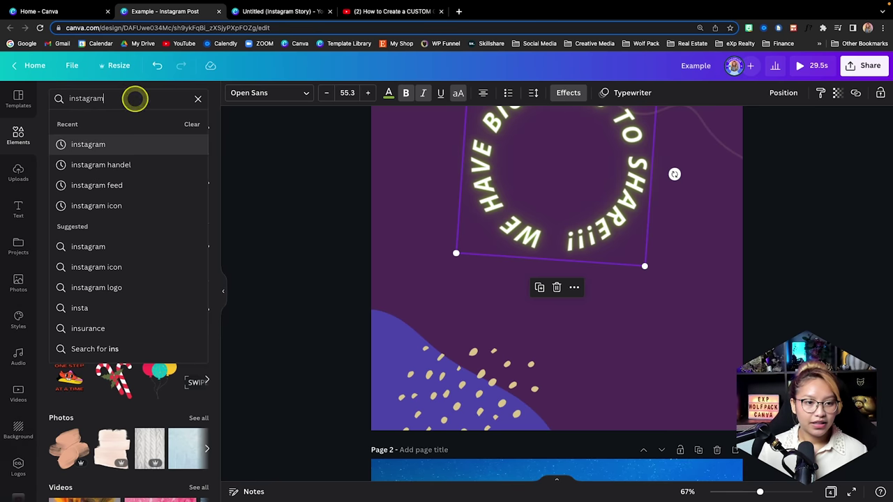
{"action": "key", "text": "Return"}
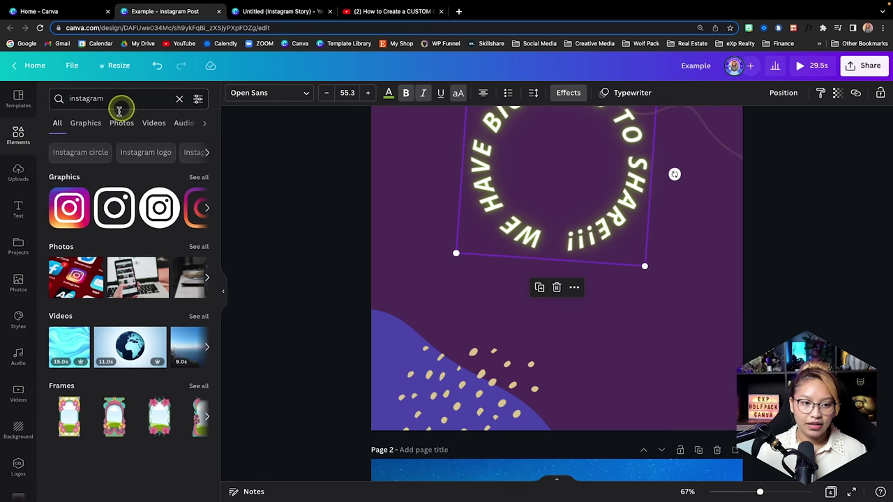
{"action": "left_click", "coordinate": [69, 208]}
{"action": "left_click_drag", "start_coordinate": [651, 352], "coordinate": [684, 380]}
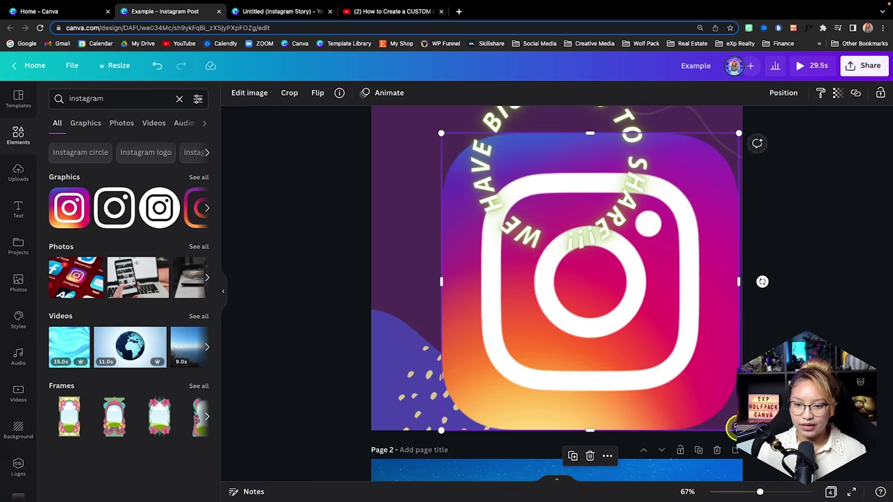
{"action": "left_click_drag", "start_coordinate": [739, 430], "coordinate": [689, 383]}
{"action": "key", "text": "Delete"}
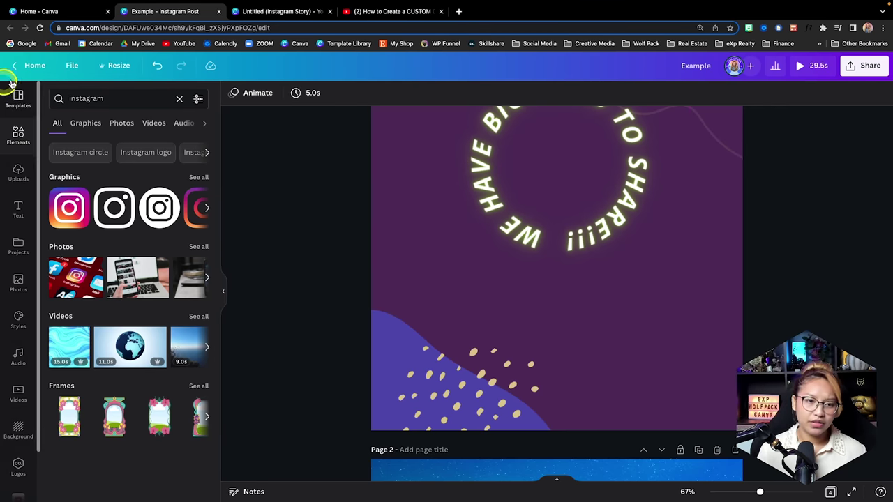
Search the elements for "youtube" and add the red YouTube play-button logo to page 1.
{"action": "left_click_drag", "start_coordinate": [103, 97], "coordinate": [65, 93]}
{"action": "type", "text": "youtube"}
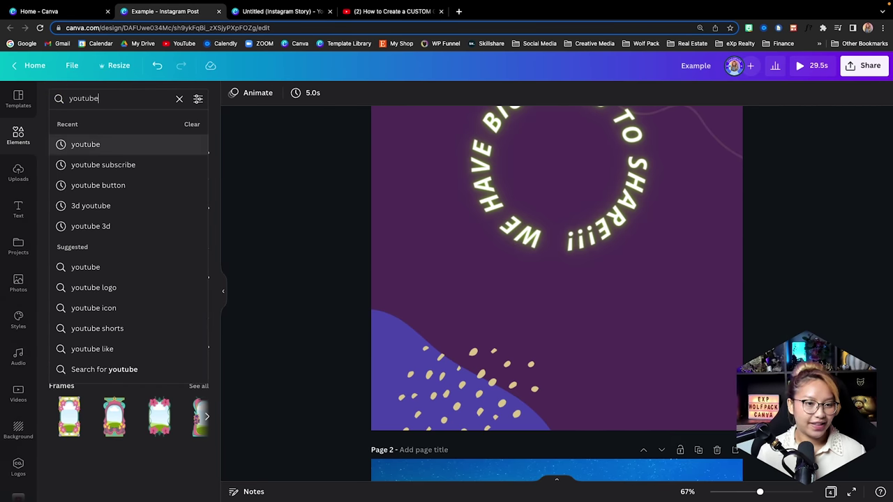
{"action": "key", "text": "Return"}
{"action": "left_click", "coordinate": [70, 207]}
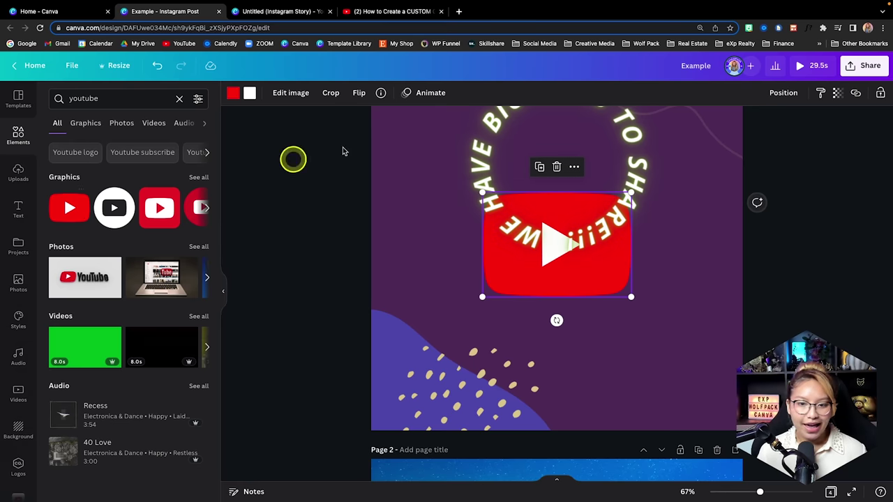
Resize the YouTube logo slightly smaller and place it centred just below the circular announcement text.
{"action": "left_click_drag", "start_coordinate": [574, 259], "coordinate": [690, 390]}
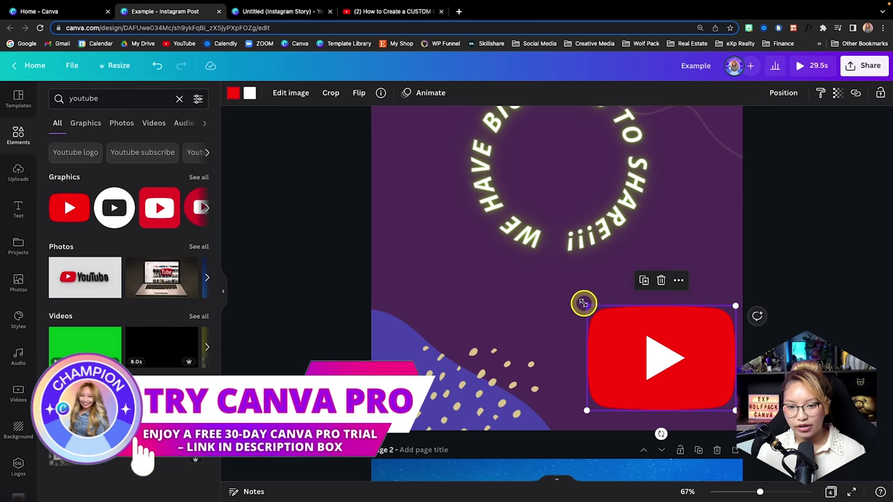
{"action": "left_click_drag", "start_coordinate": [585, 303], "coordinate": [689, 363]}
{"action": "left_click_drag", "start_coordinate": [701, 393], "coordinate": [657, 223]}
{"action": "left_click_drag", "start_coordinate": [594, 281], "coordinate": [560, 311]}
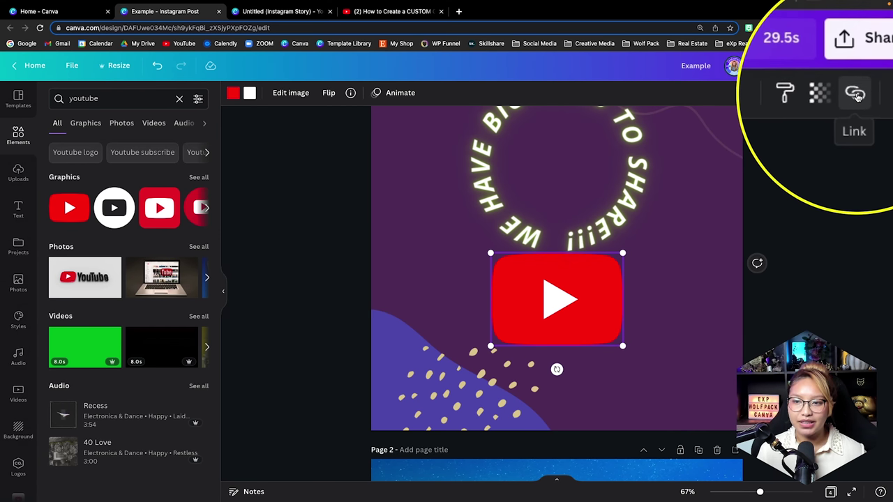
{"action": "left_click", "coordinate": [855, 93]}
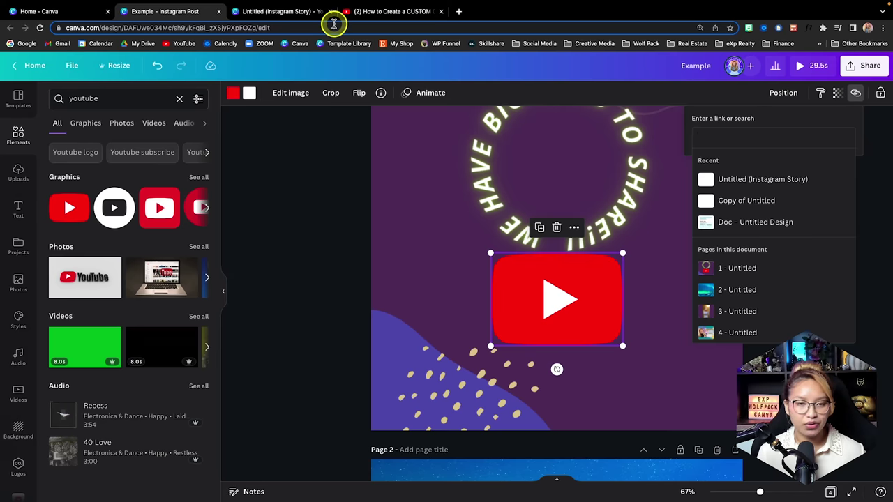
{"action": "left_click", "coordinate": [355, 10]}
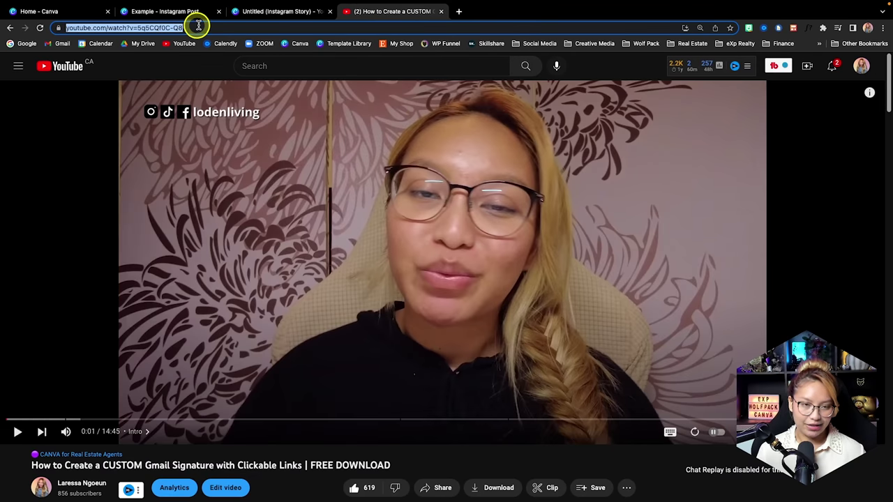
{"action": "left_click", "coordinate": [283, 11]}
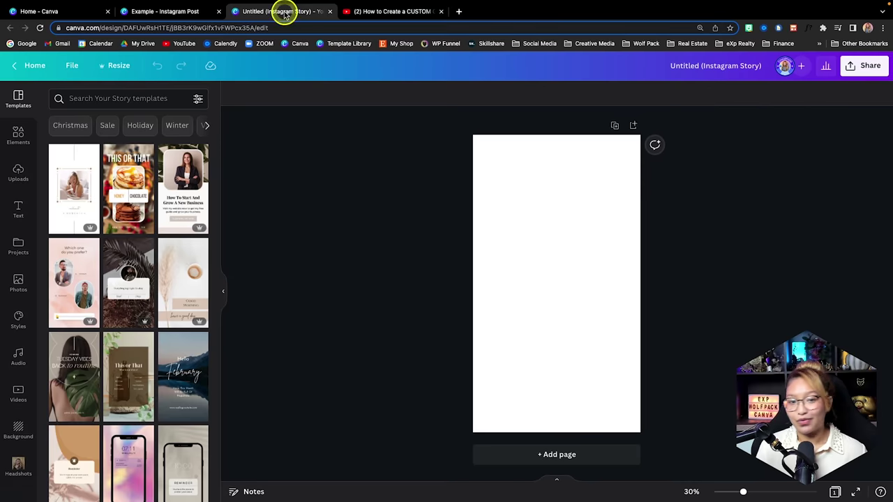
{"action": "left_click", "coordinate": [184, 10]}
{"action": "left_click", "coordinate": [726, 136]}
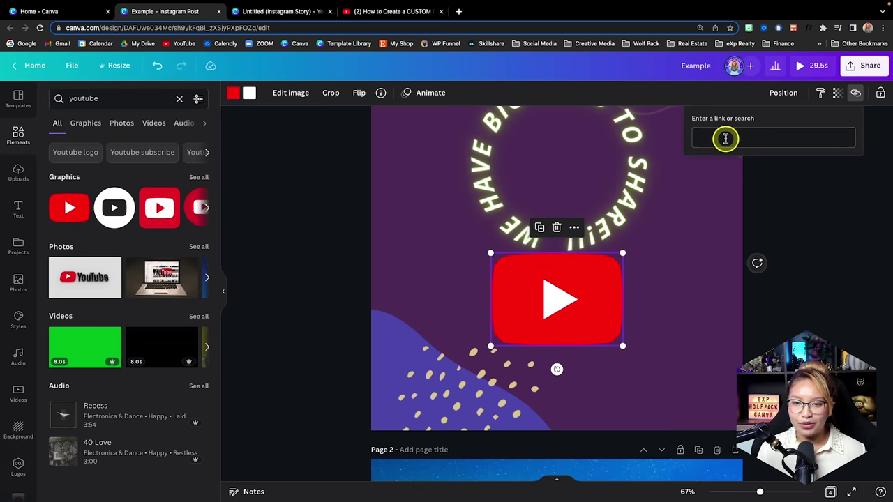
{"action": "type", "text": "https://www.youtube.com/watch?v=5q5CQf0C-Q8"}
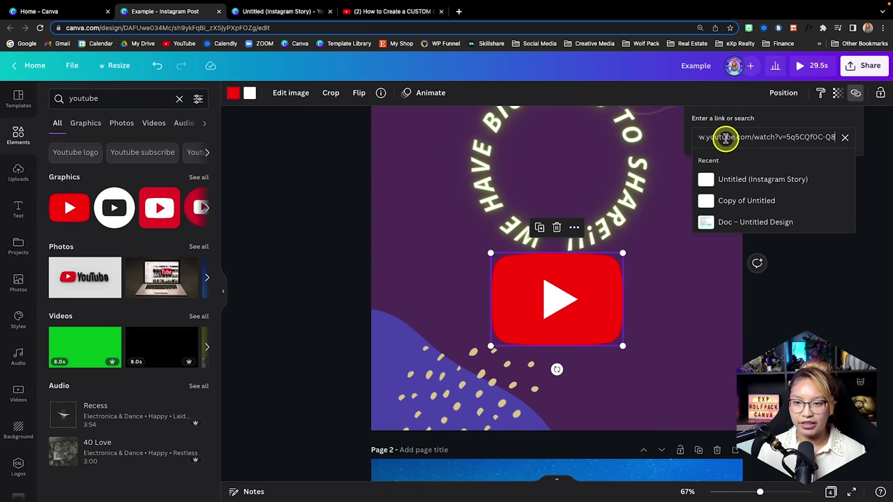
{"action": "key", "text": "Return"}
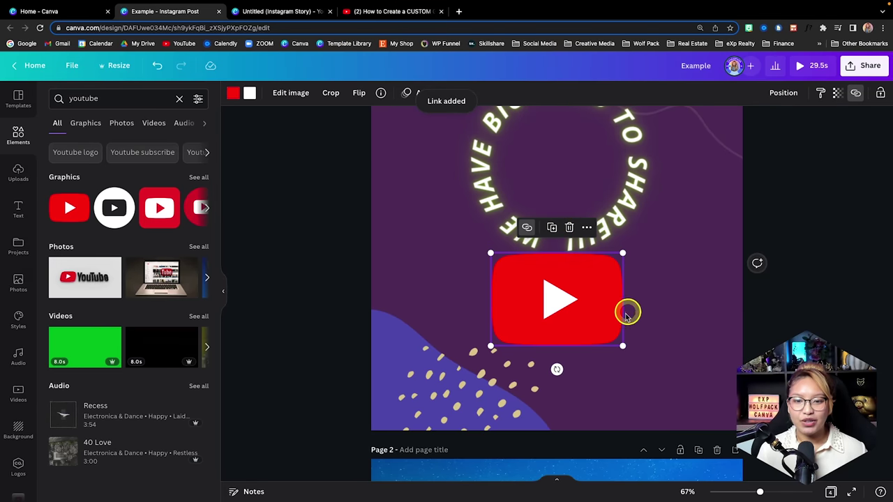
Move the linked YouTube logo to the lower-right area of page 1.
{"action": "mouse_move", "coordinate": [585, 318]}
{"action": "left_mouse_down"}
{"action": "mouse_move", "coordinate": [592, 299]}
{"action": "mouse_move", "coordinate": [604, 331]}
{"action": "mouse_move", "coordinate": [579, 325]}
{"action": "left_mouse_up"}
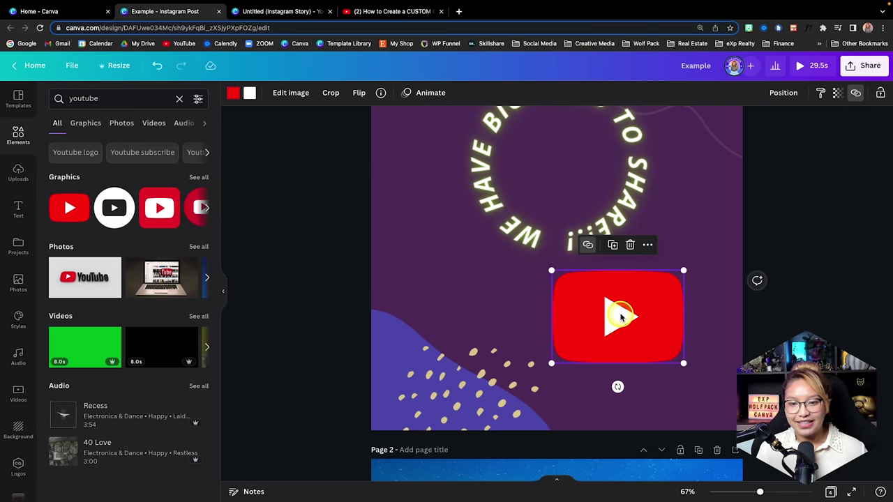
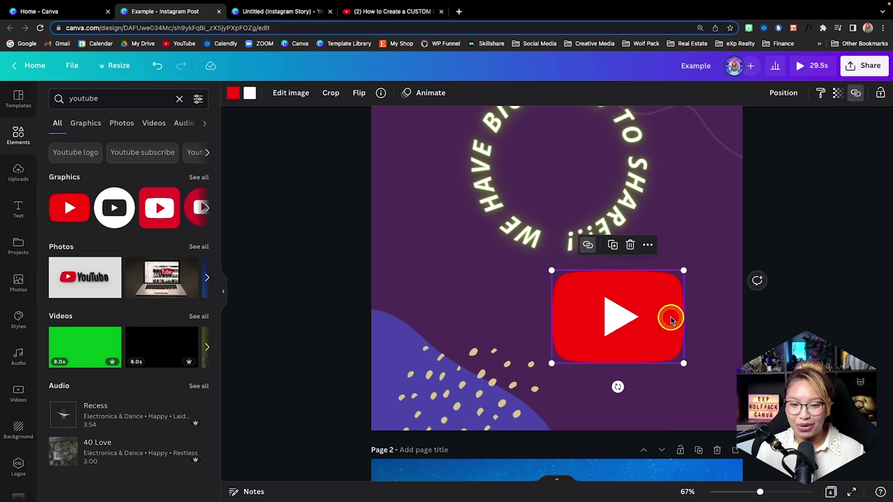
{"action": "scroll", "coordinate": [634, 309], "scroll_direction": "up", "scroll_amount": 2}
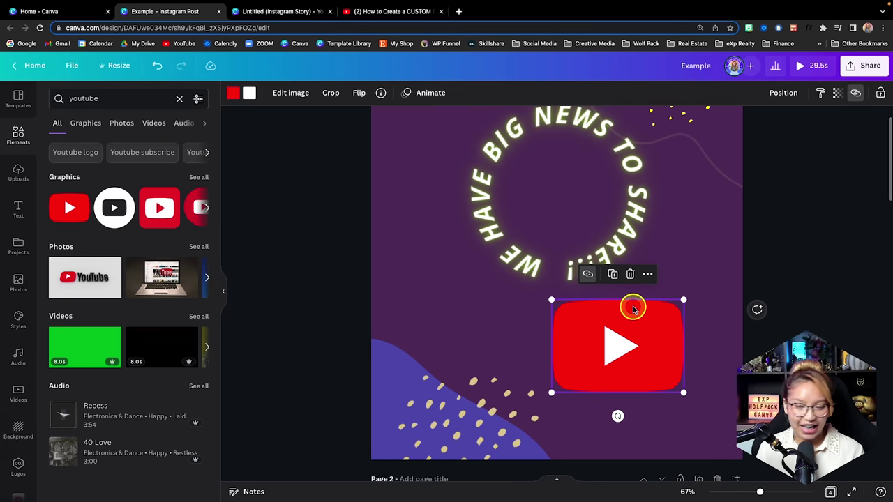
{"action": "left_click_drag", "start_coordinate": [636, 337], "coordinate": [647, 325]}
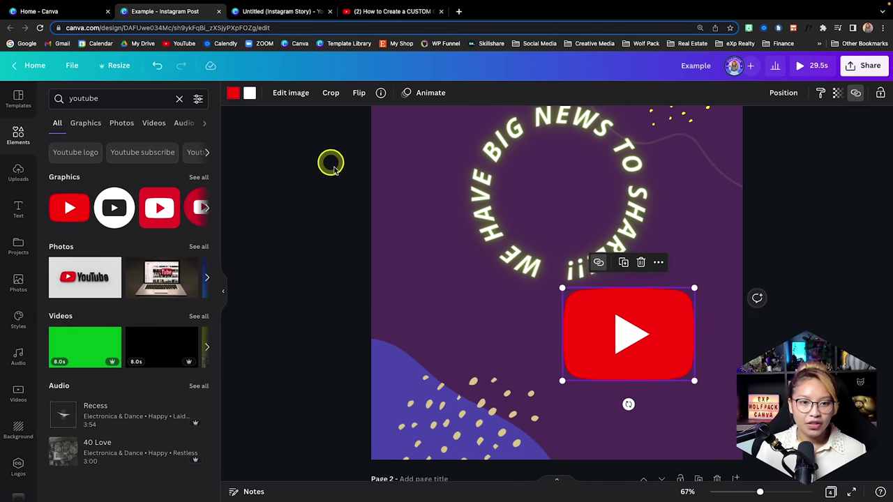
Select the curved line and yellow dots at page 1's upper right together and lock them.
{"action": "scroll", "coordinate": [398, 216], "scroll_direction": "down", "scroll_amount": 8}
{"action": "scroll", "coordinate": [423, 217], "scroll_direction": "up", "scroll_amount": 6}
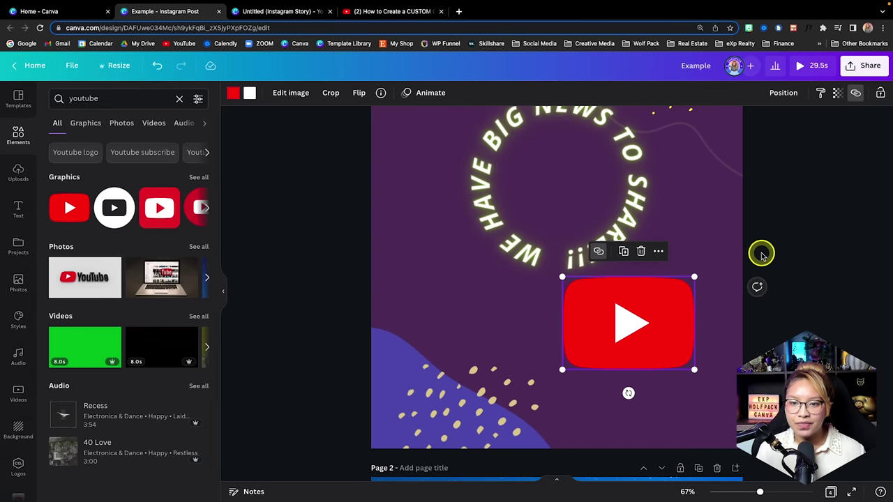
{"action": "scroll", "coordinate": [762, 253], "scroll_direction": "up", "scroll_amount": 3}
{"action": "left_click_drag", "start_coordinate": [744, 218], "coordinate": [672, 137]}
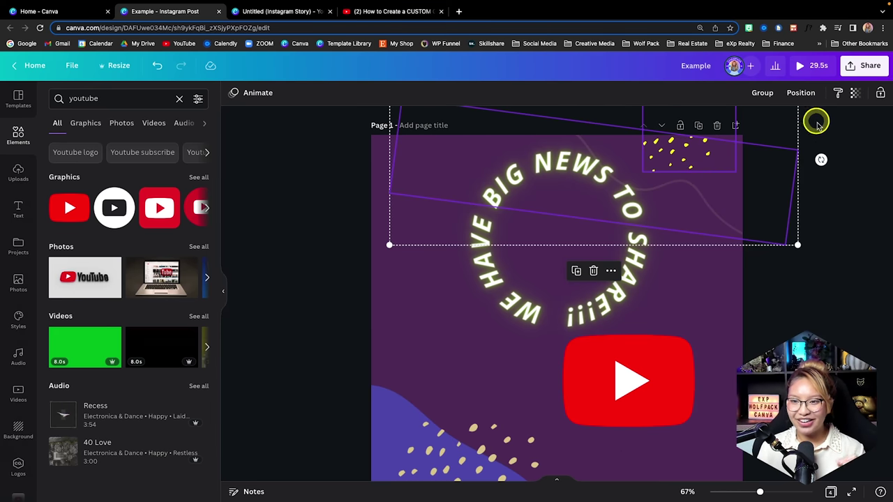
{"action": "left_click", "coordinate": [732, 305]}
{"action": "left_click", "coordinate": [690, 143]}
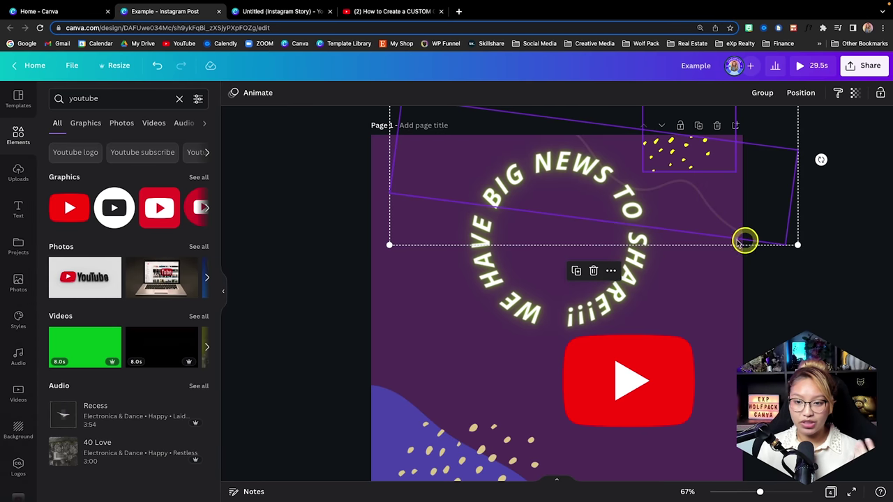
{"action": "left_click", "coordinate": [697, 259]}
{"action": "left_click", "coordinate": [704, 202]}
{"action": "left_click", "coordinate": [804, 261]}
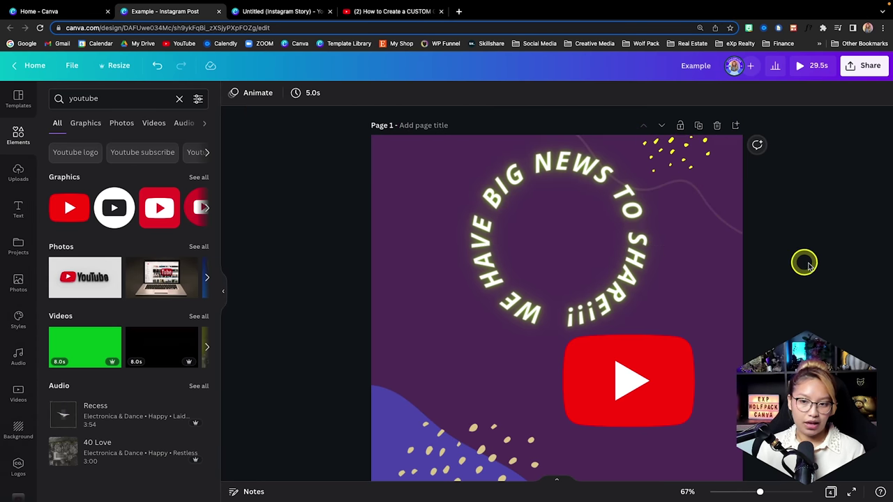
{"action": "left_click_drag", "start_coordinate": [838, 269], "coordinate": [696, 155]}
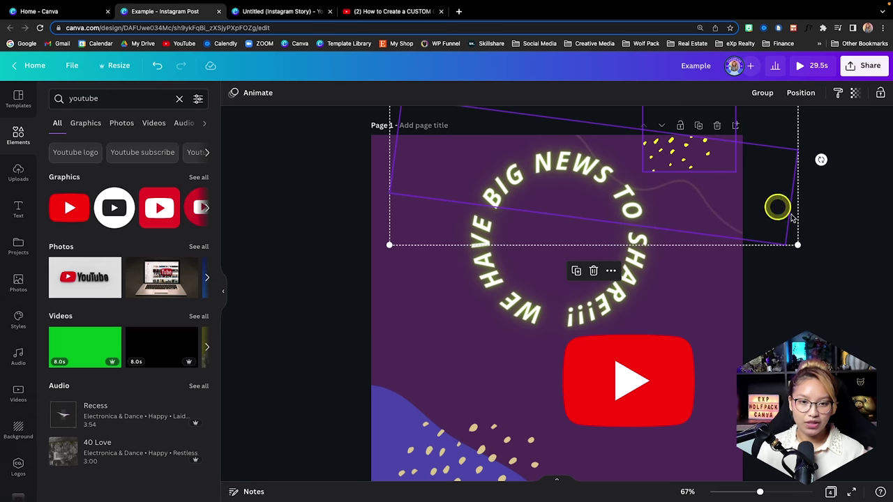
{"action": "left_click", "coordinate": [876, 95]}
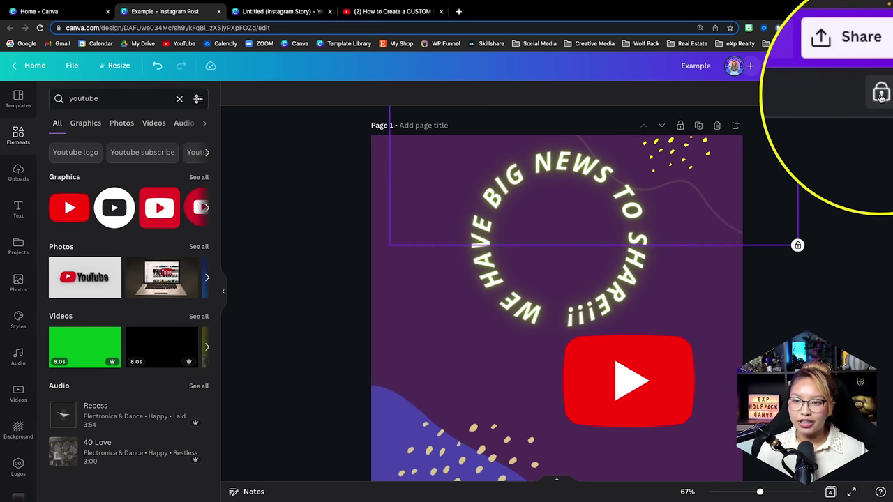
Move the circular announcement text to the upper-left area of page 1, away from the locked decorations.
{"action": "left_click", "coordinate": [696, 153]}
{"action": "left_click_drag", "start_coordinate": [647, 155], "coordinate": [544, 185]}
{"action": "left_click", "coordinate": [687, 153]}
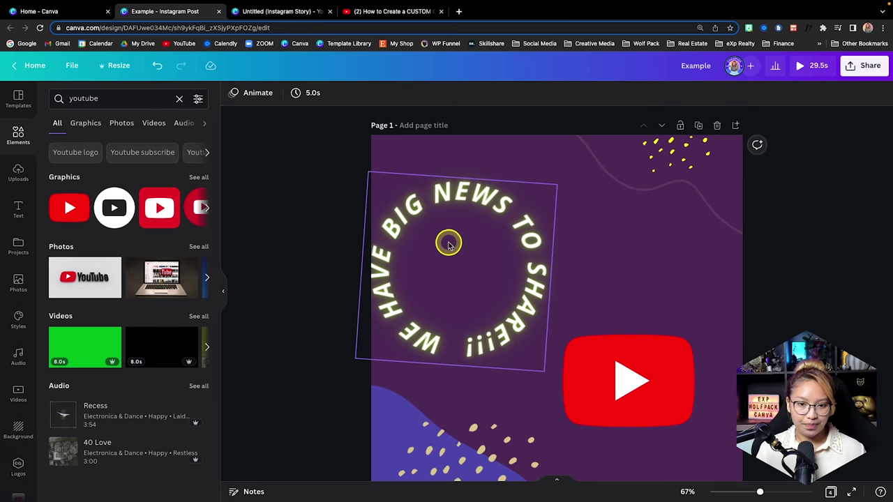
{"action": "left_click_drag", "start_coordinate": [449, 242], "coordinate": [472, 217]}
{"action": "scroll", "coordinate": [744, 366], "scroll_direction": "down", "scroll_amount": 3}
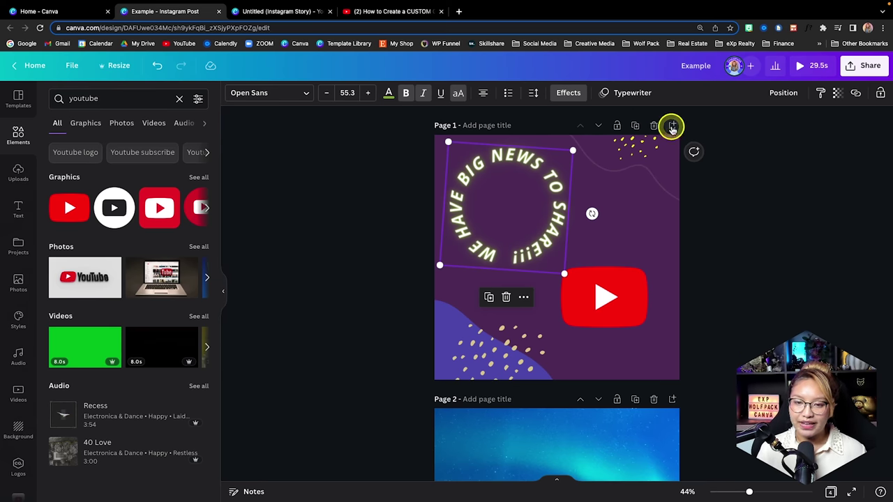
Title page 1 "Design 1 Instagram" and move that page down one position in the page order.
{"action": "scroll", "coordinate": [734, 189], "scroll_direction": "up", "scroll_amount": 5}
{"action": "scroll", "coordinate": [734, 186], "scroll_direction": "up", "scroll_amount": 1}
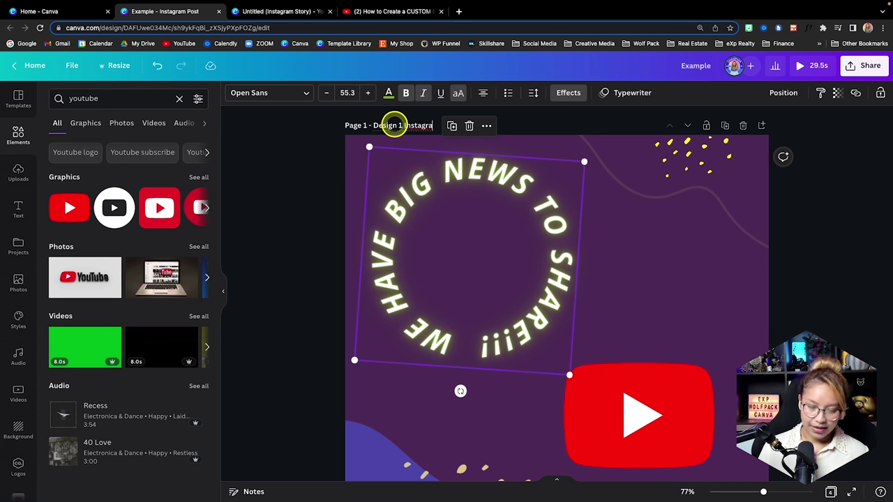
{"action": "left_click", "coordinate": [813, 239]}
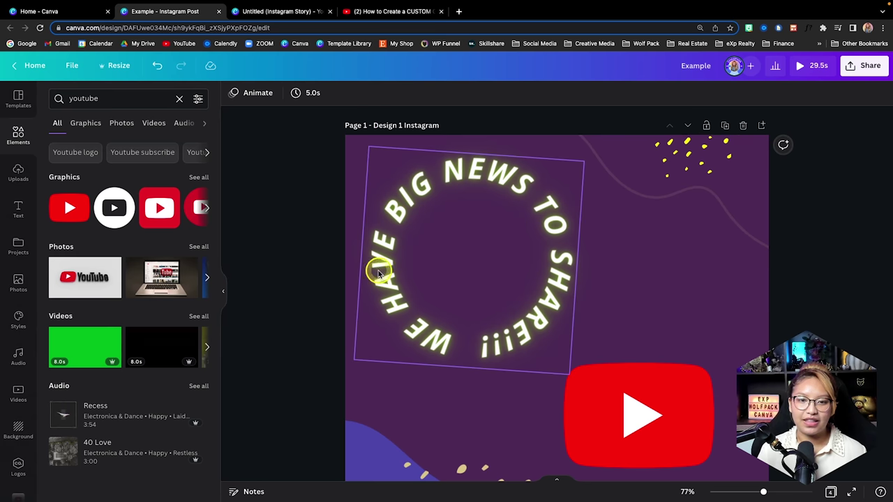
{"action": "left_click", "coordinate": [689, 127]}
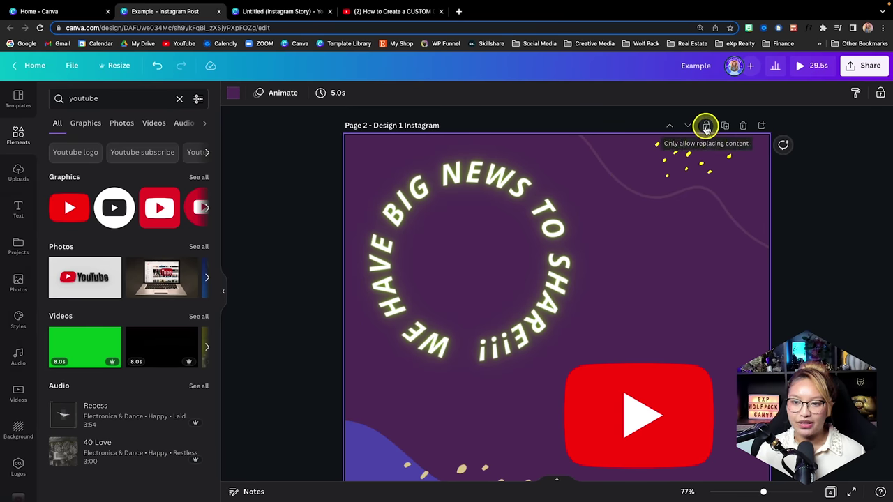
Restrict the Design 1 Instagram page to content replacement only and try moving it down one position, undoing the move.
{"action": "left_click", "coordinate": [707, 127]}
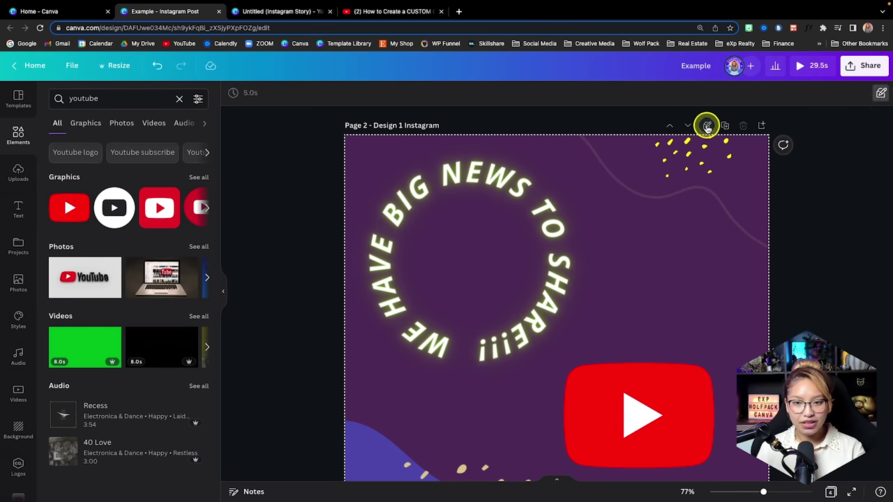
{"action": "left_click", "coordinate": [691, 127]}
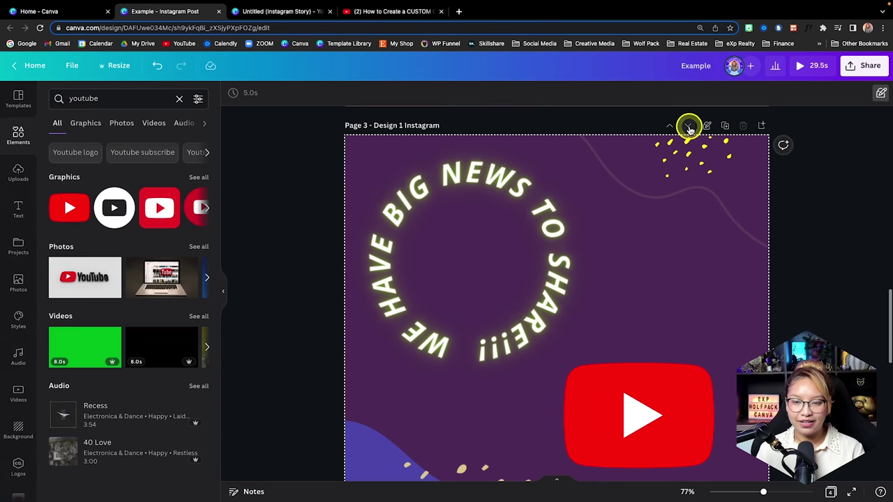
{"action": "key", "text": "super+z"}
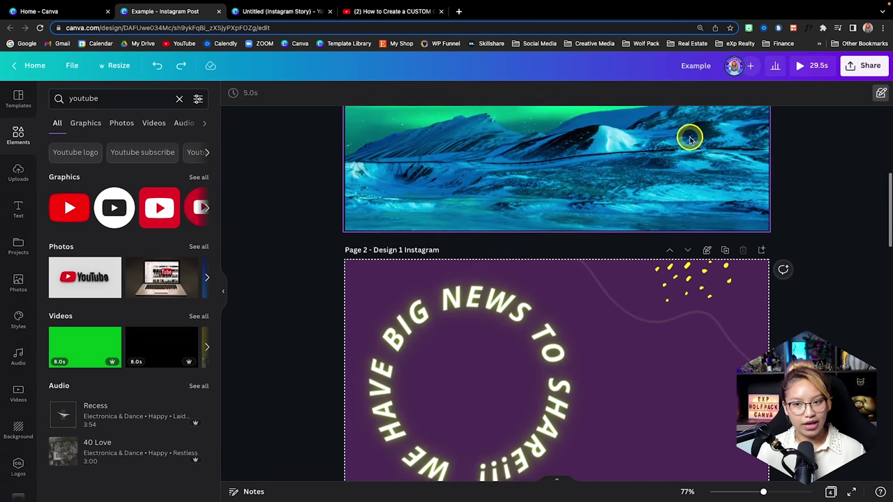
Select the circular announcement text on page 2 and cycle the page's lock setting until the page is fully unlocked.
{"action": "left_click", "coordinate": [450, 311]}
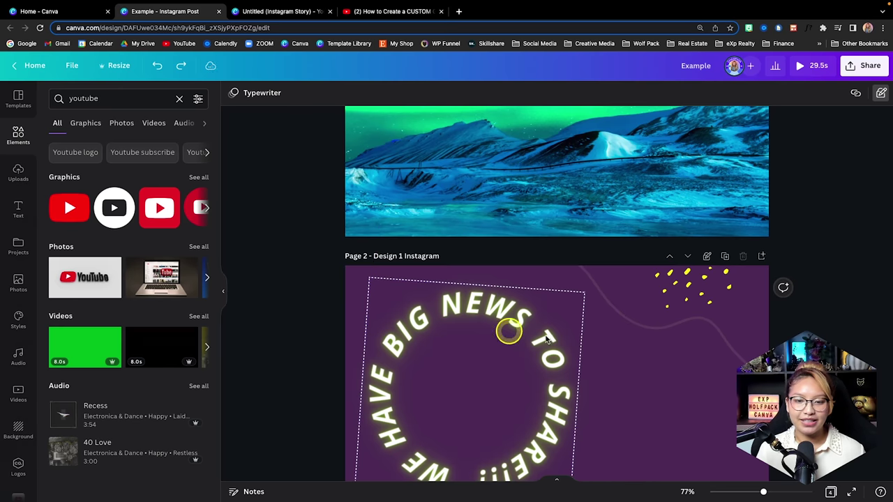
{"action": "scroll", "coordinate": [720, 341], "scroll_direction": "down", "scroll_amount": 1}
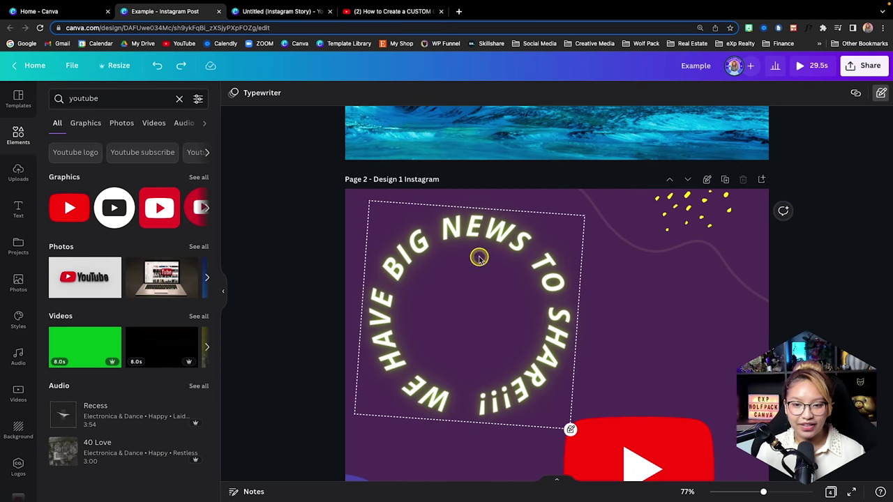
{"action": "left_click", "coordinate": [707, 180]}
{"action": "left_click", "coordinate": [707, 181]}
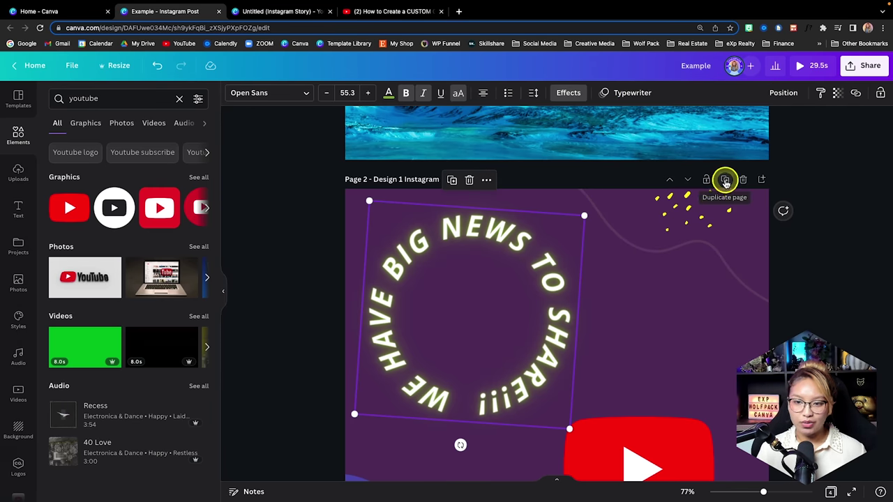
Duplicate the Design 1 Instagram page, compare the two identical pages, and delete one of them.
{"action": "left_click", "coordinate": [726, 182]}
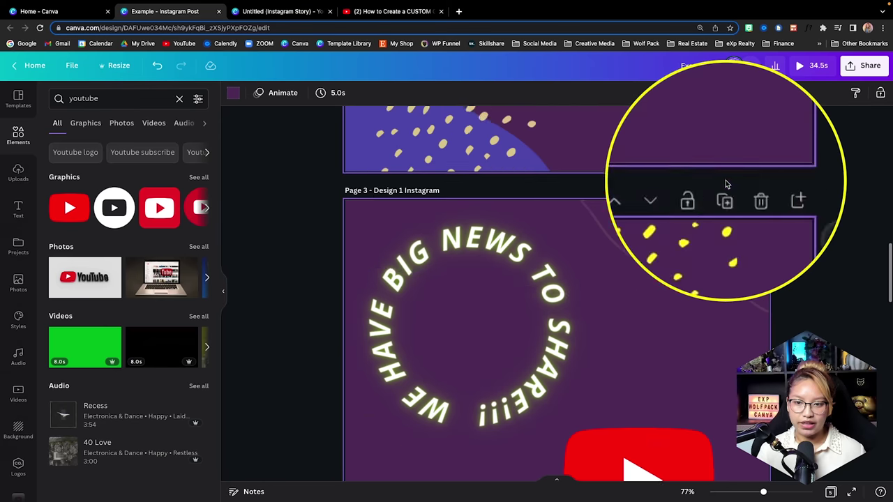
{"action": "scroll", "coordinate": [672, 283], "scroll_direction": "down", "scroll_amount": 1}
{"action": "scroll", "coordinate": [672, 283], "scroll_direction": "up", "scroll_amount": 3}
{"action": "scroll", "coordinate": [672, 284], "scroll_direction": "down", "scroll_amount": 5}
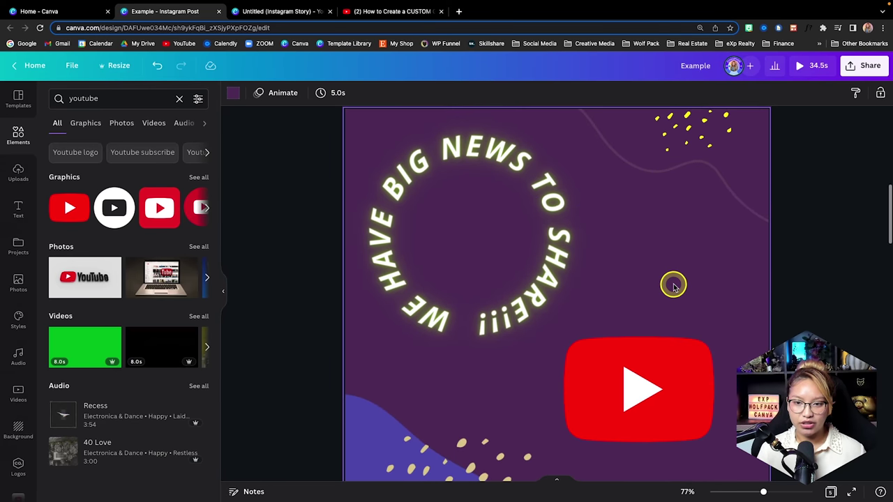
{"action": "scroll", "coordinate": [674, 286], "scroll_direction": "down", "scroll_amount": 2}
{"action": "scroll", "coordinate": [673, 287], "scroll_direction": "up", "scroll_amount": 4}
{"action": "scroll", "coordinate": [673, 286], "scroll_direction": "down", "scroll_amount": 3}
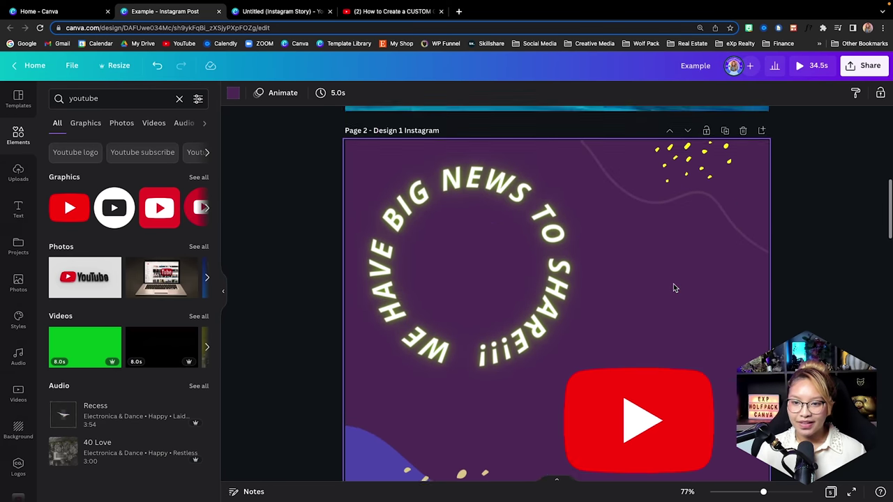
{"action": "scroll", "coordinate": [673, 288], "scroll_direction": "up", "scroll_amount": 1}
{"action": "left_click", "coordinate": [736, 187]}
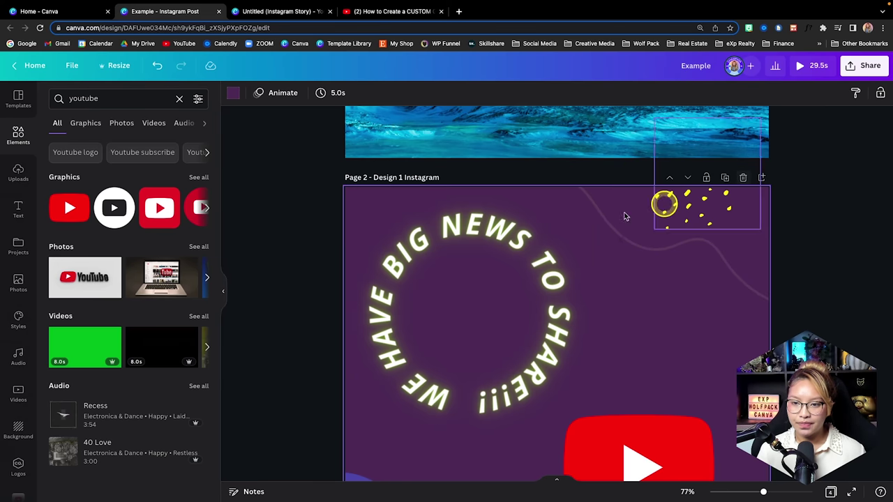
Add a blank page directly after the Design 1 Instagram page.
{"action": "scroll", "coordinate": [608, 289], "scroll_direction": "down", "scroll_amount": 5}
{"action": "scroll", "coordinate": [608, 288], "scroll_direction": "up", "scroll_amount": 1}
{"action": "scroll", "coordinate": [608, 292], "scroll_direction": "up", "scroll_amount": 5}
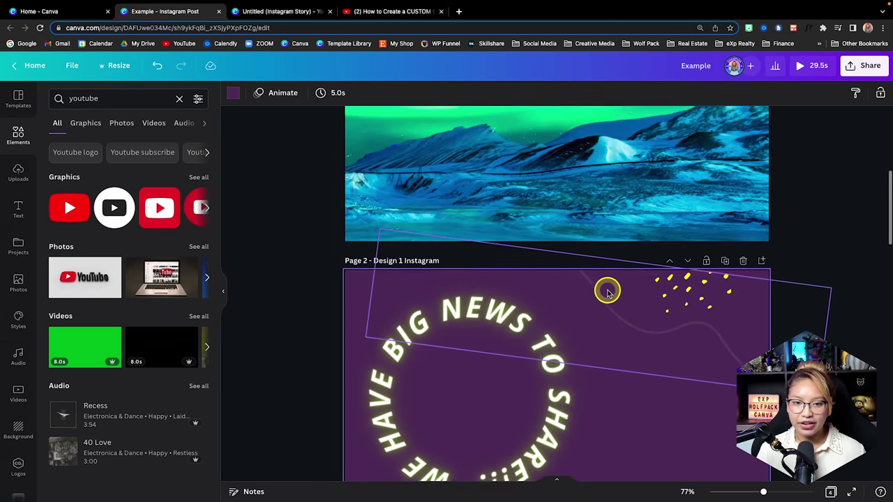
{"action": "scroll", "coordinate": [684, 303], "scroll_direction": "down", "scroll_amount": 2}
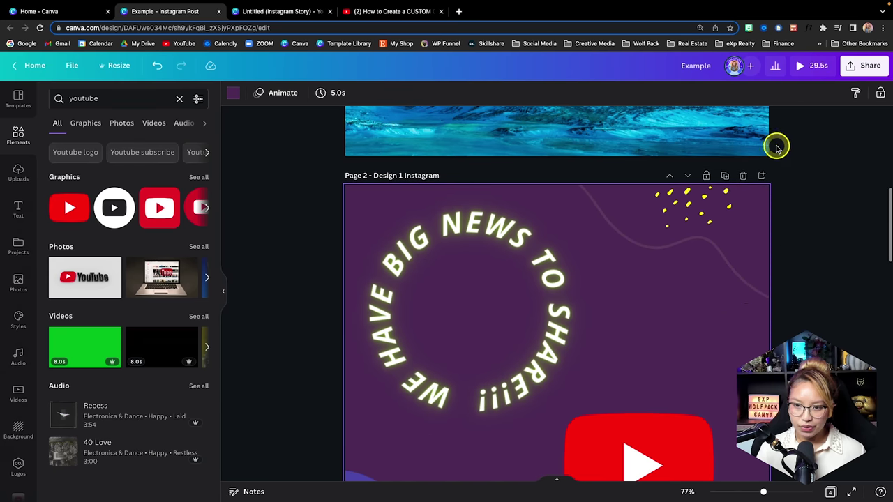
{"action": "left_click", "coordinate": [765, 176]}
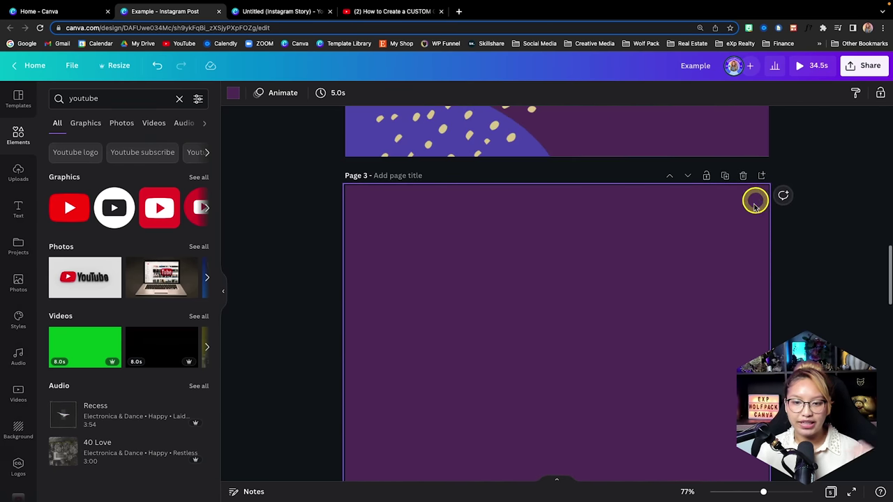
{"action": "scroll", "coordinate": [740, 286], "scroll_direction": "down", "scroll_amount": 2}
{"action": "scroll", "coordinate": [740, 286], "scroll_direction": "down", "scroll_amount": 5}
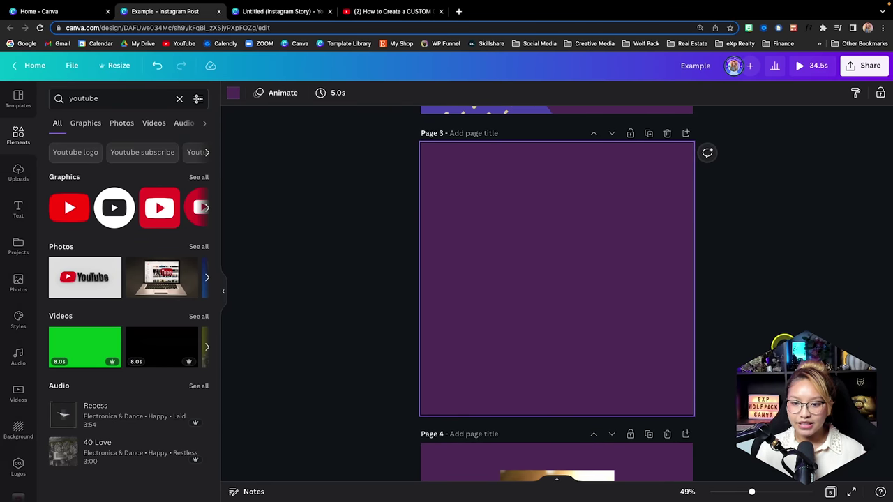
Open the presenter notes, look at the note space for the different pages, and close the notes.
{"action": "left_click", "coordinate": [245, 493]}
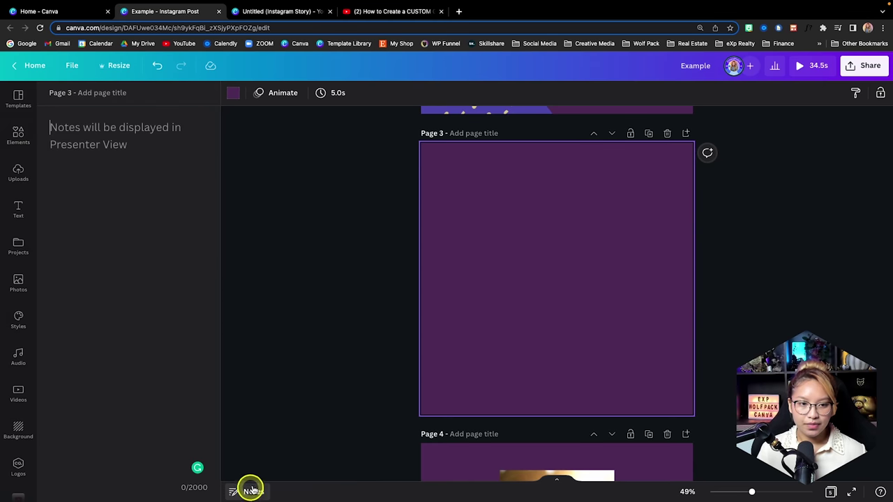
{"action": "scroll", "coordinate": [418, 233], "scroll_direction": "up", "scroll_amount": 10}
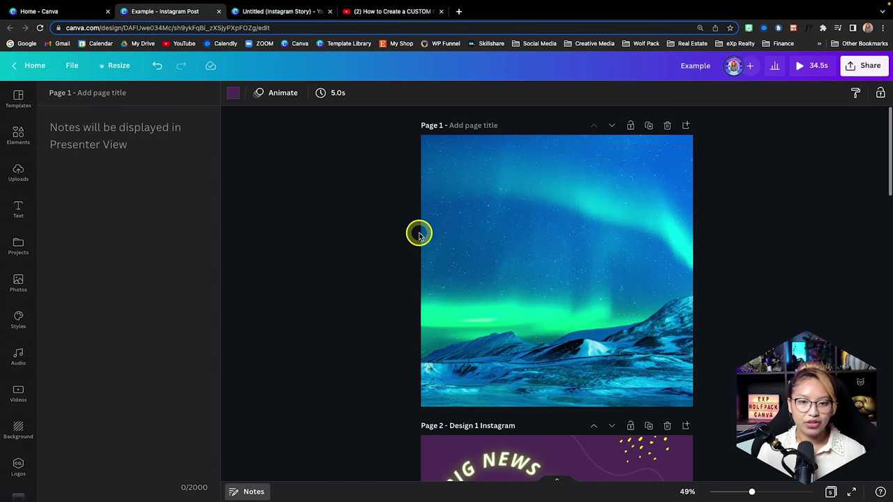
{"action": "scroll", "coordinate": [419, 233], "scroll_direction": "down", "scroll_amount": 8}
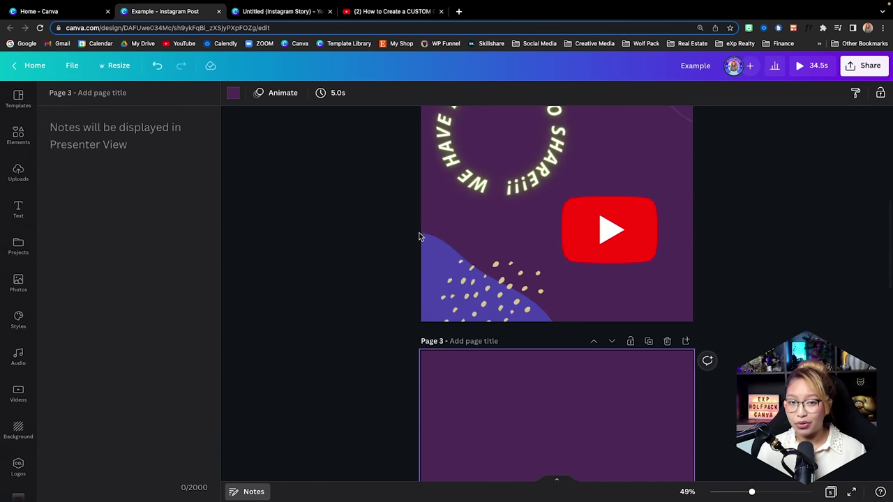
{"action": "scroll", "coordinate": [419, 237], "scroll_direction": "up", "scroll_amount": 8}
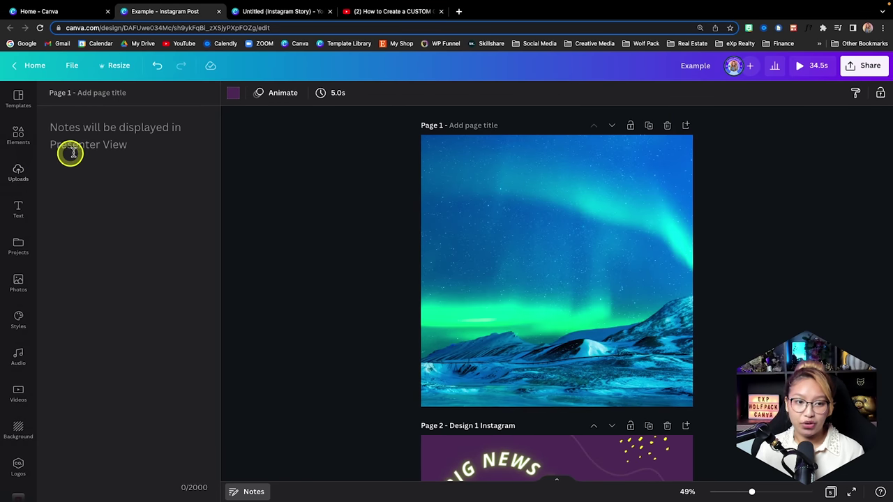
{"action": "scroll", "coordinate": [373, 309], "scroll_direction": "down", "scroll_amount": 2}
{"action": "scroll", "coordinate": [373, 309], "scroll_direction": "down", "scroll_amount": 3}
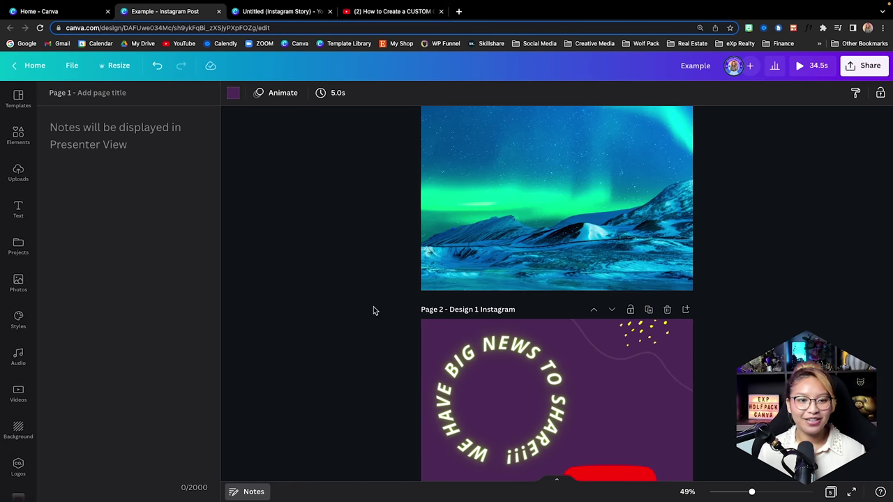
{"action": "left_click", "coordinate": [268, 494]}
Set the canvas zoom to 56%.
{"action": "left_click", "coordinate": [686, 493]}
{"action": "left_click", "coordinate": [764, 494]}
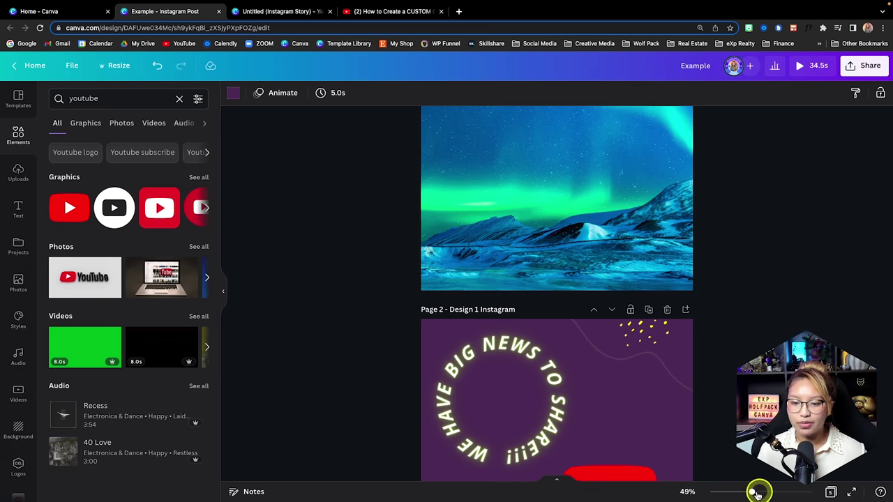
{"action": "mouse_move", "coordinate": [750, 492]}
{"action": "left_mouse_down"}
{"action": "mouse_move", "coordinate": [778, 492]}
{"action": "mouse_move", "coordinate": [755, 492]}
{"action": "left_mouse_up"}
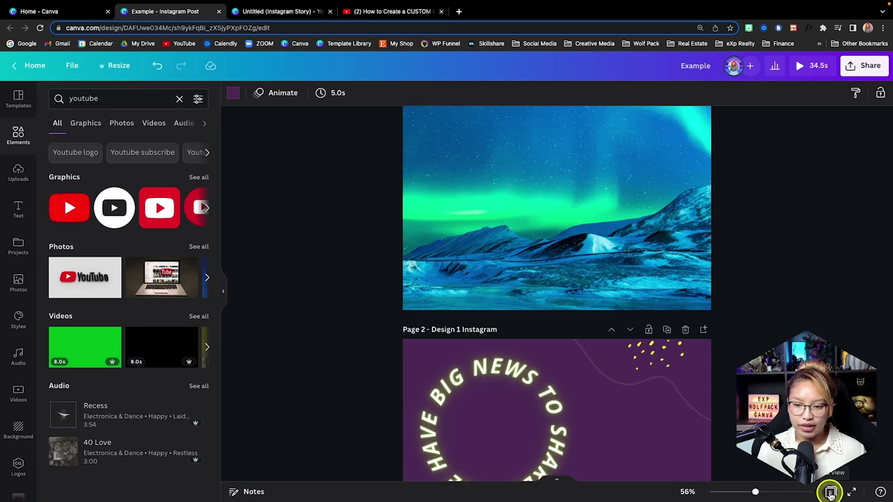
Show all pages as a grid of thumbnails and open page 5 from it in the editor.
{"action": "left_click", "coordinate": [831, 493]}
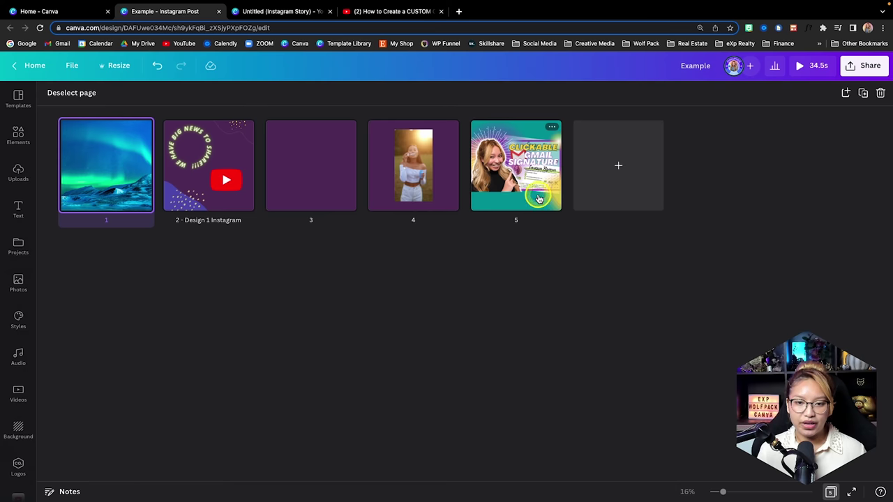
{"action": "double_click", "coordinate": [494, 171]}
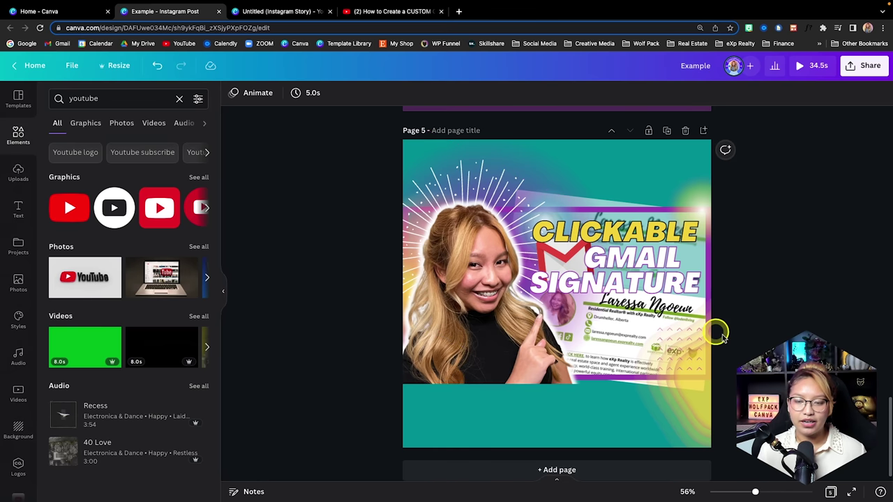
{"action": "scroll", "coordinate": [744, 343], "scroll_direction": "down", "scroll_amount": 1}
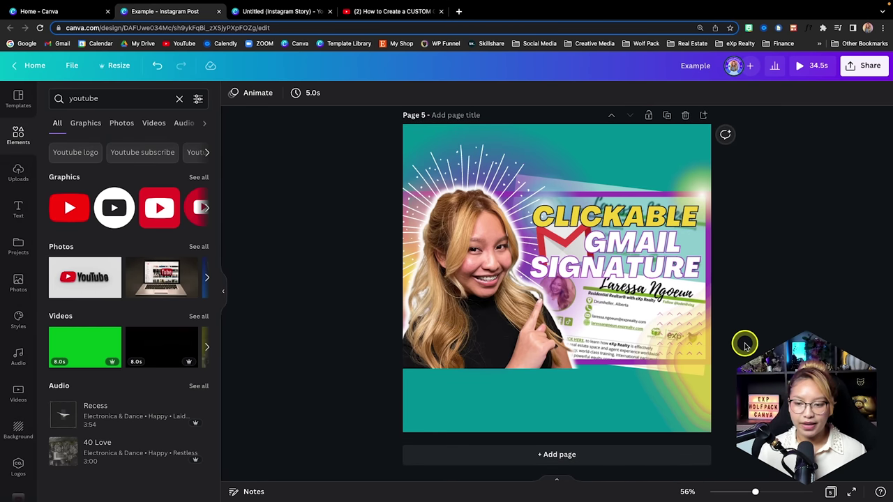
Present the design in full screen, exit full screen, and close the preview.
{"action": "left_click", "coordinate": [853, 492]}
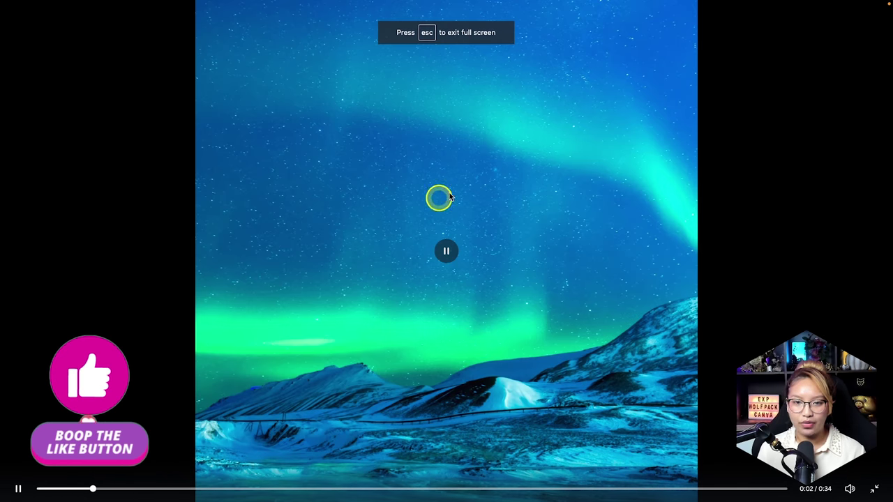
{"action": "left_click", "coordinate": [874, 488]}
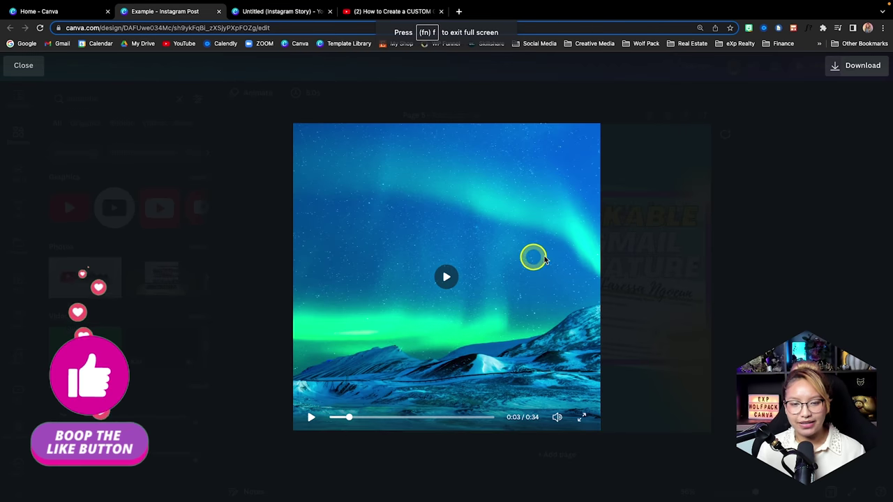
{"action": "left_click", "coordinate": [733, 217]}
Look through the design's pages and play the preview of the whole design from page 1.
{"action": "scroll", "coordinate": [732, 220], "scroll_direction": "up", "scroll_amount": 10}
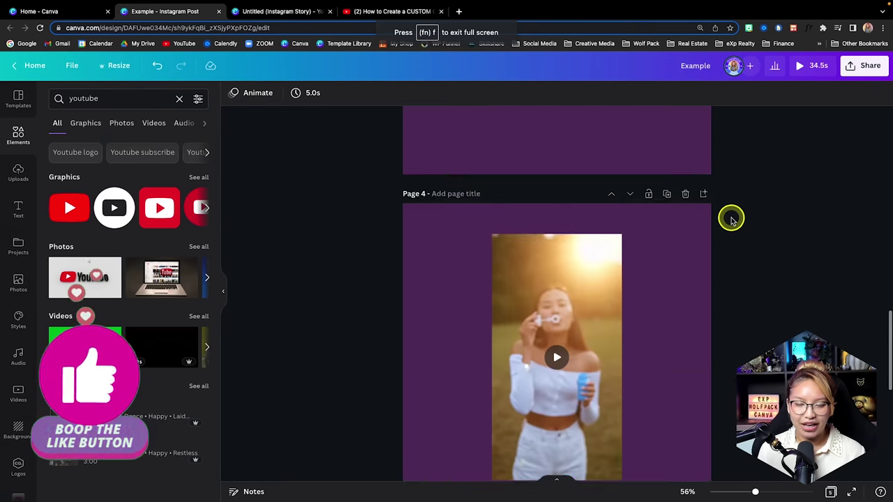
{"action": "scroll", "coordinate": [731, 220], "scroll_direction": "down", "scroll_amount": 7}
{"action": "scroll", "coordinate": [731, 220], "scroll_direction": "down", "scroll_amount": 2}
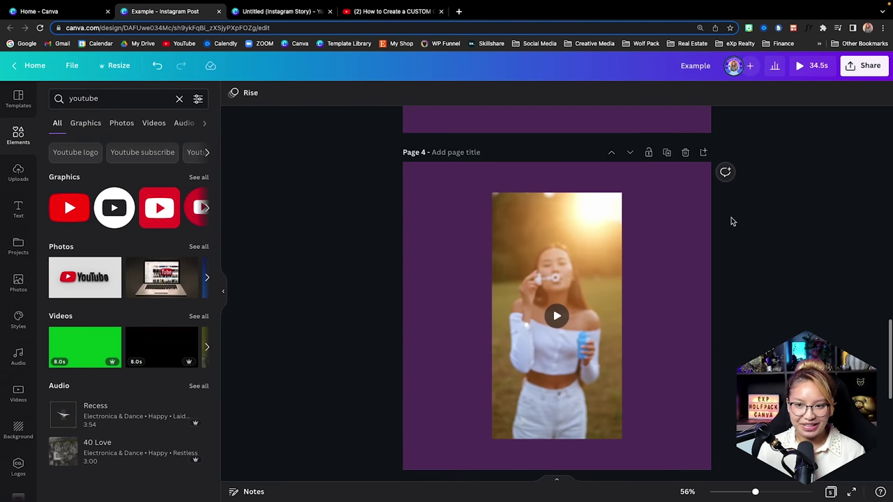
{"action": "scroll", "coordinate": [732, 220], "scroll_direction": "up", "scroll_amount": 12}
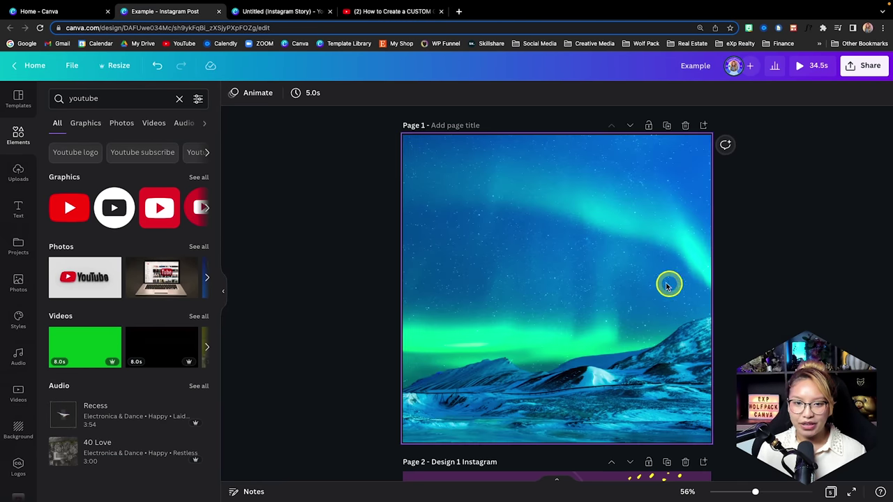
{"action": "scroll", "coordinate": [608, 255], "scroll_direction": "down", "scroll_amount": 10}
{"action": "scroll", "coordinate": [607, 255], "scroll_direction": "down", "scroll_amount": 2}
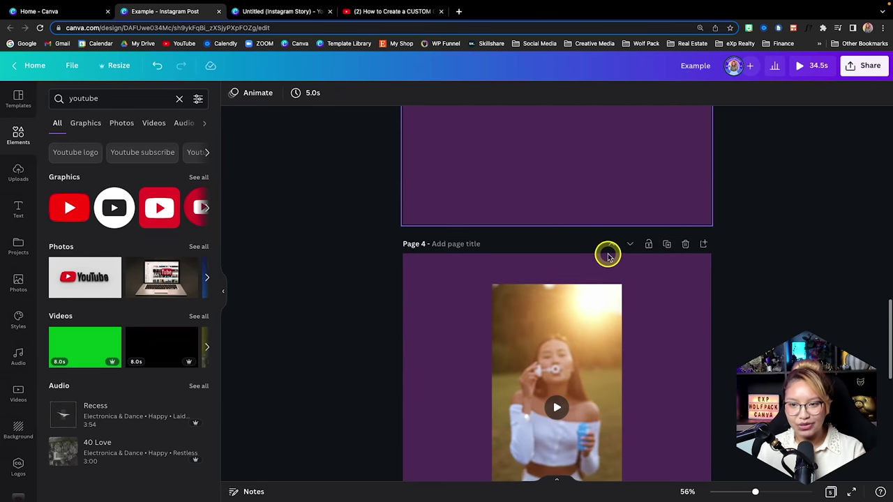
{"action": "scroll", "coordinate": [608, 255], "scroll_direction": "up", "scroll_amount": 12}
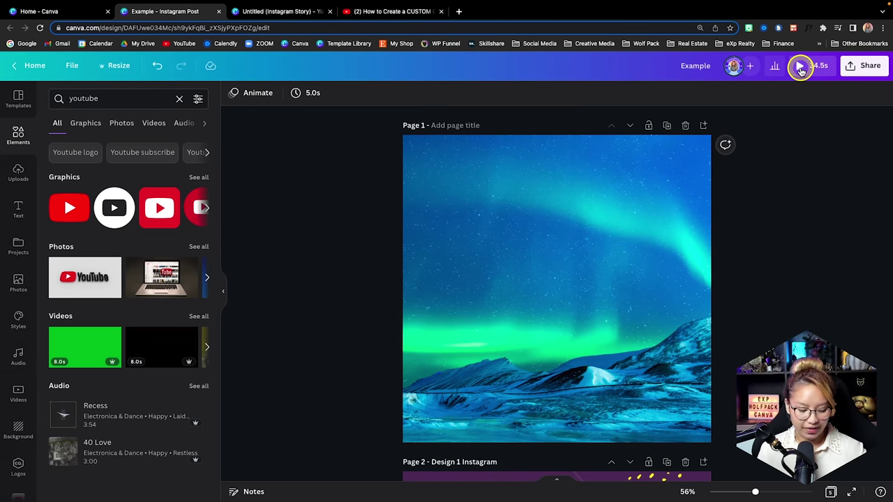
{"action": "left_click", "coordinate": [800, 67]}
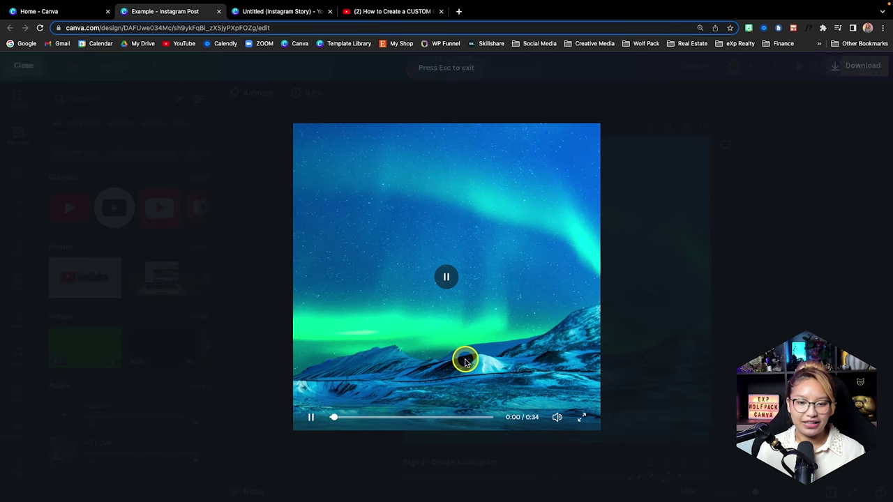
Skip ahead to about 25 s in the design preview and close the preview.
{"action": "left_click", "coordinate": [440, 417]}
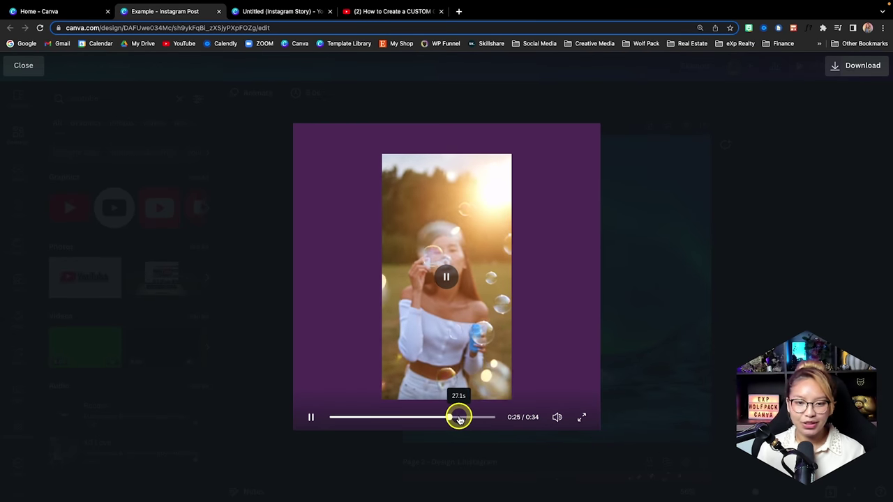
{"action": "left_click", "coordinate": [706, 339]}
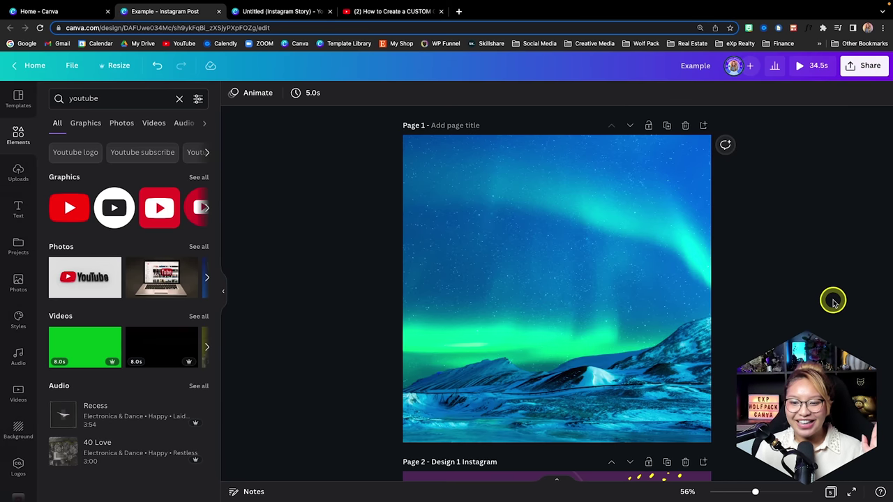
Show all pages as a grid, select page 5 and return to the editor on that page.
{"action": "left_click", "coordinate": [831, 493]}
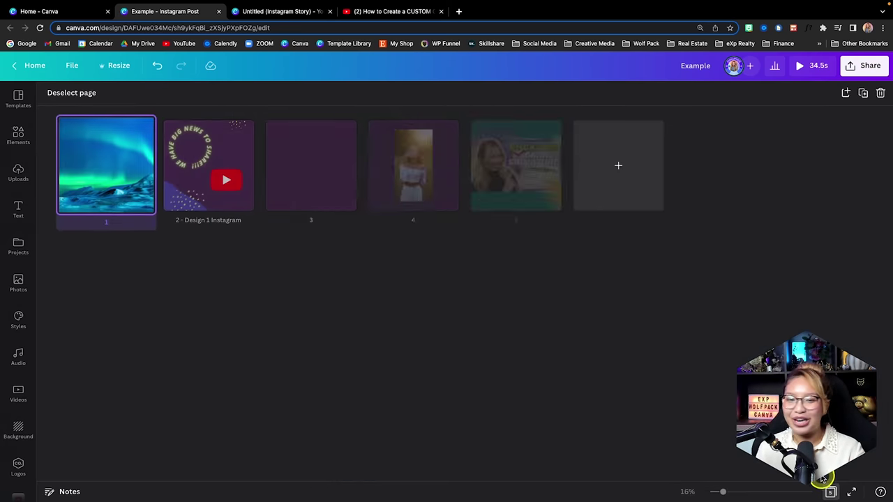
{"action": "left_click", "coordinate": [534, 192]}
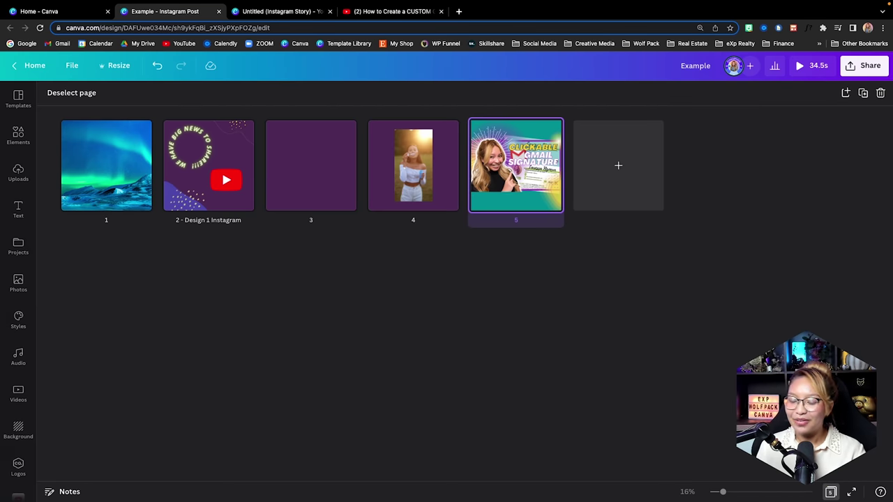
{"action": "left_click", "coordinate": [831, 493]}
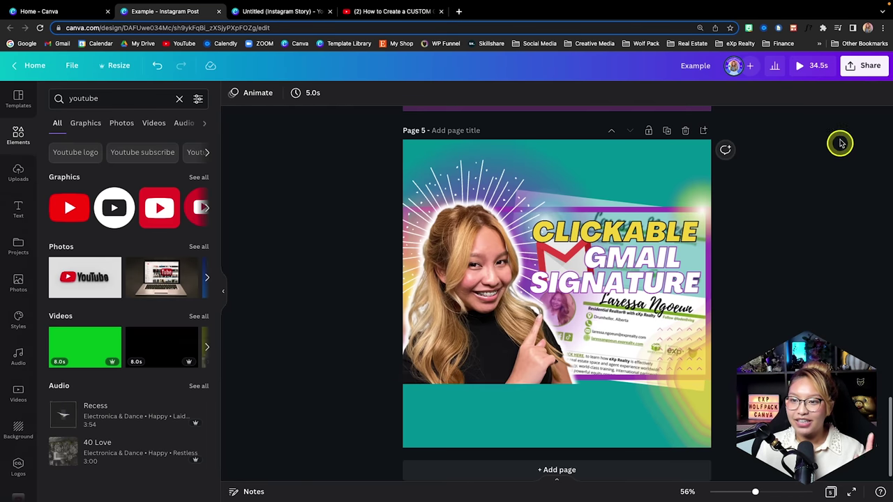
Bring up the design's download settings and set the file type to PNG.
{"action": "left_click", "coordinate": [857, 70]}
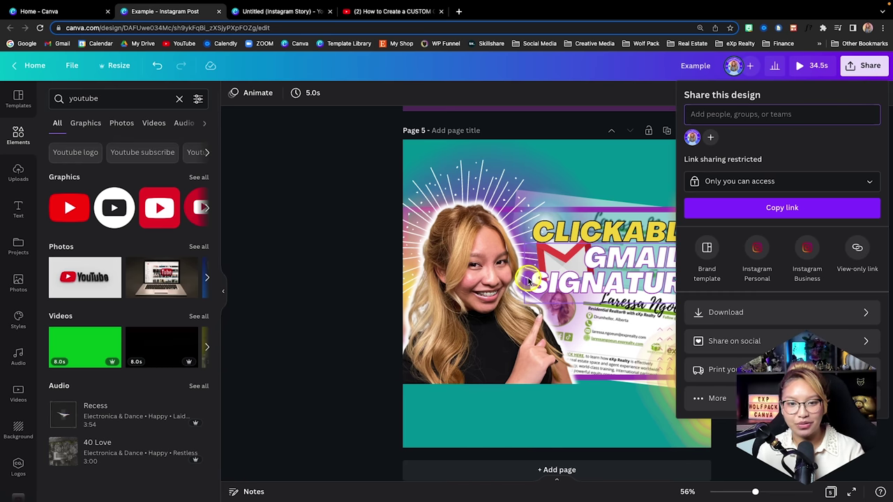
{"action": "left_click", "coordinate": [727, 319]}
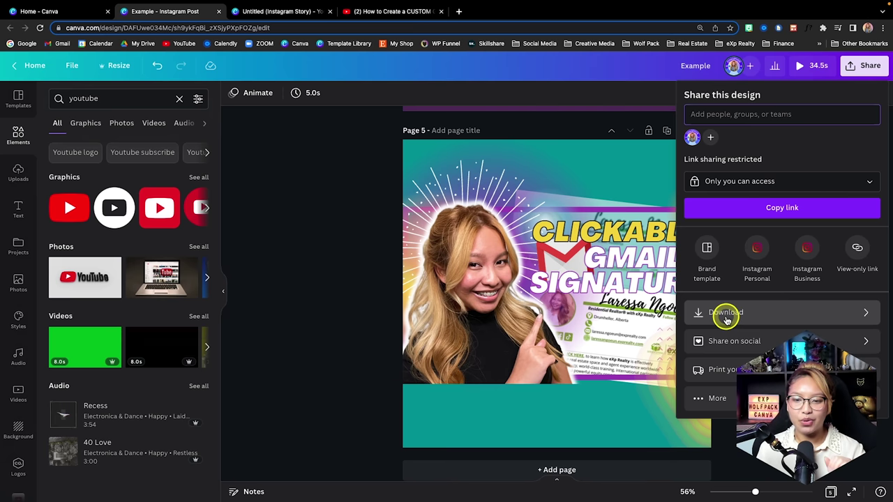
{"action": "left_click", "coordinate": [757, 313]}
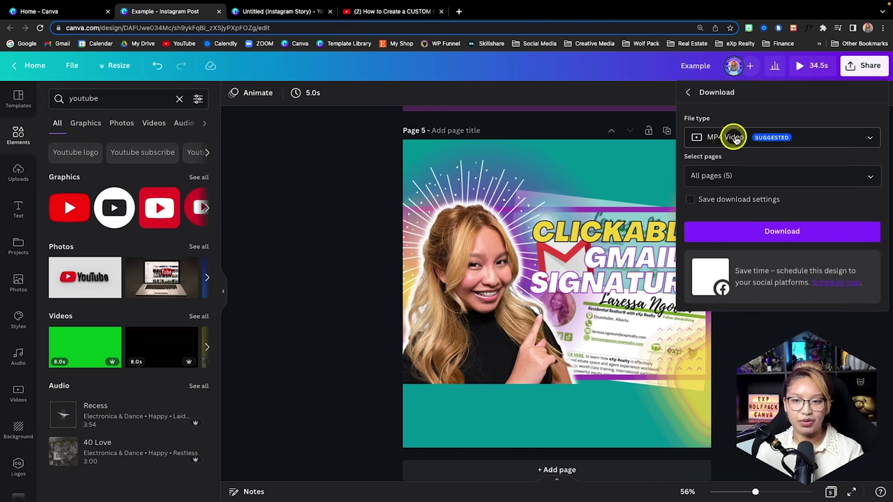
{"action": "left_click", "coordinate": [829, 143]}
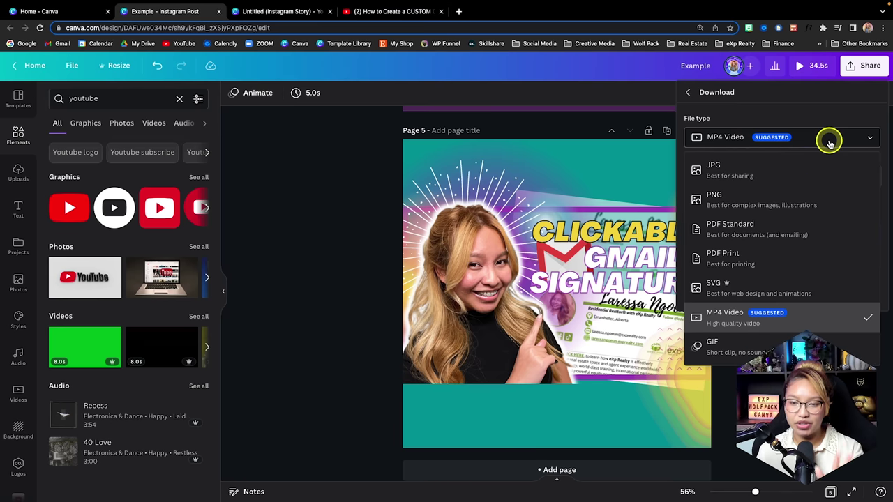
{"action": "left_click", "coordinate": [767, 203]}
Restrict the PNG download to page 5 only and close the download settings without downloading.
{"action": "left_click", "coordinate": [752, 253]}
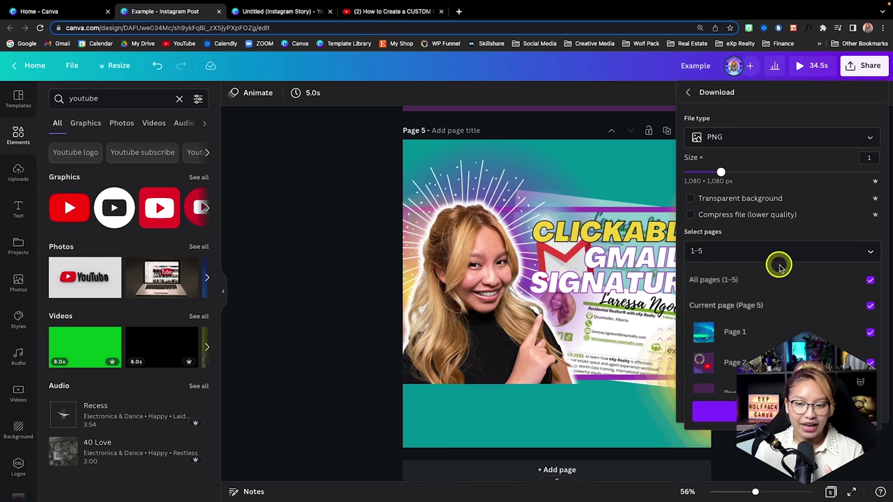
{"action": "left_click", "coordinate": [752, 281]}
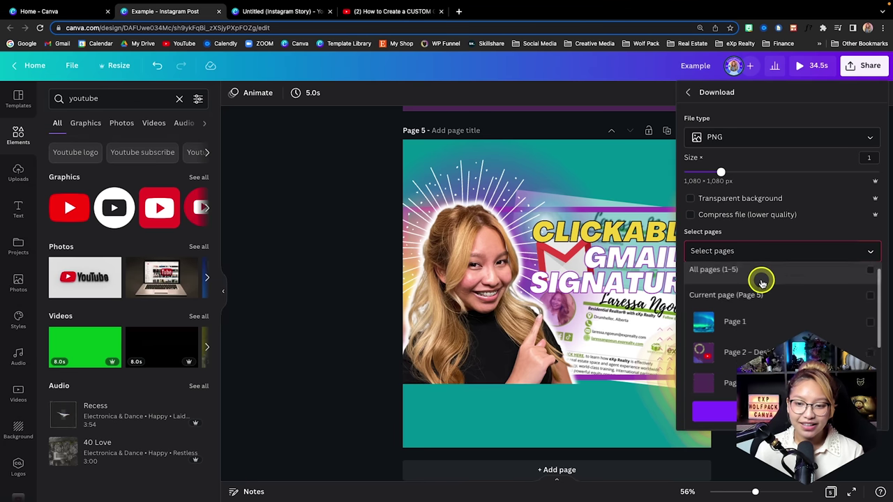
{"action": "scroll", "coordinate": [760, 282], "scroll_direction": "down", "scroll_amount": 2}
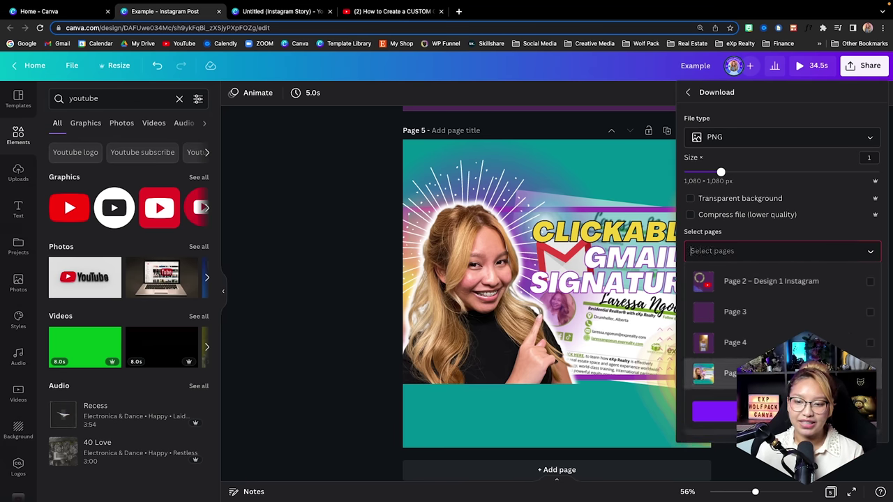
{"action": "left_click", "coordinate": [802, 375]}
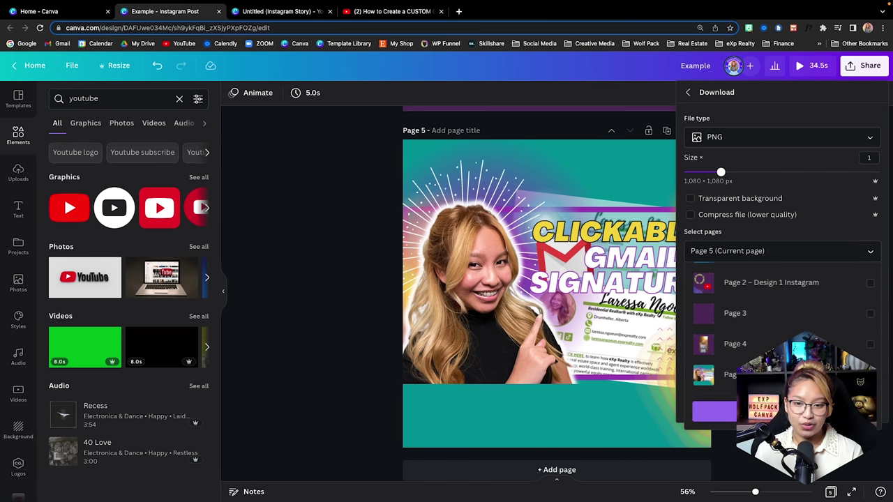
{"action": "left_click", "coordinate": [781, 251]}
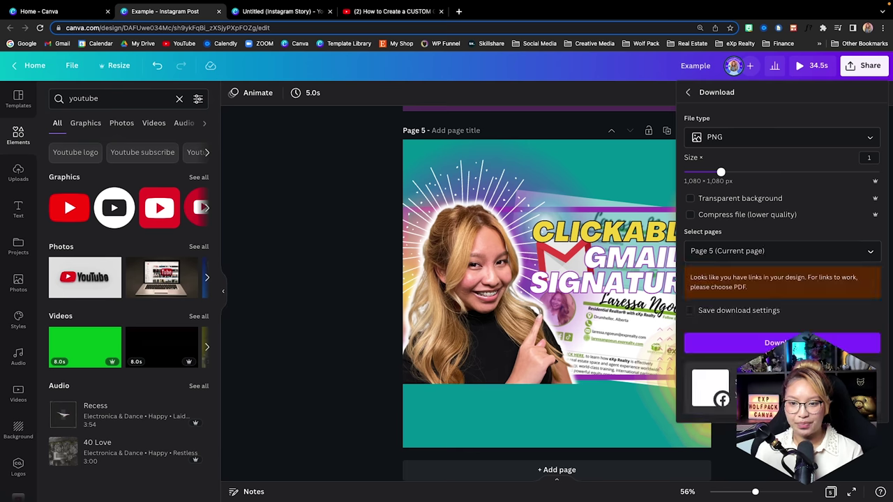
{"action": "left_click", "coordinate": [379, 181]}
Go to page 4, bring up the download settings and choose MP4 Video as the file type.
{"action": "scroll", "coordinate": [379, 181], "scroll_direction": "up", "scroll_amount": 5}
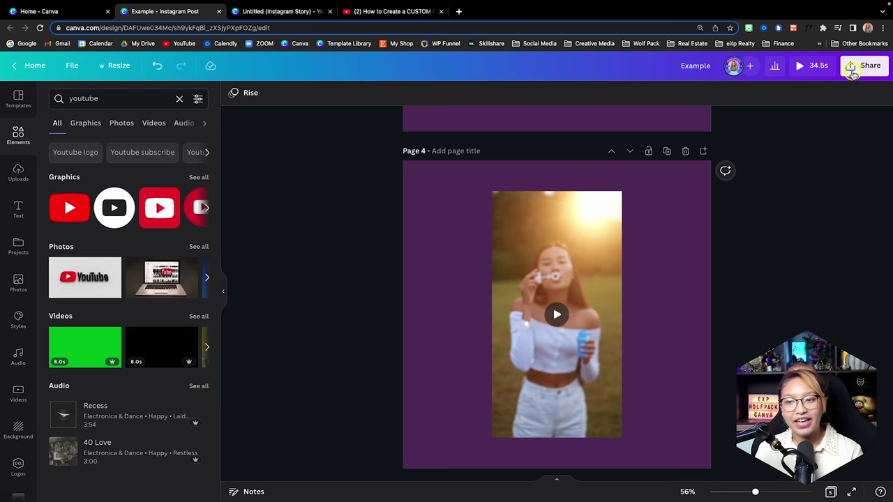
{"action": "left_click", "coordinate": [851, 67]}
{"action": "left_click", "coordinate": [732, 313]}
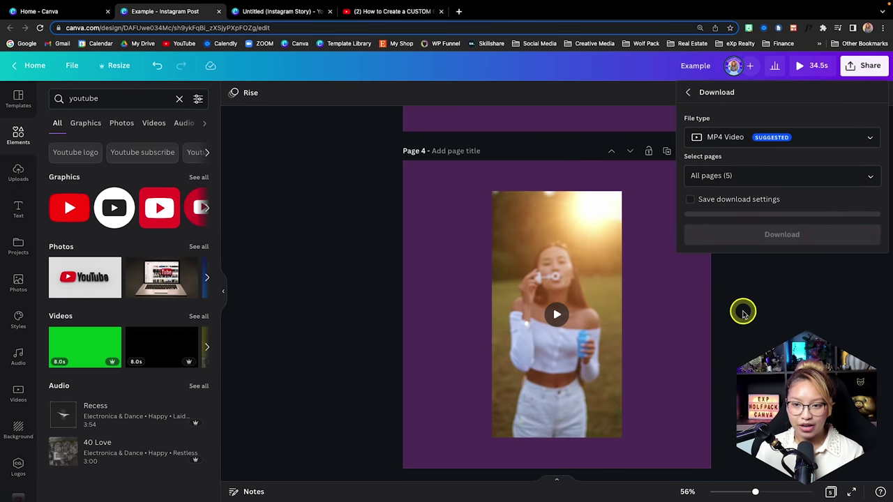
{"action": "left_click", "coordinate": [728, 138]}
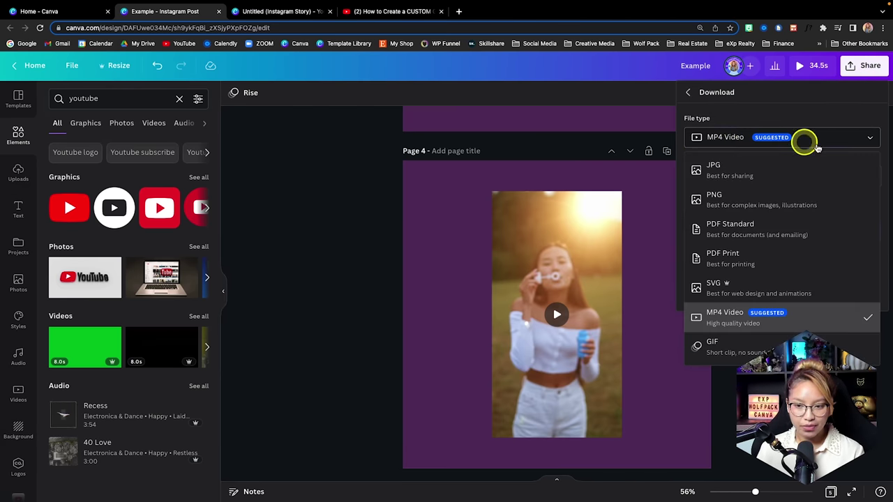
{"action": "left_click", "coordinate": [767, 313]}
Restrict the MP4 download to page 4 only and close the download settings without downloading.
{"action": "left_click", "coordinate": [728, 175]}
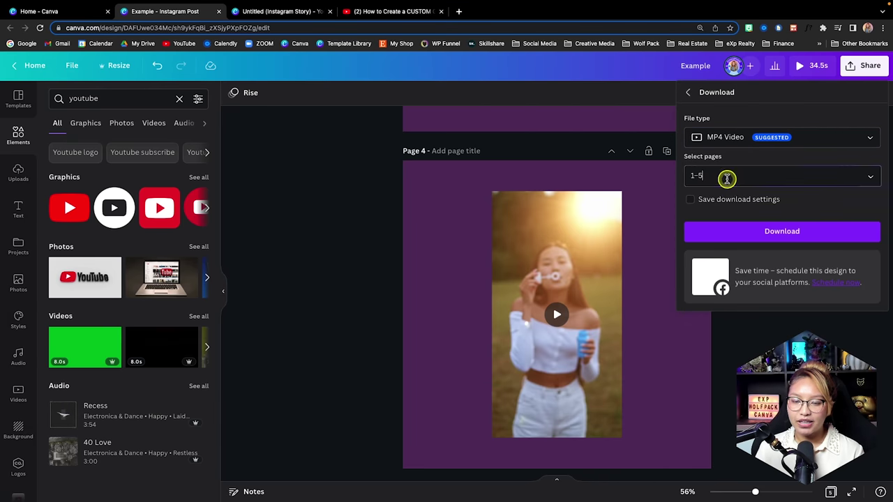
{"action": "left_click", "coordinate": [739, 210]}
{"action": "scroll", "coordinate": [768, 245], "scroll_direction": "down", "scroll_amount": 2}
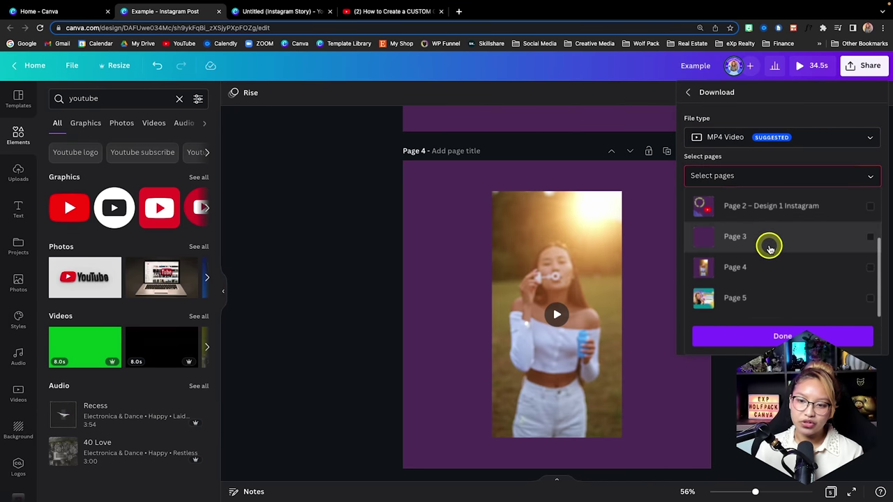
{"action": "left_click", "coordinate": [744, 275]}
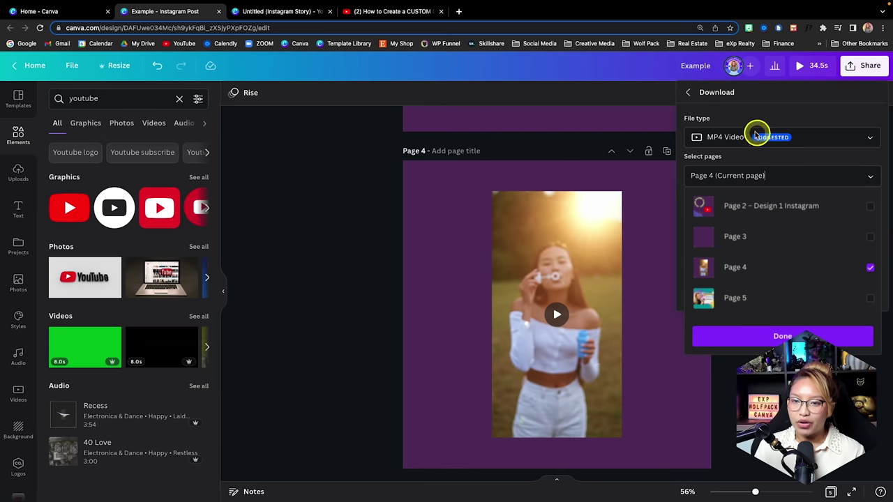
{"action": "left_click", "coordinate": [733, 137]}
{"action": "left_click", "coordinate": [870, 132]}
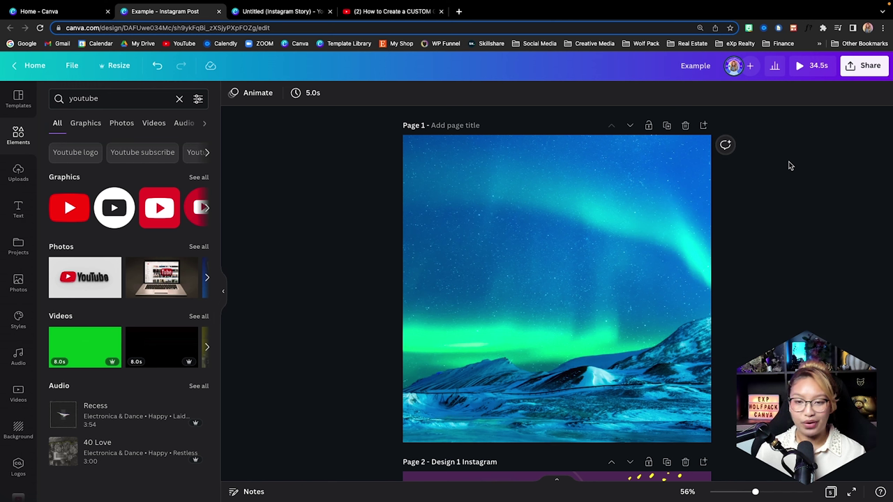
Find the Send to phone sharing option for the design and choose QR code as the sending method.
{"action": "left_click", "coordinate": [640, 221]}
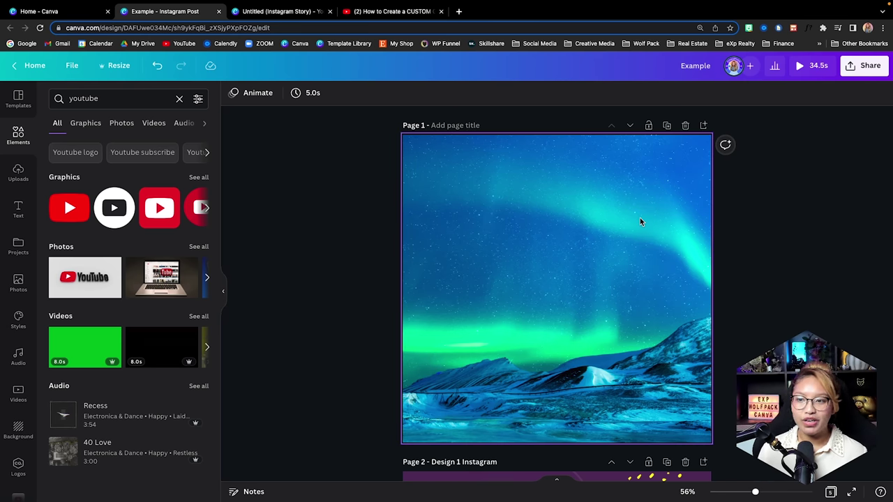
{"action": "left_click", "coordinate": [851, 76]}
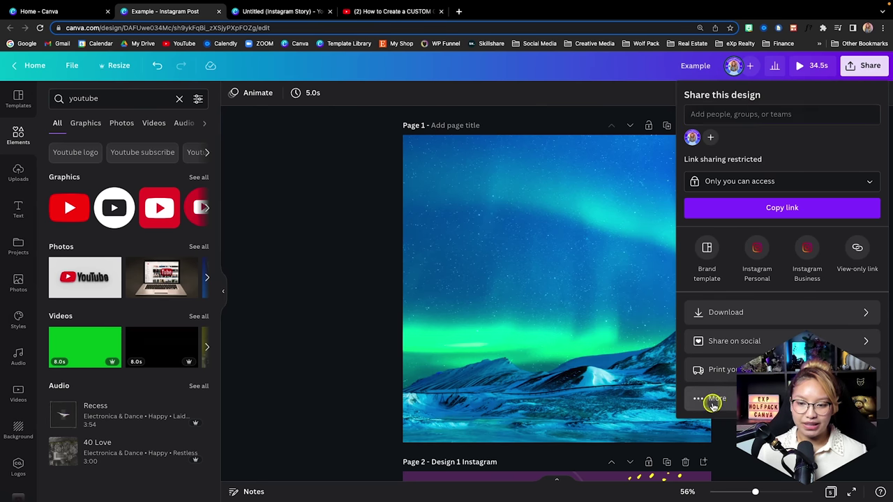
{"action": "left_click", "coordinate": [715, 403]}
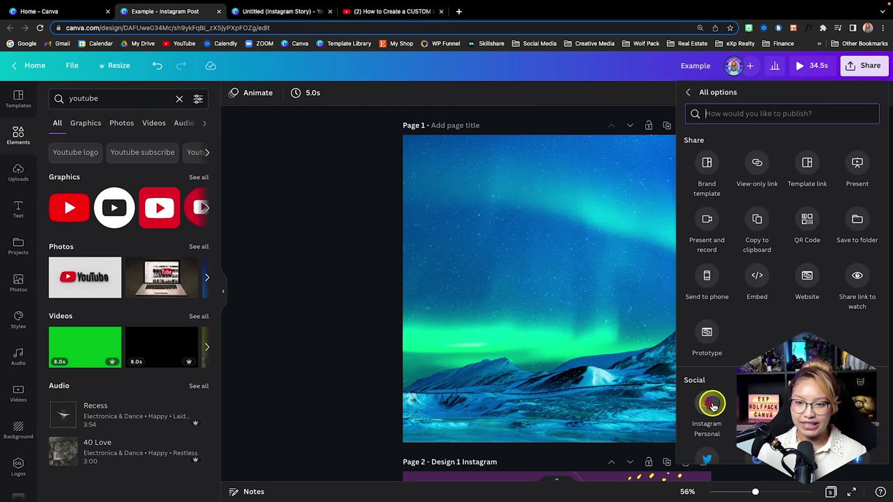
{"action": "left_click", "coordinate": [708, 279]}
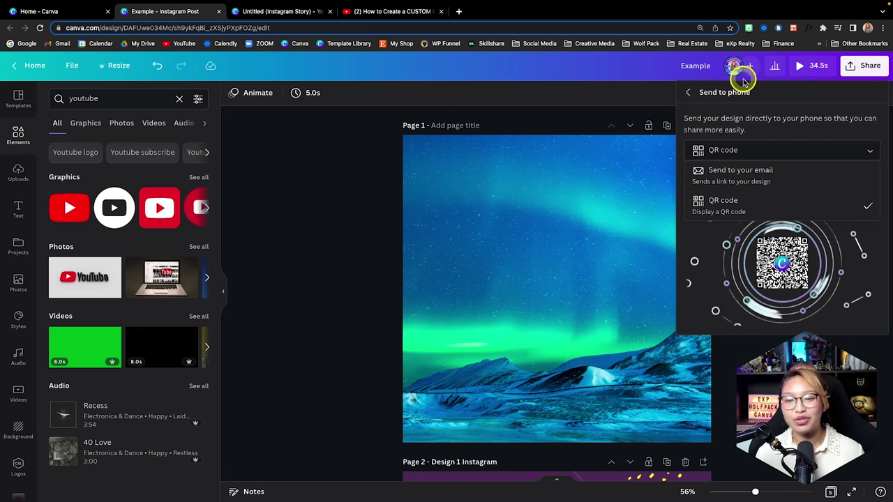
{"action": "left_click", "coordinate": [726, 204]}
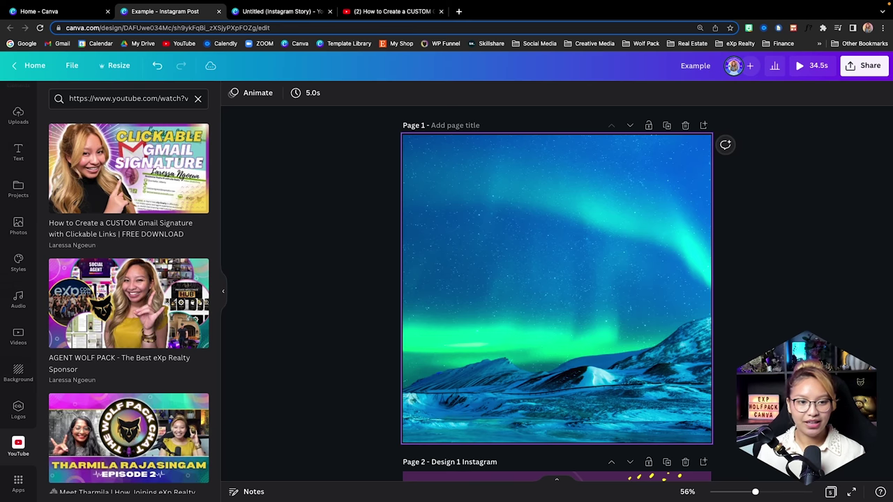
Add the YouTube video about creating a custom Gmail signature to page 1 and enlarge it to nearly the page's width.
{"action": "left_click", "coordinate": [146, 176]}
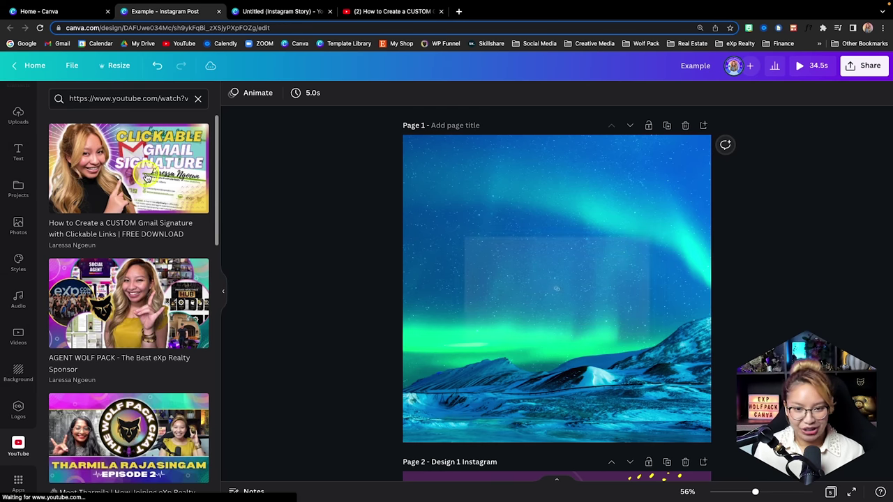
{"action": "left_click_drag", "start_coordinate": [650, 236], "coordinate": [619, 274]}
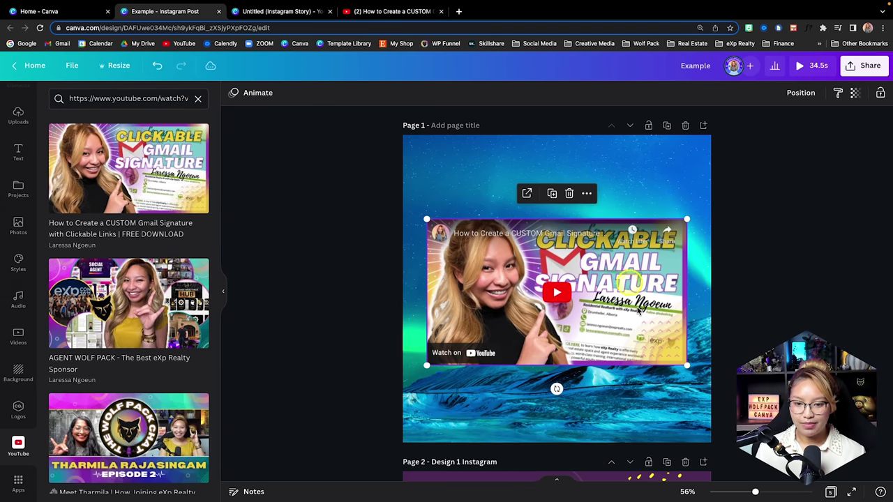
Delete the Design 1 Instagram page, the blank purple page and the bubble-blowing video page.
{"action": "scroll", "coordinate": [638, 312], "scroll_direction": "down", "scroll_amount": 5}
{"action": "left_click", "coordinate": [683, 188]}
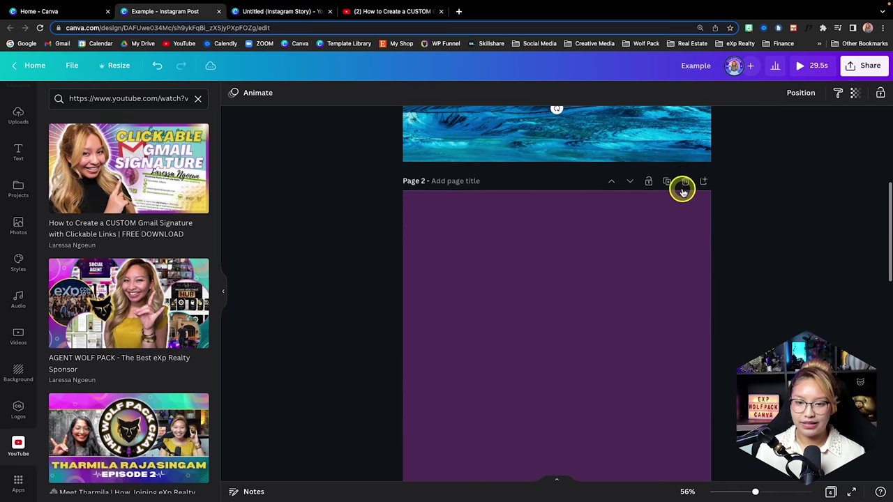
{"action": "left_click", "coordinate": [684, 109]}
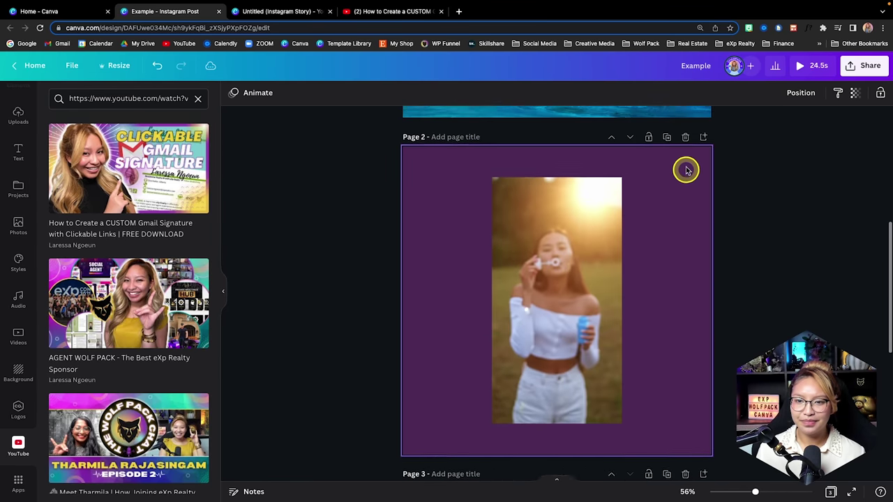
{"action": "left_click", "coordinate": [684, 164]}
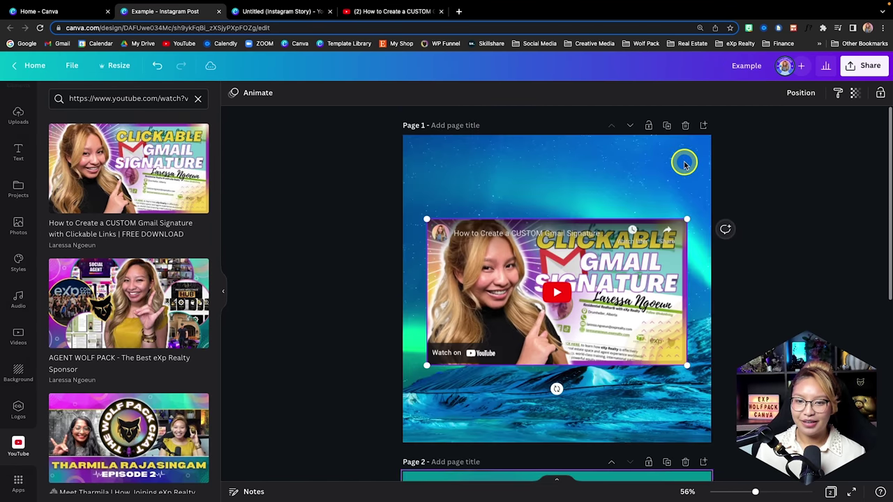
Publish the design as a website using the Scrolling web style and open the site.
{"action": "left_click", "coordinate": [854, 70]}
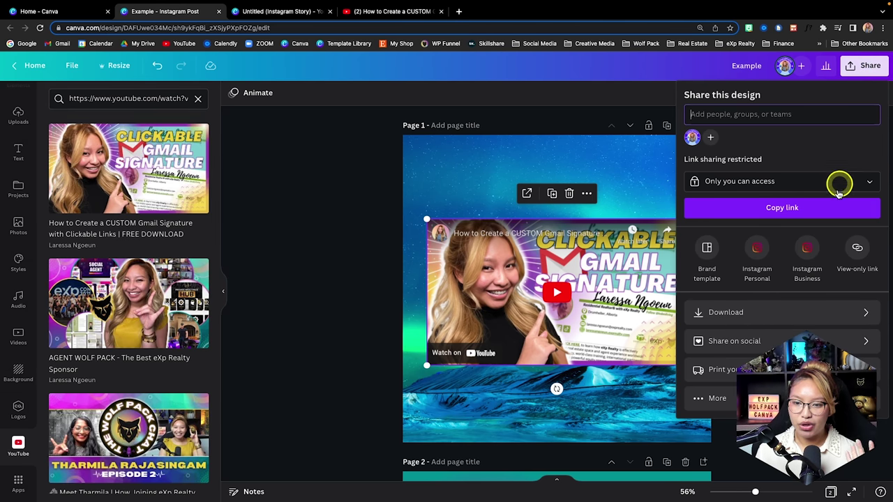
{"action": "left_click", "coordinate": [718, 411]}
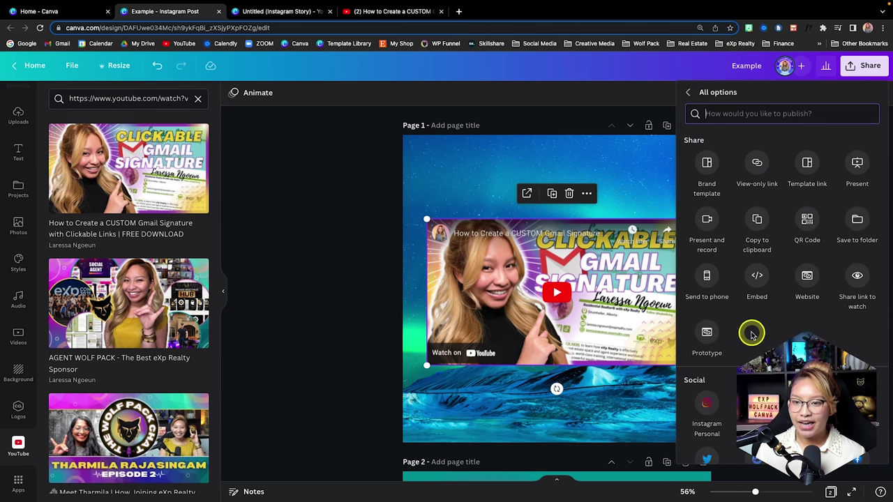
{"action": "left_click", "coordinate": [807, 281]}
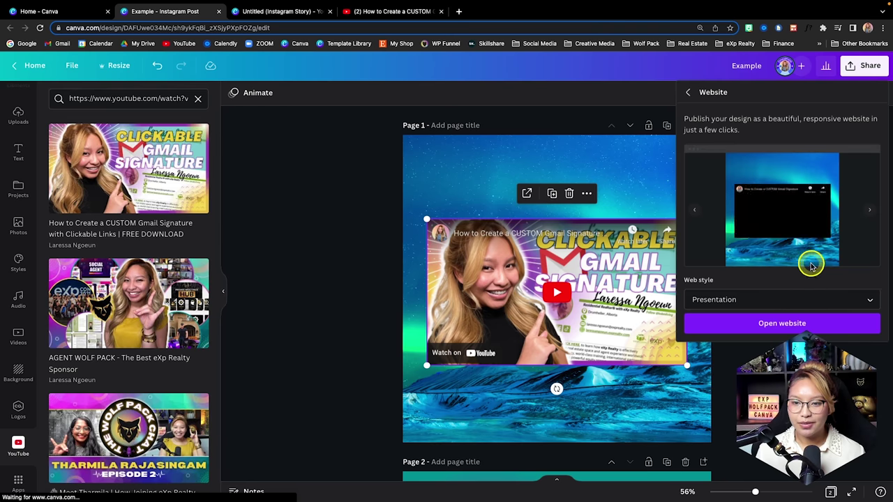
{"action": "left_click", "coordinate": [766, 305]}
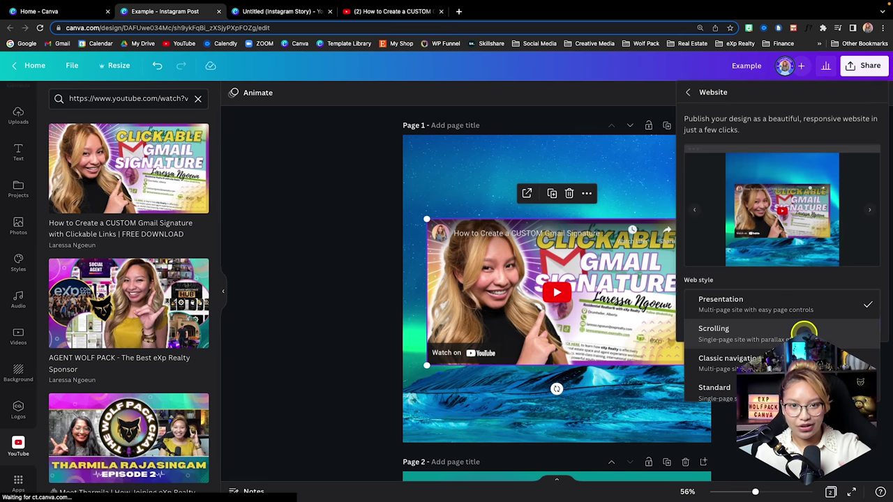
{"action": "left_click", "coordinate": [782, 337]}
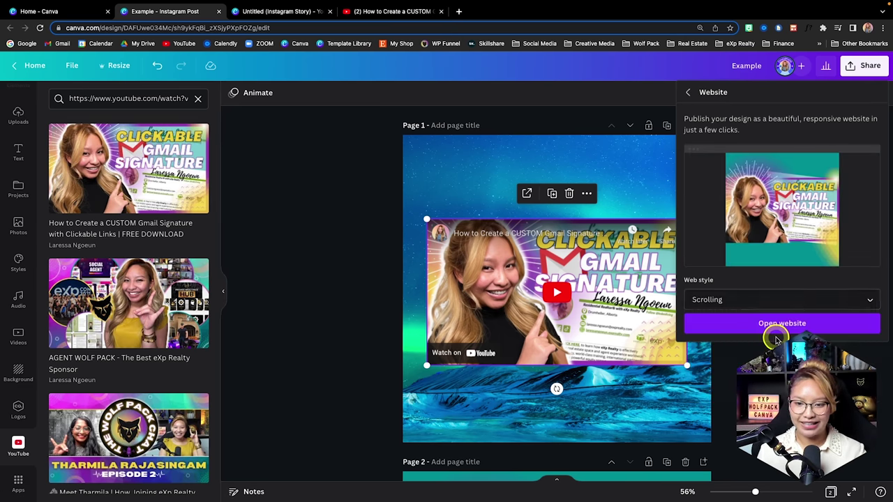
{"action": "left_click", "coordinate": [768, 327]}
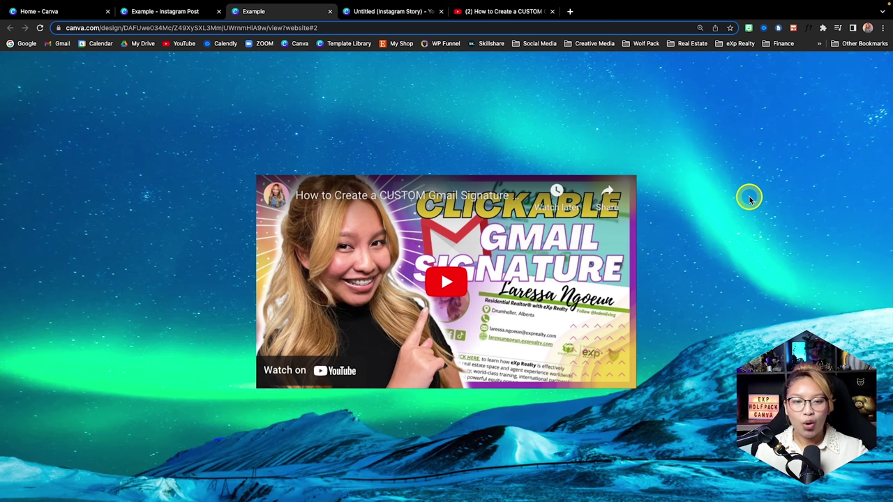
Preview the scrolling website, play and pause its embedded YouTube video, and close the site and the sharing options.
{"action": "scroll", "coordinate": [750, 198], "scroll_direction": "down", "scroll_amount": 2}
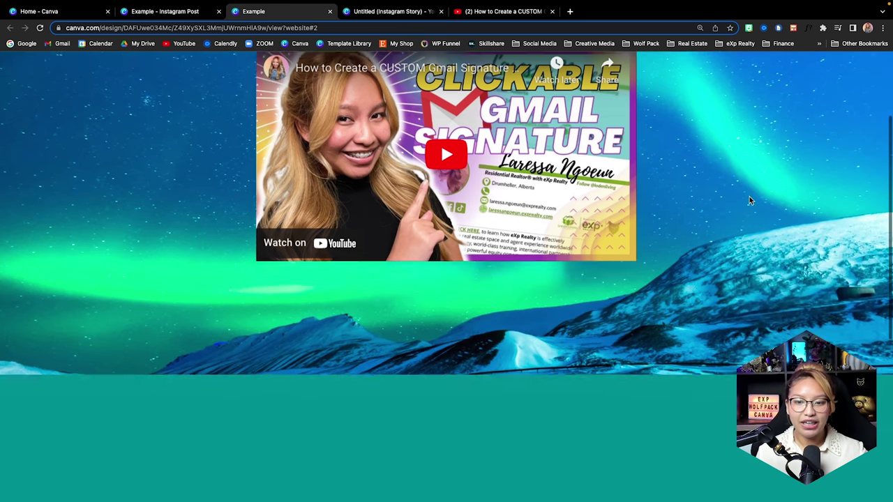
{"action": "scroll", "coordinate": [750, 198], "scroll_direction": "up", "scroll_amount": 2}
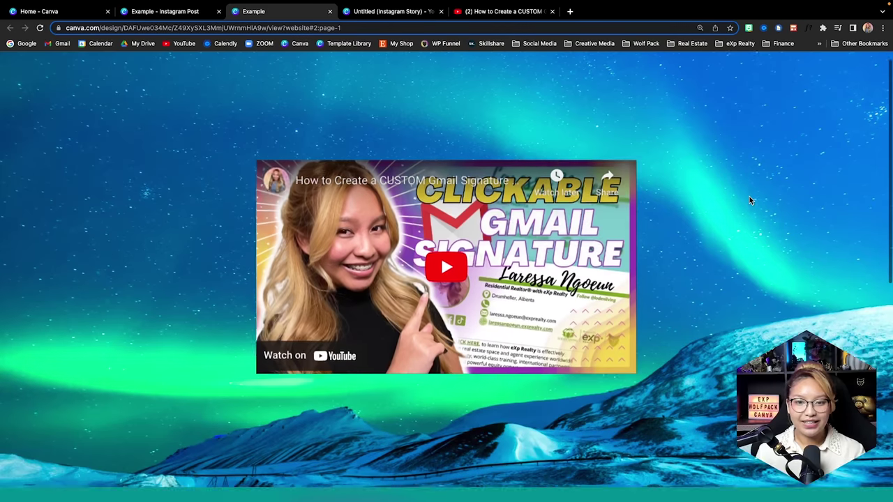
{"action": "left_click", "coordinate": [745, 201]}
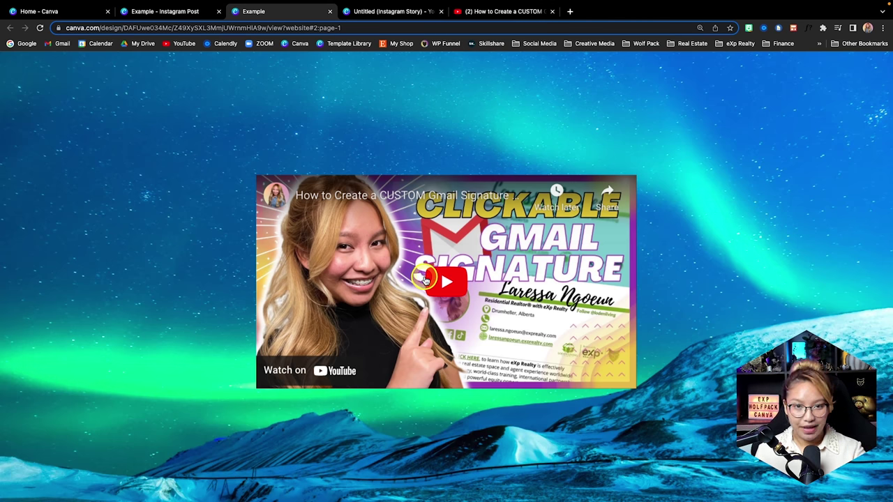
{"action": "left_click", "coordinate": [438, 284]}
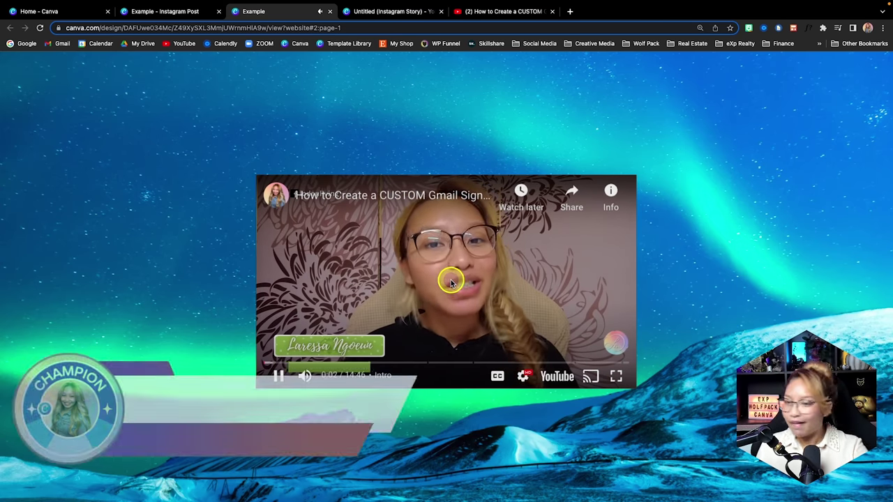
{"action": "left_click", "coordinate": [452, 282]}
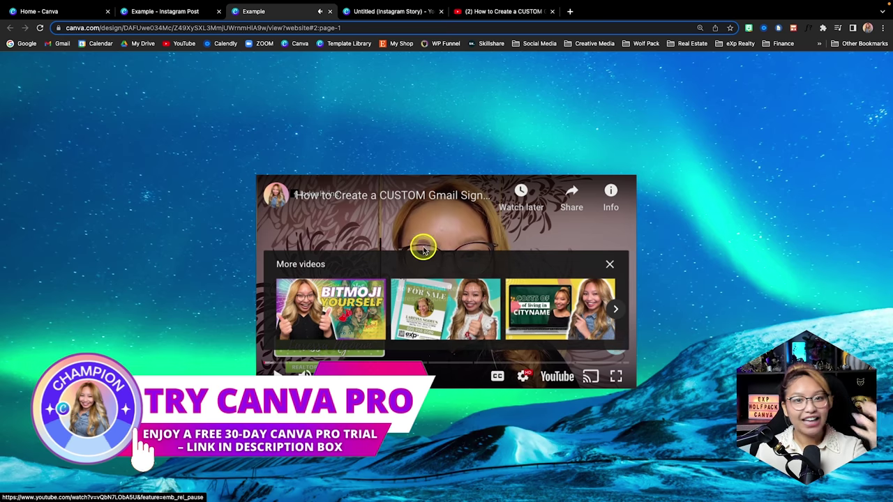
{"action": "left_click", "coordinate": [330, 11]}
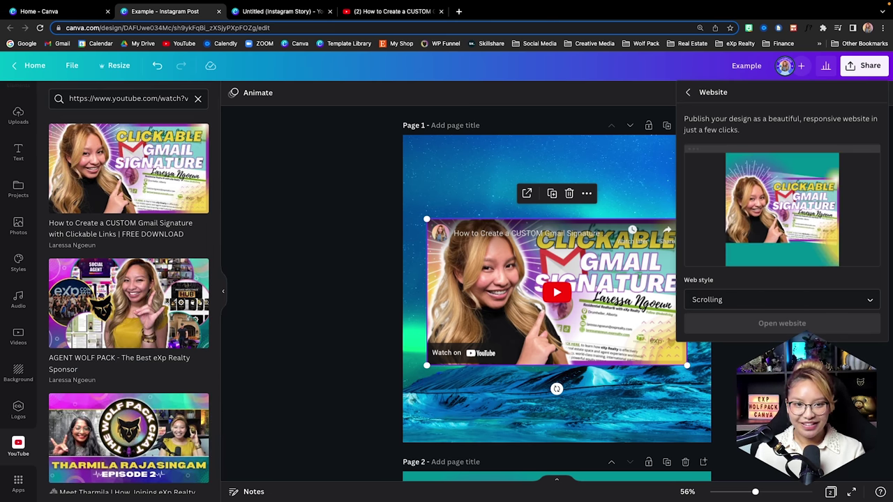
{"action": "left_click", "coordinate": [747, 349]}
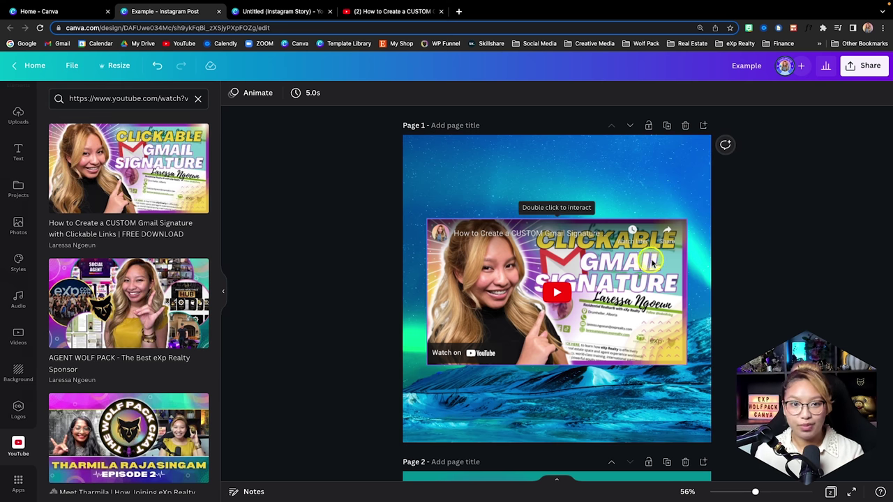
In the Canva account settings, change the theme to Light and switch it back to Dark.
{"action": "left_click", "coordinate": [71, 14]}
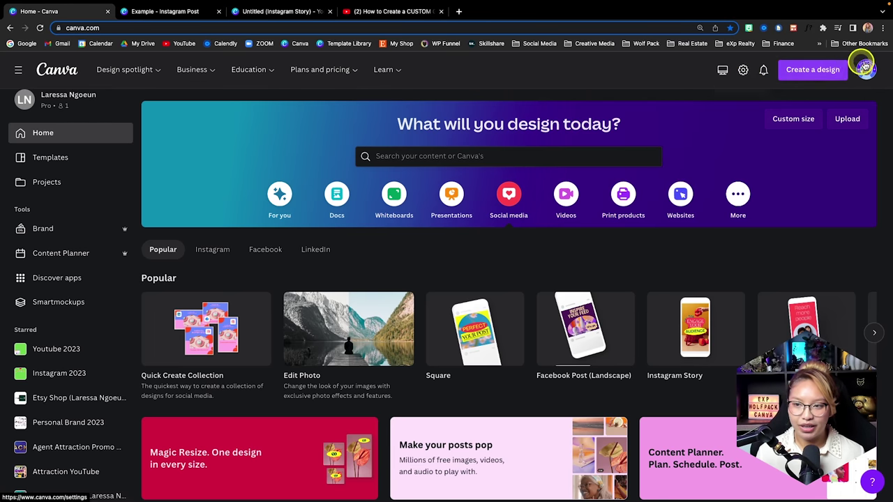
{"action": "left_click", "coordinate": [866, 69]}
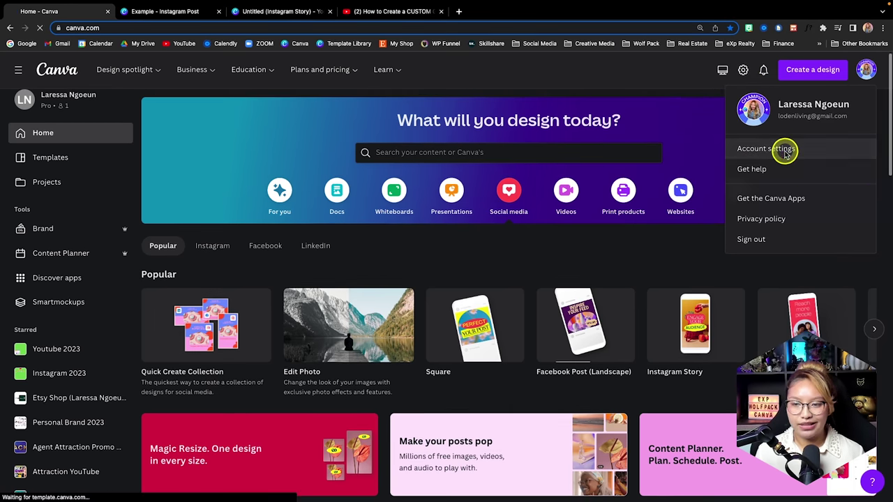
{"action": "left_click", "coordinate": [787, 149]}
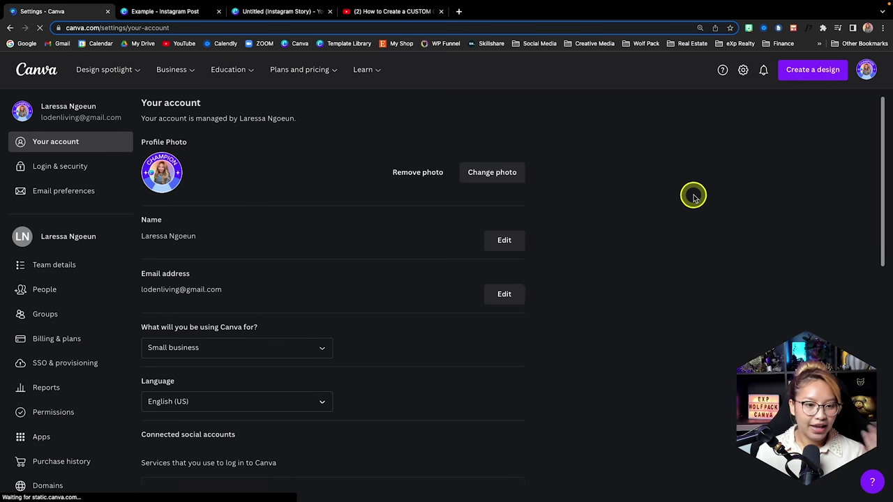
{"action": "scroll", "coordinate": [628, 244], "scroll_direction": "down", "scroll_amount": 3}
{"action": "scroll", "coordinate": [628, 245], "scroll_direction": "down", "scroll_amount": 5}
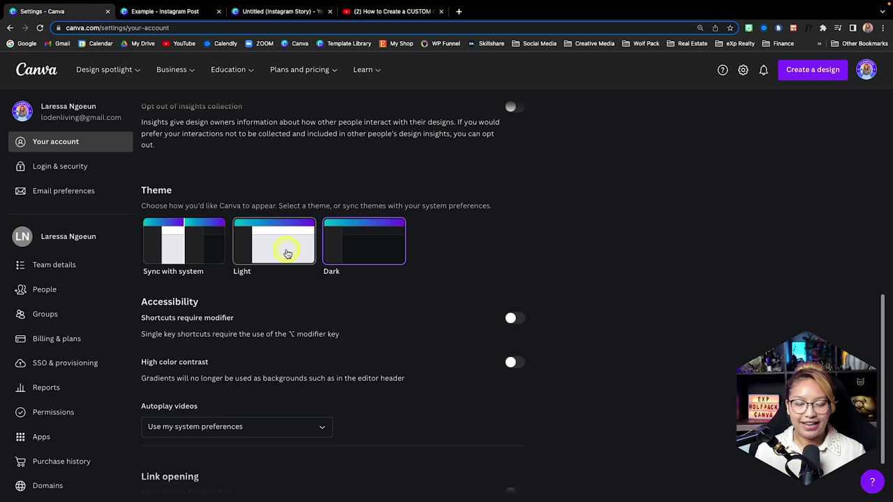
{"action": "left_click", "coordinate": [263, 256]}
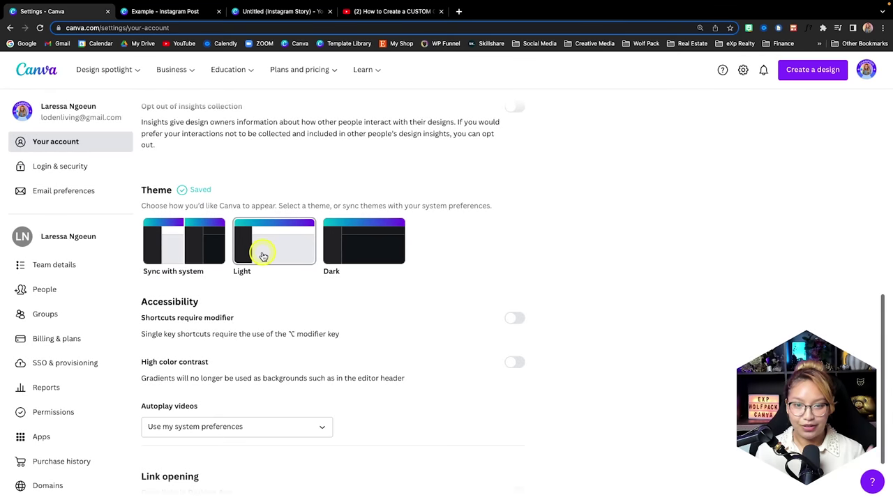
{"action": "left_click", "coordinate": [351, 238]}
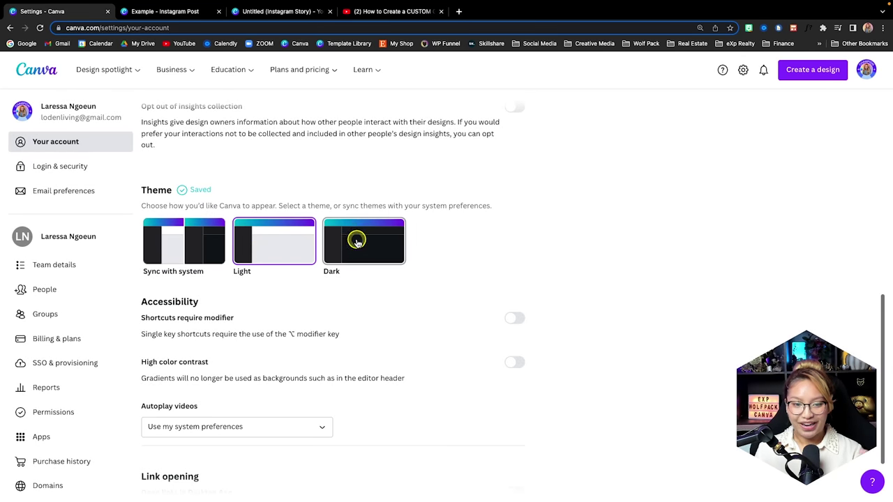